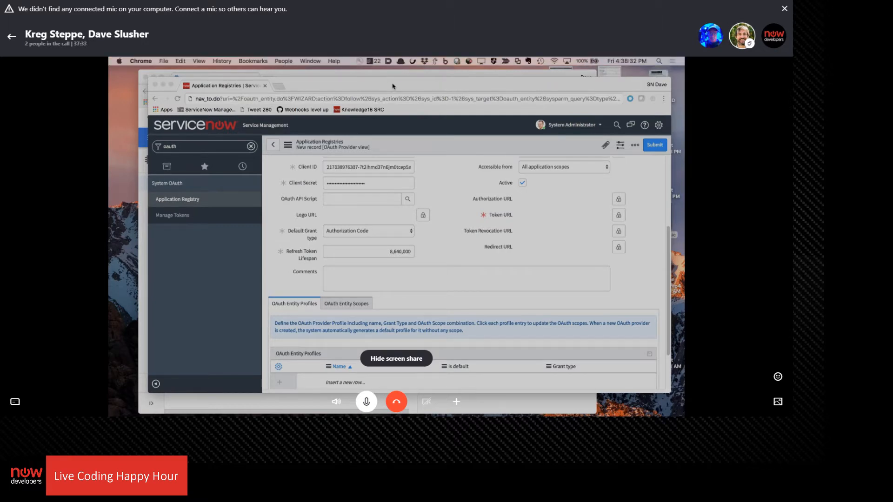
Move and enlarge the browser window and magnify the page so the new OAuth provider form's fields are readable
left_click_drag(436, 85, 393, 75)
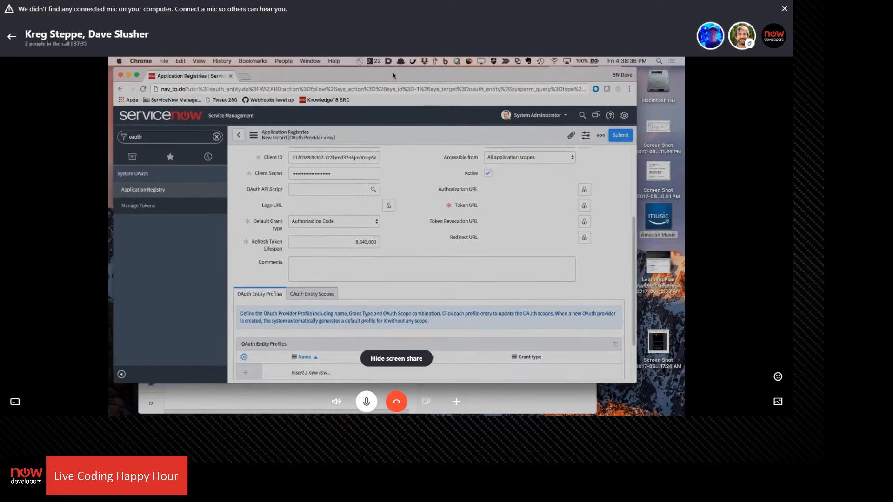
key("super+plus")
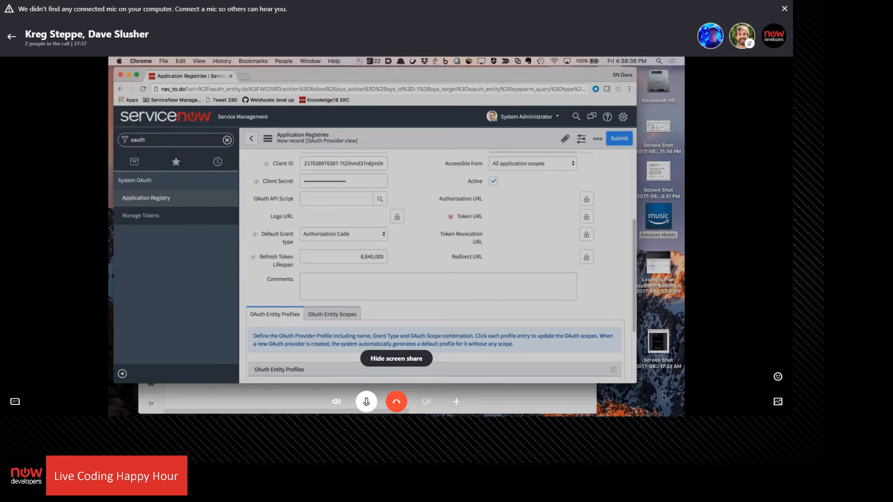
left_click_drag(636, 383, 672, 411)
scroll(454, 369, "up", 2)
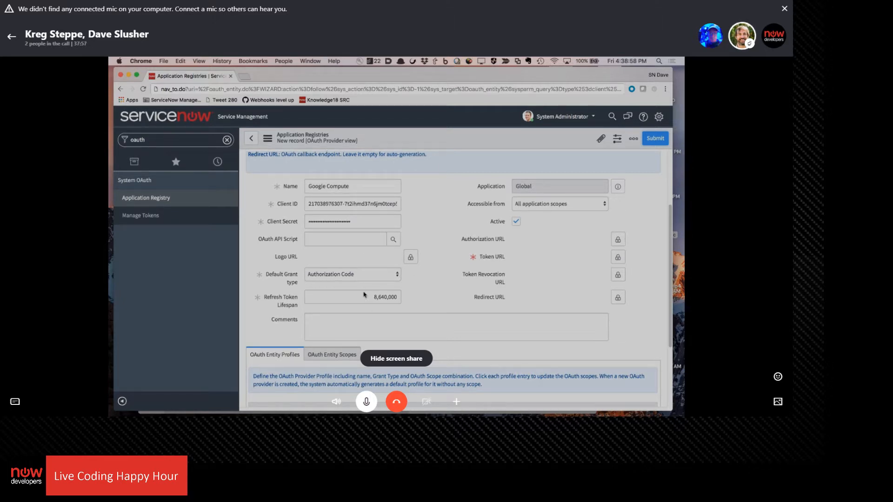
left_click(311, 60)
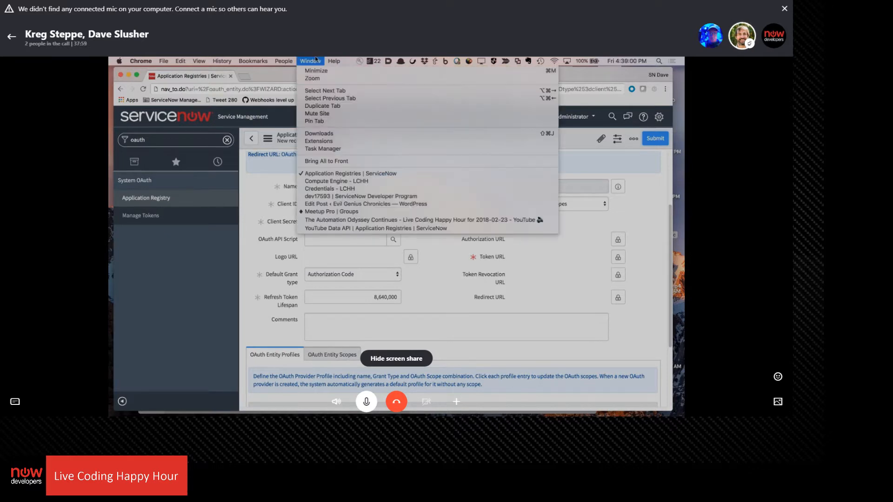
left_click(329, 189)
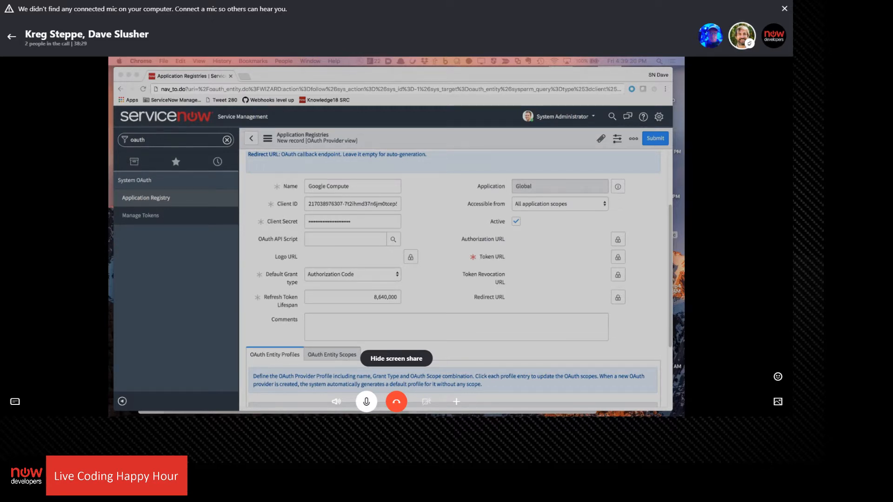
left_click(618, 240)
type("https://accounts.google.com/o/oauth2/v2/auth")
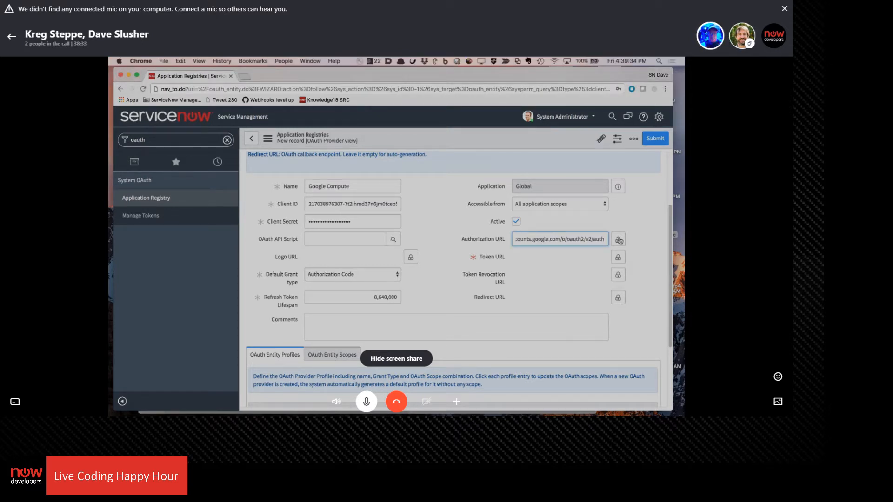
key("super+Left")
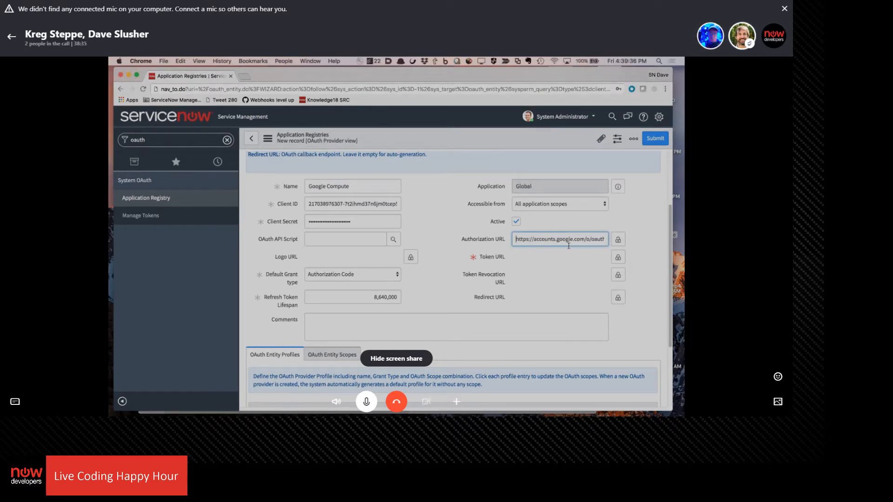
left_click(614, 239)
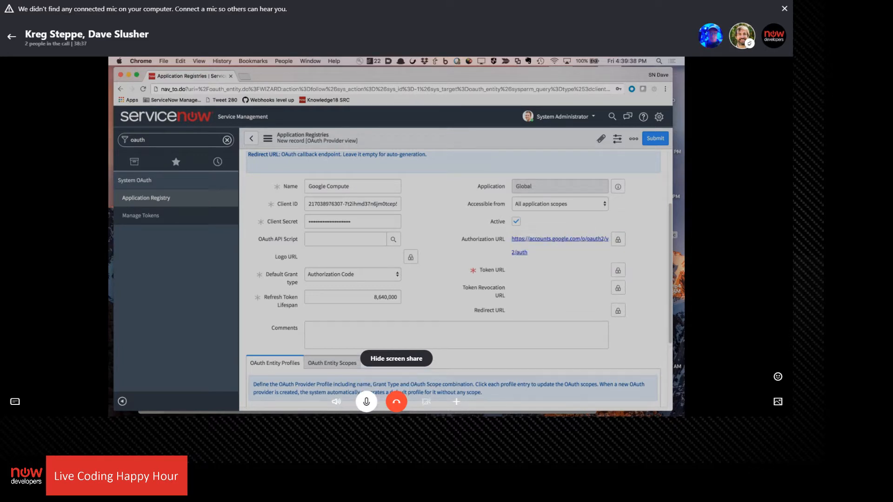
key("super+Tab")
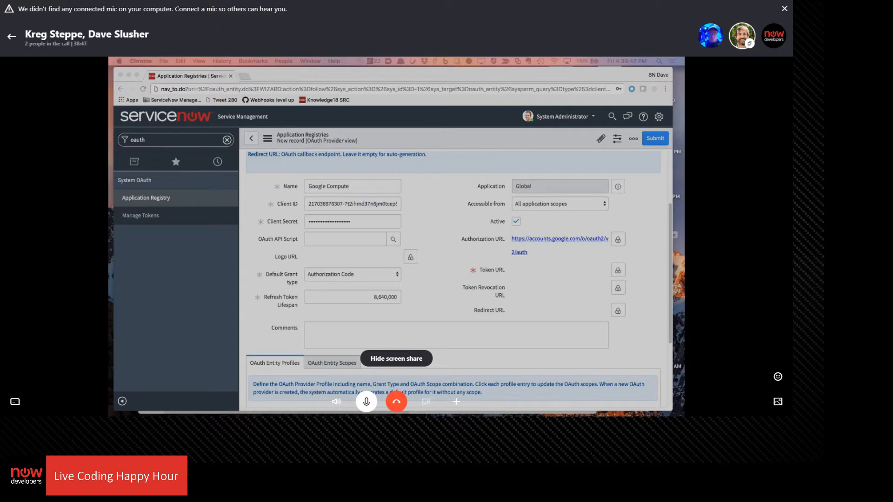
left_click(623, 275)
left_click(617, 270)
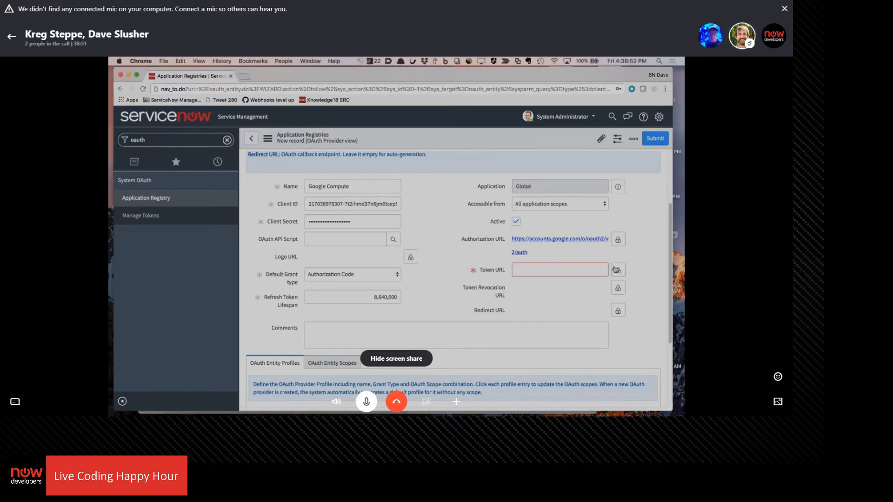
left_click(539, 269)
key("super+v")
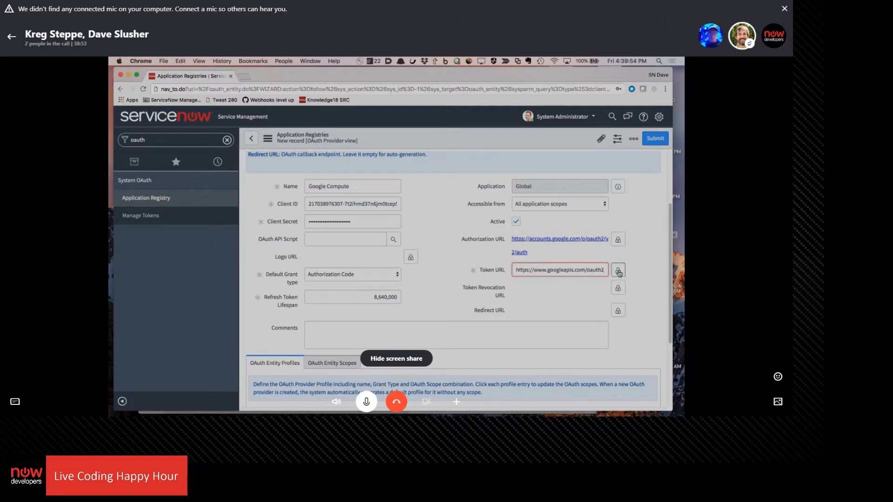
left_click(618, 270)
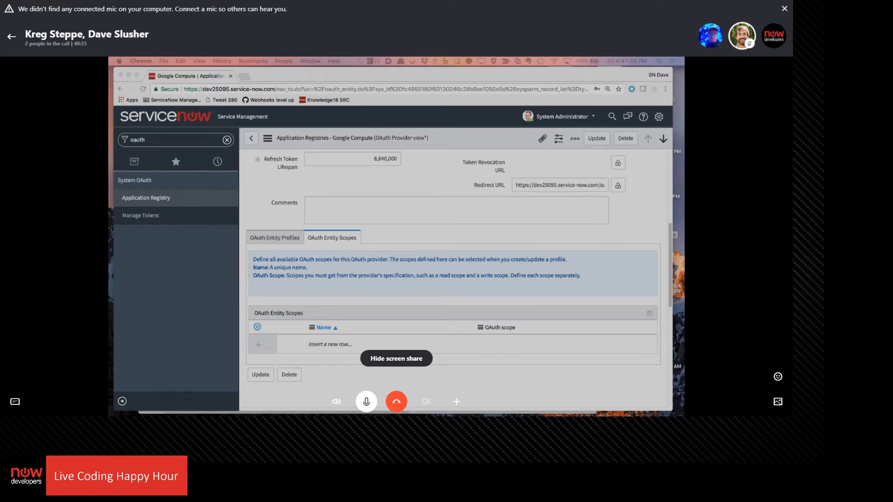
left_click(338, 345)
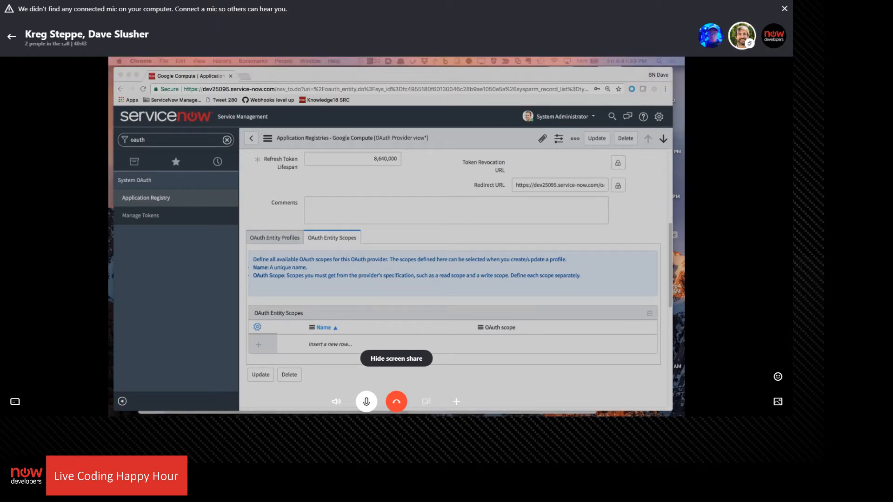
left_click(334, 344)
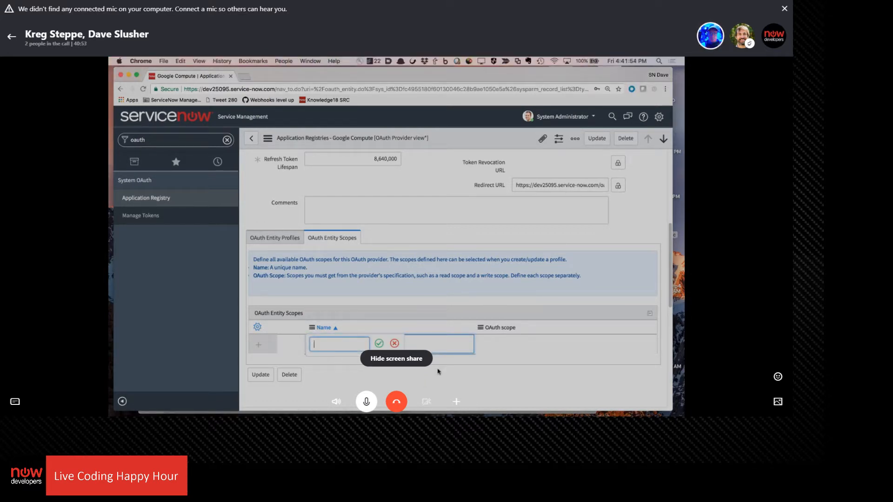
left_click(394, 343)
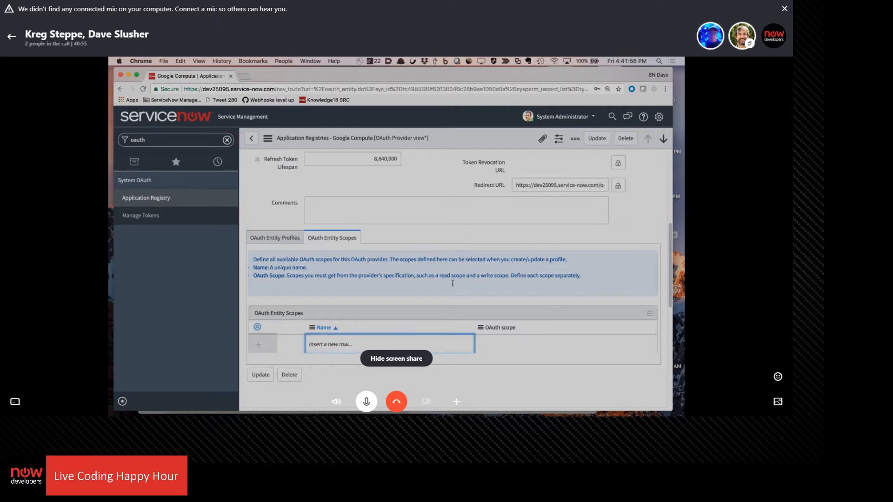
Lock the Redirect URL and save the Google Compute provider record, dismissing the browser's offer to store the password
scroll(452, 284, "up", 2)
left_click(290, 305)
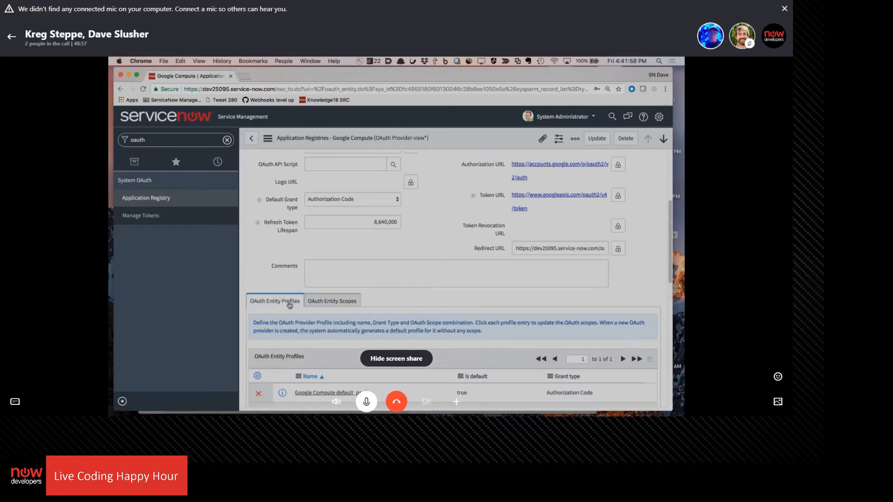
left_click(618, 248)
left_click(596, 139)
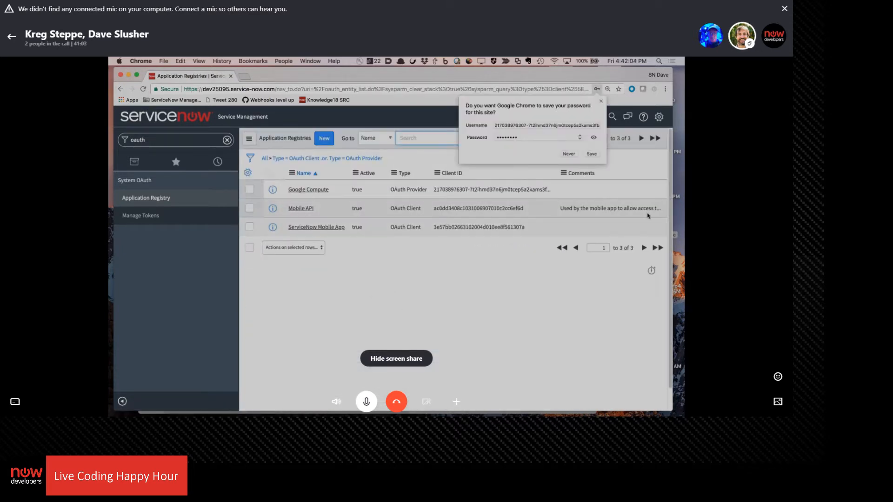
left_click(600, 101)
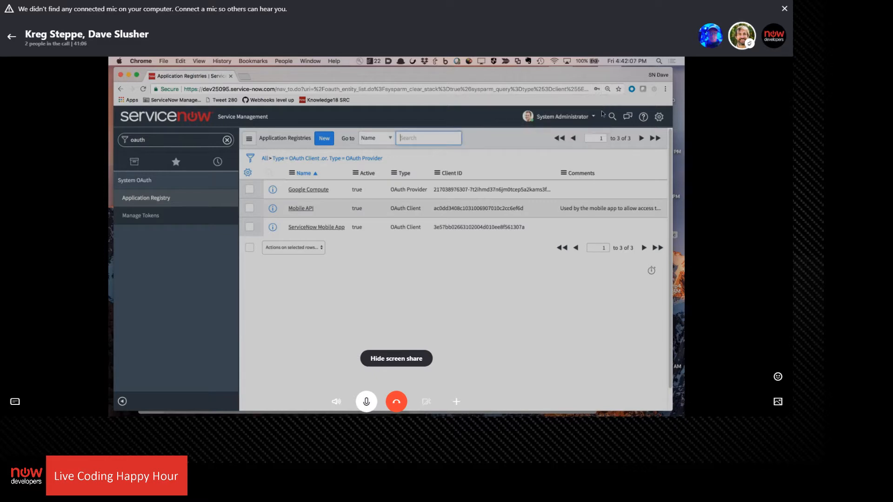
Review the saved Google Compute provider's details and check the managed OAuth tokens list before returning to the application registries
left_click(302, 191)
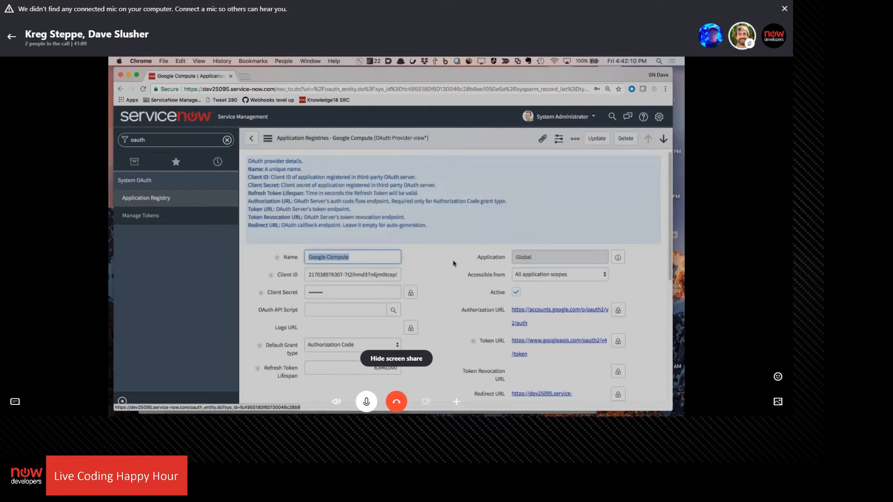
scroll(434, 202, "down", 5)
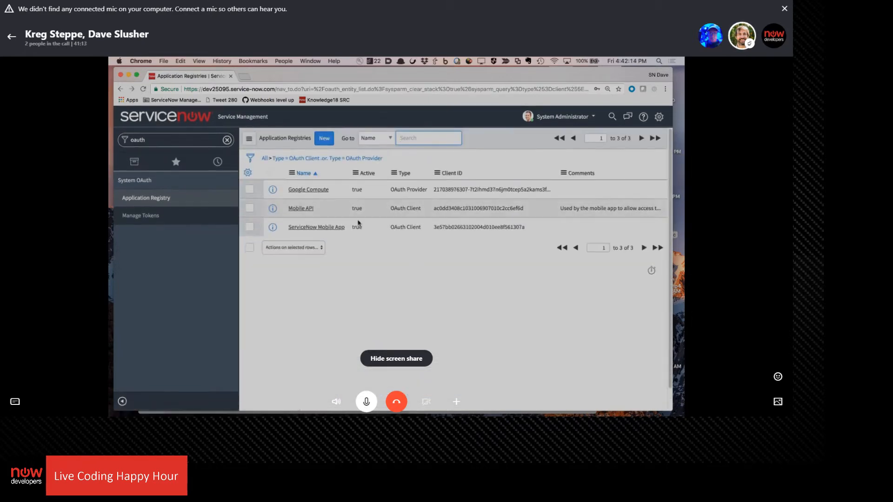
left_click(310, 192)
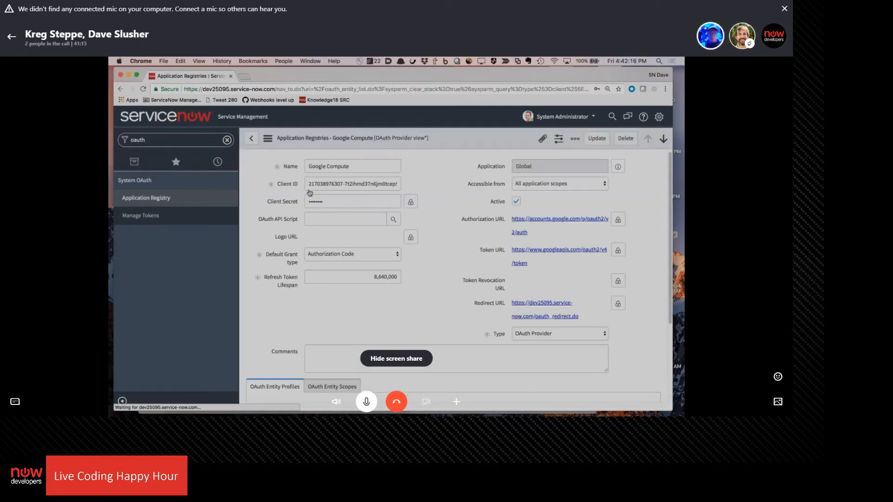
scroll(434, 276, "down", 3)
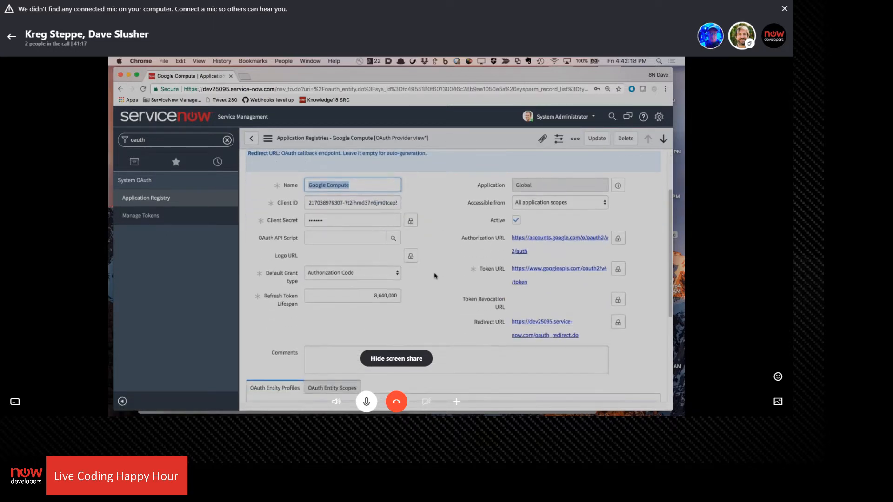
scroll(432, 280, "up", 5)
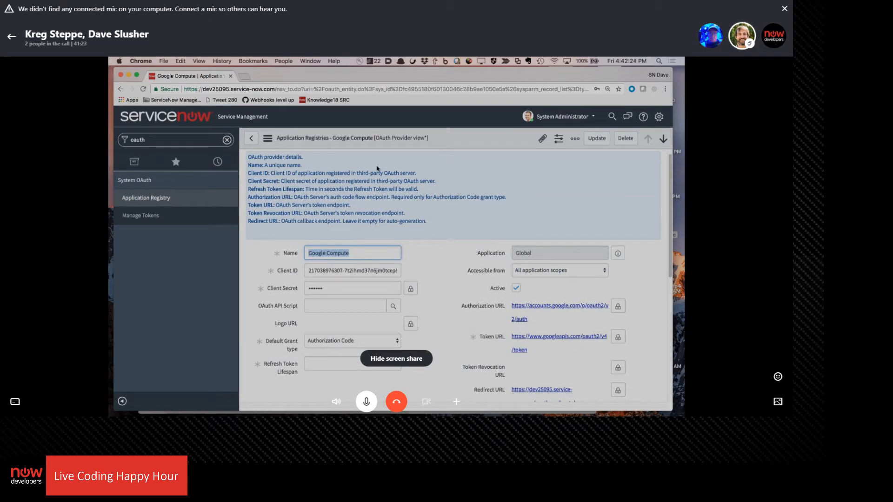
left_click(141, 220)
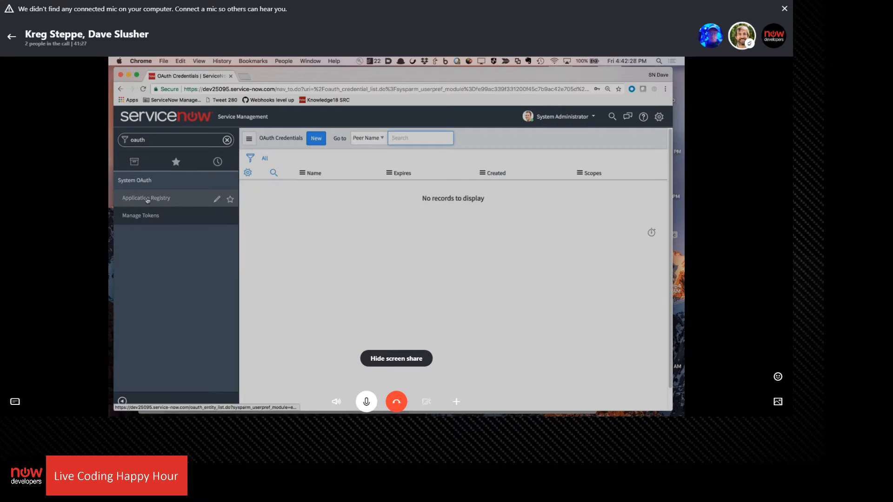
left_click(147, 200)
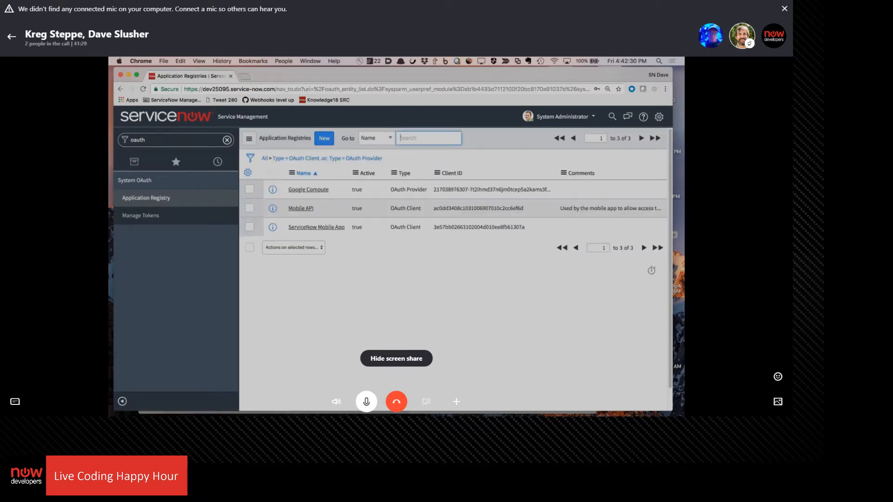
Open Google Compute default_profile from the Google Compute provider's entity profiles and start a new OAuth entity scope row
left_click(307, 190)
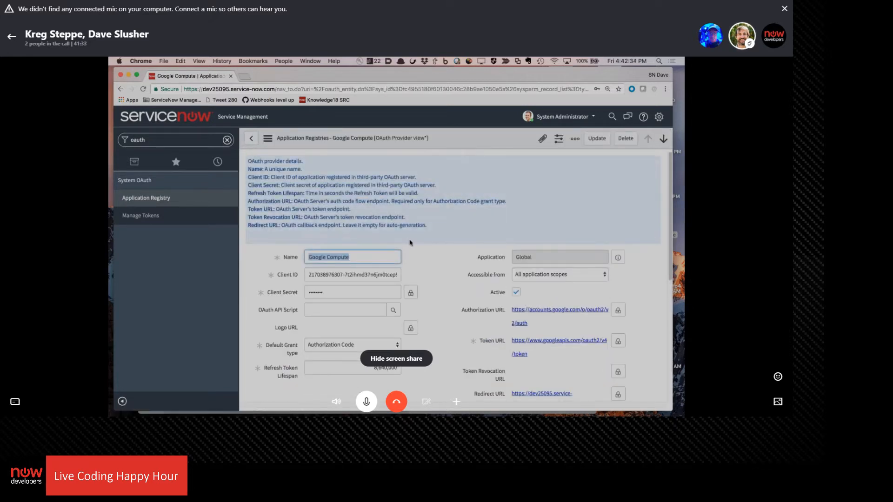
scroll(482, 194, "down", 5)
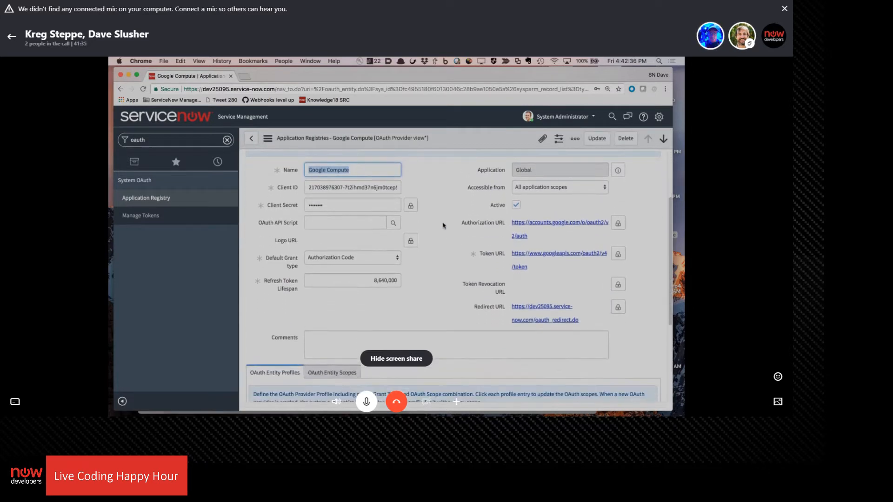
scroll(442, 226, "down", 6)
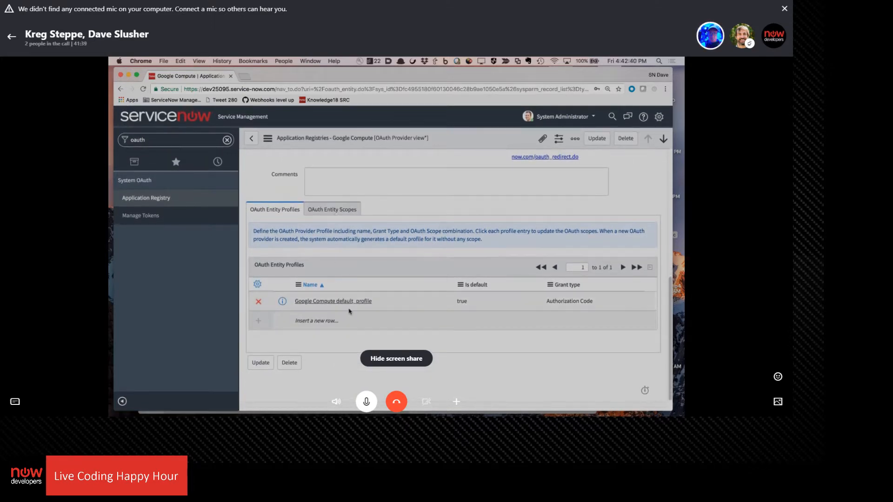
scroll(354, 349, "up", 3)
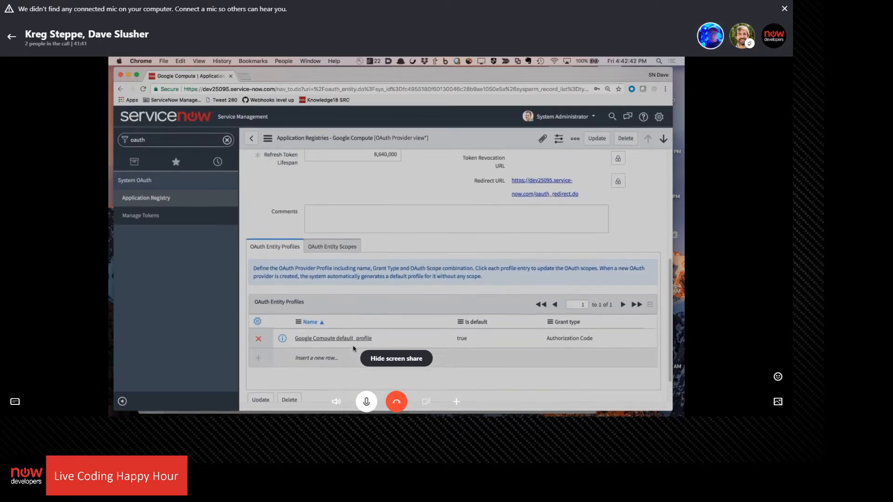
scroll(377, 321, "down", 3)
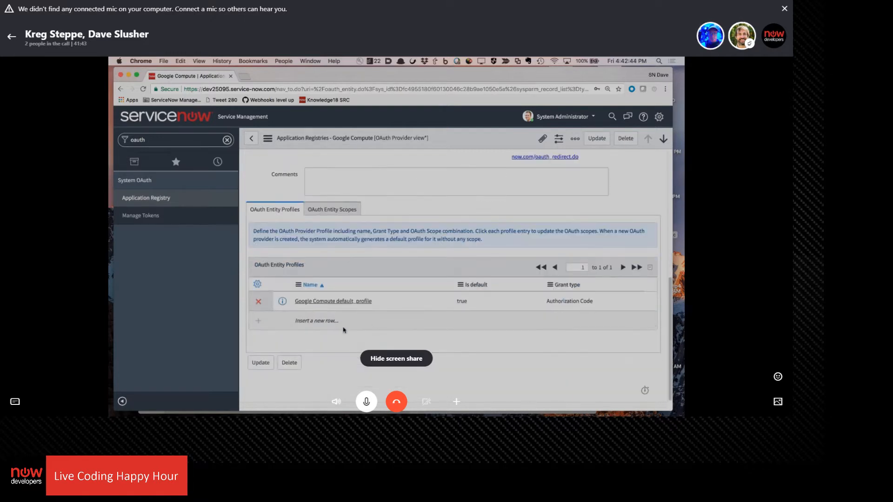
left_click(327, 302)
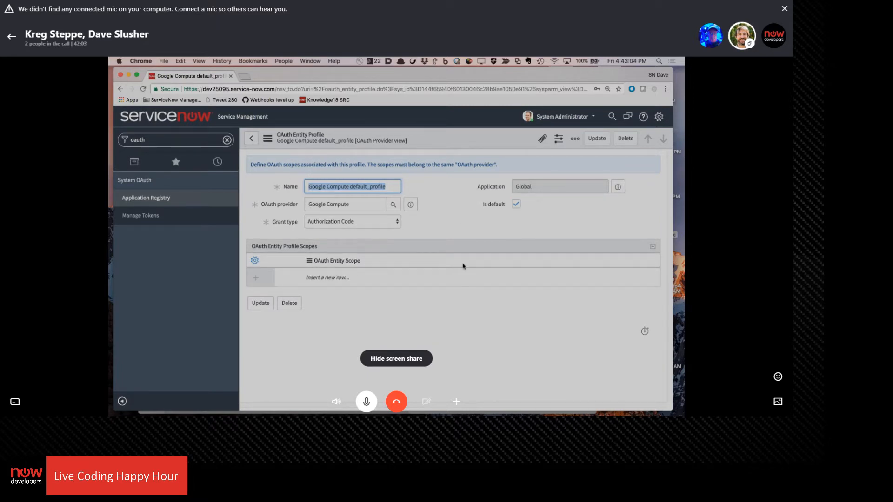
left_click(332, 277)
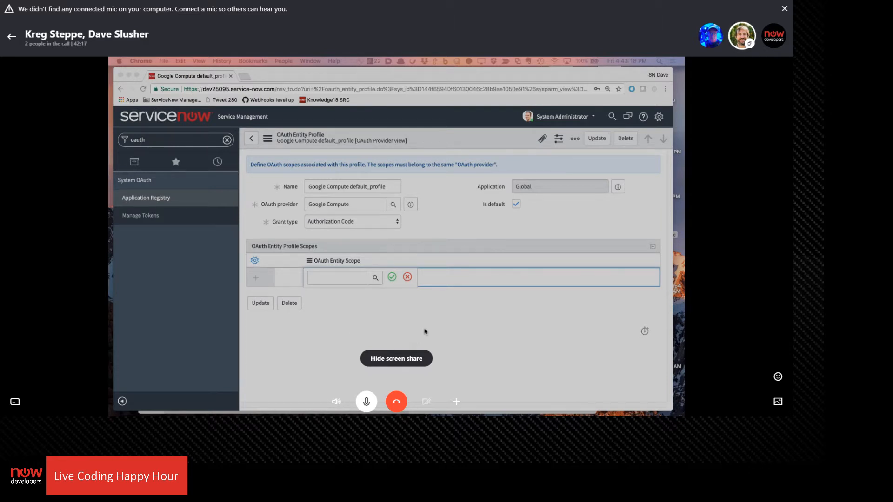
left_click(440, 316)
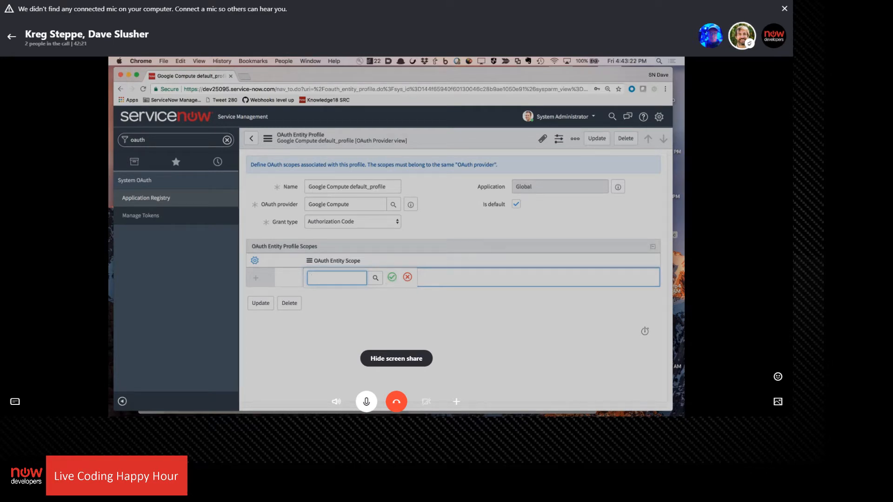
Bring up the browser window with the Manage YouTube entity scope and place it beneath the Google Compute profile's fields for reference
key("super+Tab")
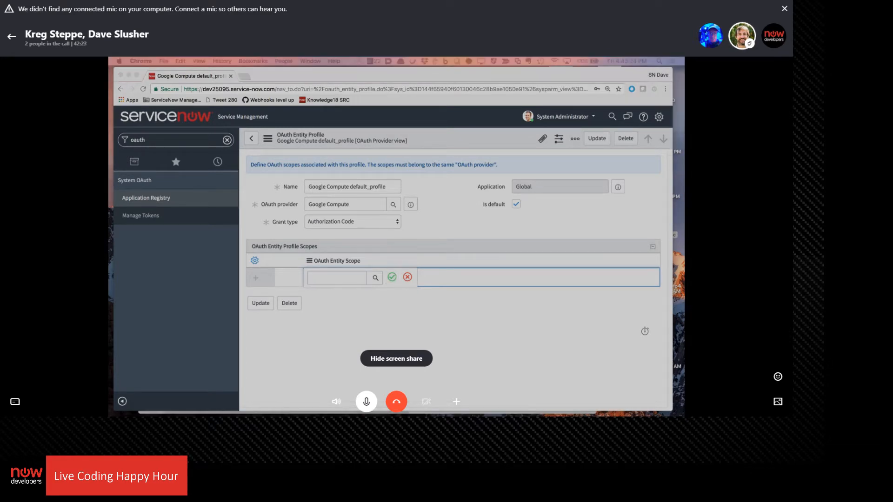
left_click_drag(790, 135, 508, 107)
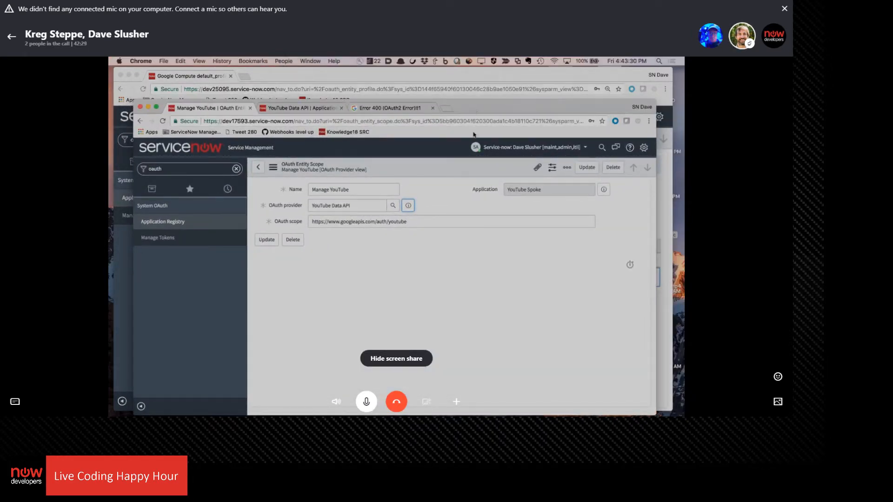
left_click_drag(474, 110, 472, 249)
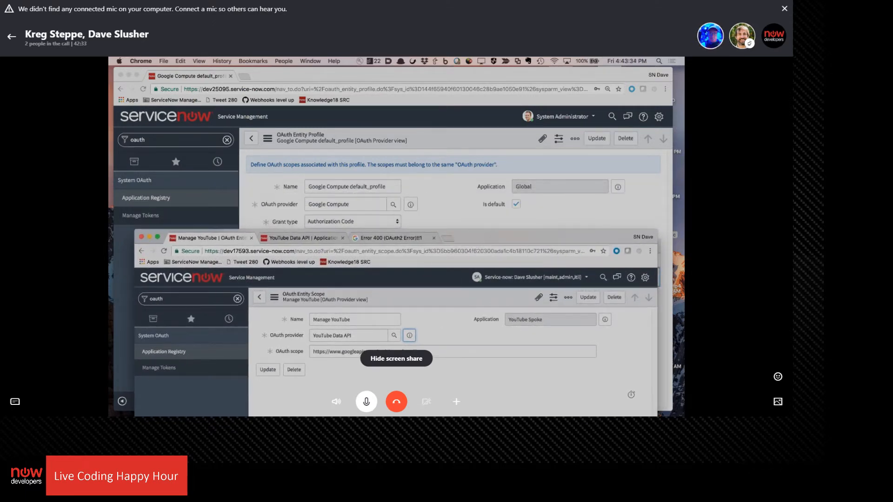
key("Tab")
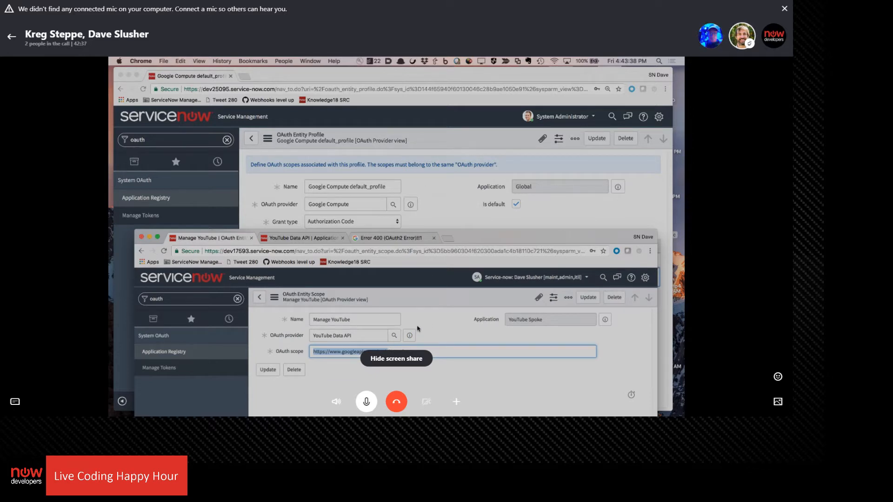
key("ctrl+t")
type("https://www.googleapis.com/auth")
key("Return")
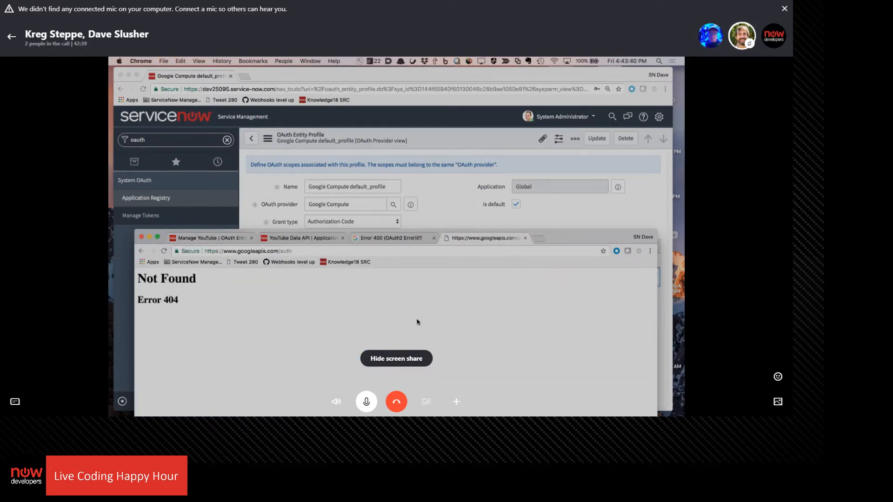
left_click(296, 248)
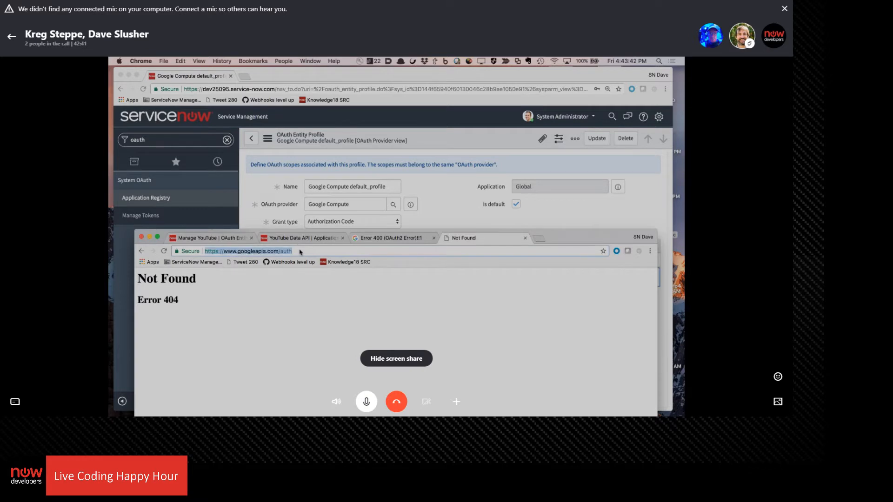
left_click(300, 251)
type("/")
key("Return")
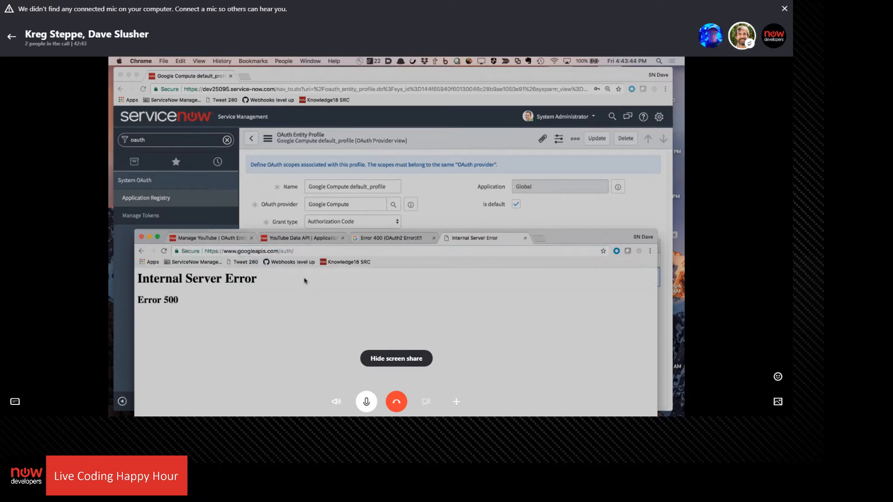
left_click_drag(281, 251, 322, 318)
key("BackSpace")
key("Return")
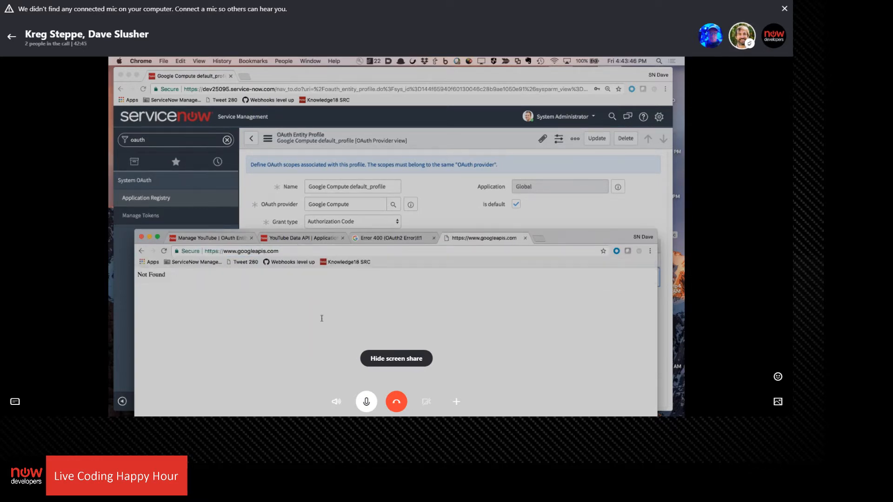
Discard the empty OAuth entity scope row on Google Compute default_profile and return to the Google Compute provider record
left_click(584, 229)
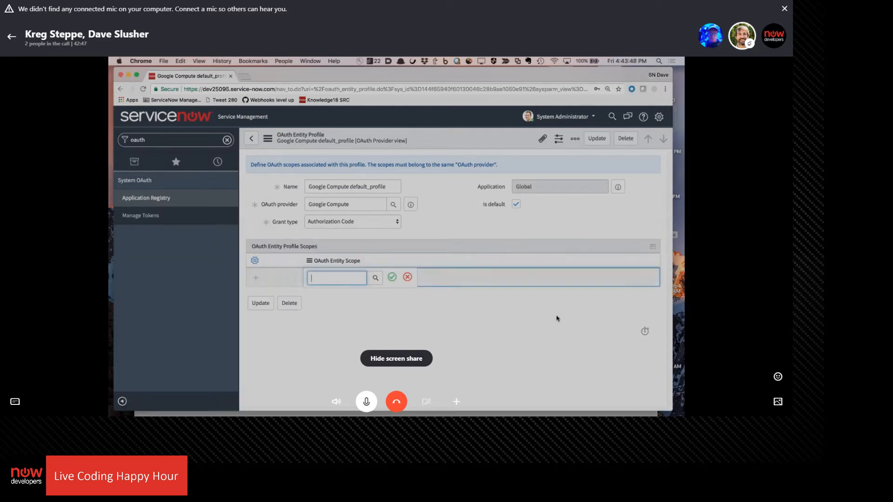
left_click(392, 277)
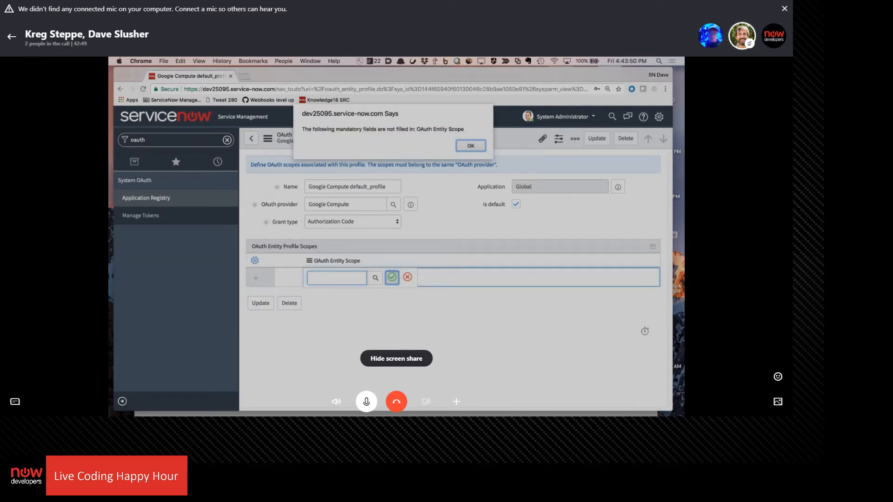
left_click(478, 149)
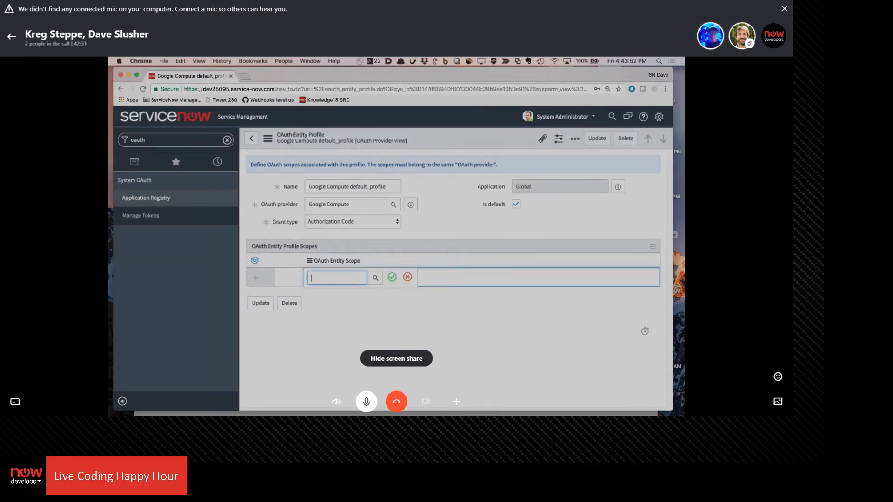
left_click(407, 277)
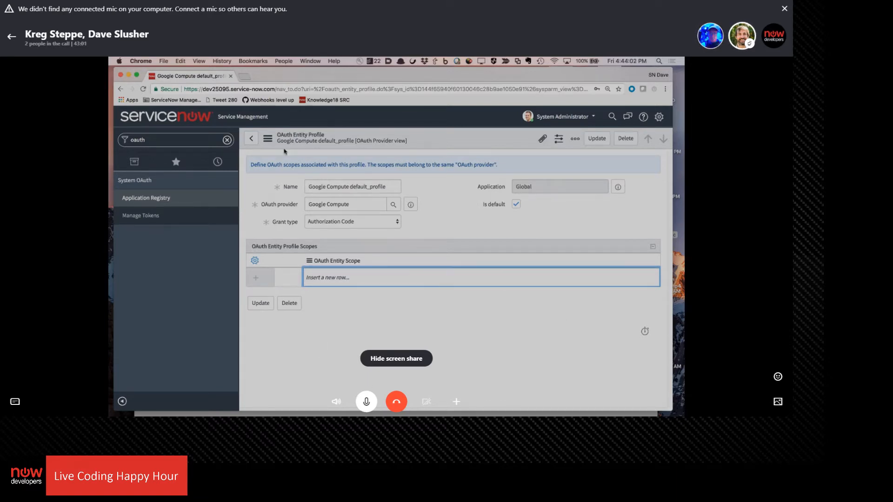
left_click(252, 140)
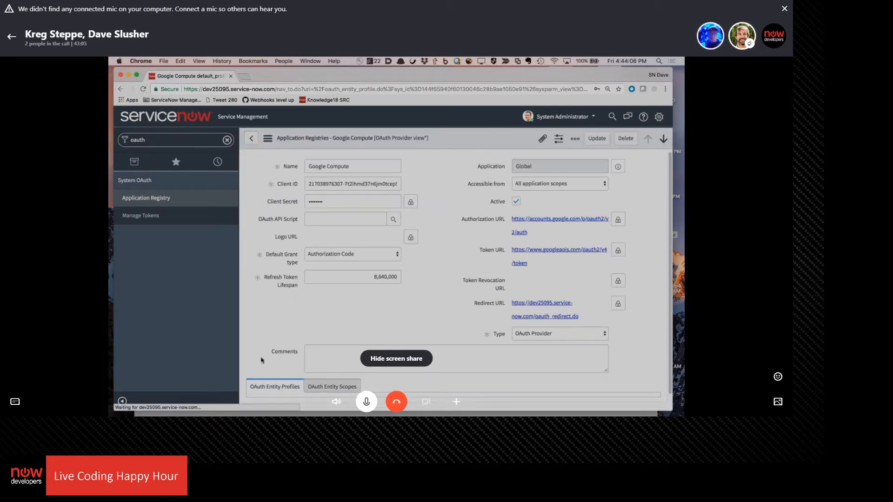
Filter the navigator for "credential" and open the Credentials list under Connections & Credentials
double_click(158, 142)
type("creddent")
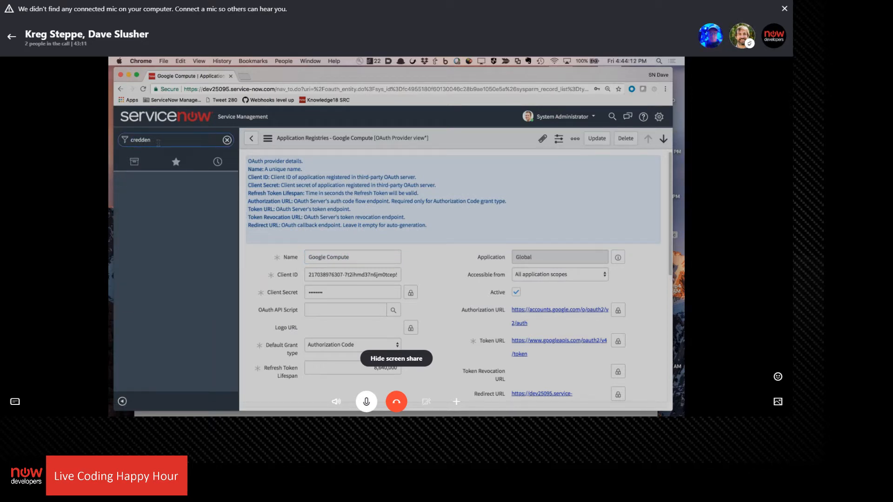
key("BackSpace")
key("BackSpace")
type("e")
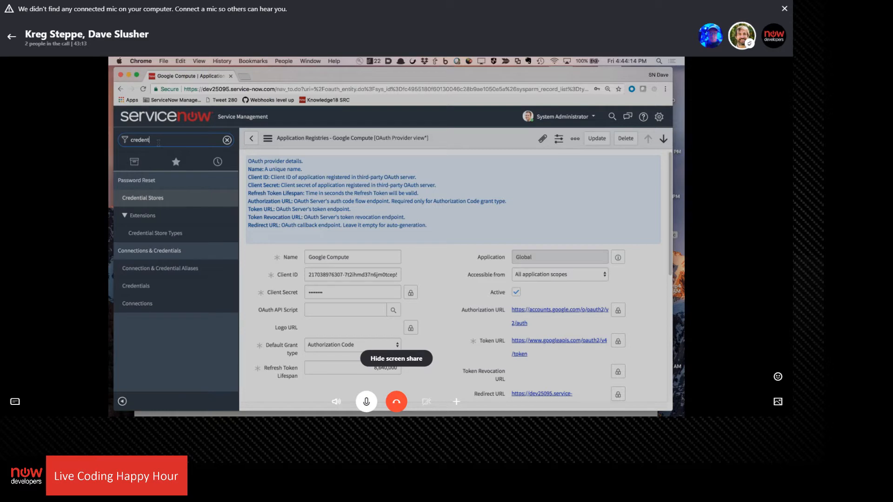
type("ntial")
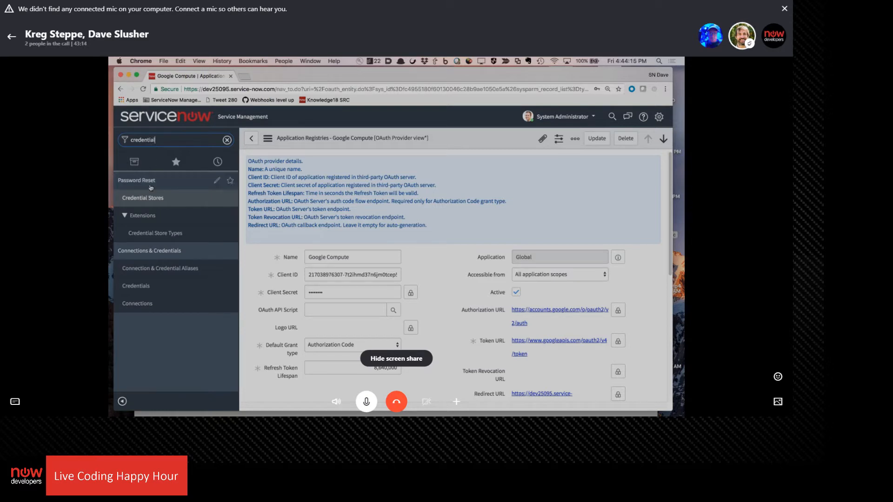
left_click(136, 285)
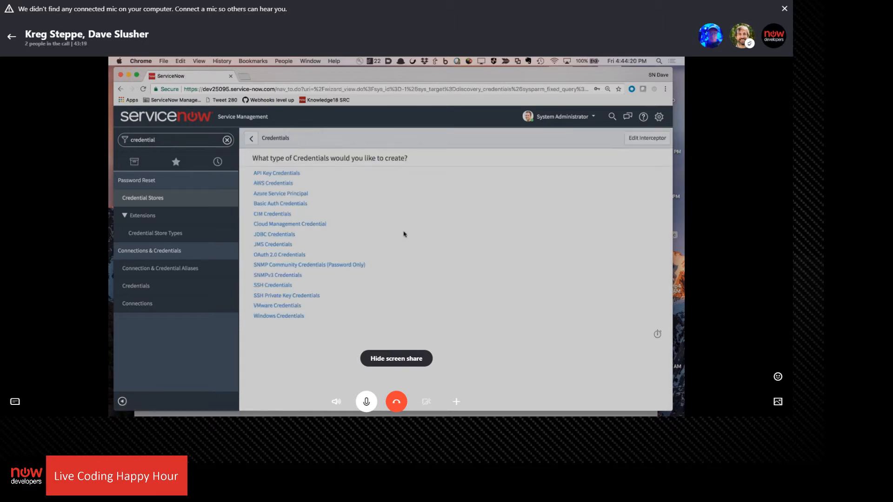
left_click(295, 255)
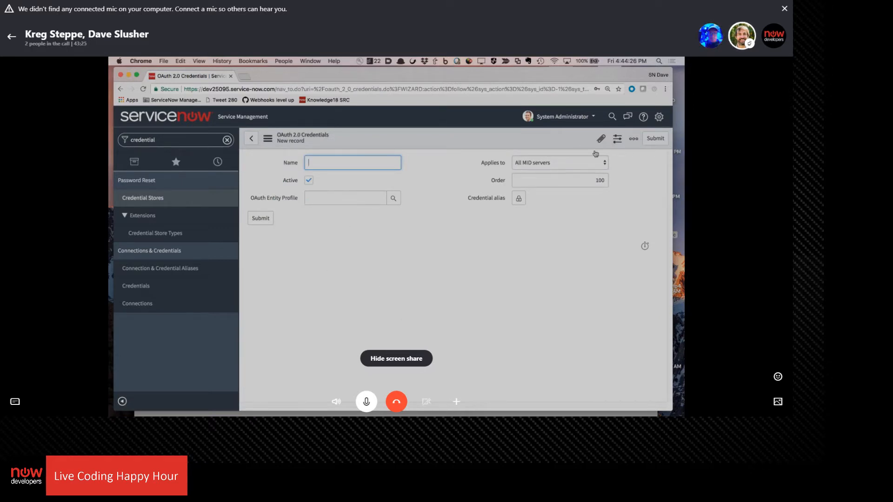
left_click(570, 164)
left_click(570, 165)
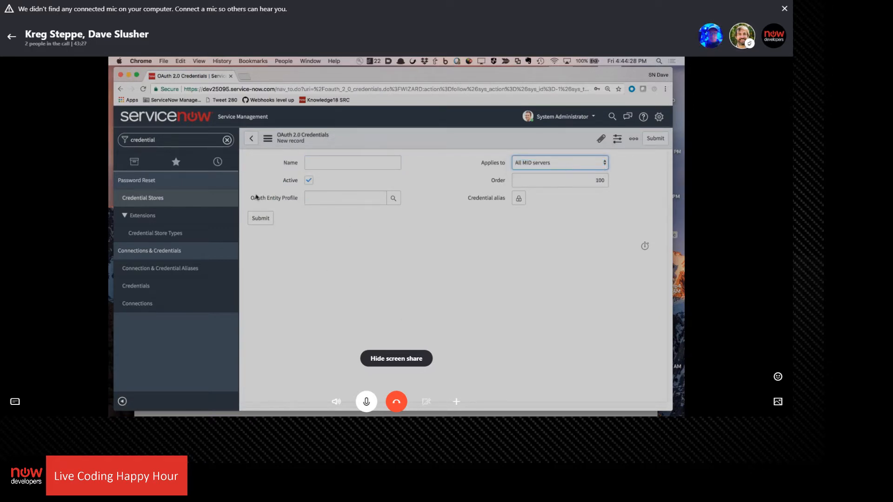
left_click(251, 140)
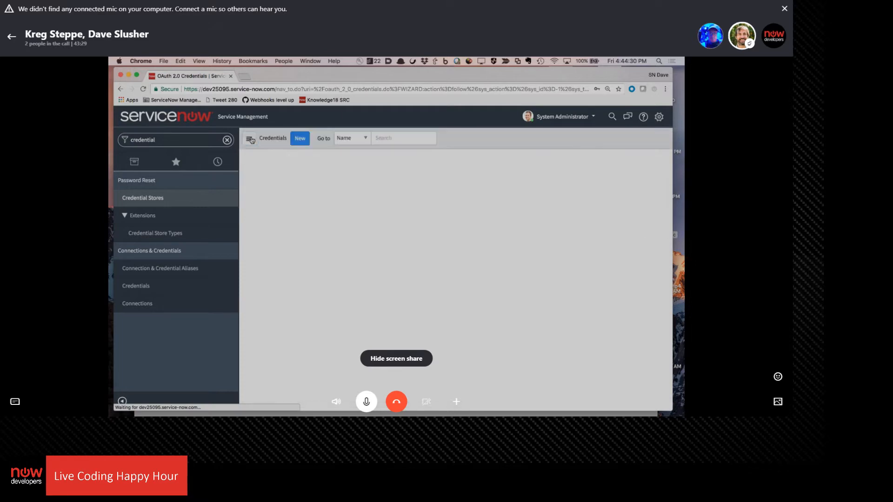
Create and submit an OAuth 2.0 credential named Google Compute for LCHH using the Google Compute default_profile entity profile
left_click(300, 138)
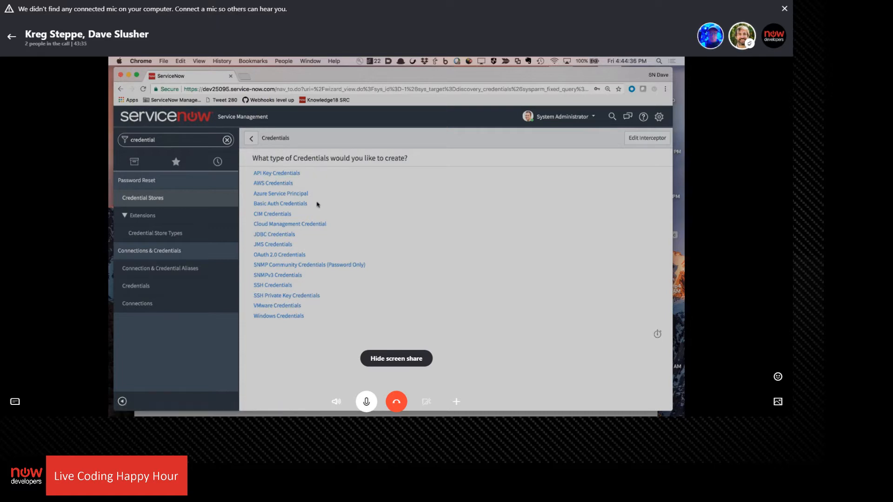
left_click(287, 255)
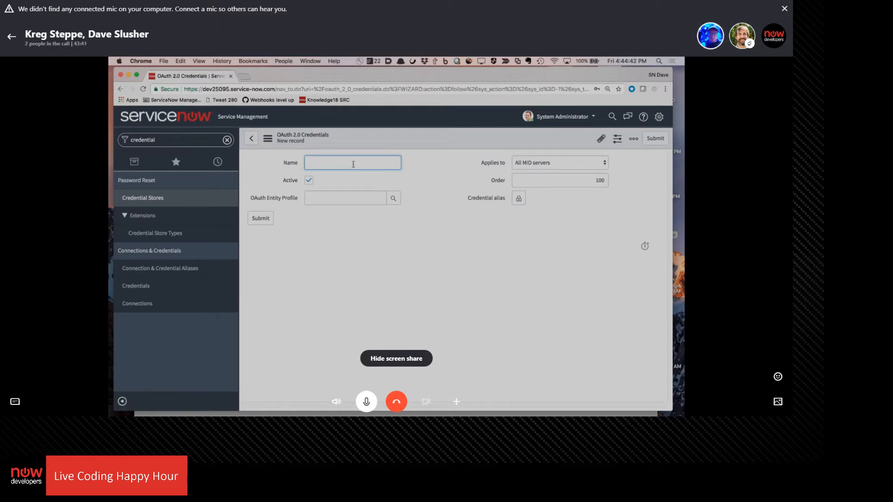
type("Google Compute for LCHH")
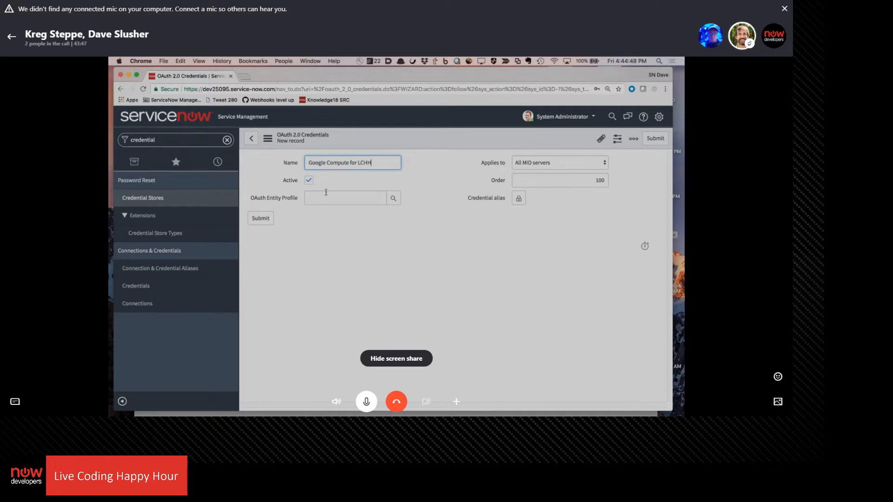
left_click(328, 202)
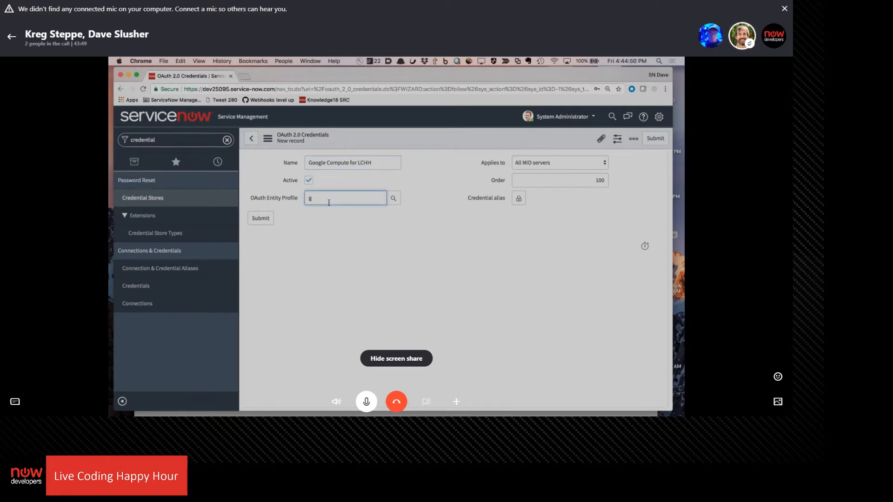
type("g")
left_click(335, 211)
left_click(260, 220)
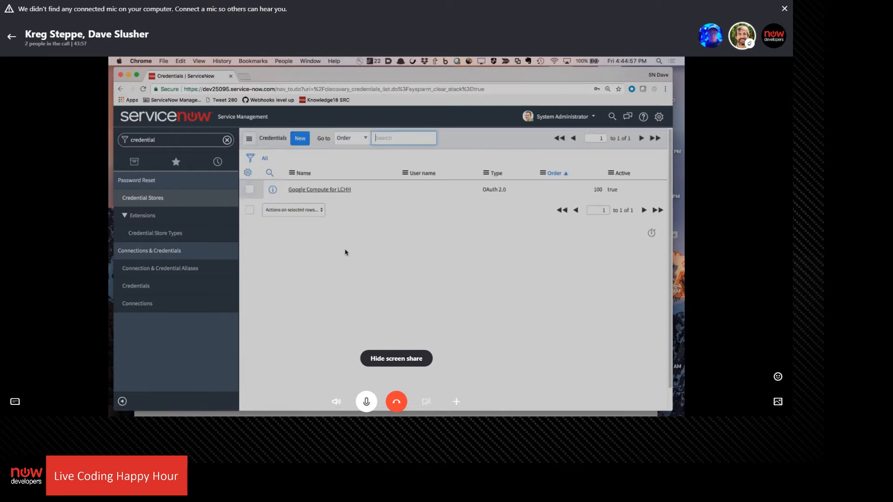
Open the Google Compute for LCHH credential and try to get an OAuth token, closing the Google authorization window
left_click(319, 190)
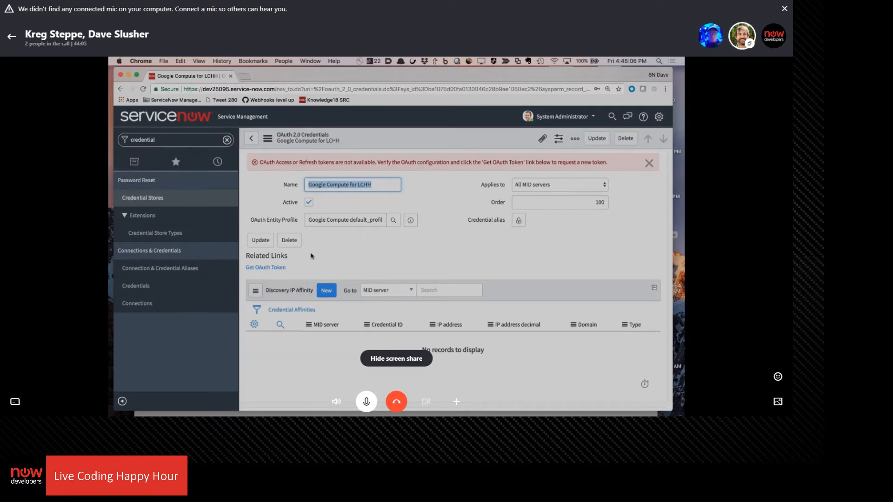
left_click(268, 268)
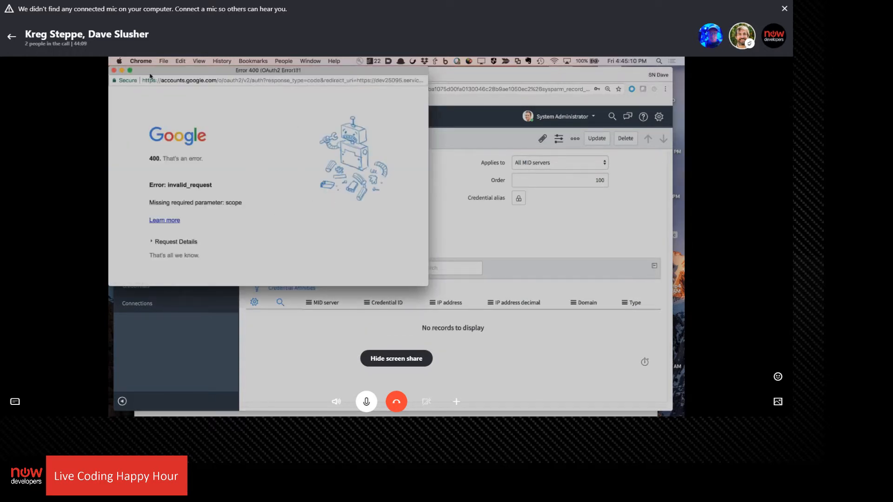
left_click(113, 71)
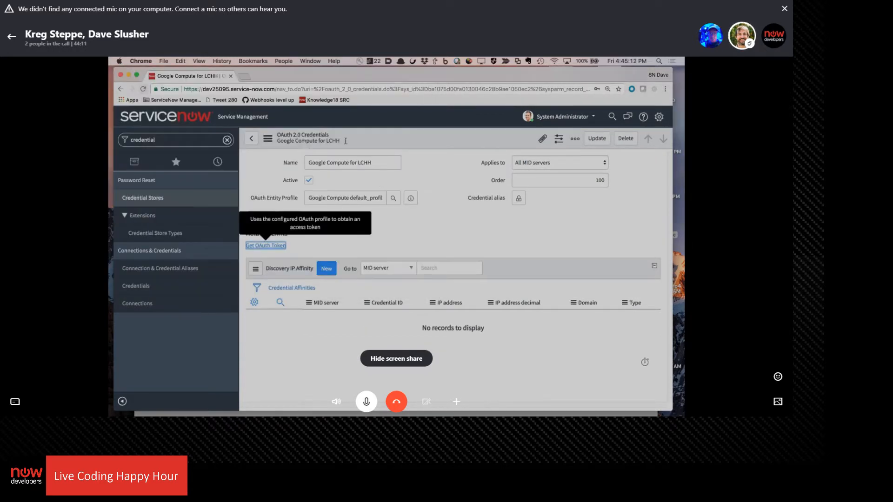
Filter the navigator for "oauth" and open the Google Compute provider's OAuth entity scopes from the application registries
left_click(183, 146)
type("ou")
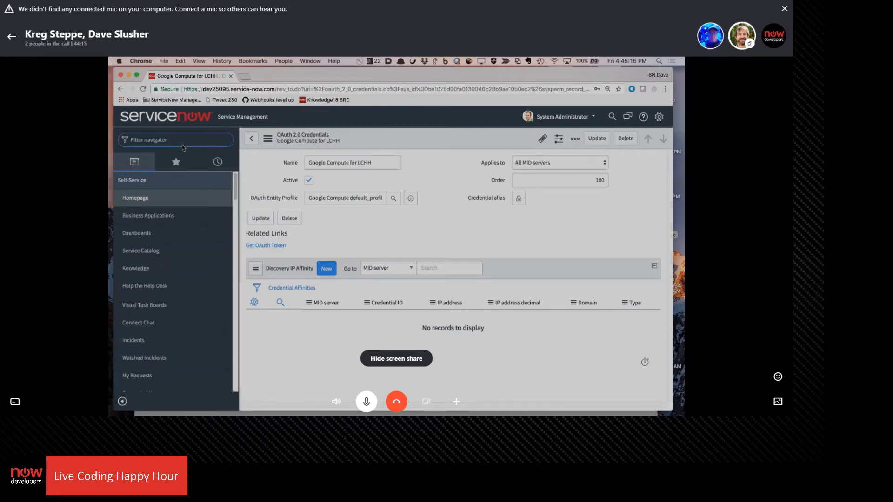
type("uth")
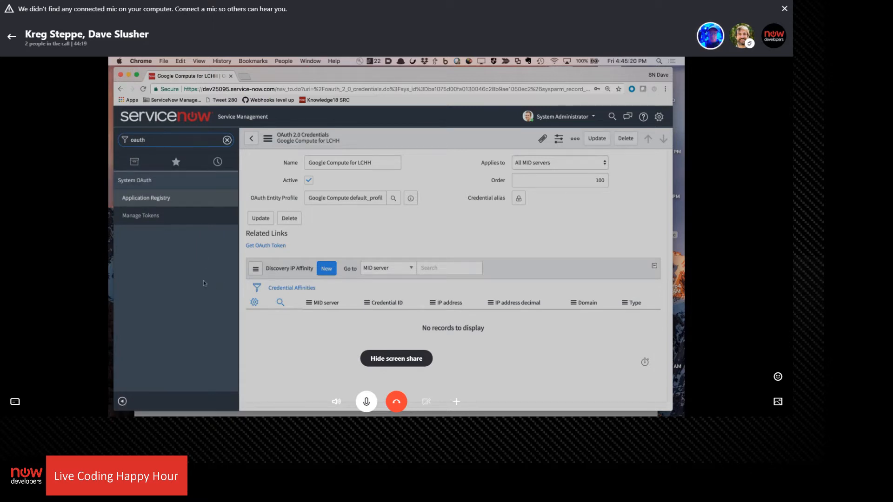
left_click(158, 198)
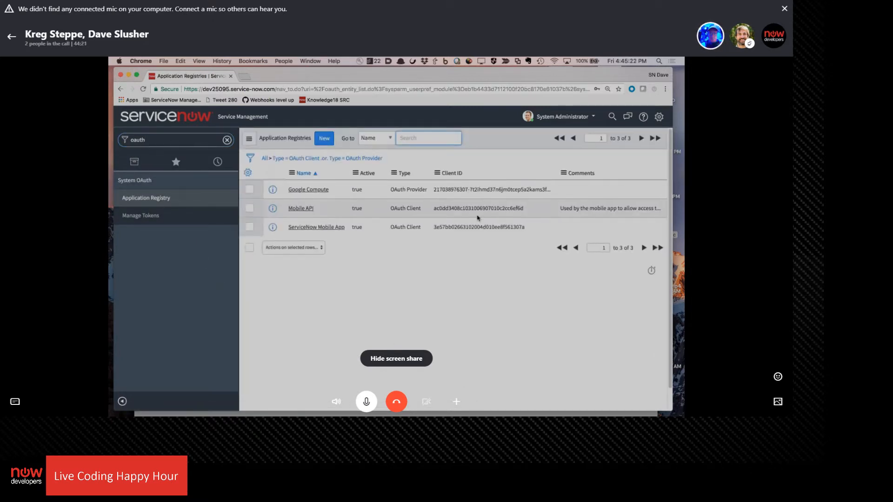
left_click(303, 191)
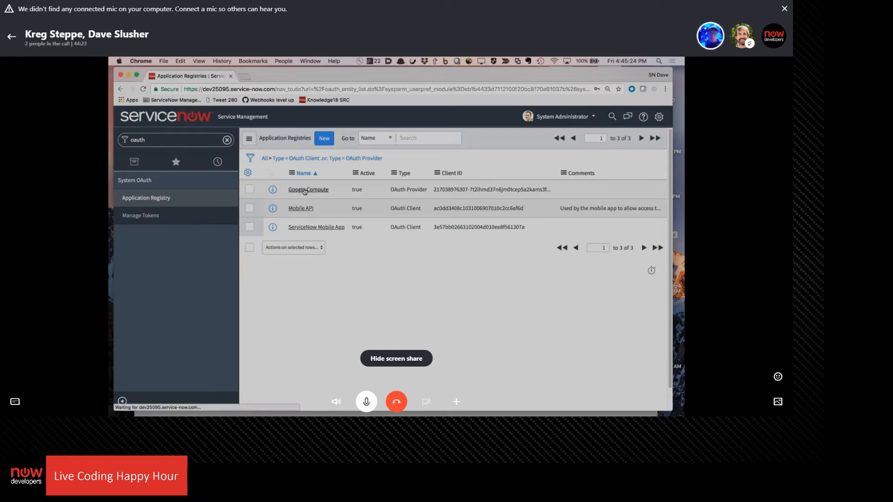
scroll(430, 208, "down", 3)
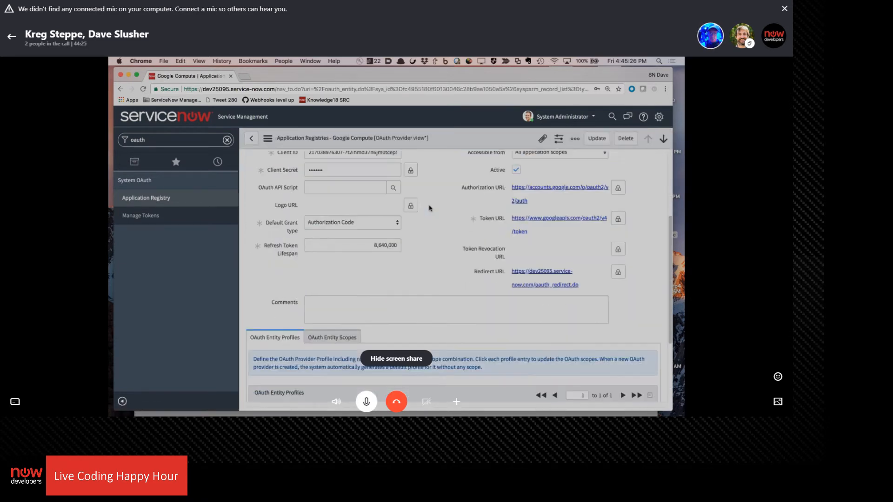
scroll(430, 208, "down", 3)
left_click(346, 236)
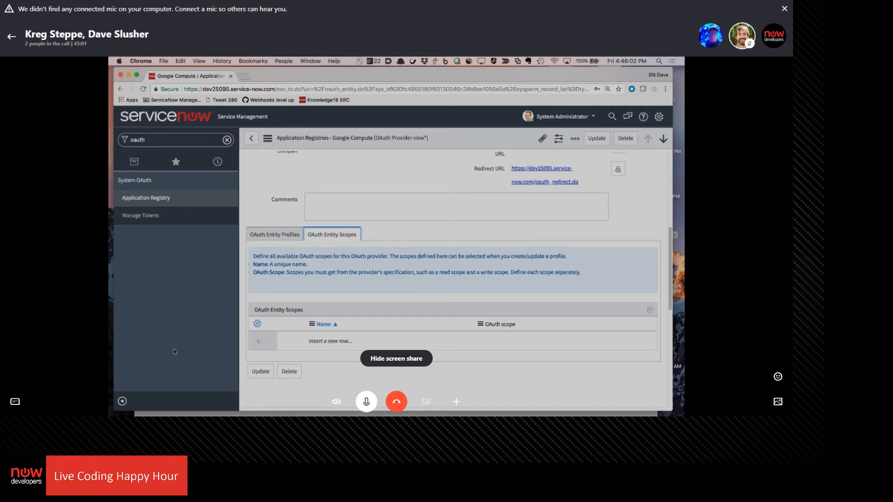
Add an OAuth entity scope row named Google Computer to the Google Compute provider
left_click(326, 341)
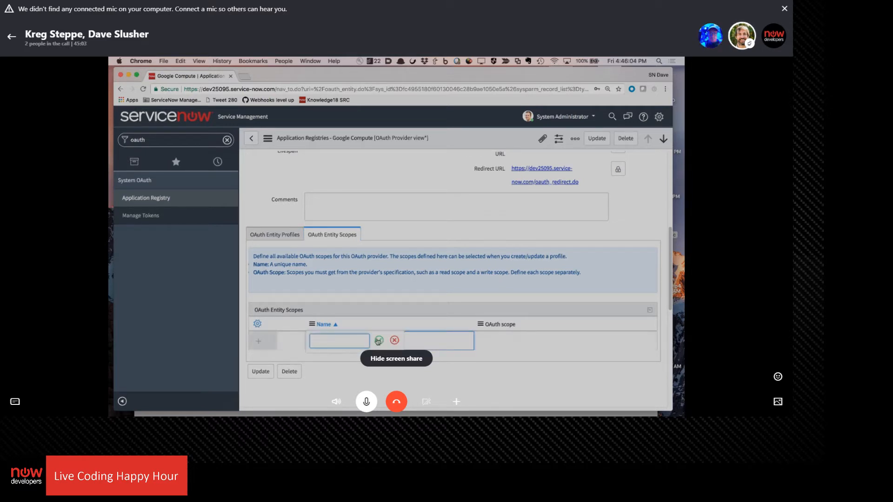
left_click(394, 340)
left_click(328, 338)
type("Google Computer")
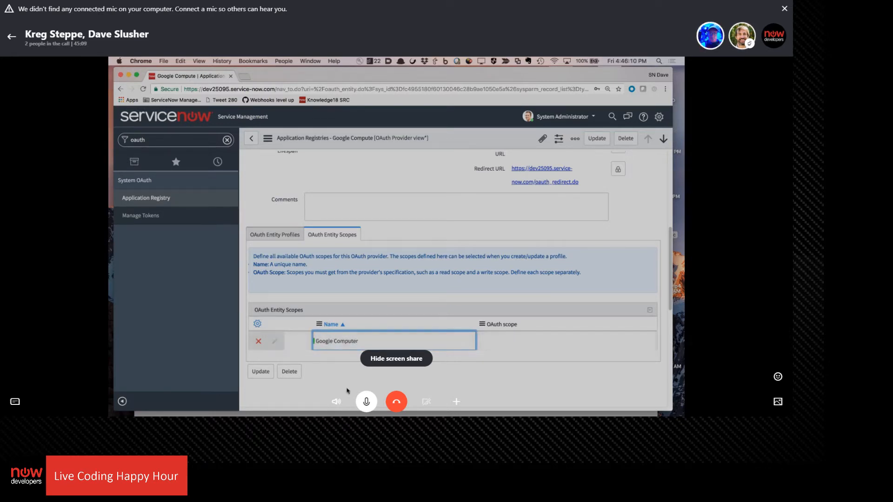
key("Return")
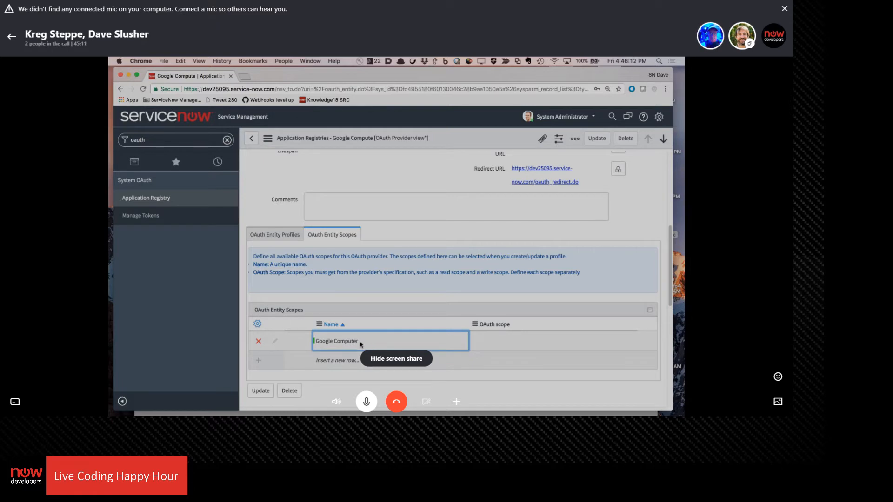
Correct the new OAuth entity scope's name to Google Compute and open its OAuth scope value for editing
double_click(361, 344)
key("BackSpace")
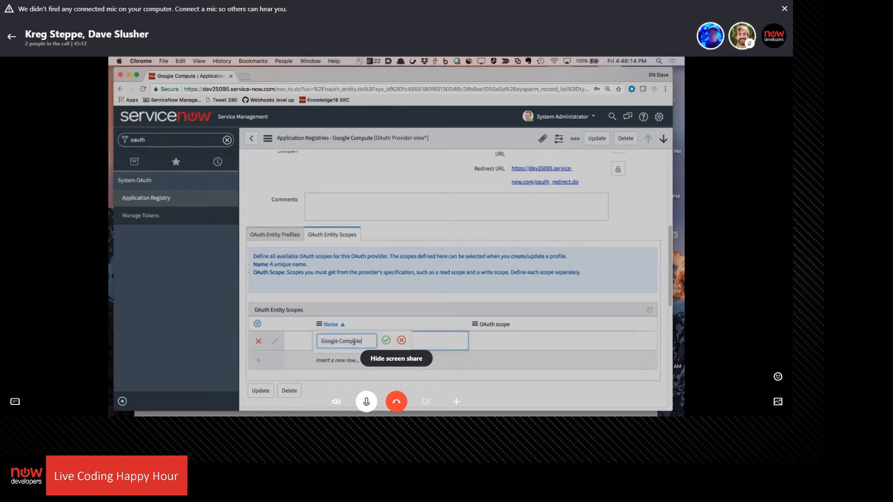
left_click(386, 339)
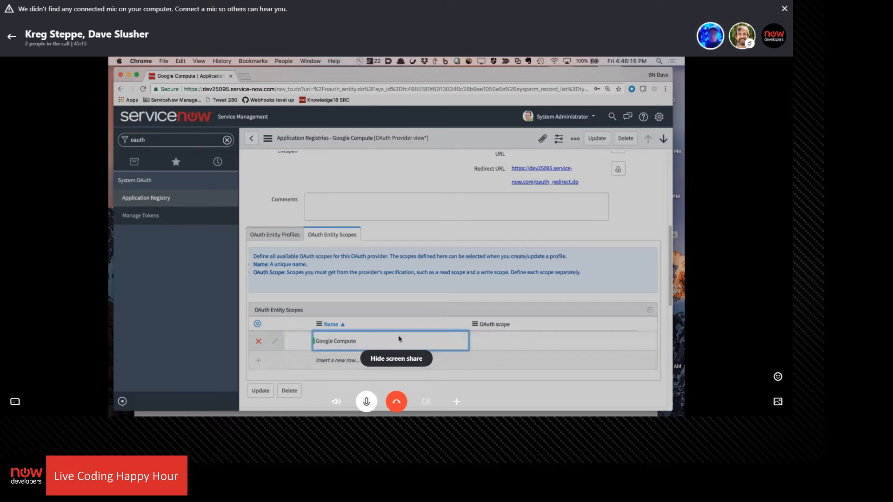
scroll(481, 348, "down", 1)
double_click(503, 321)
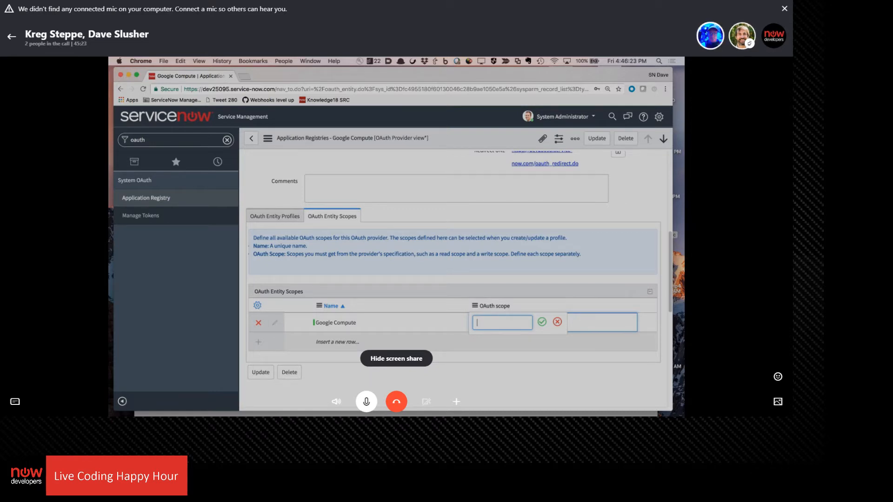
Switch to Google's Using OAuth 2.0 to Access Google APIs guide and search the page for "scope"
key("super+Tab")
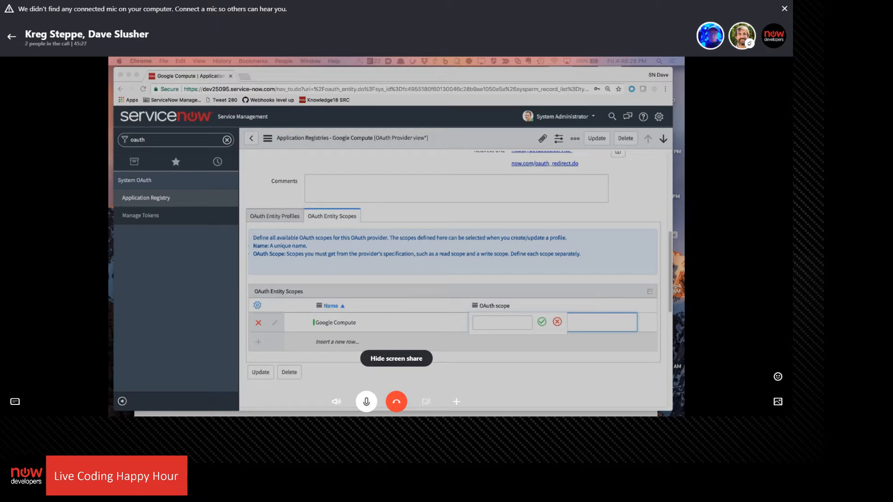
left_click_drag(651, 250, 582, 96)
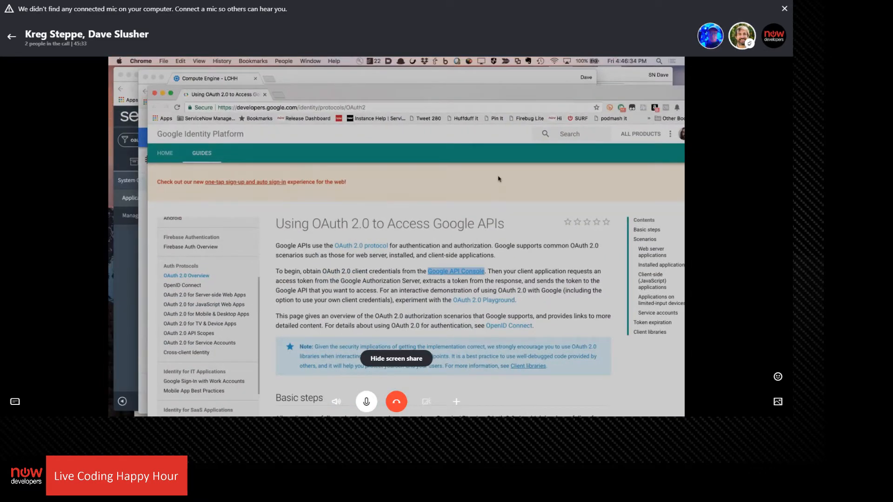
key("super+f")
type("scope")
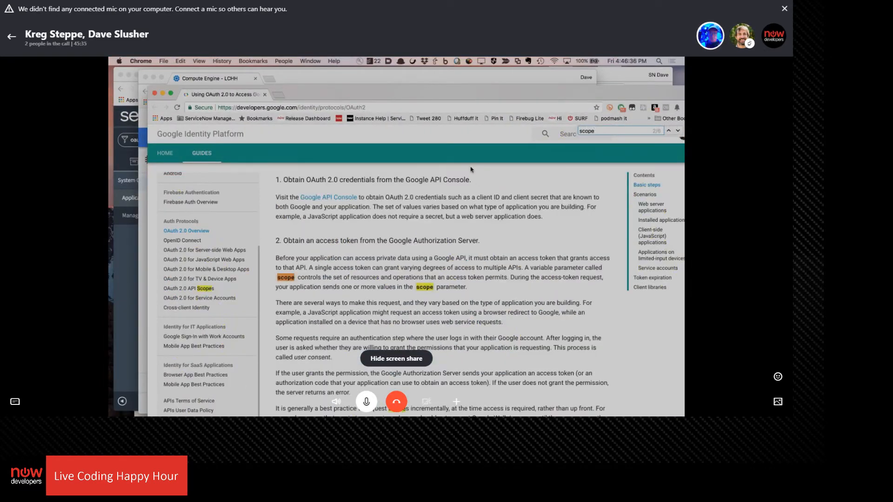
key("Return")
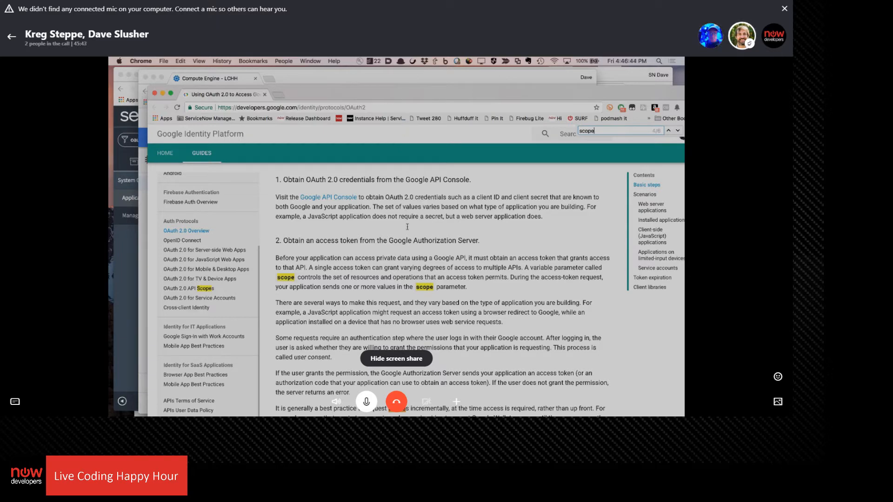
scroll(394, 247, "down", 10)
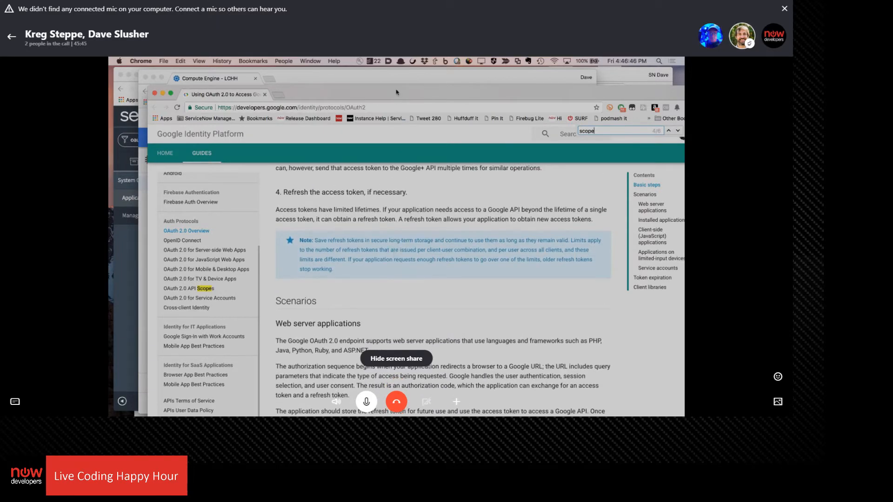
left_click_drag(394, 93, 378, 77)
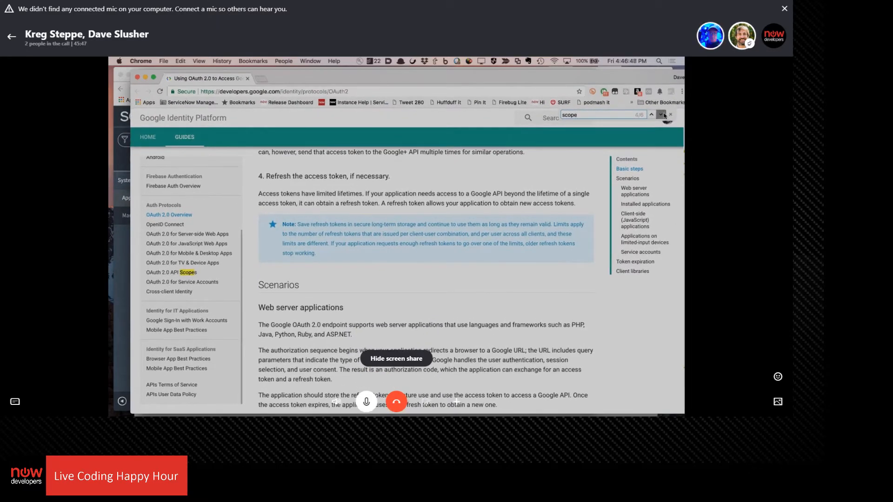
left_click(662, 115)
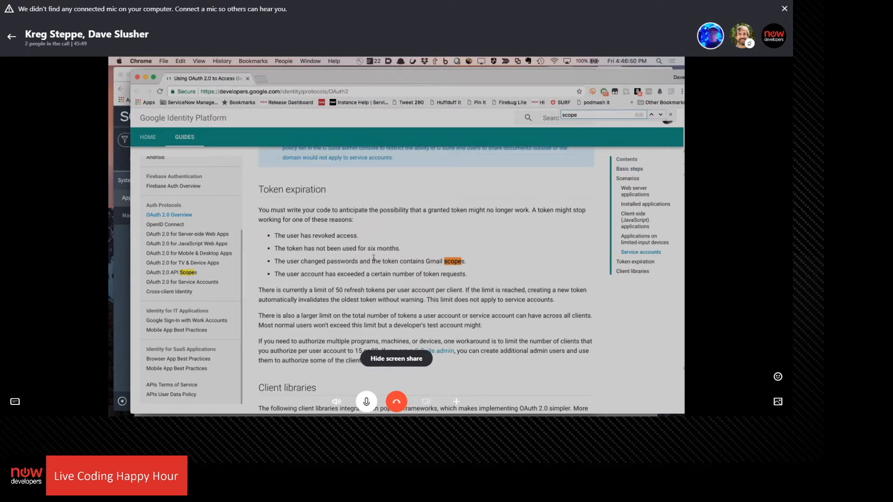
scroll(372, 245, "down", 5)
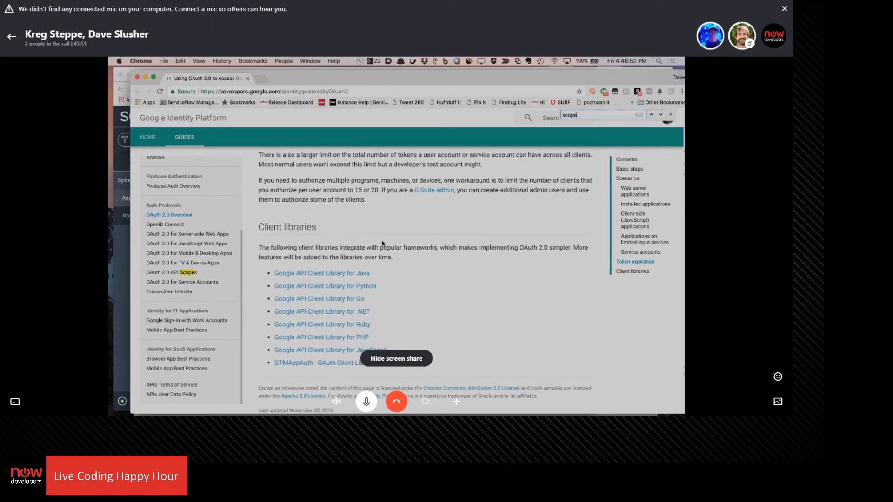
scroll(398, 236, "up", 10)
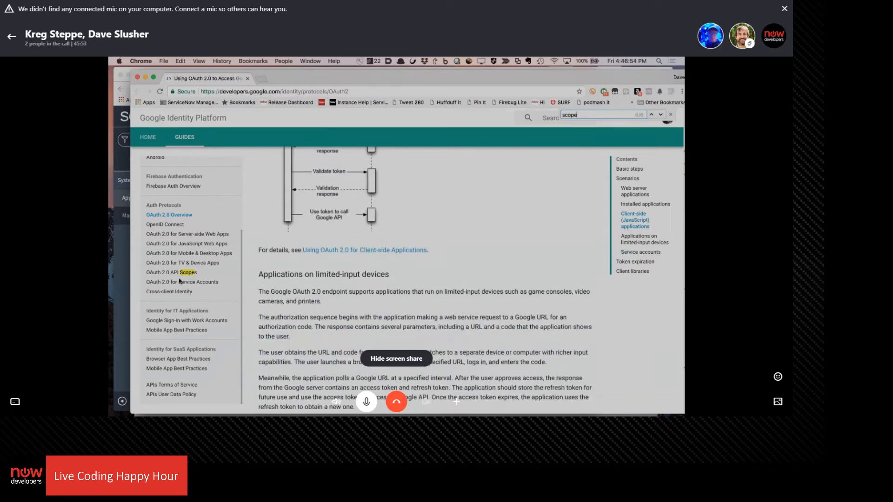
Open the OAuth 2.0 API Scopes page and find the Compute Engine API, v1 scopes by searching for "compute"
left_click(186, 274)
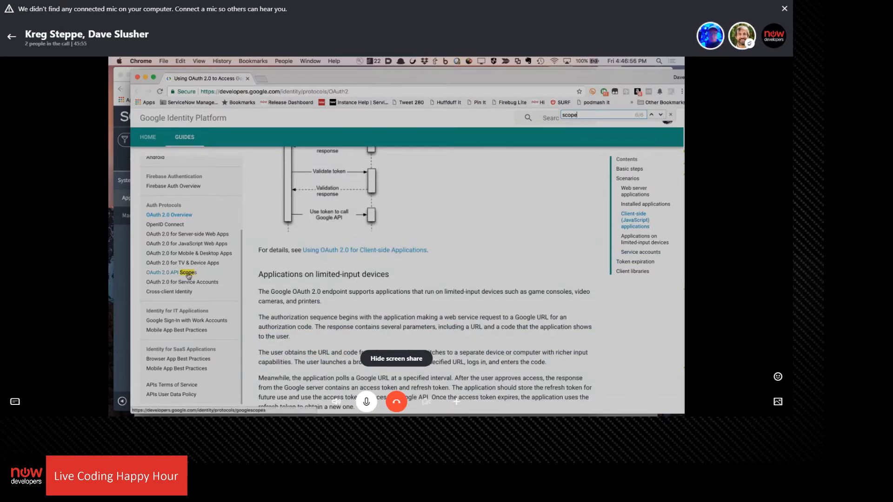
scroll(400, 303, "down", 10)
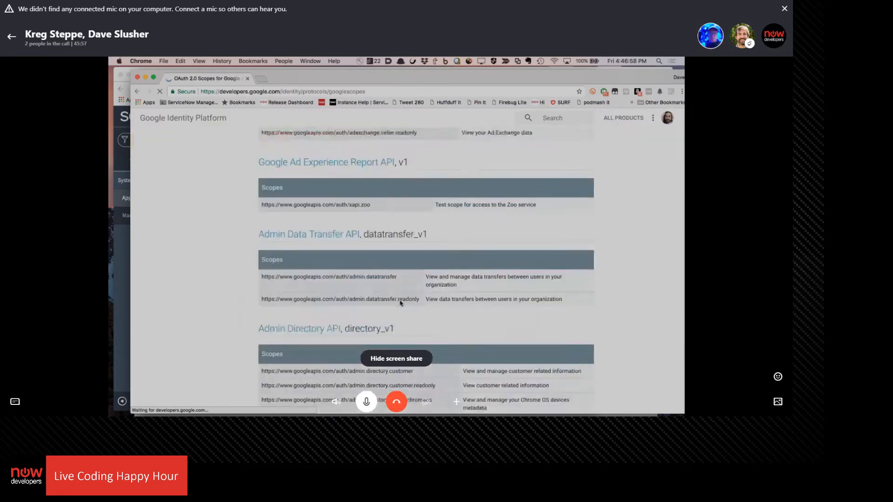
scroll(400, 304, "down", 2)
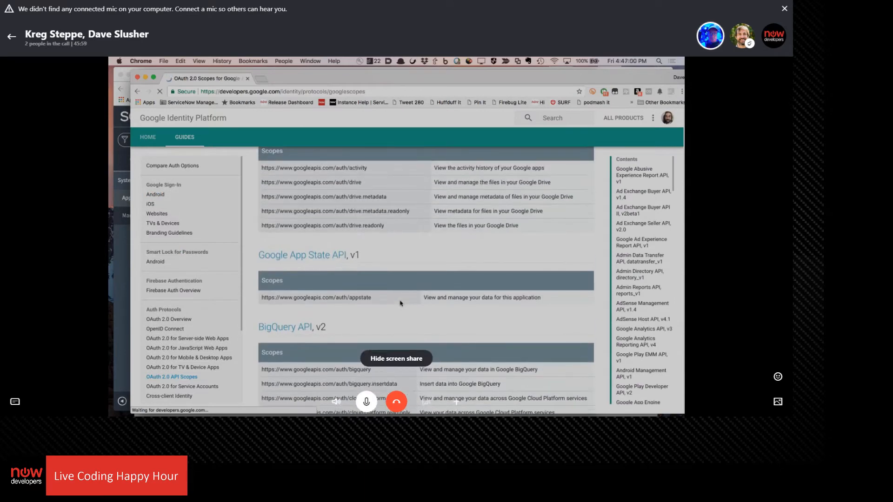
key("super+f")
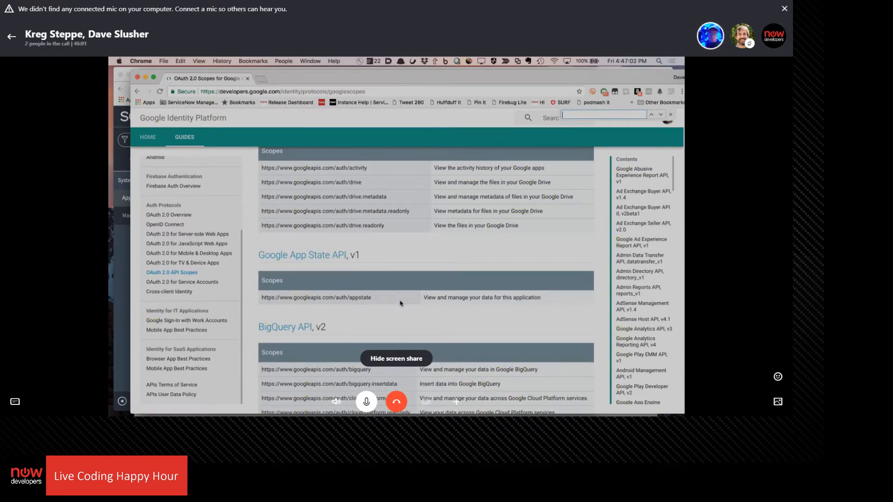
type("compute")
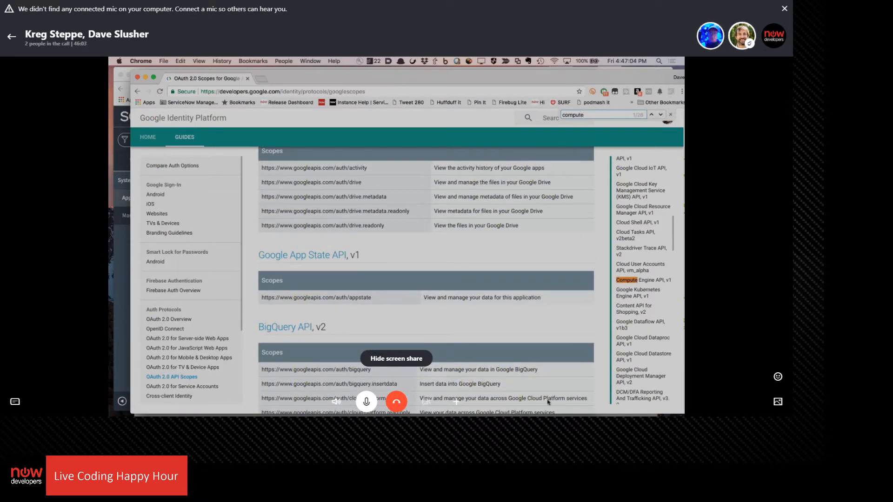
left_click(650, 281)
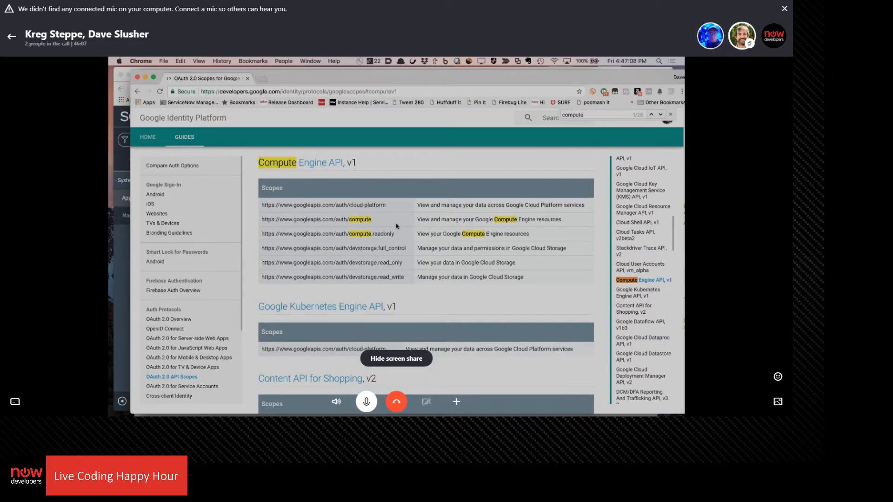
left_click_drag(377, 220, 259, 222)
key("ctrl+c")
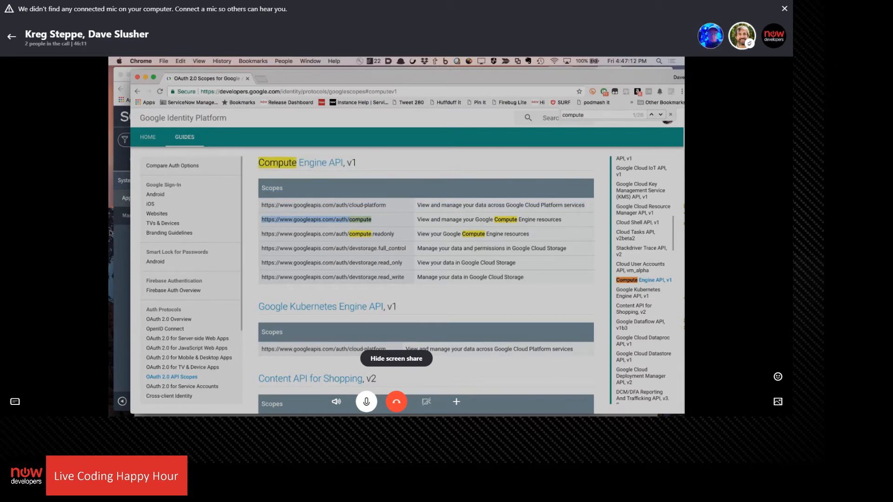
left_click(122, 254)
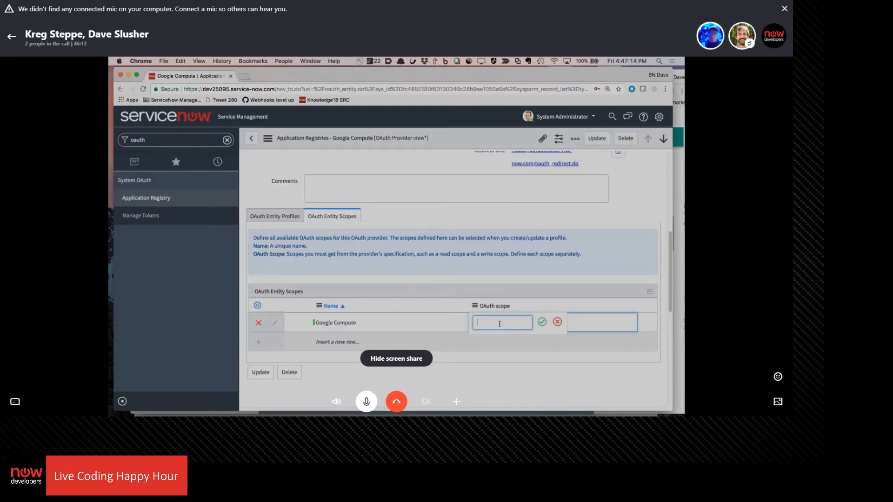
key("ctrl+v")
left_click(542, 322)
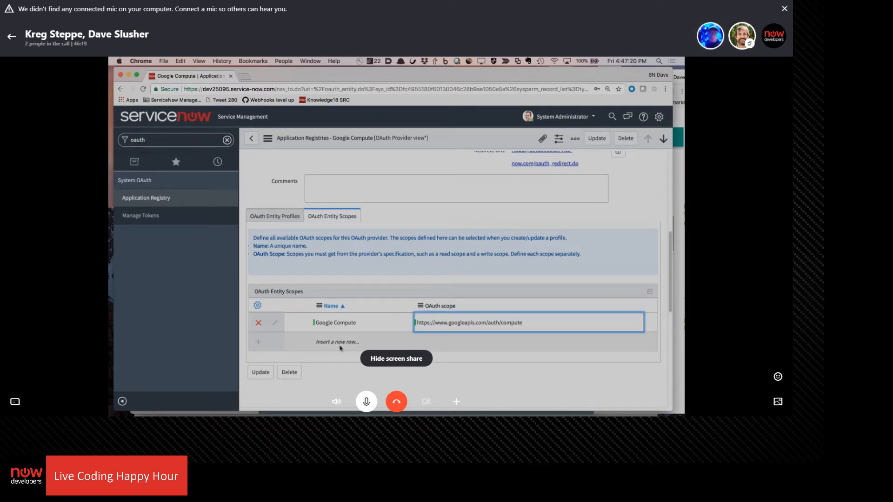
Try to open the Google Compute default_profile from the provider's OAuth entity profiles, choosing to stay on the unsaved record
scroll(356, 307, "up", 3)
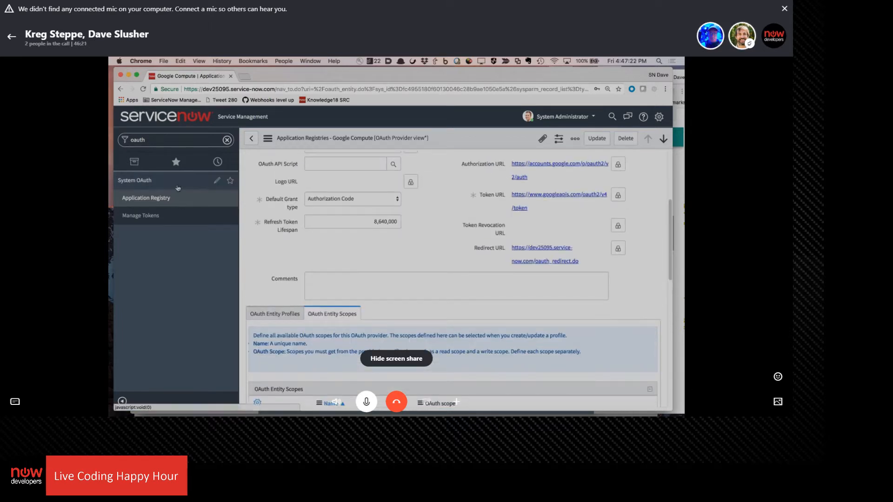
left_click(256, 312)
scroll(367, 238, "down", 2)
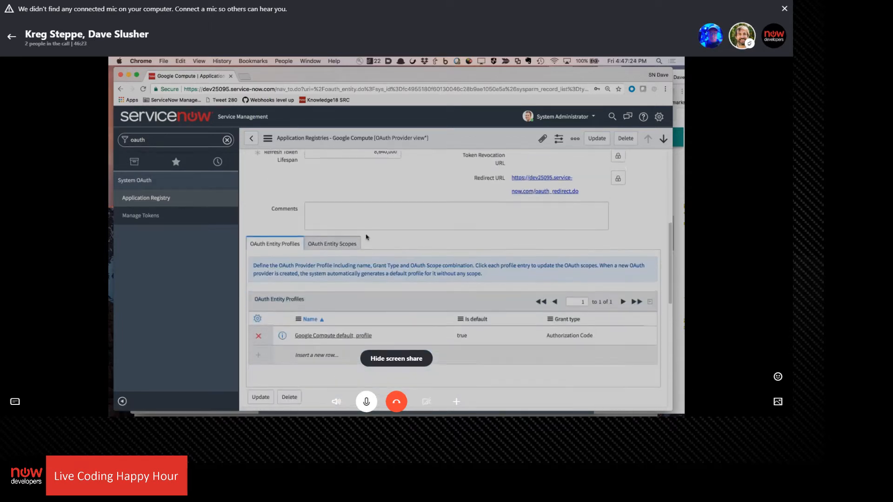
left_click(345, 335)
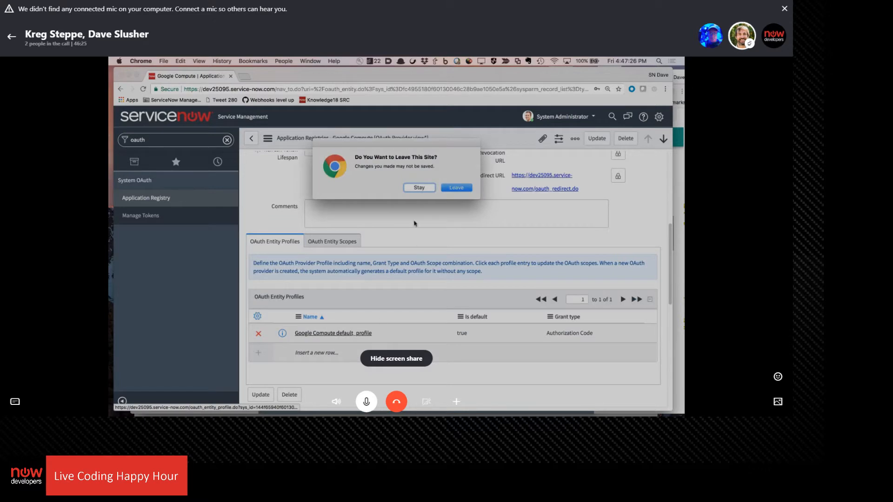
left_click(418, 189)
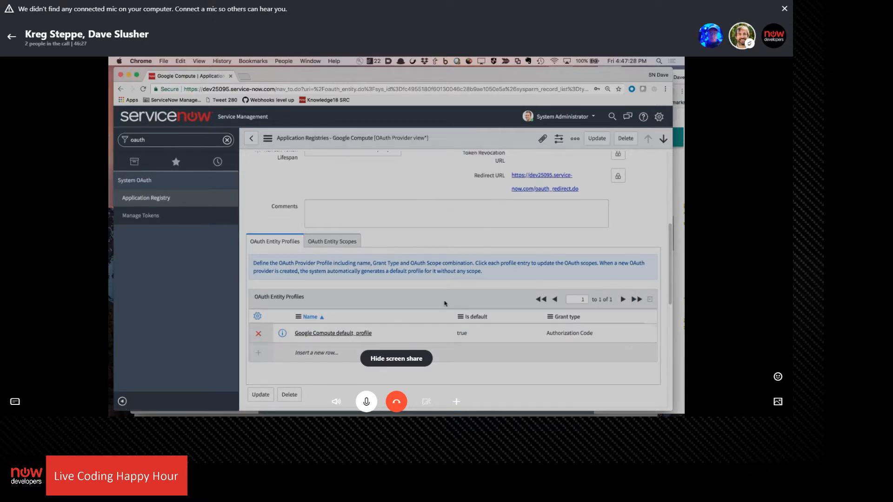
left_click(353, 334)
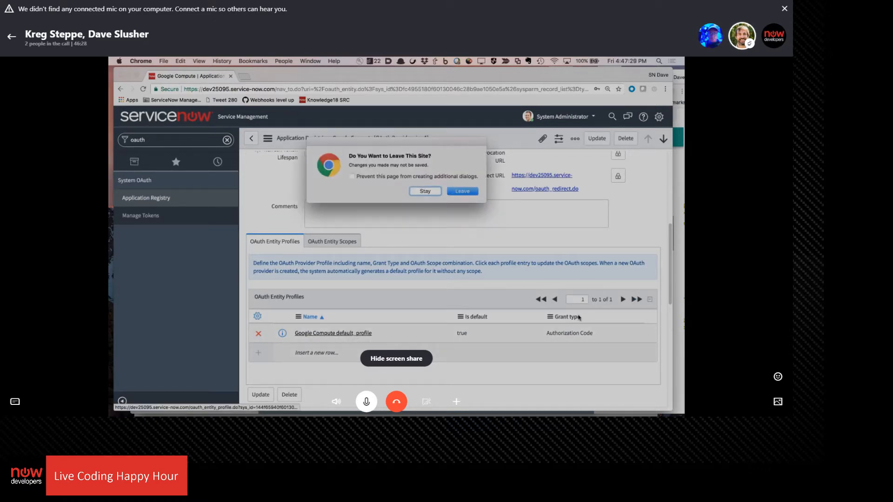
left_click(425, 191)
Save the Google Compute provider record, dismiss the browser's password-saving offer, and open the provider's Google Compute default_profile
left_click(591, 140)
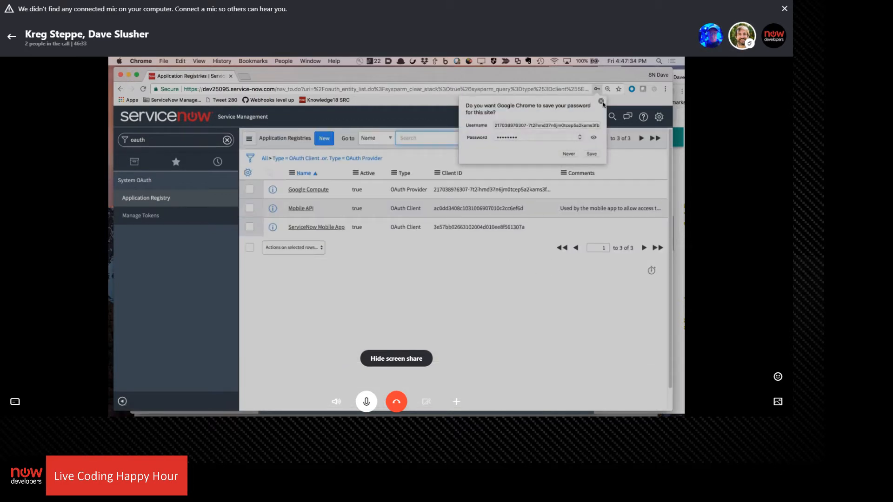
left_click(601, 101)
left_click(309, 190)
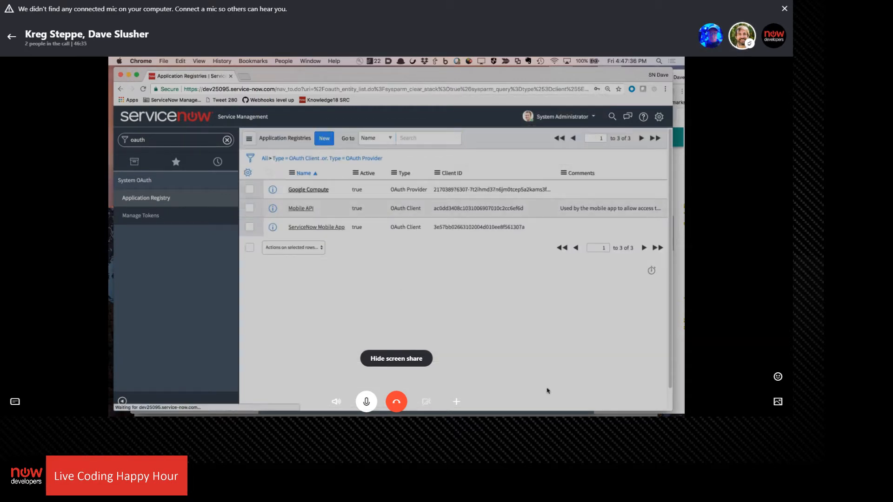
scroll(381, 276, "down", 10)
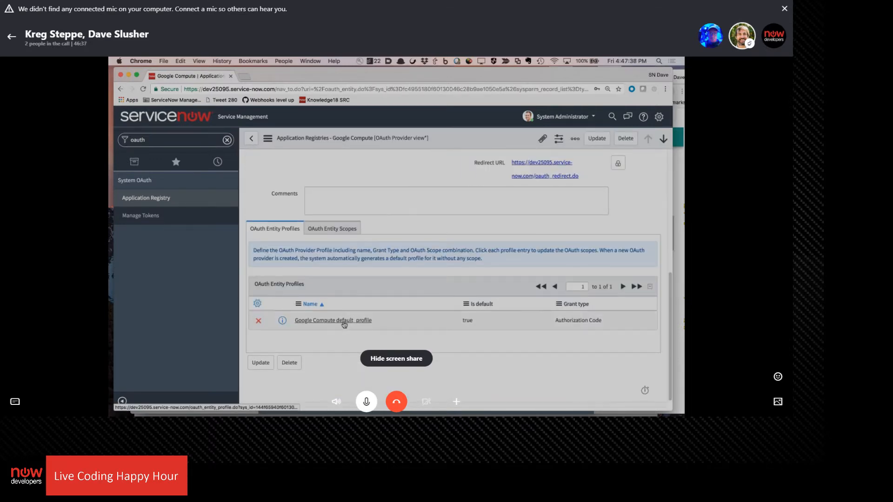
left_click(343, 319)
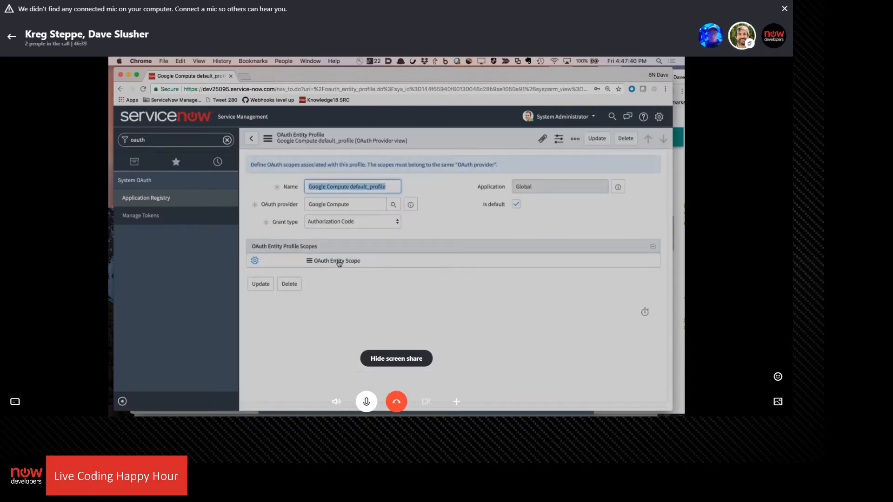
Check the OAuth entity scopes on the Google Compute provider record and return to its Google Compute default_profile
left_click(251, 138)
scroll(360, 287, "down", 2)
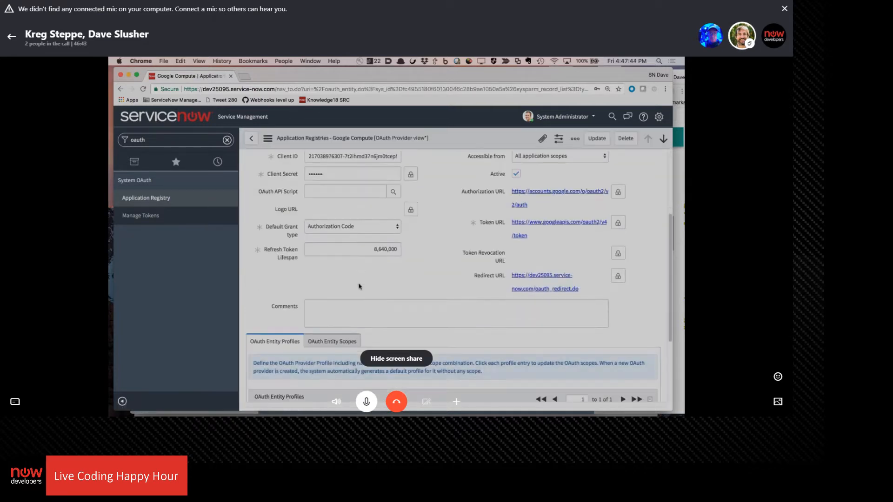
left_click(338, 346)
scroll(408, 242, "down", 5)
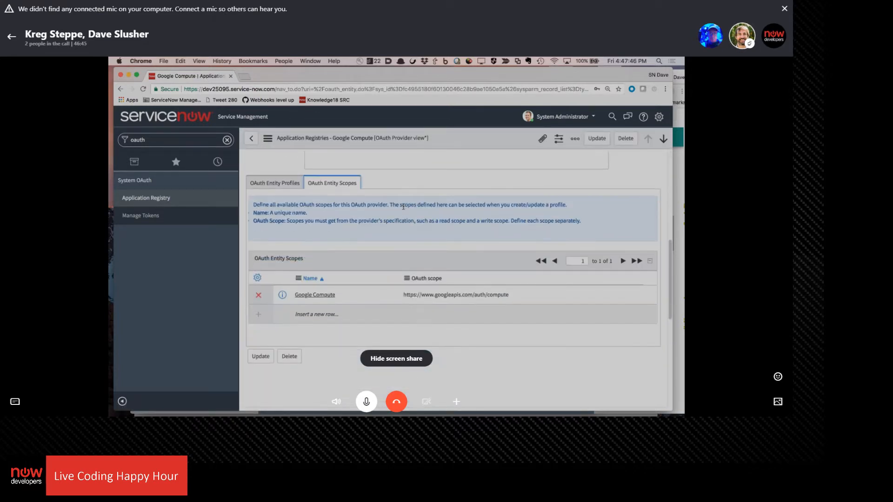
left_click(274, 184)
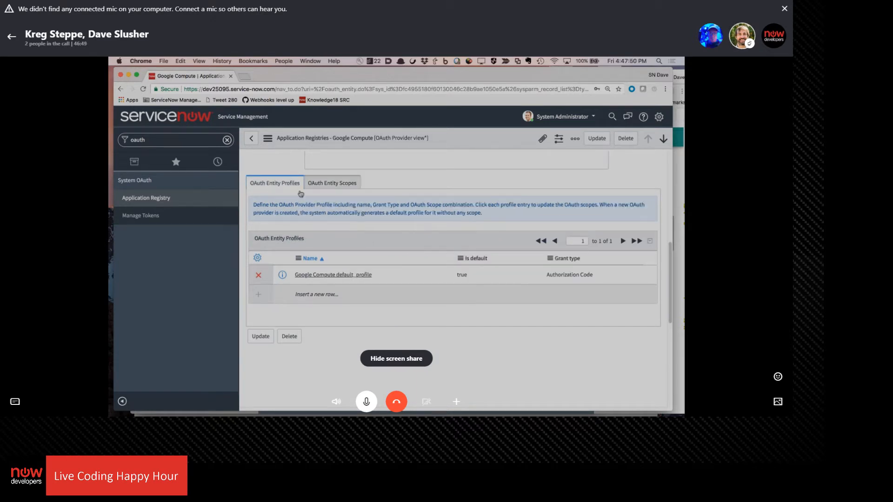
left_click(325, 276)
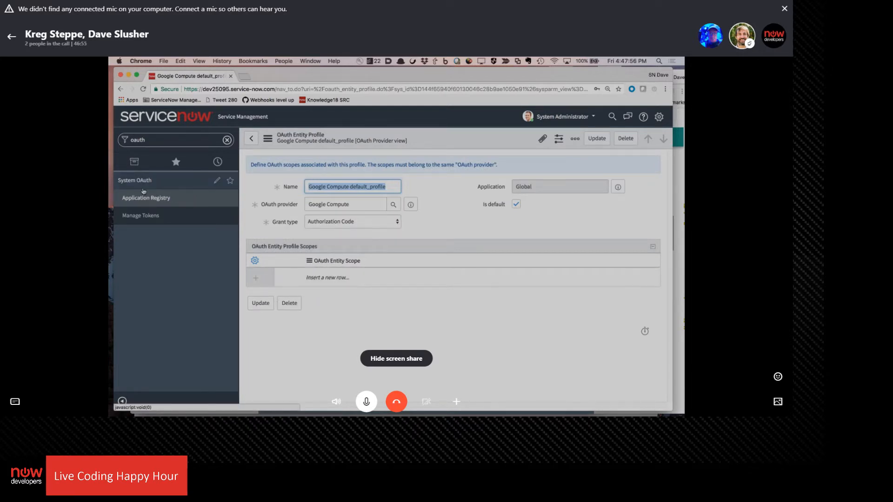
Find the Credentials list, open the Google Compute for LCHH credential, and try to get its OAuth token
left_click(176, 141)
type("cred")
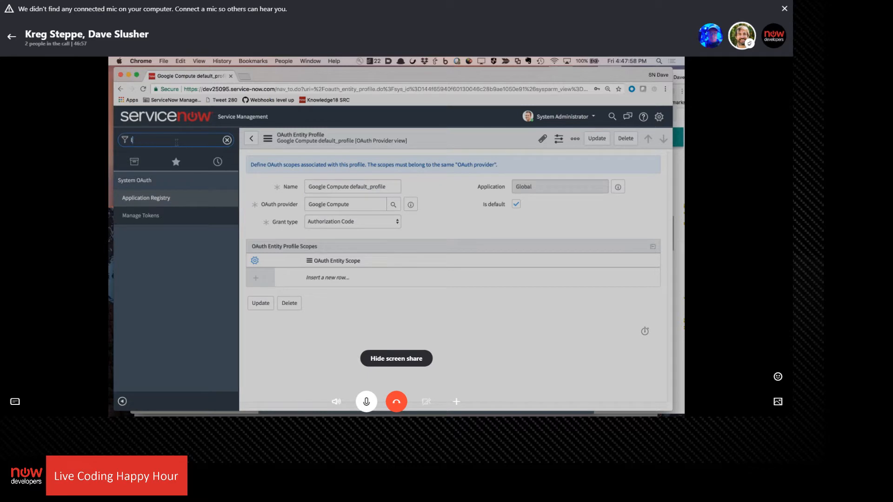
type("ent")
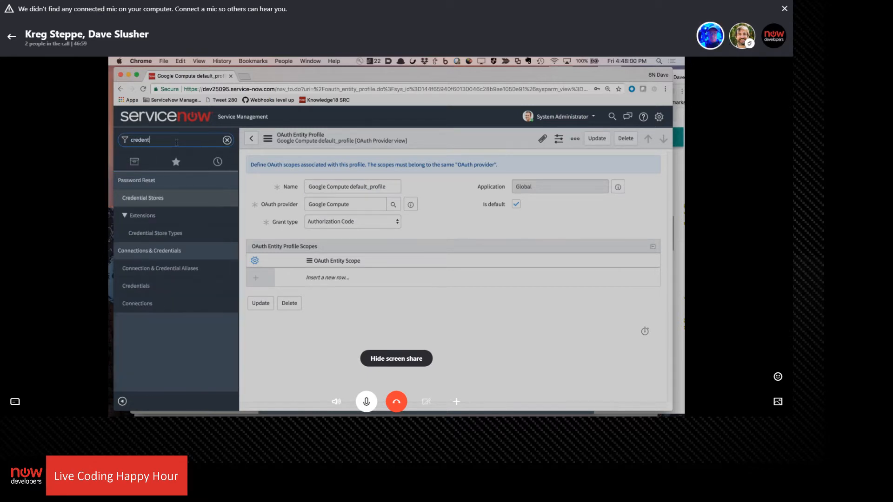
left_click(136, 286)
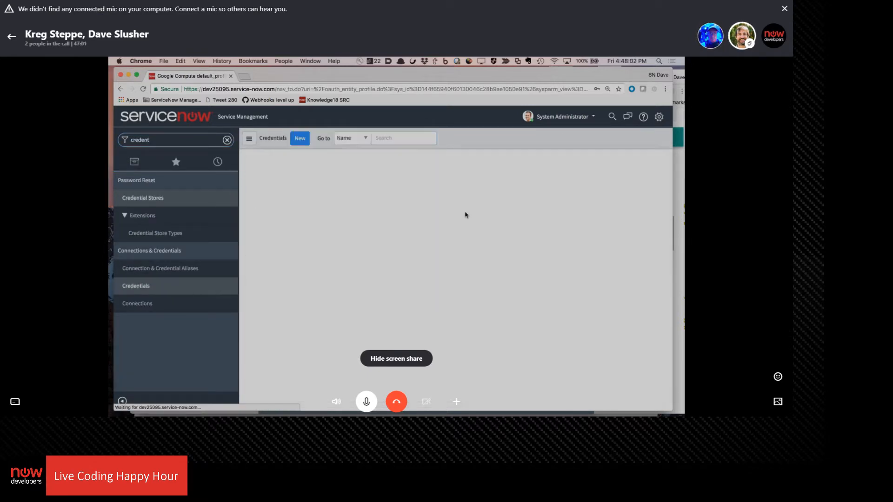
left_click(325, 191)
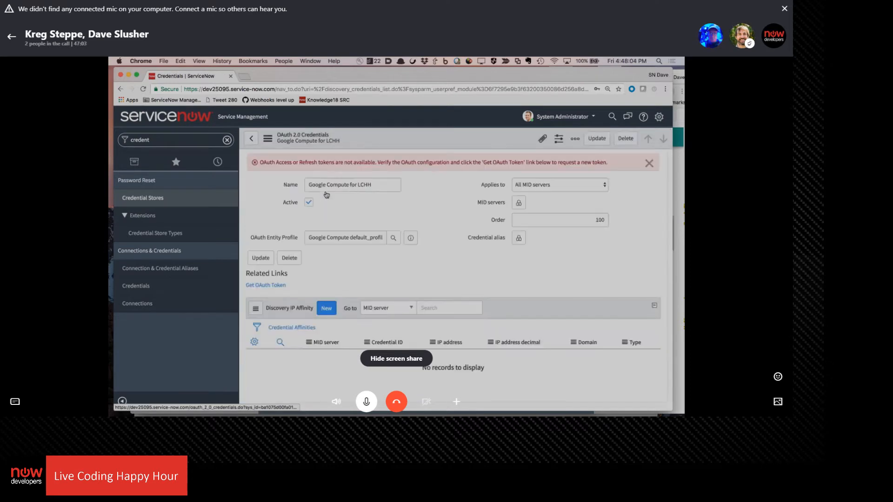
left_click(265, 268)
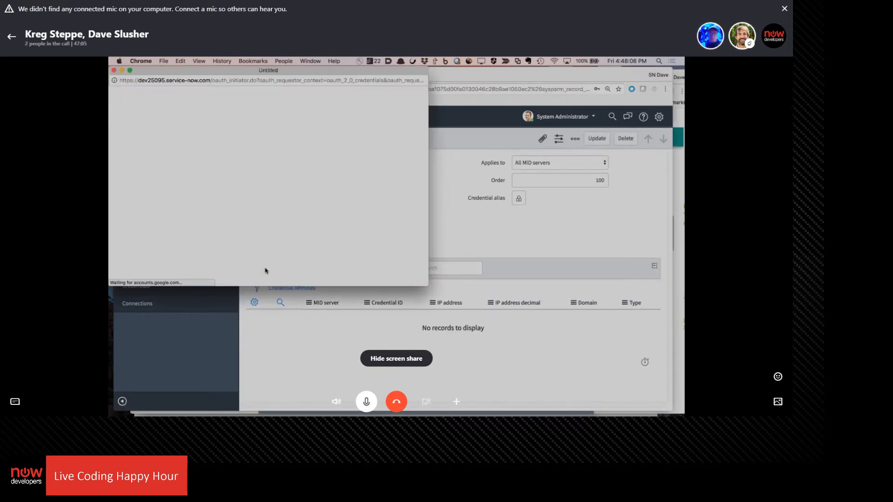
left_click(469, 214)
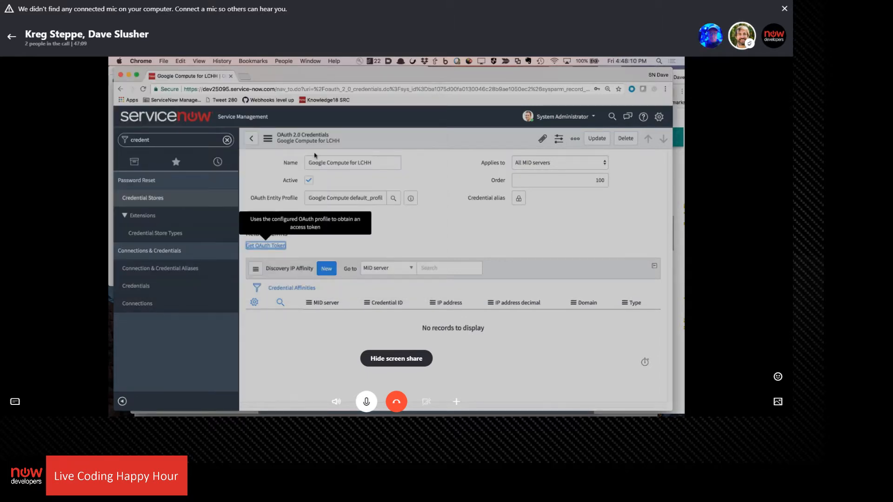
Shift the ServiceNow window aside, request the OAuth token again, and widen the Google pop-up to inspect its request URL
left_click_drag(308, 79, 347, 77)
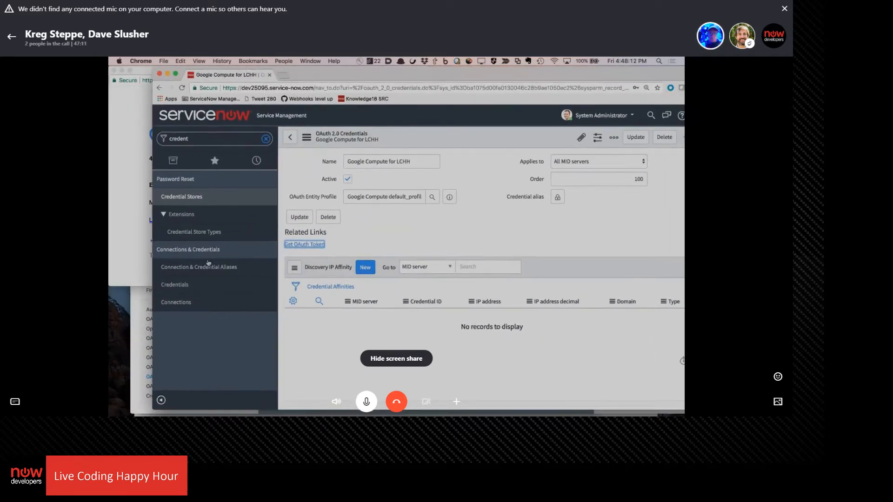
left_click(315, 245)
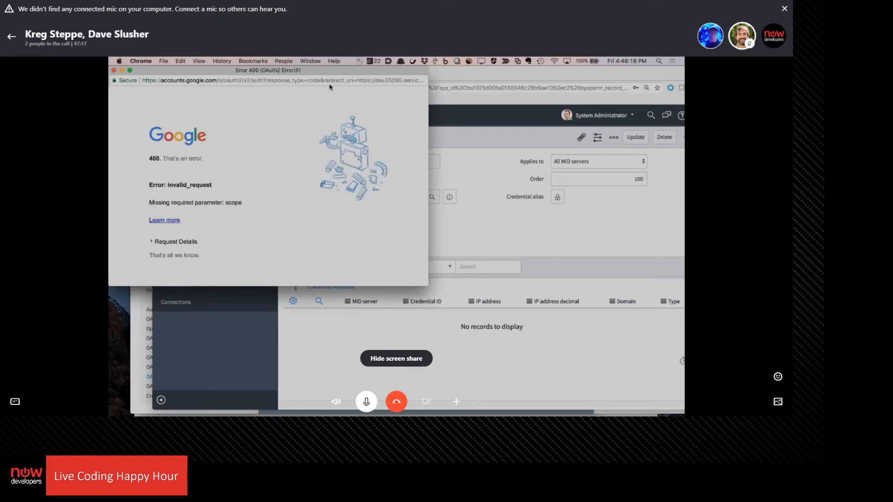
left_click_drag(429, 115, 614, 115)
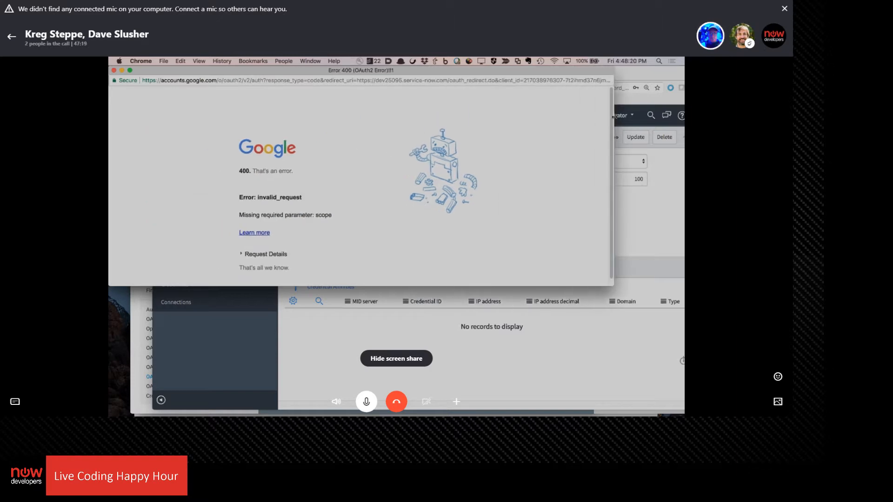
left_click(535, 81)
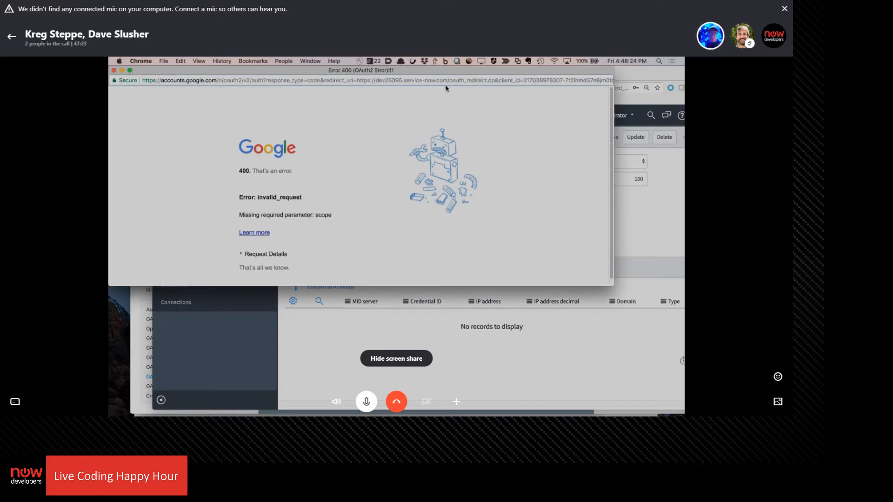
Return to ServiceNow and open the Google Compute default_profile from the Google Compute record in the Application Registry
left_click(303, 392)
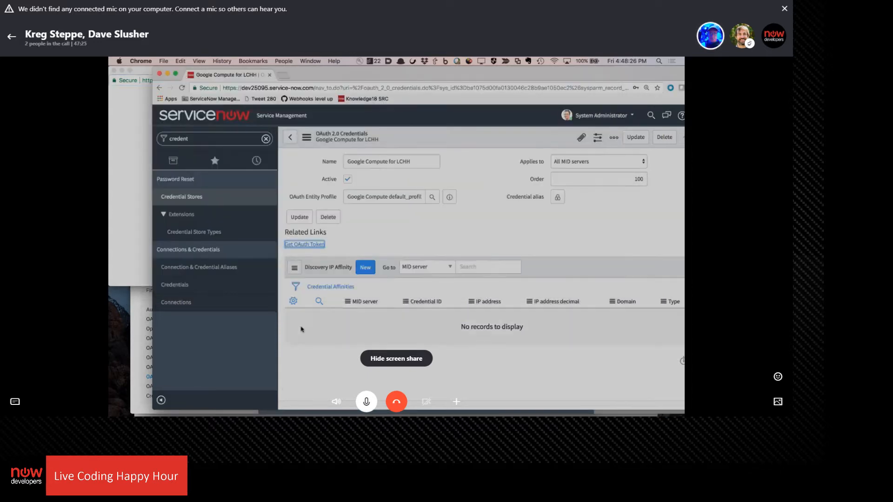
double_click(190, 139)
type("oauth")
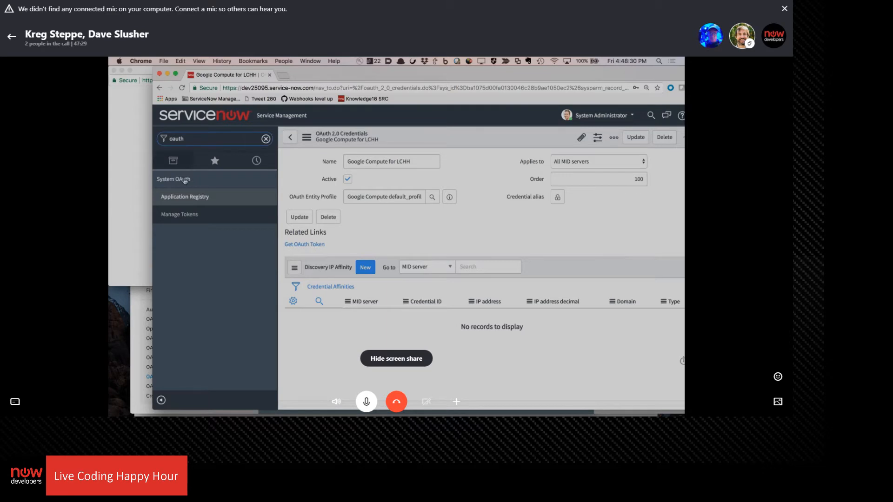
left_click(186, 200)
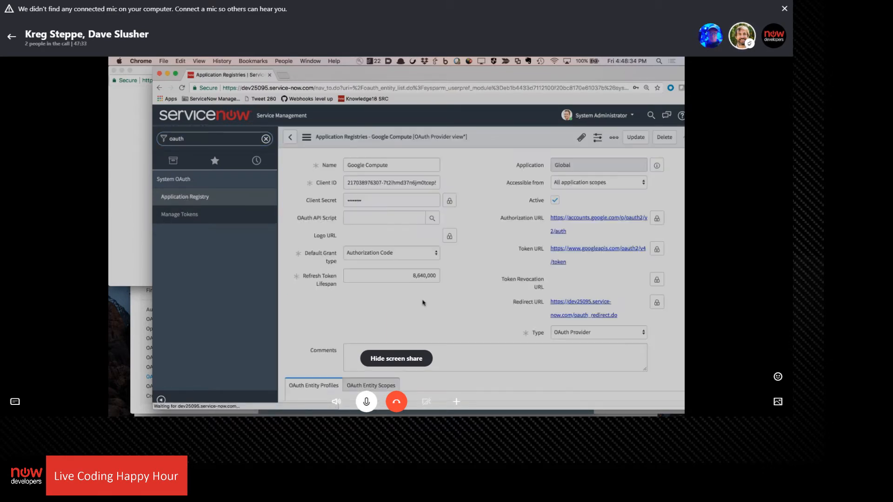
scroll(391, 297, "down", 5)
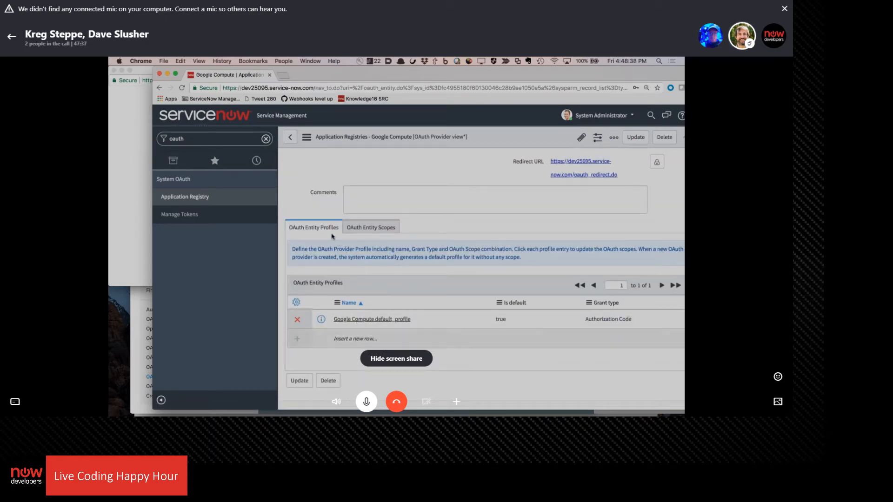
left_click(381, 319)
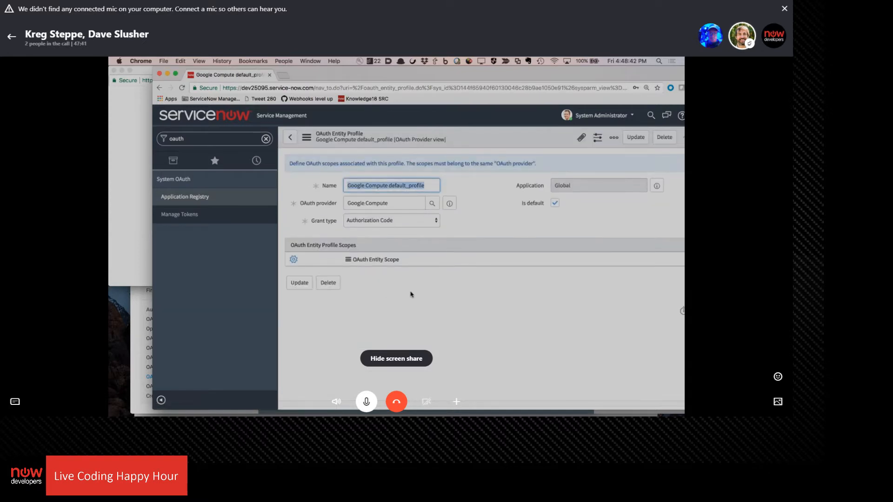
Add Google Compute as an OAuth entity scope of the default_profile
left_click(363, 276)
left_click(363, 276)
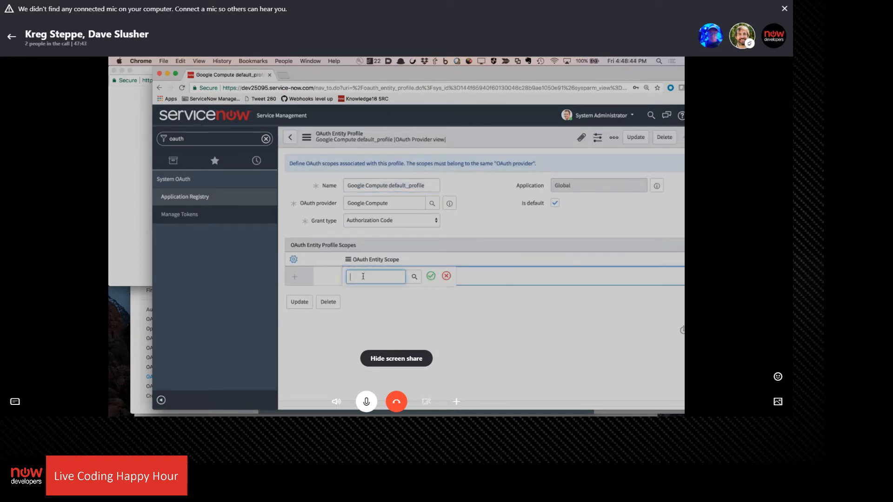
type("Google Com")
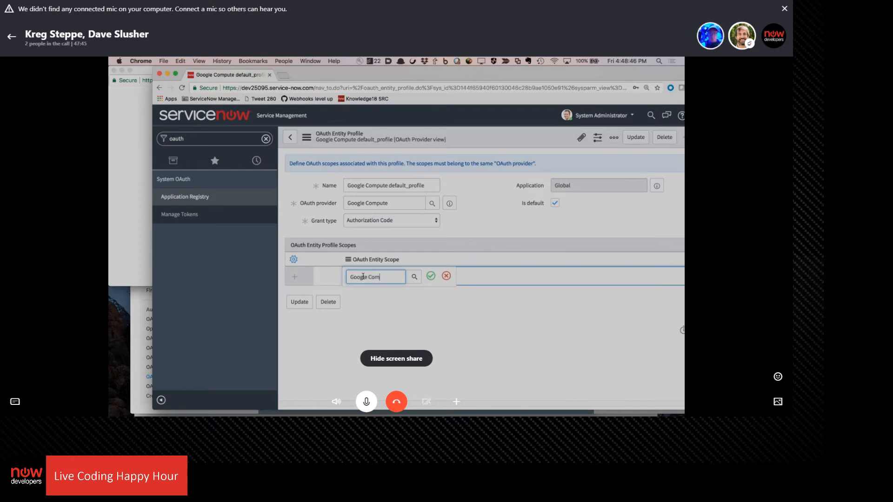
type("pute")
left_click(375, 284)
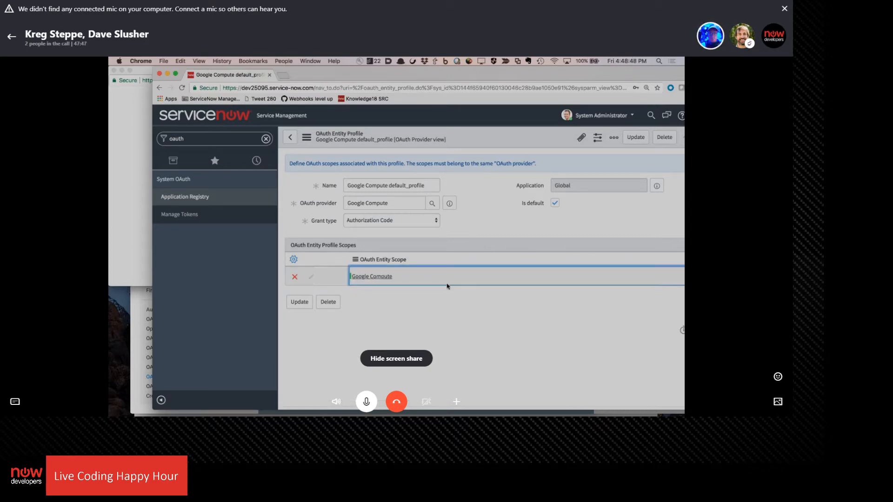
Re-enter Google Compute in the profile's scope row and save the Google Compute default_profile
left_click(395, 283)
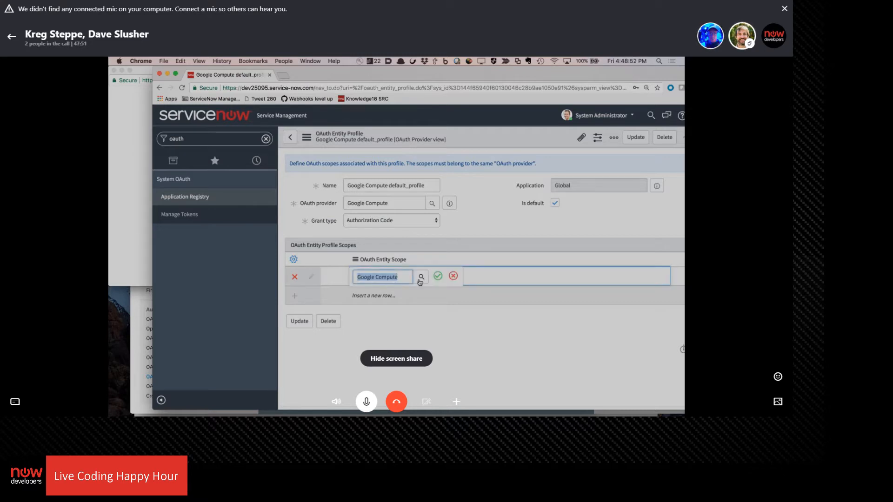
key("BackSpace")
type("Goo")
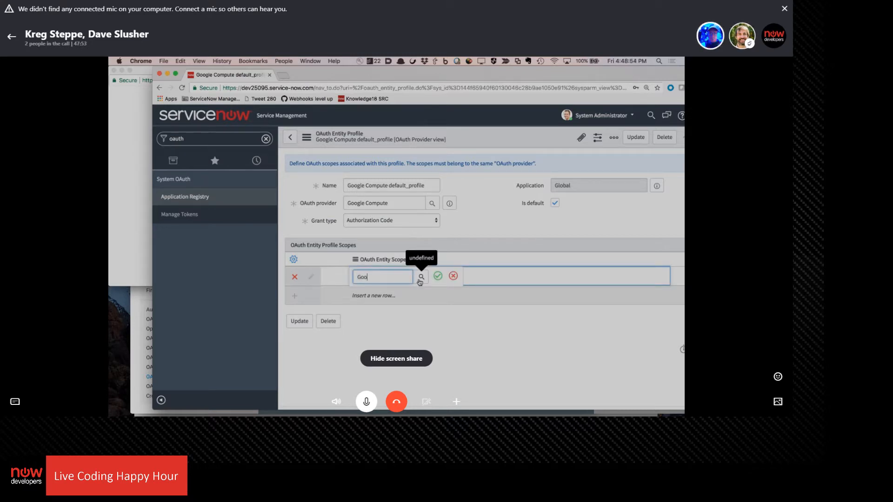
left_click(379, 293)
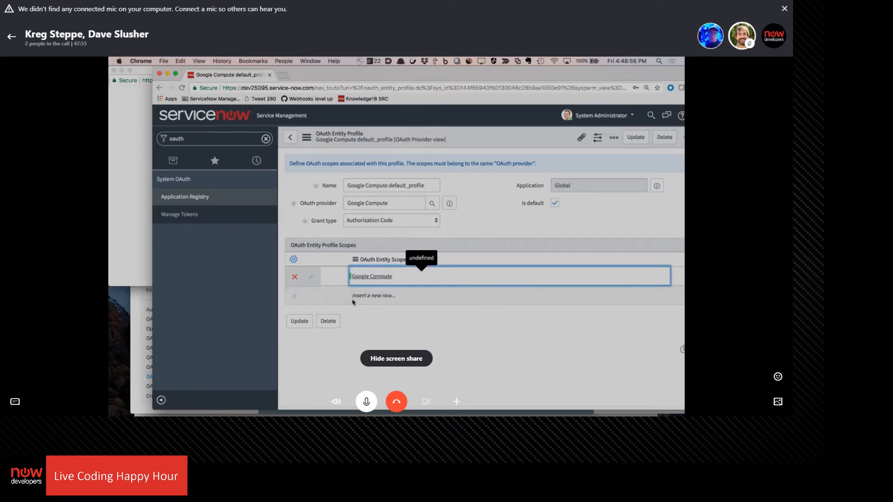
left_click(300, 321)
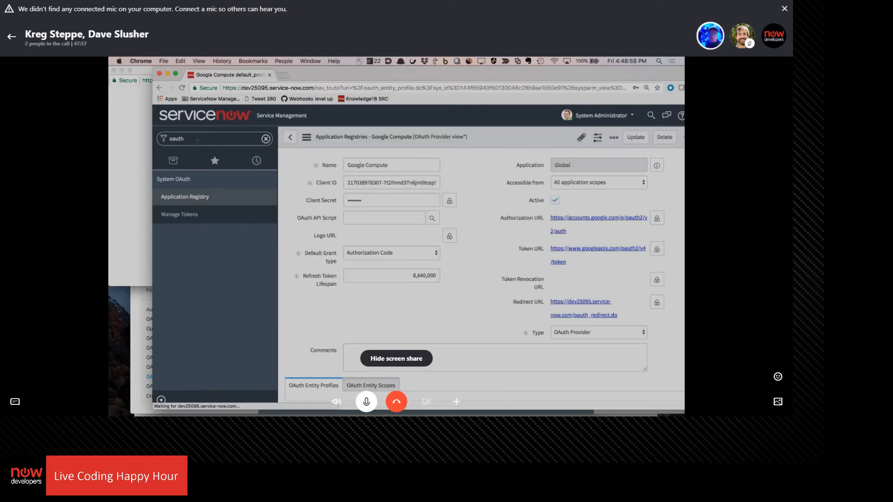
Find and open the Credentials list, leaving the Google Compute provider record without saving its accidental changes
double_click(198, 142)
type("cre")
key("BackSpace")
key("BackSpace")
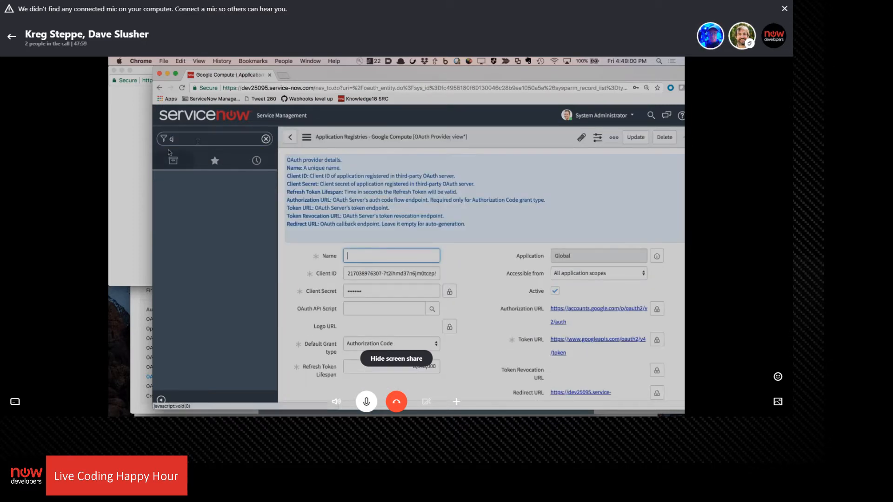
left_click(196, 137)
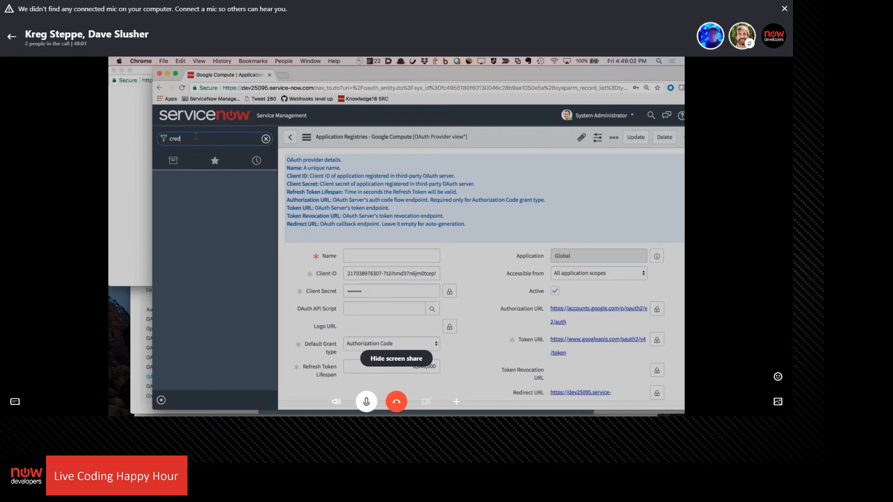
type("red")
left_click(185, 285)
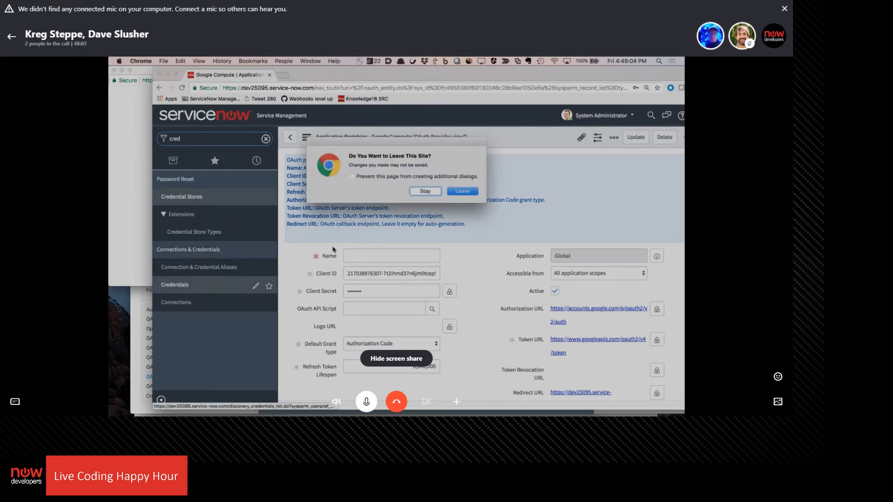
left_click(463, 190)
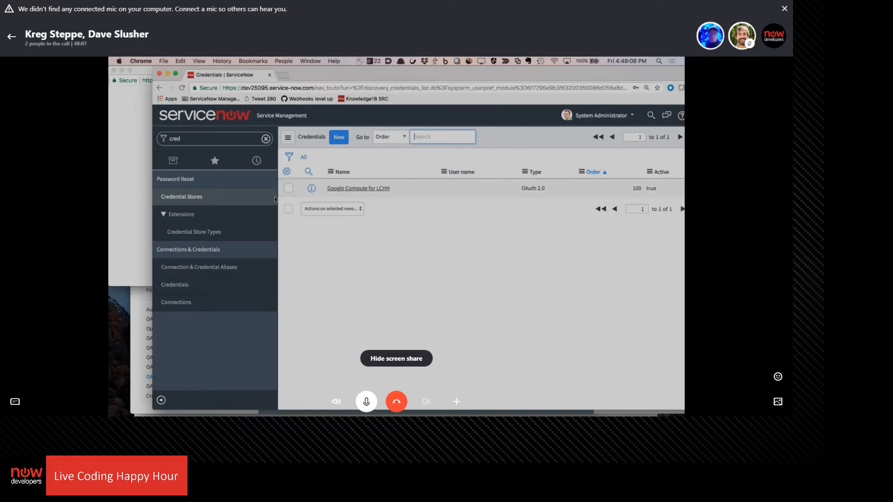
Open the Google Compute for LCHH credential and try to get its OAuth token
left_click(379, 191)
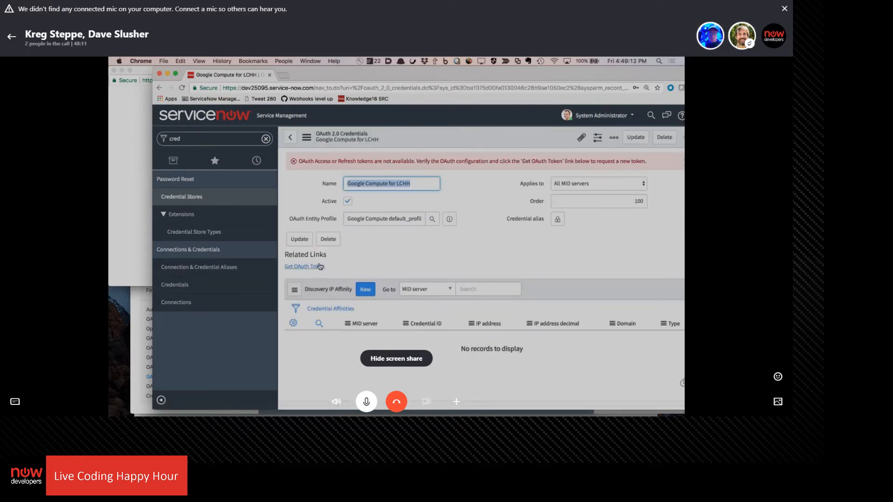
left_click(320, 266)
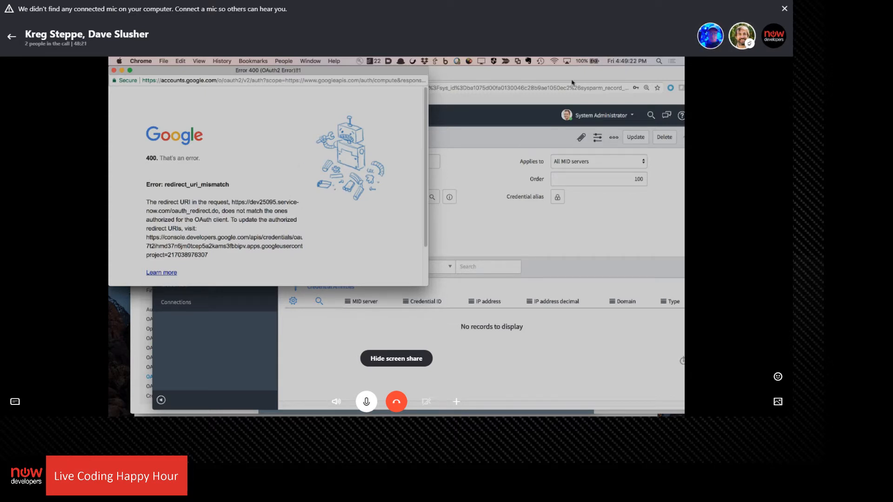
left_click(511, 109)
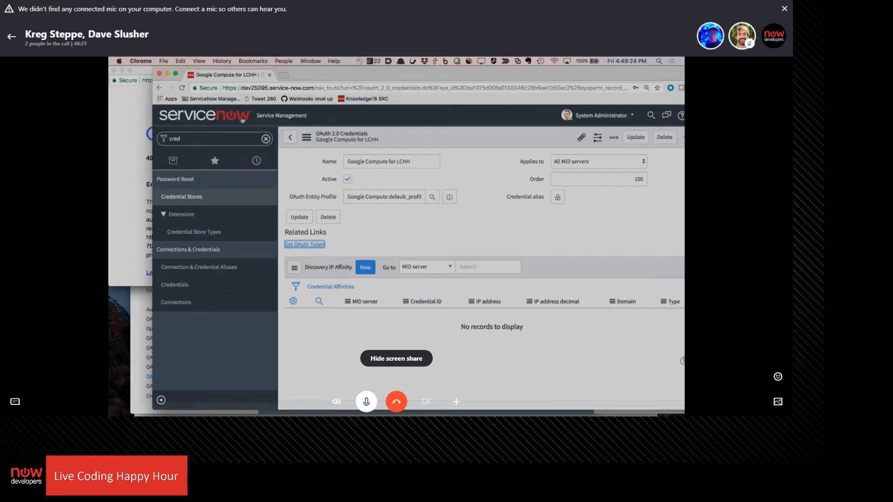
Select the developer console credentials URL in the Google pop-up's redirect URI message and return to the ServiceNow window
left_click(139, 178)
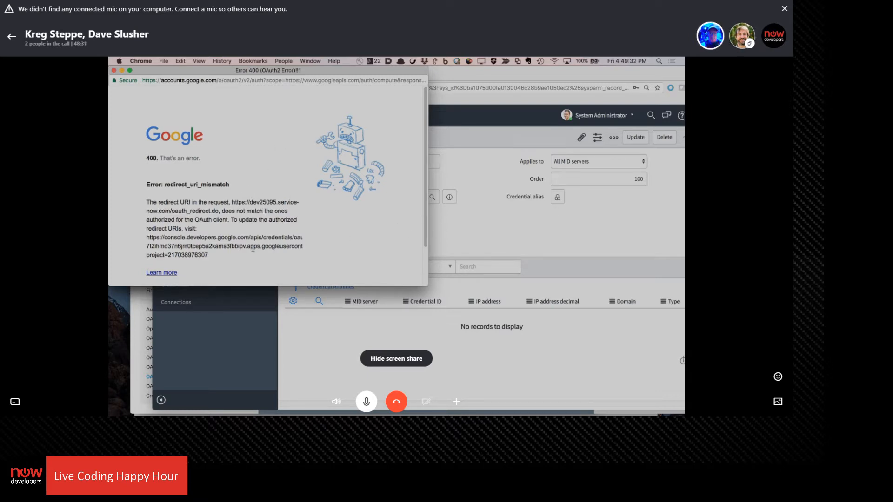
left_click_drag(207, 255, 142, 241)
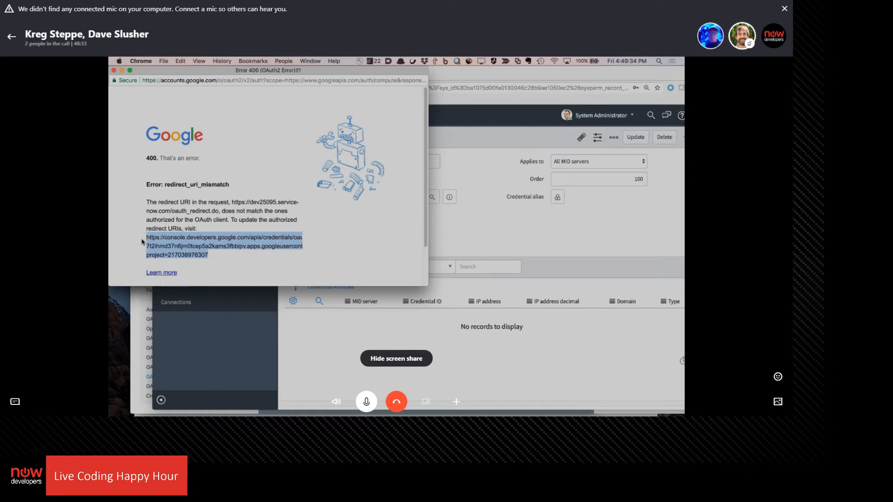
left_click(266, 314)
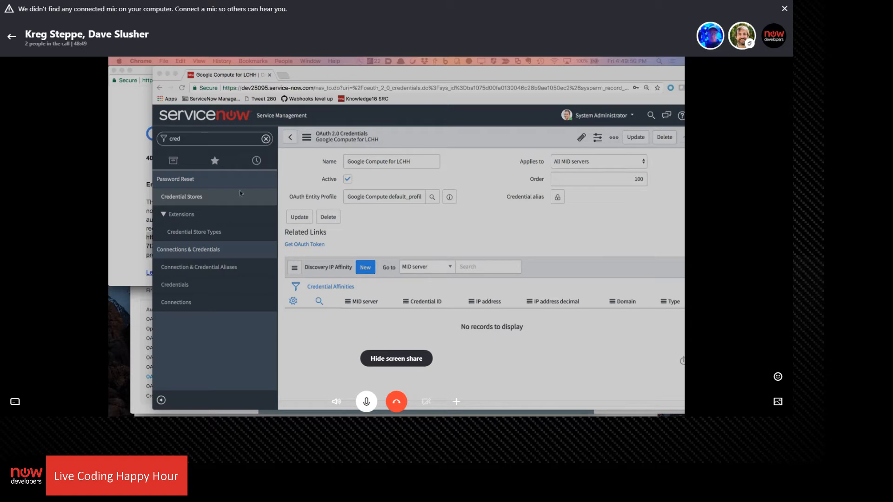
Close the old Google pop-up and request the OAuth token for Google Compute for LCHH once more
left_click(145, 71)
key("super+w")
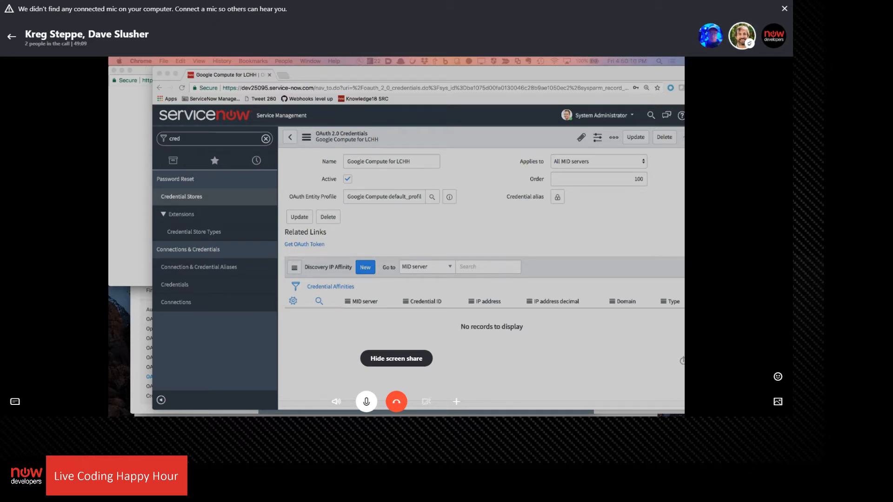
left_click(113, 72)
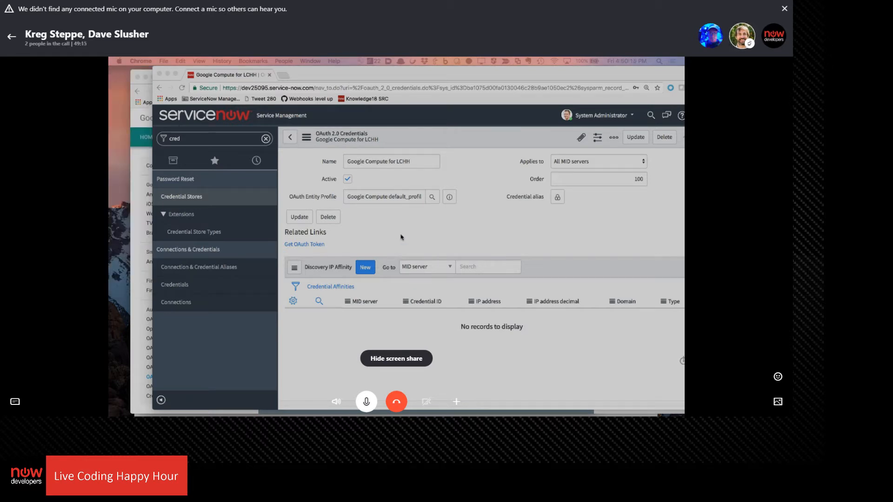
left_click(305, 244)
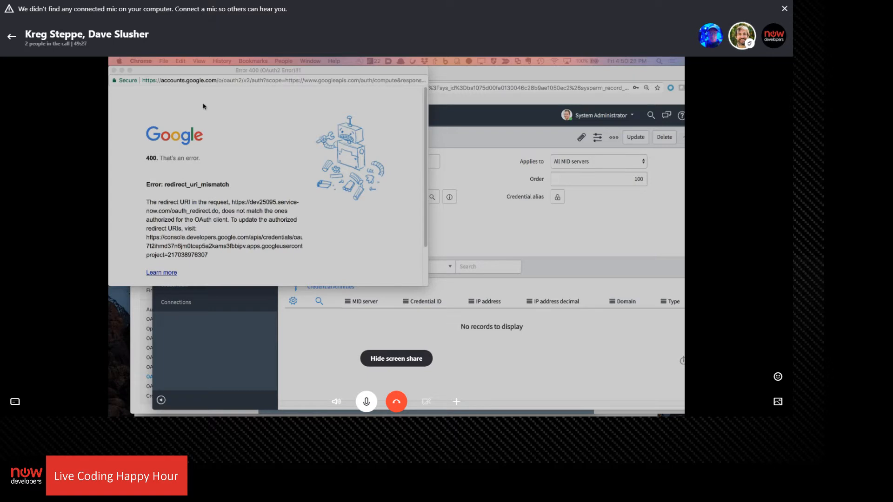
Close the redirect error pop-up, request the OAuth token again with the second Google account, and expand the unverified-app warning's advanced details
left_click(114, 72)
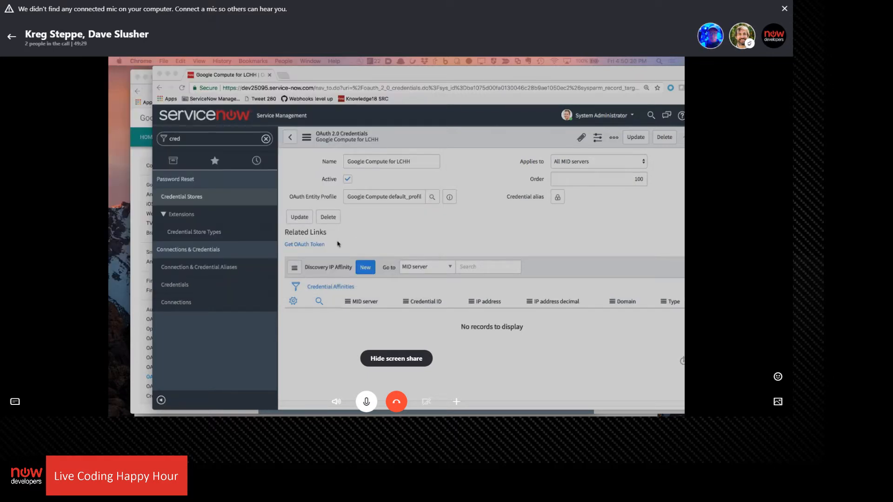
left_click(311, 246)
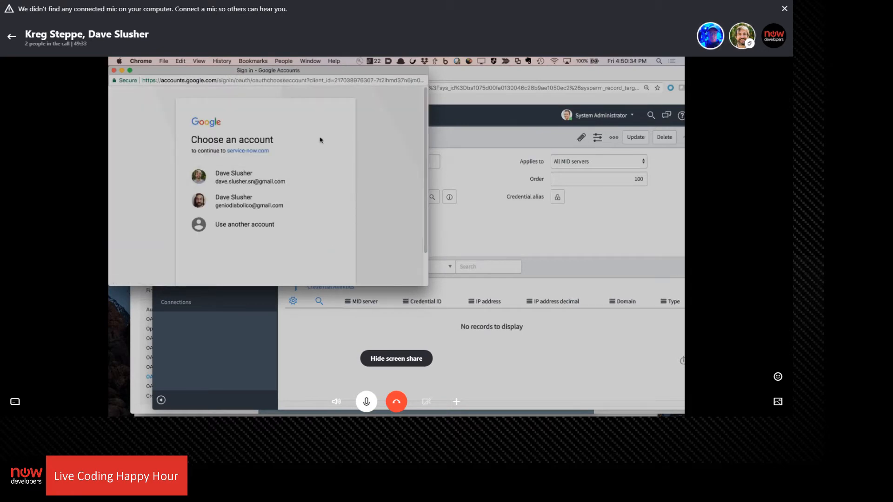
left_click(234, 200)
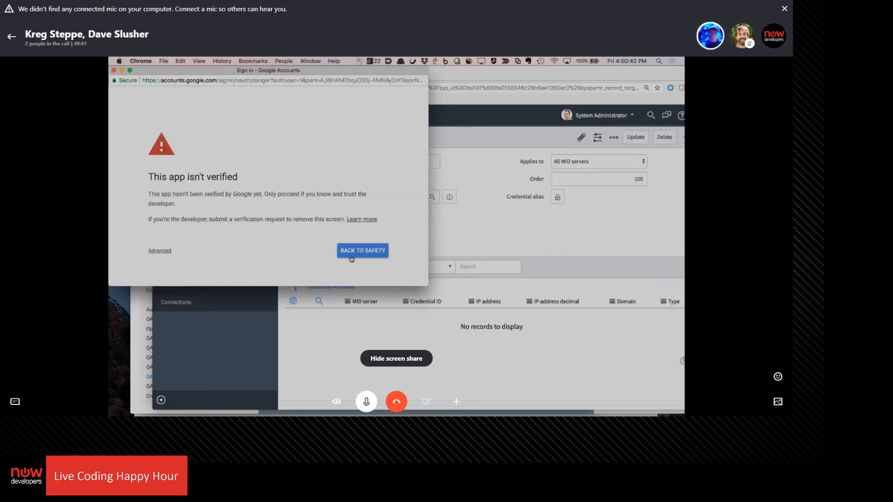
left_click(162, 256)
scroll(201, 194, "down", 2)
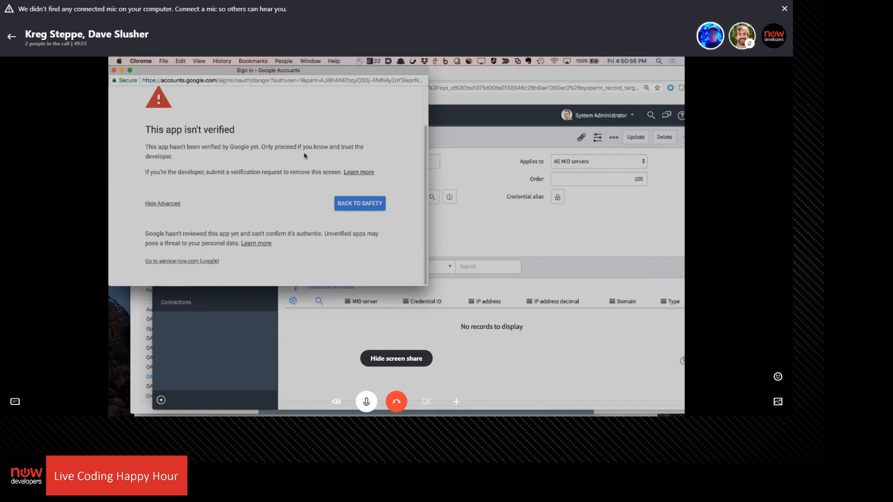
Open the help article on unverified apps from the Google warning and examine when and how apps must go through verification
left_click(364, 172)
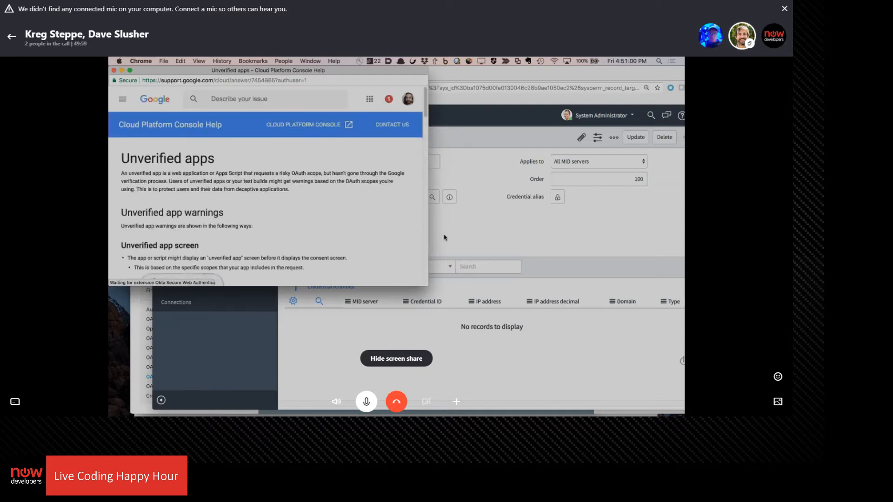
scroll(362, 227, "down", 3)
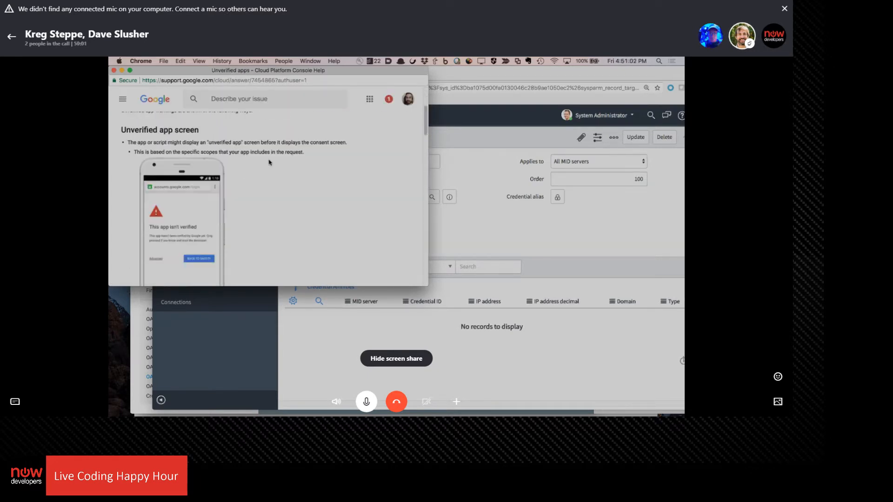
scroll(269, 162, "down", 5)
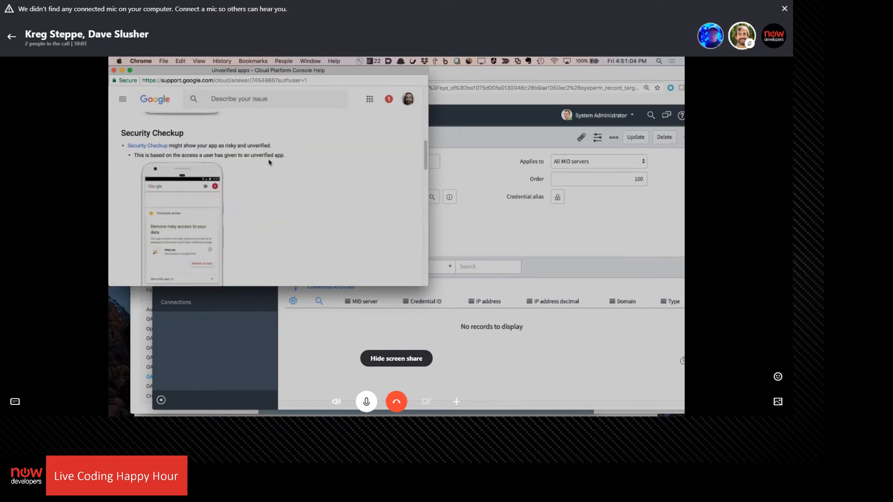
scroll(269, 163, "down", 5)
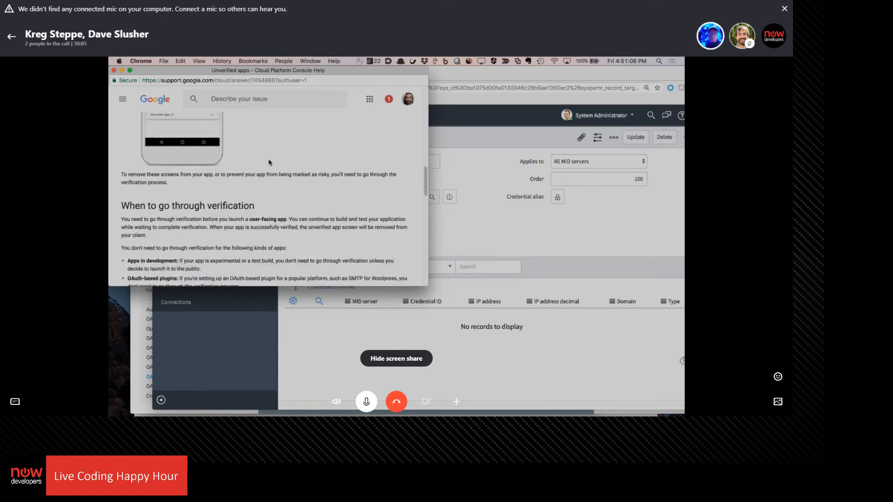
scroll(269, 156, "down", 3)
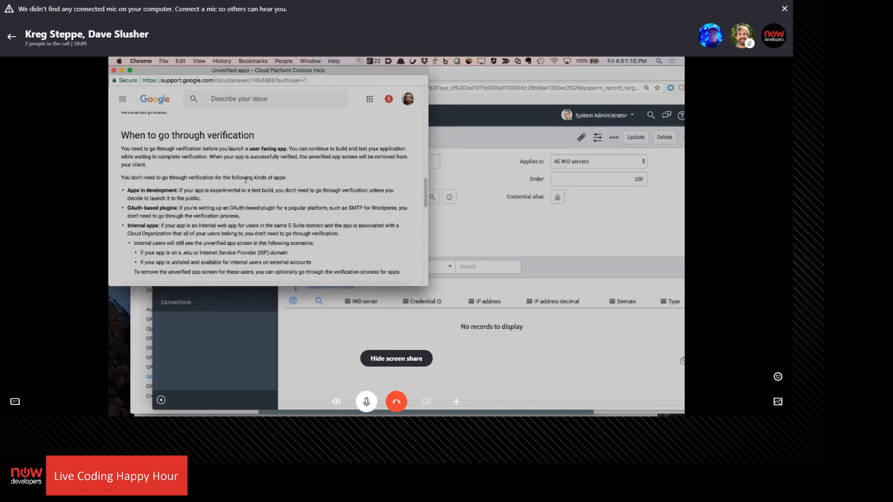
scroll(211, 176, "down", 1)
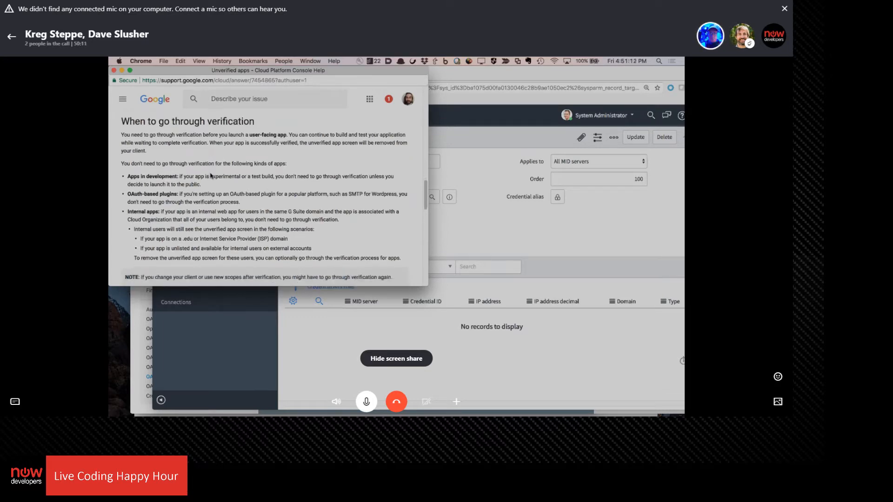
scroll(197, 170, "down", 4)
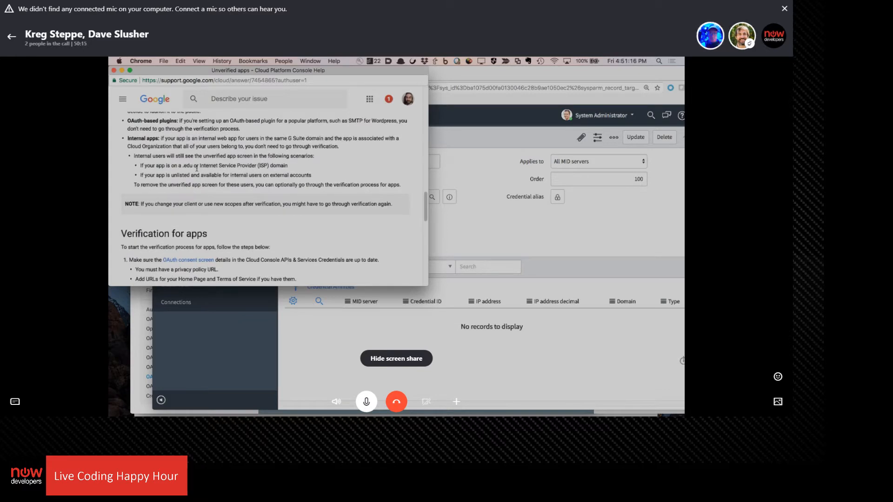
scroll(219, 164, "down", 2)
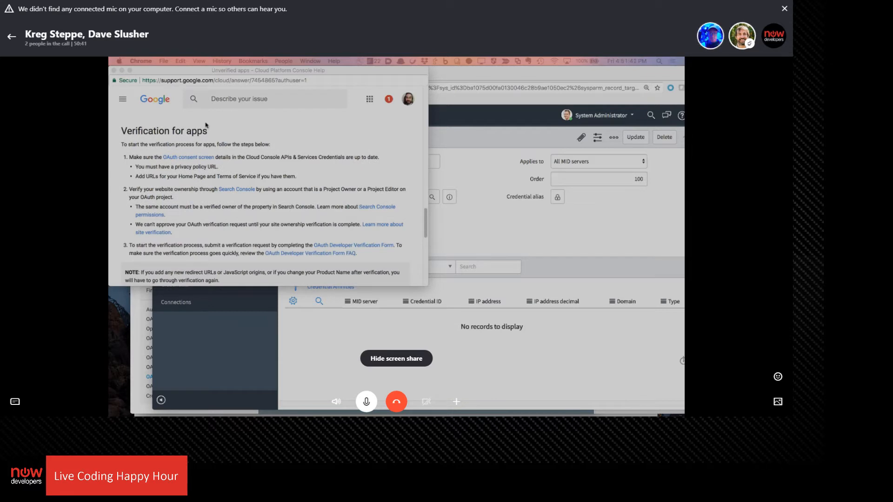
Request the OAuth token afresh with the second Google account, proceed to service-now.com despite the unverified-app warning, and allow Compute Engine access
left_click(114, 70)
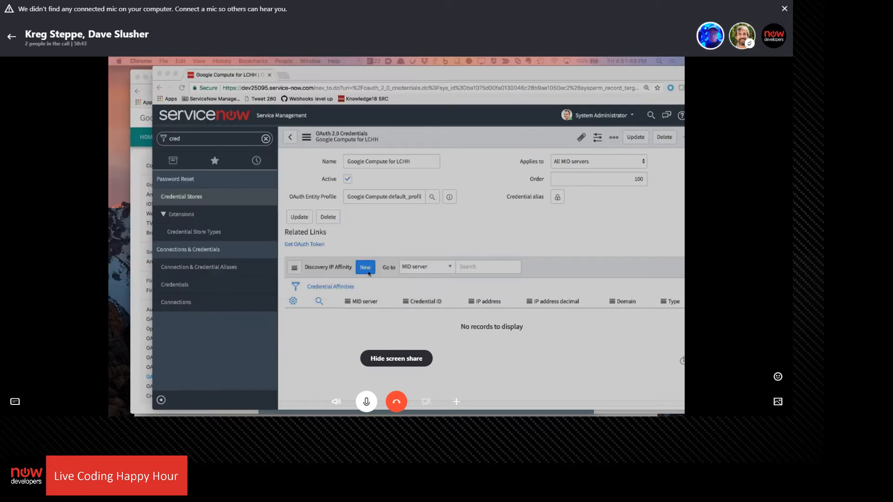
left_click(320, 247)
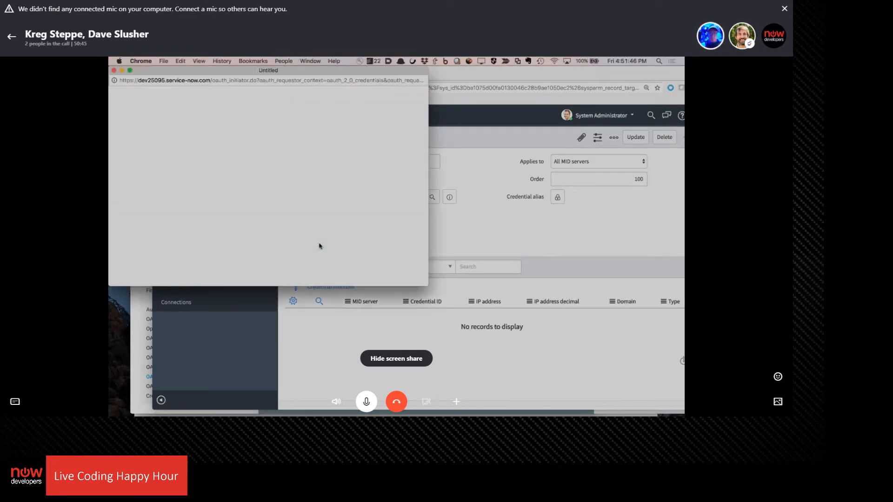
left_click(237, 201)
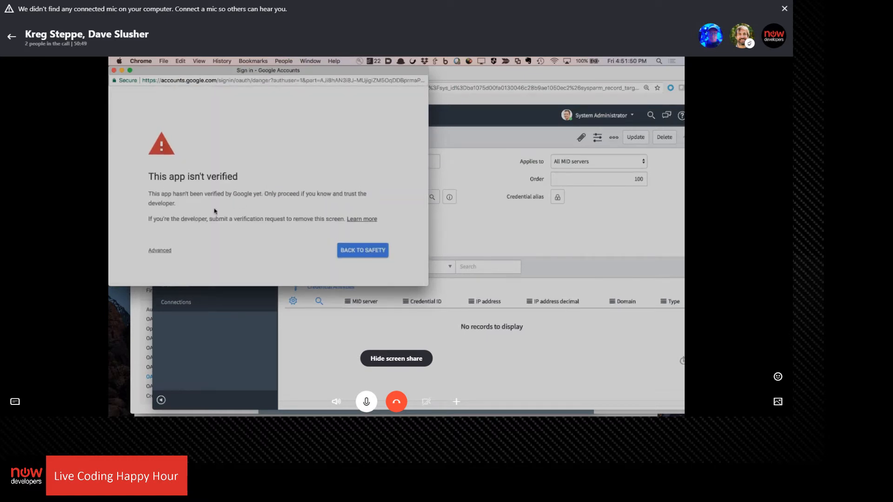
left_click(159, 249)
scroll(225, 173, "down", 2)
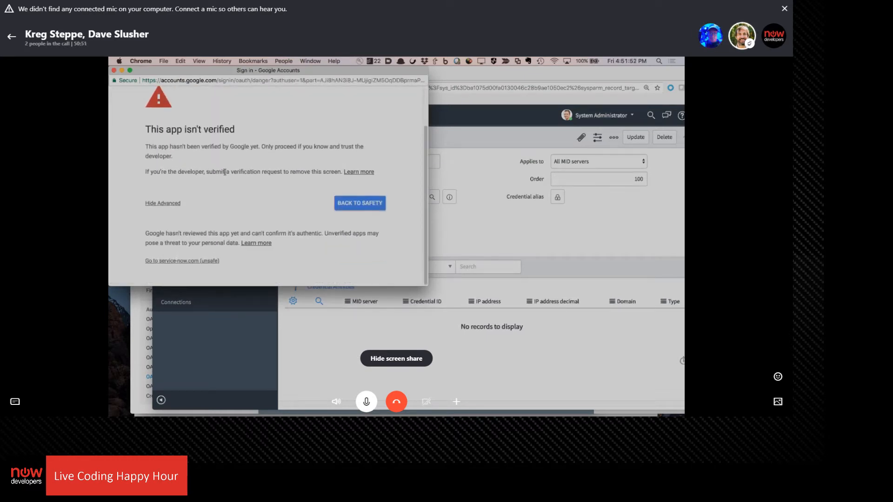
left_click(185, 260)
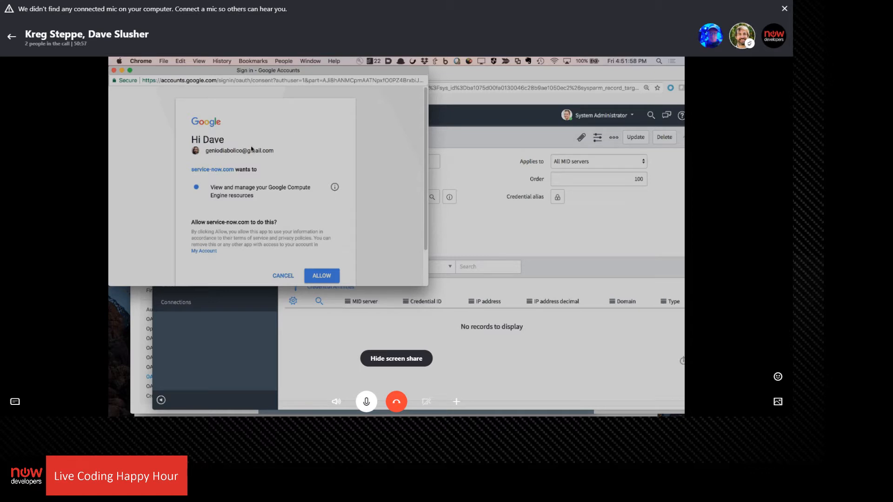
left_click(329, 276)
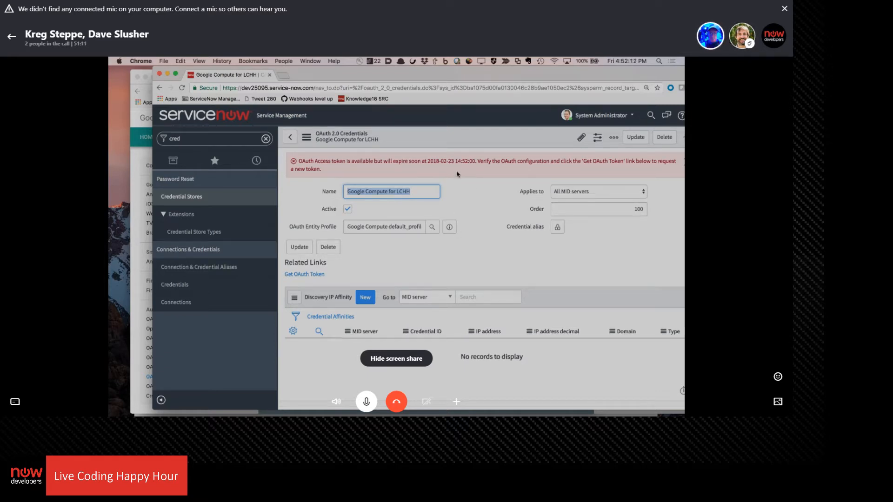
Check the system clock against the token's expiry time, and find and open ServiceNow Studio
left_click(626, 61)
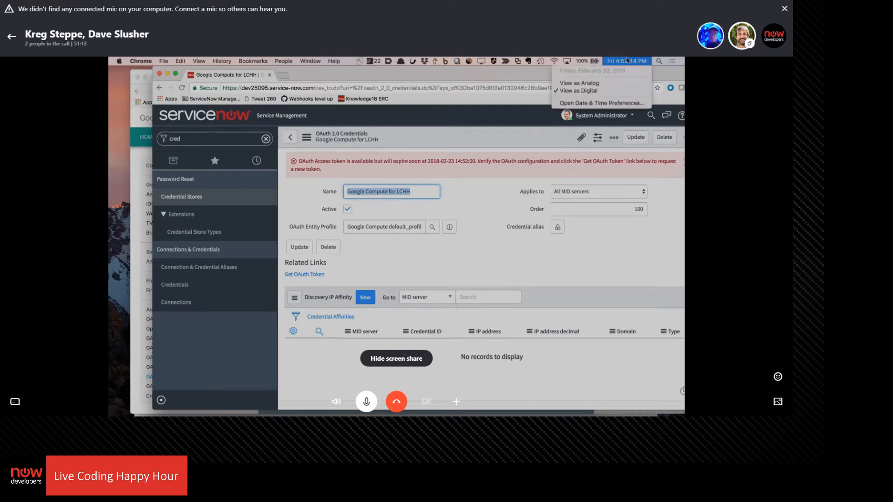
left_click(627, 60)
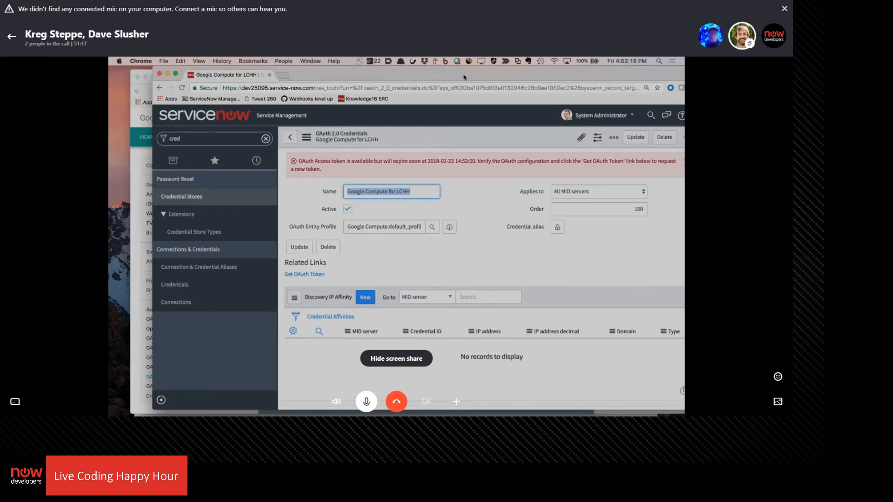
left_click_drag(464, 75, 430, 77)
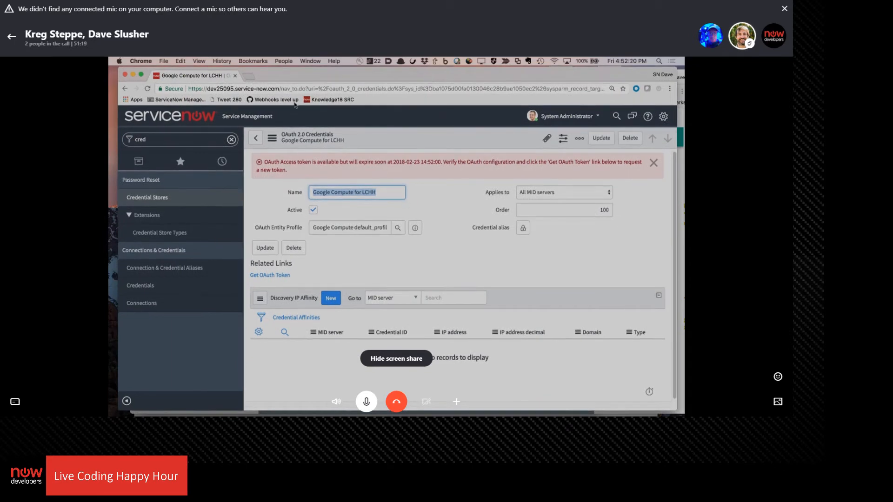
left_click(176, 139)
type("studio")
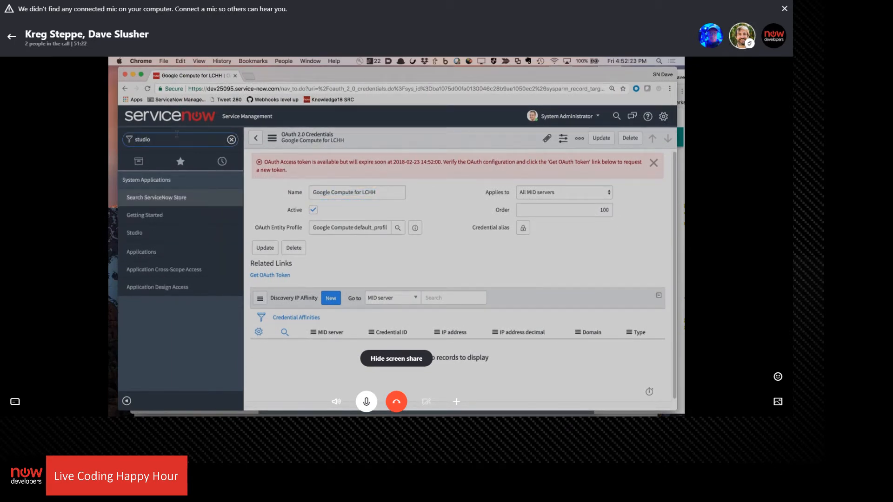
left_click(135, 233)
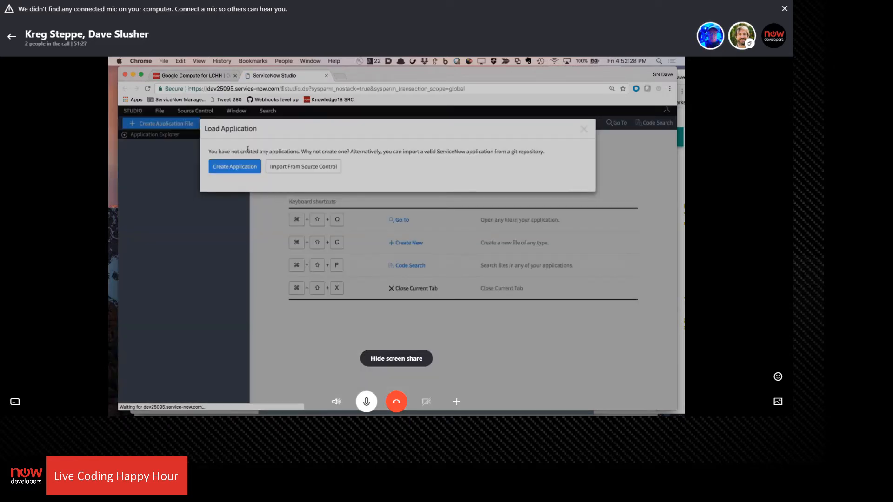
Create a new application from scratch named Google Compute Spoke and dismiss the creation message
left_click(234, 170)
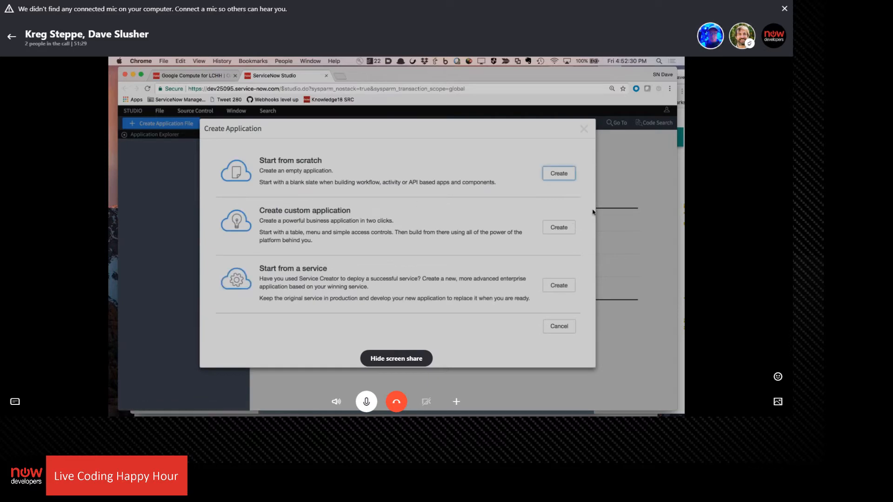
left_click(562, 180)
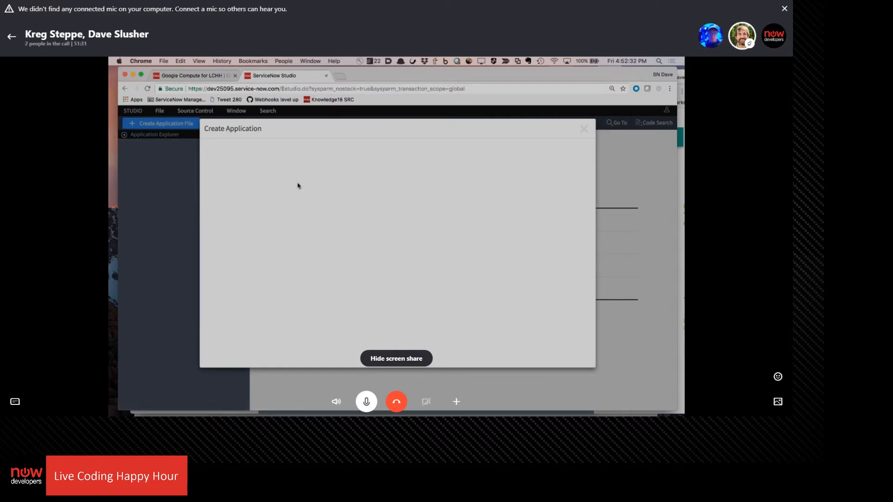
type("Google")
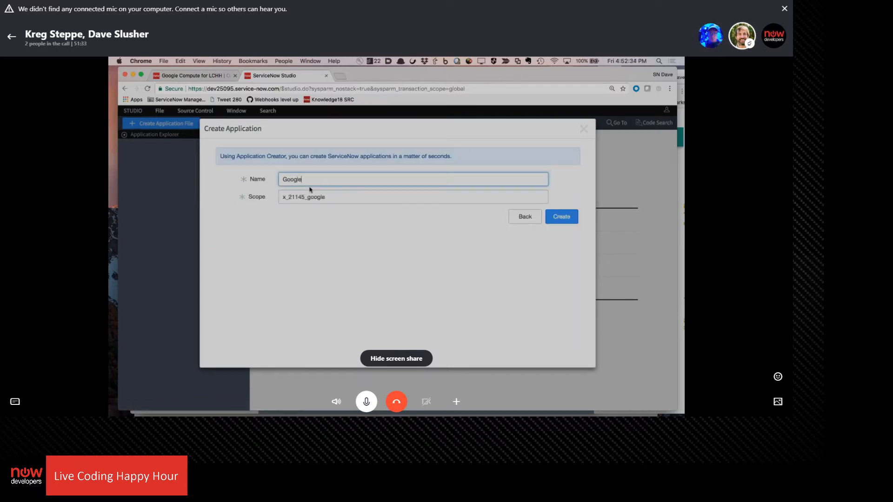
type(" Compute Spoke")
left_click(570, 217)
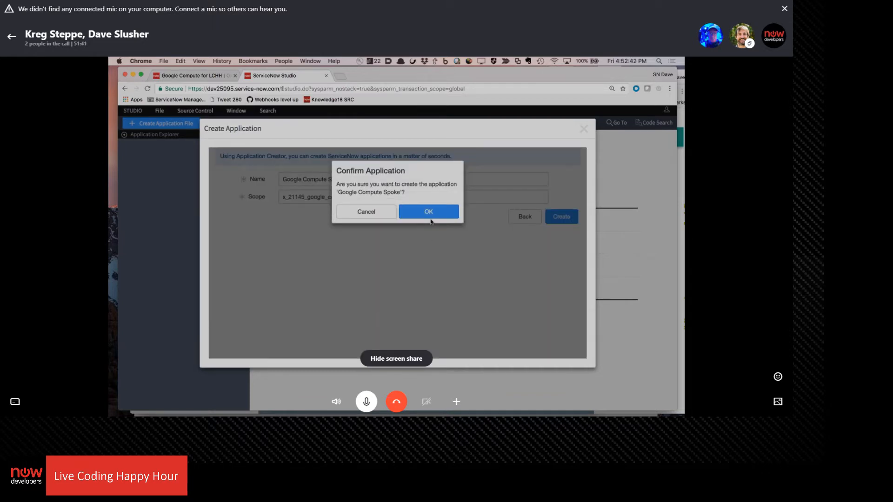
left_click(433, 213)
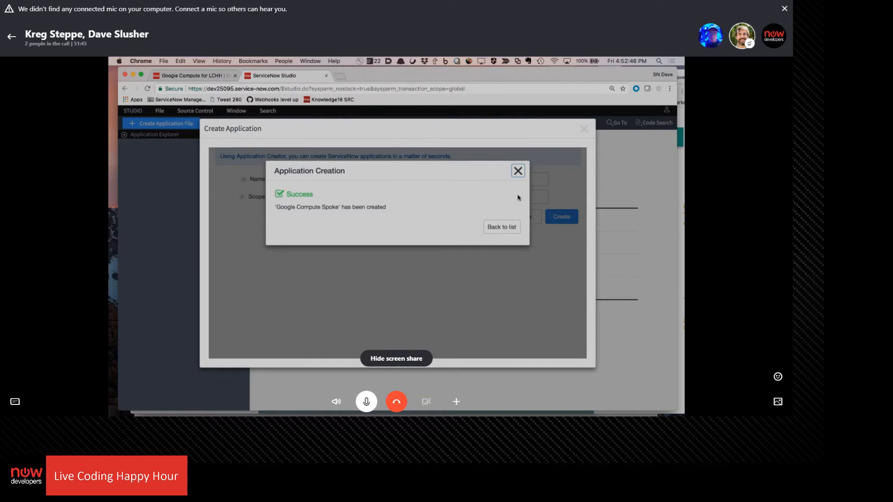
left_click(519, 171)
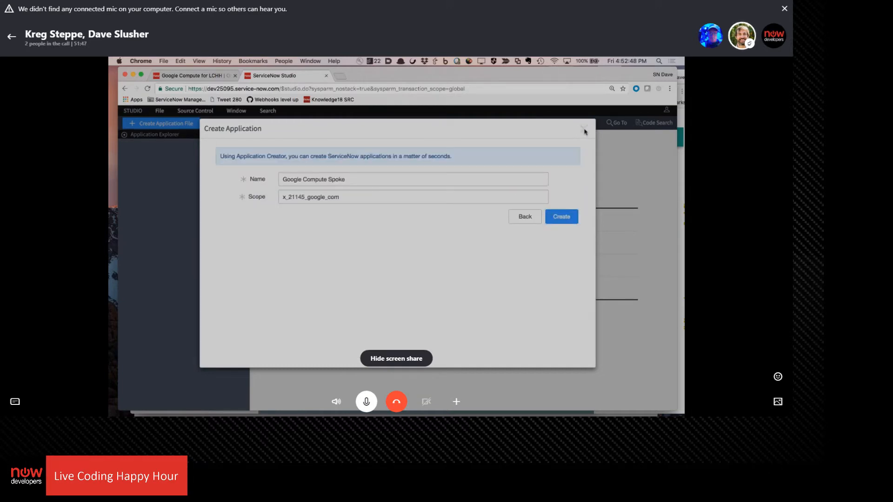
Back out of the Create Application dialog and reload Studio to refresh the list of loadable applications
left_click(526, 217)
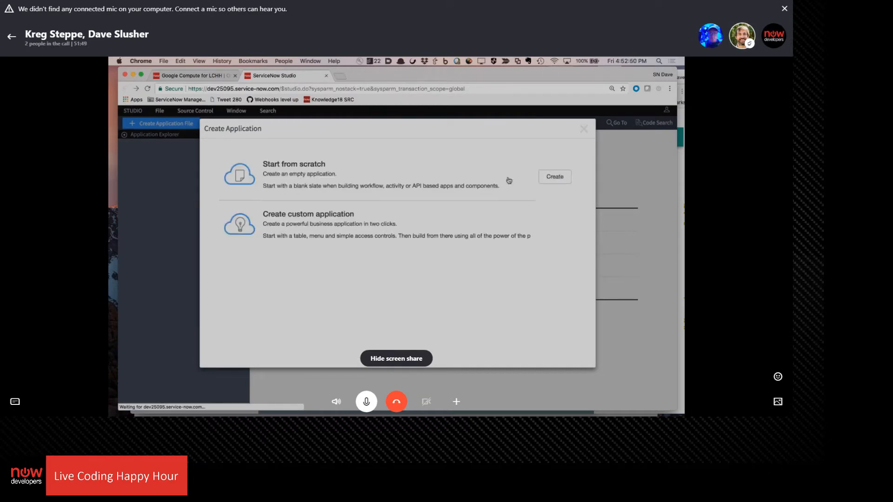
triple_click(580, 132)
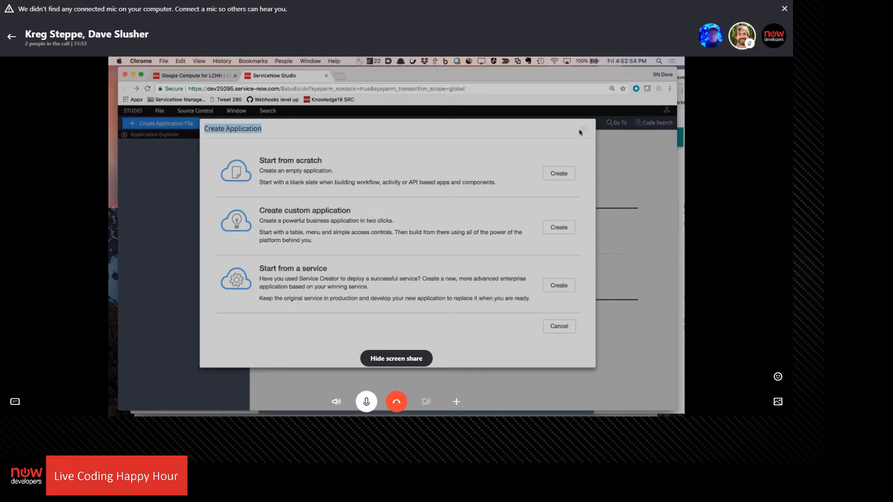
left_click(588, 130)
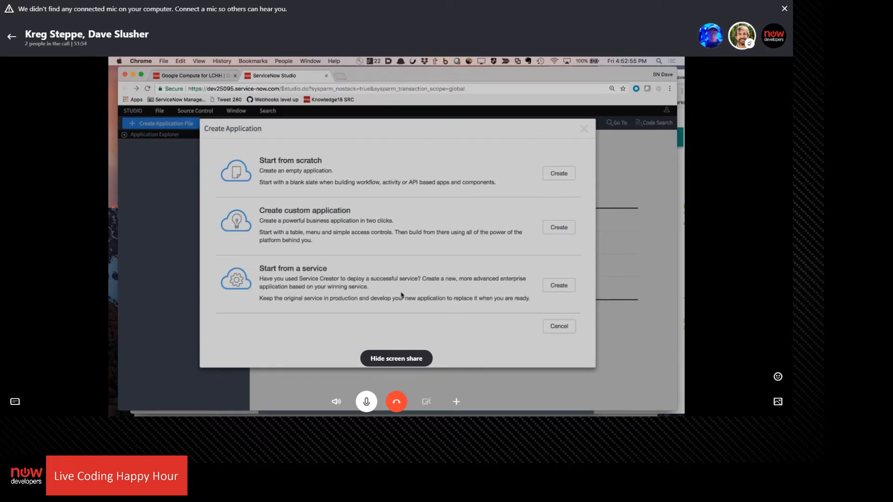
left_click(560, 326)
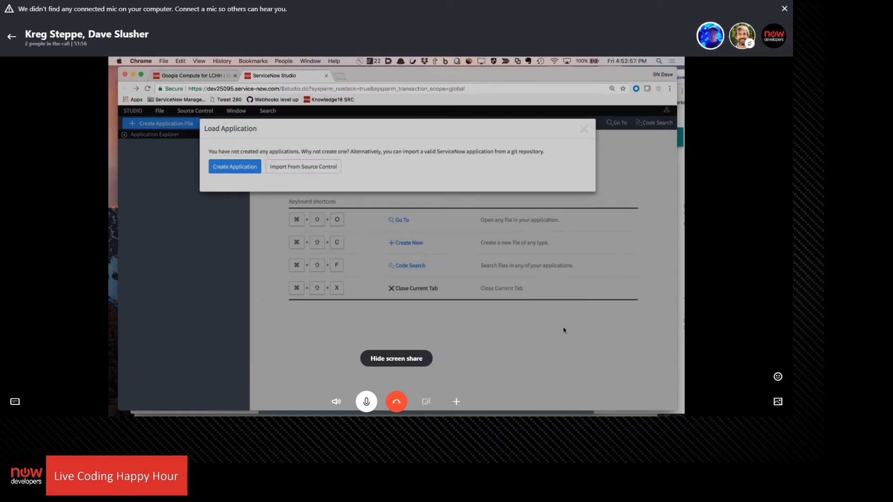
left_click(112, 214)
double_click(583, 130)
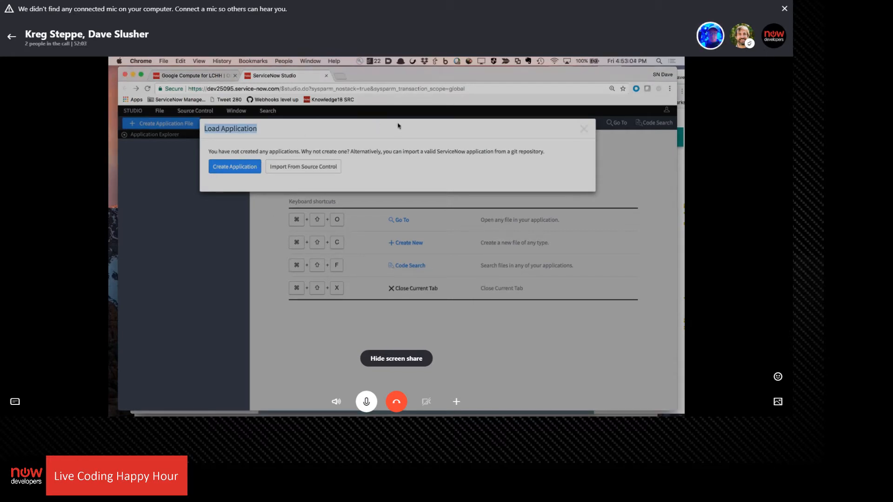
left_click(147, 88)
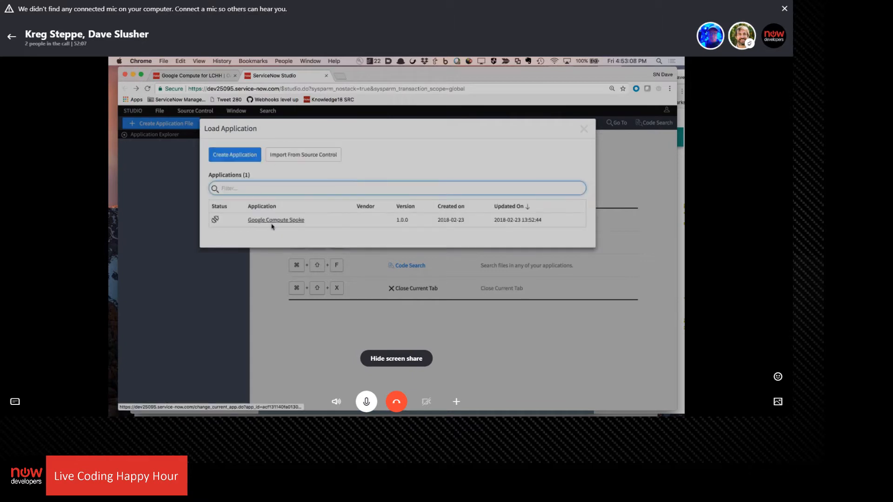
Load the Google Compute Spoke application in Studio and open the dev25095 ServiceNow instance in a new browser tab
left_click(272, 223)
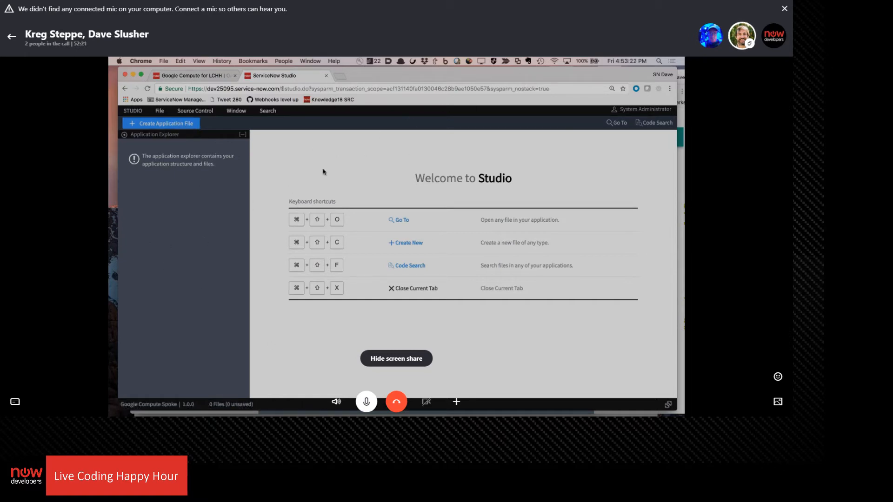
key("super+t")
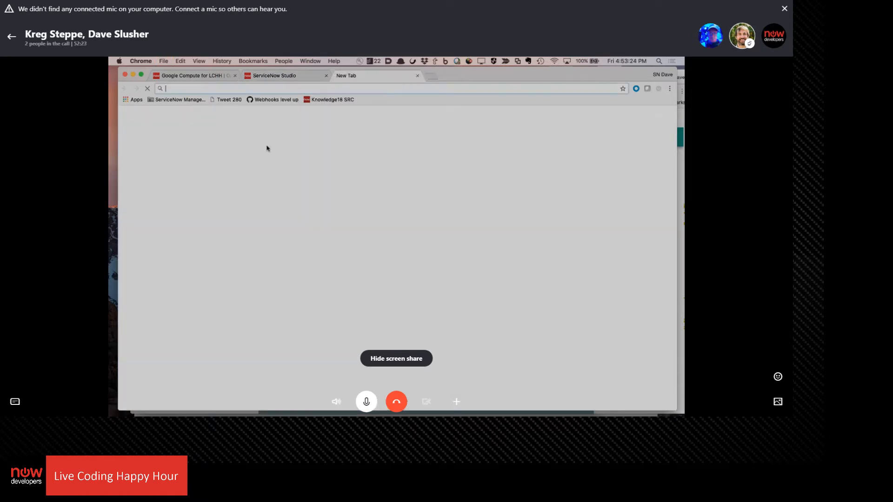
type("f")
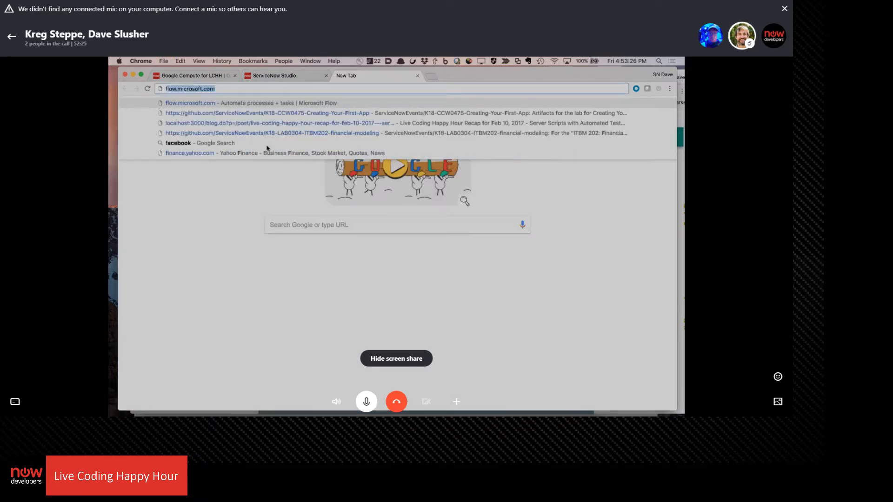
key("BackSpace")
key("BackSpace")
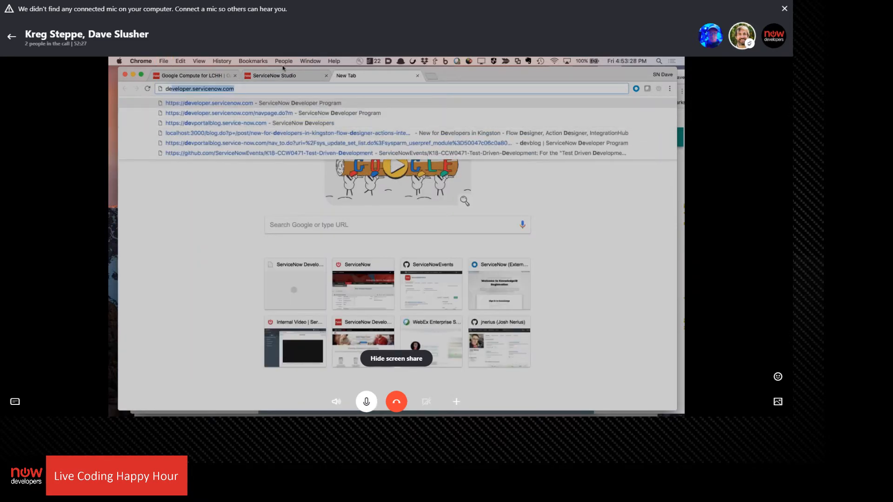
left_click(286, 76)
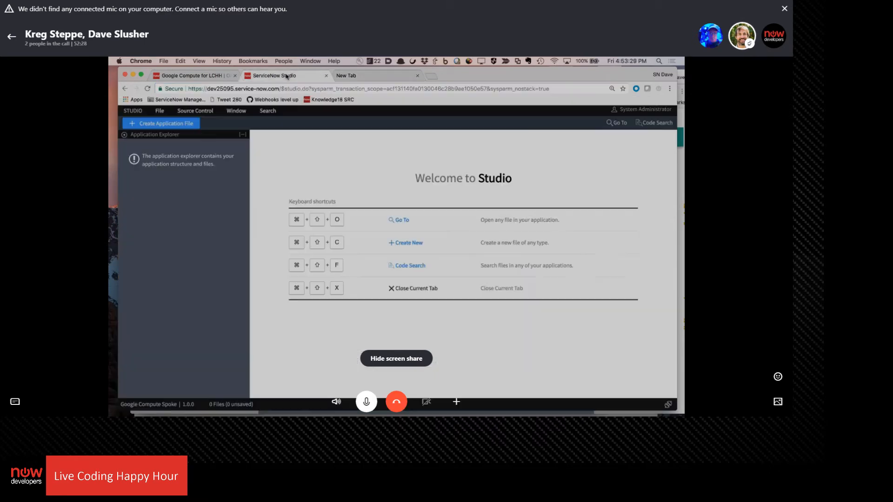
left_click(375, 78)
type("dev25")
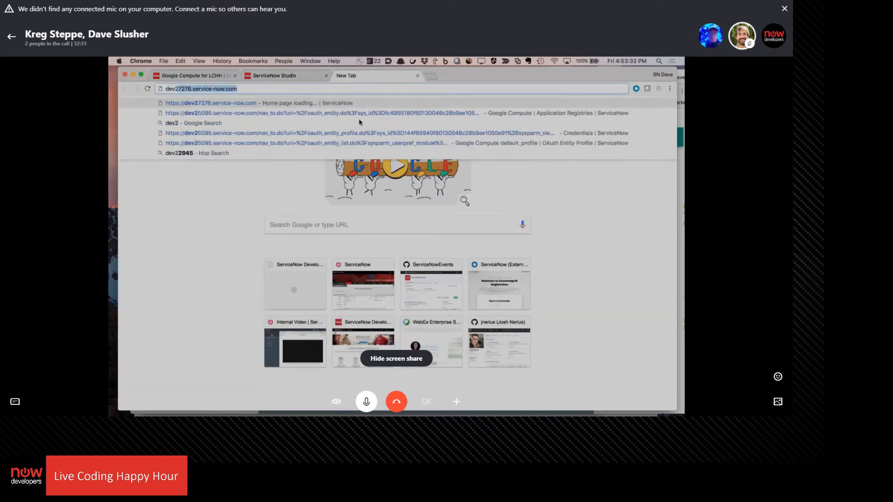
key("Return")
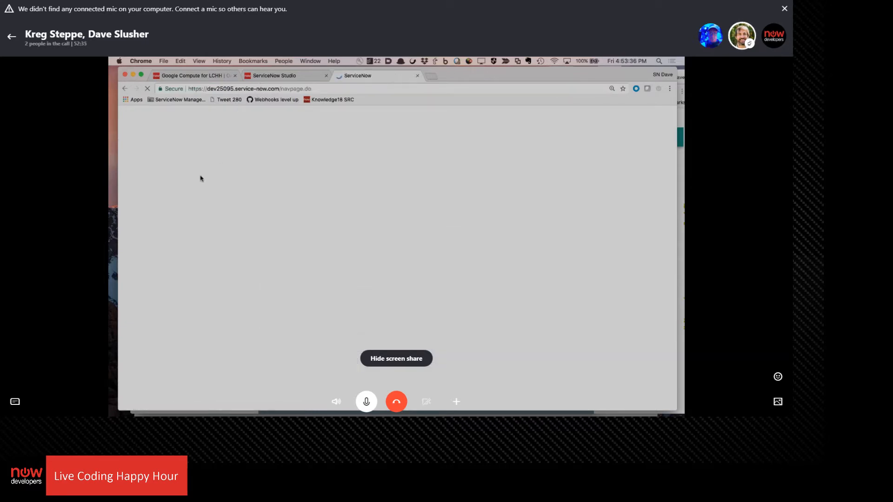
Filter the navigator for "flow designer" and open the Flow Designer
left_click(174, 144)
type("flow")
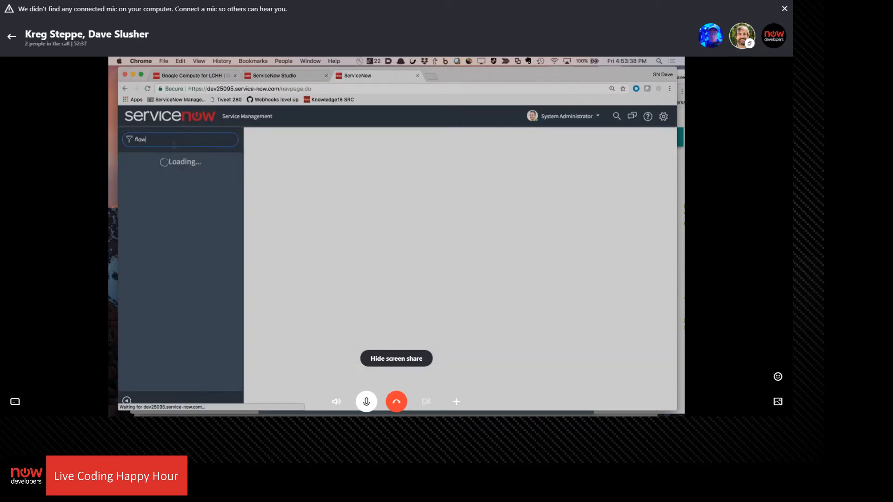
type(" designer")
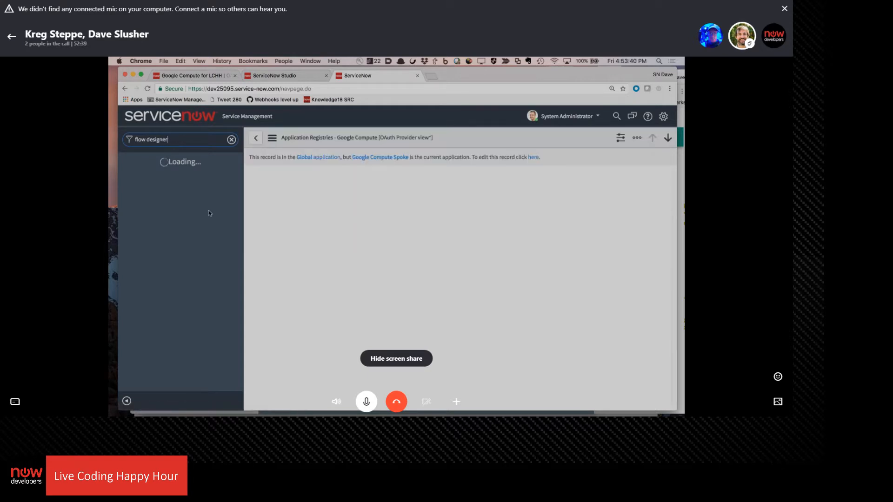
left_click(150, 207)
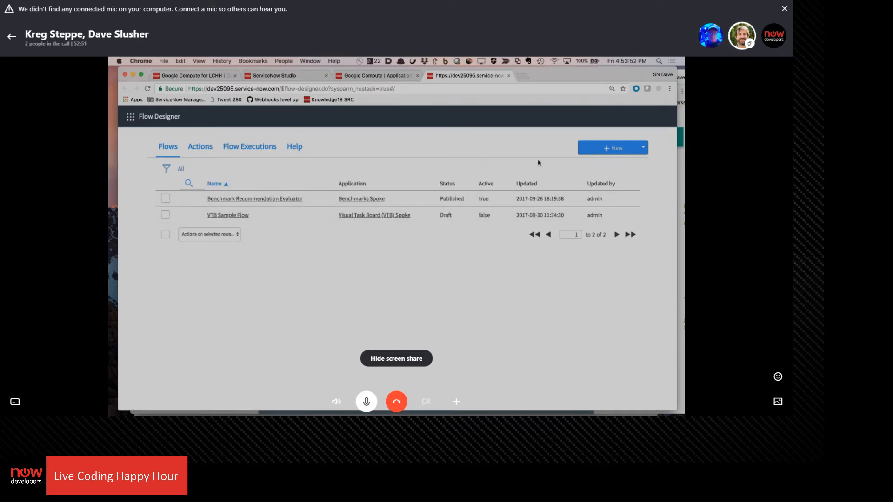
Create a new action named Start Google Compute VM in the Google Compute Spoke application and check the available categories
left_click(199, 147)
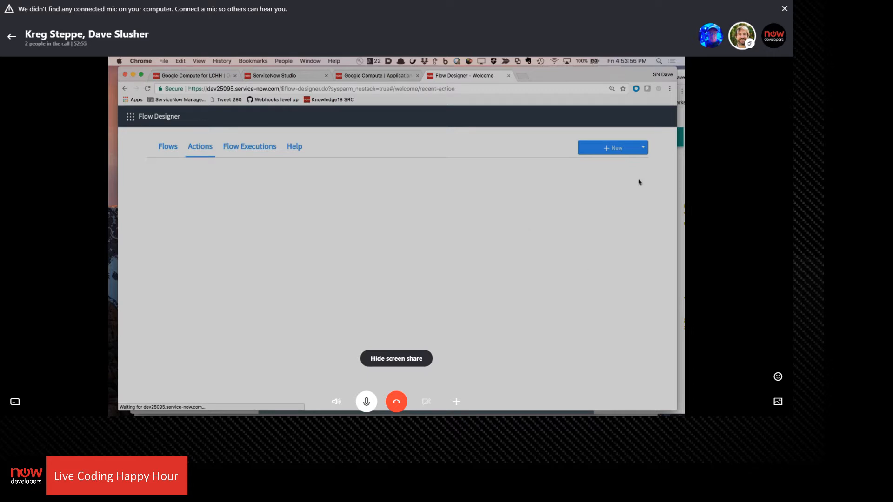
left_click(613, 149)
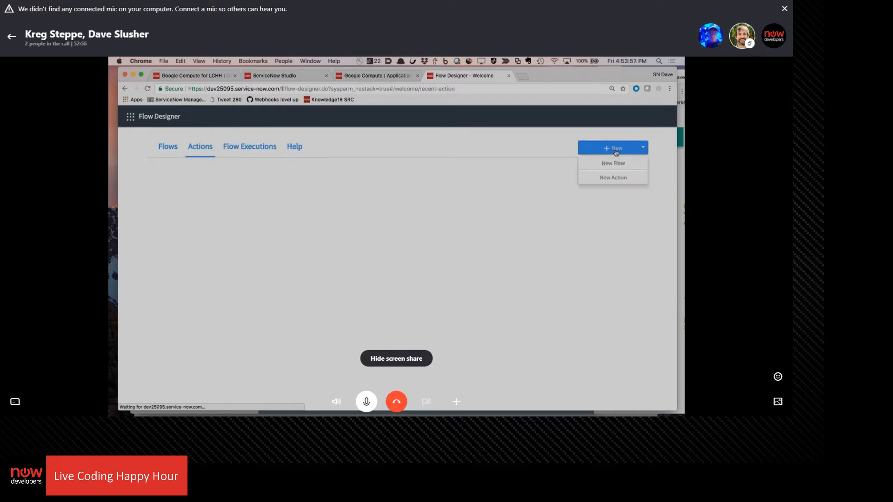
left_click(608, 179)
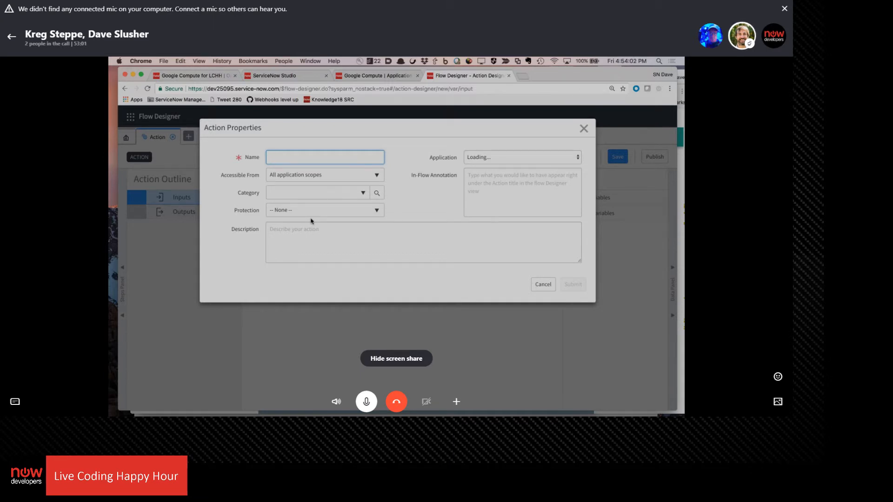
type("St")
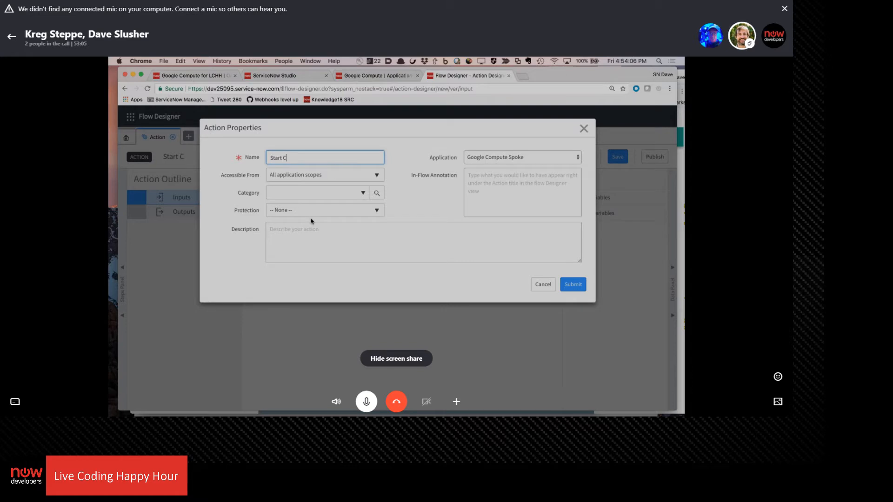
type("art Google Compute VM")
left_click(363, 193)
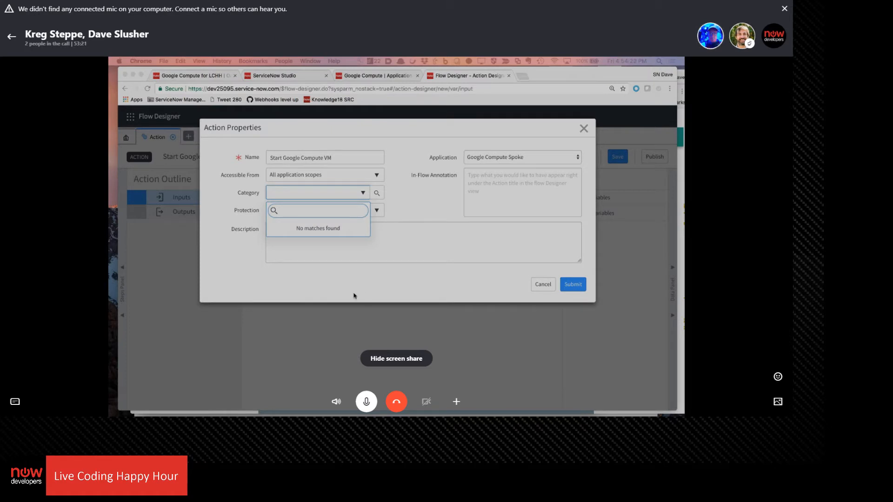
Review the VM instances and their zones in the Compute Engine LCHH console and return to the Flow Designer action
left_click(197, 77)
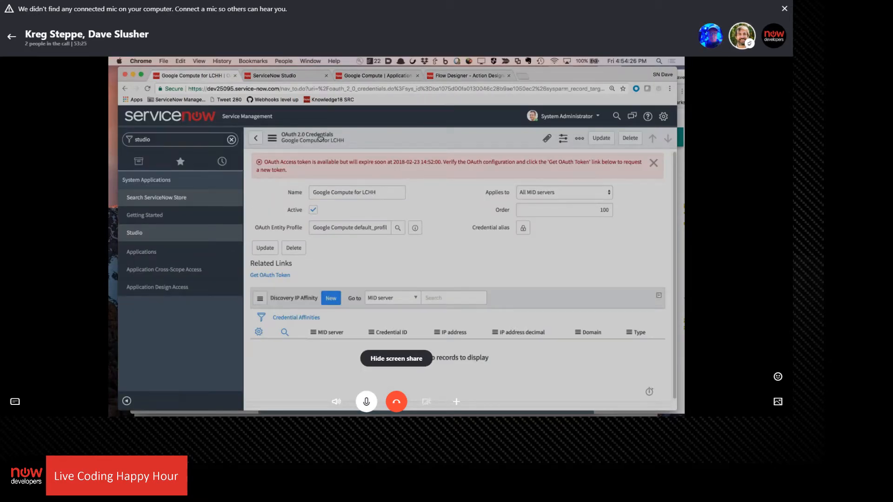
left_click(311, 61)
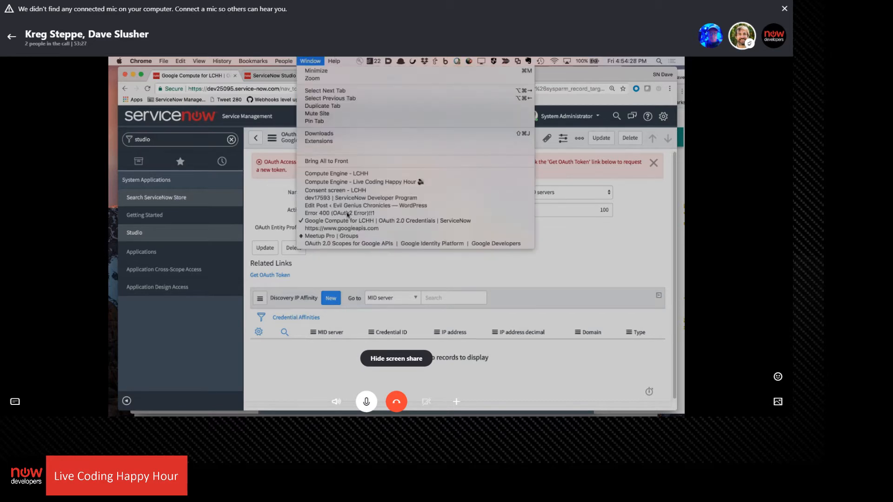
left_click(375, 176)
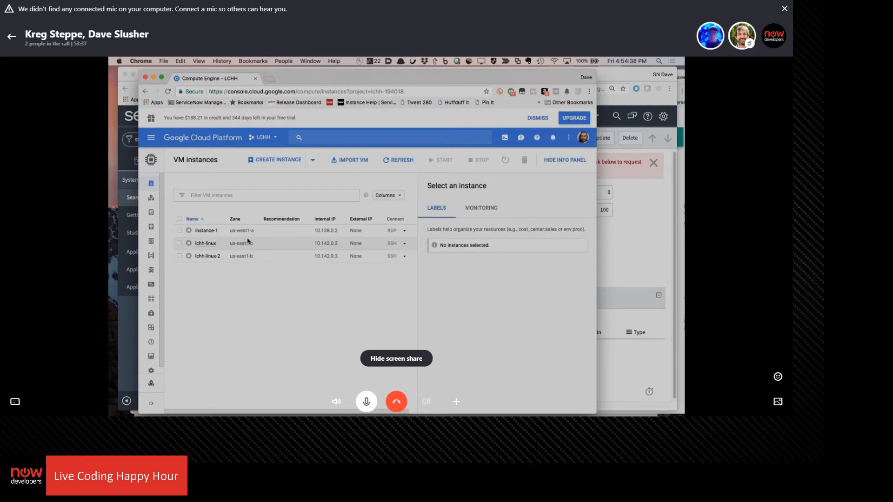
left_click_drag(358, 82, 388, 82)
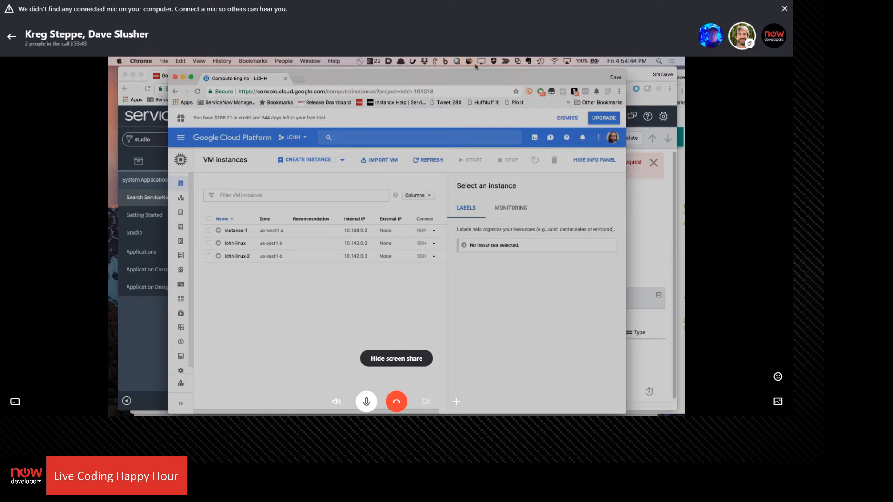
left_click(650, 215)
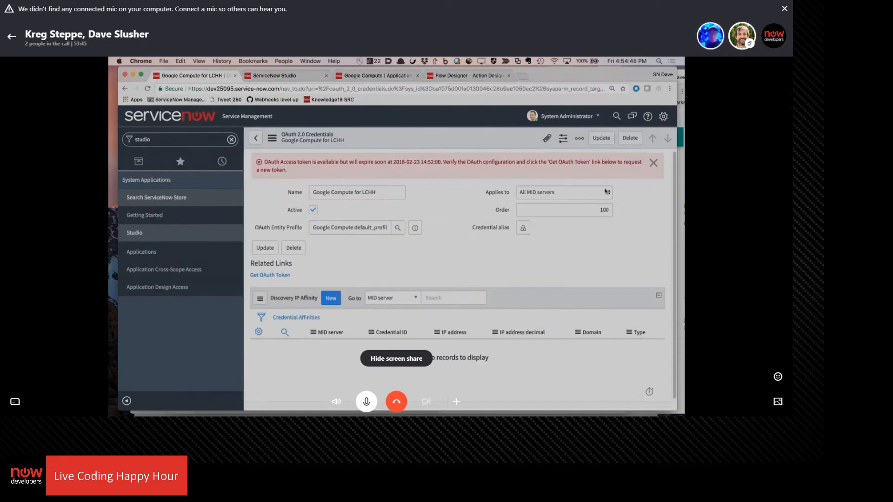
left_click(457, 76)
Submit the new action's properties with category and description blank and protection set to None
left_click(393, 253)
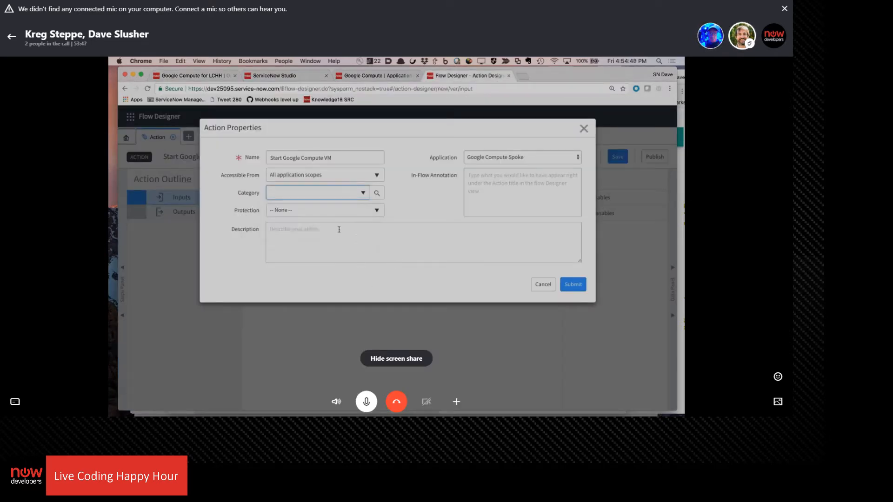
left_click(350, 212)
left_click(443, 276)
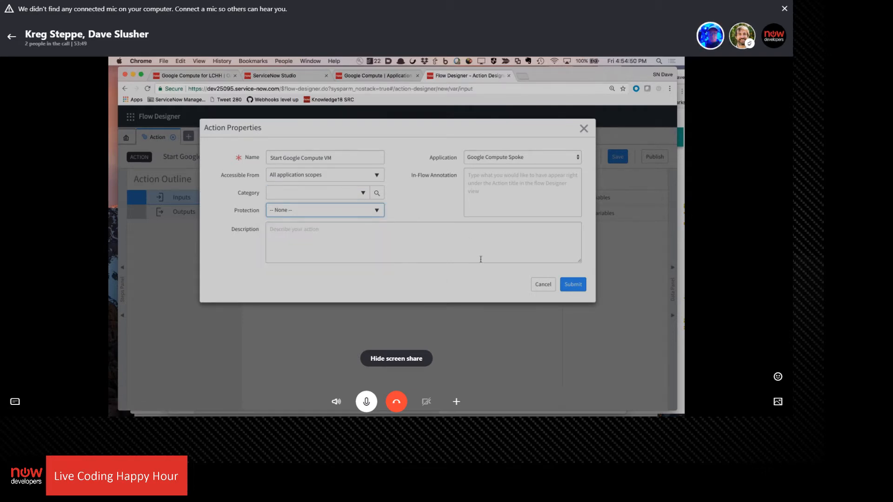
left_click(451, 240)
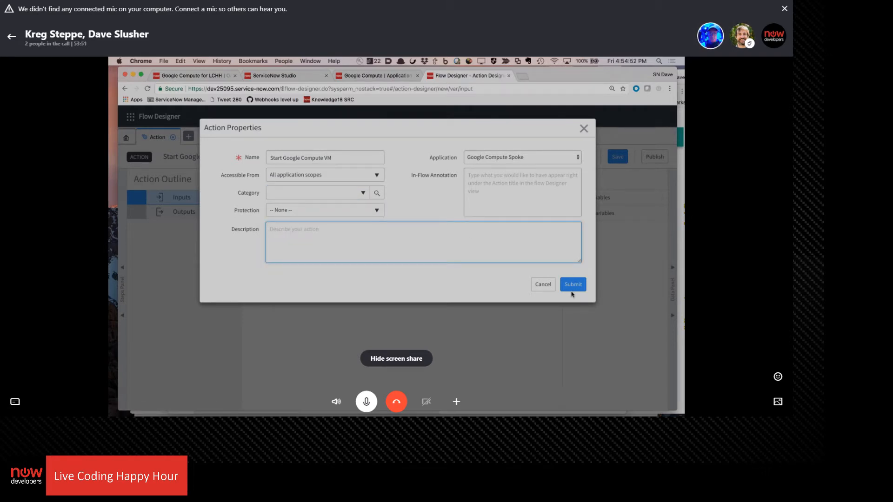
left_click(573, 285)
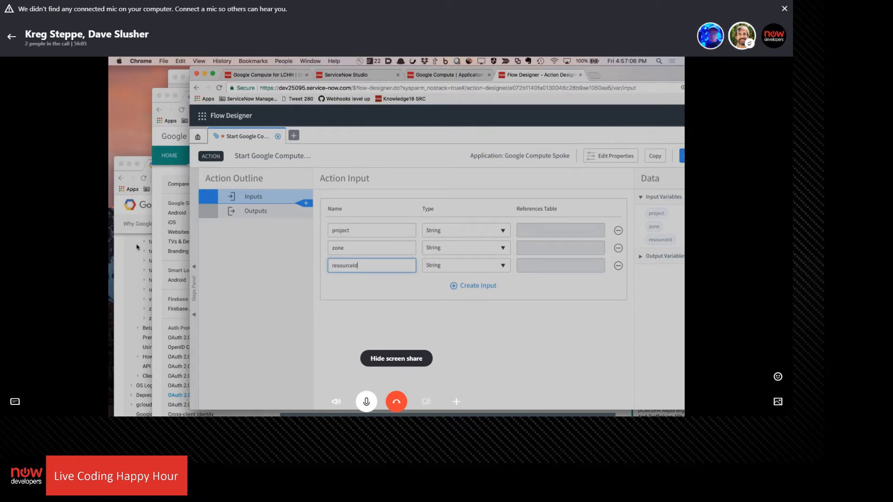
Check the HTTP request URL of the instances.start method in the Google Cloud documentation and return to Flow Designer
left_click(116, 323)
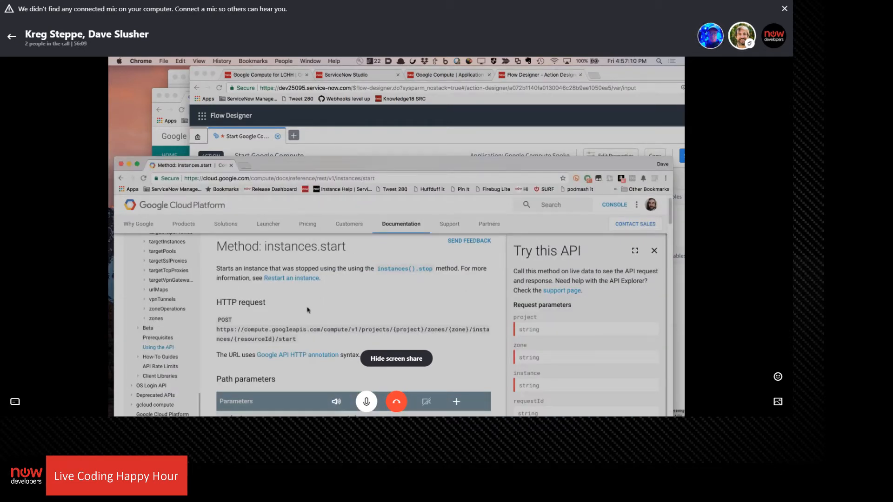
left_click(437, 149)
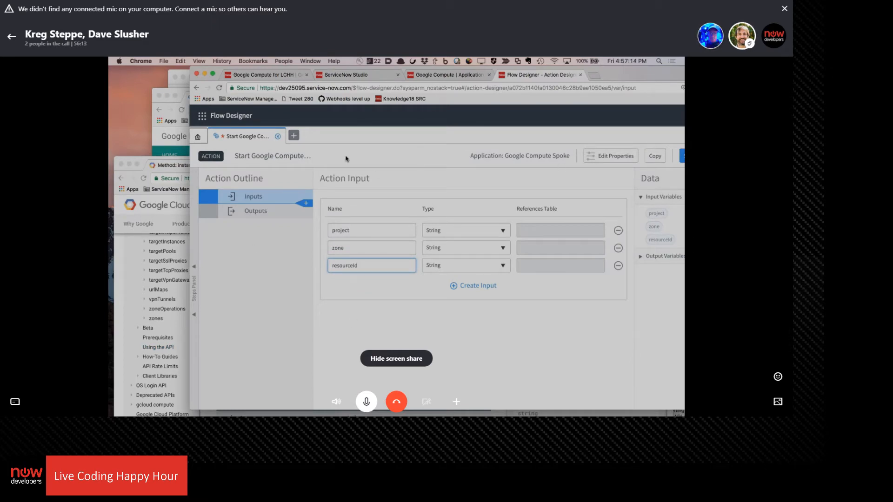
Open the selection of steps that can follow the action's inputs and look for integration steps
left_click_drag(625, 74, 593, 59)
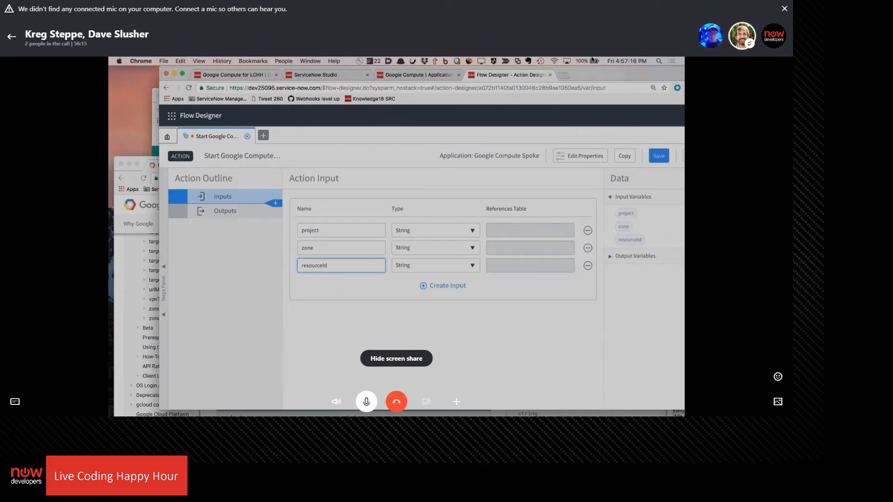
left_click(275, 204)
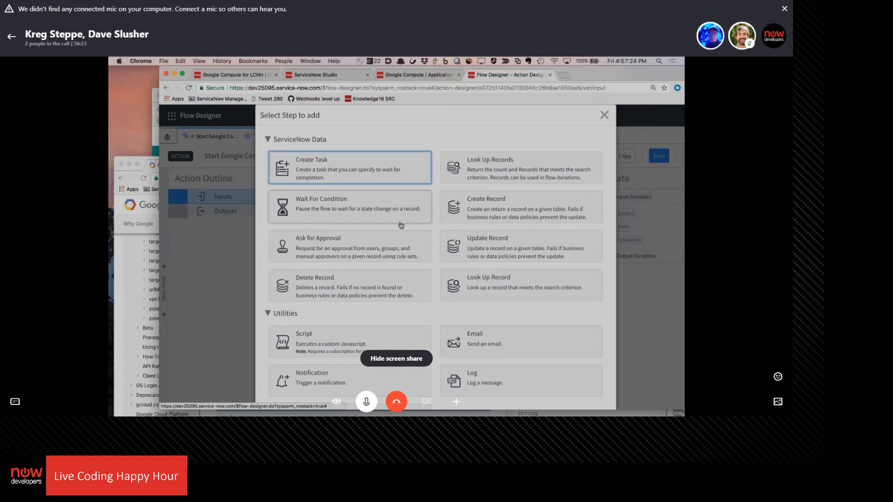
scroll(399, 225, "down", 3)
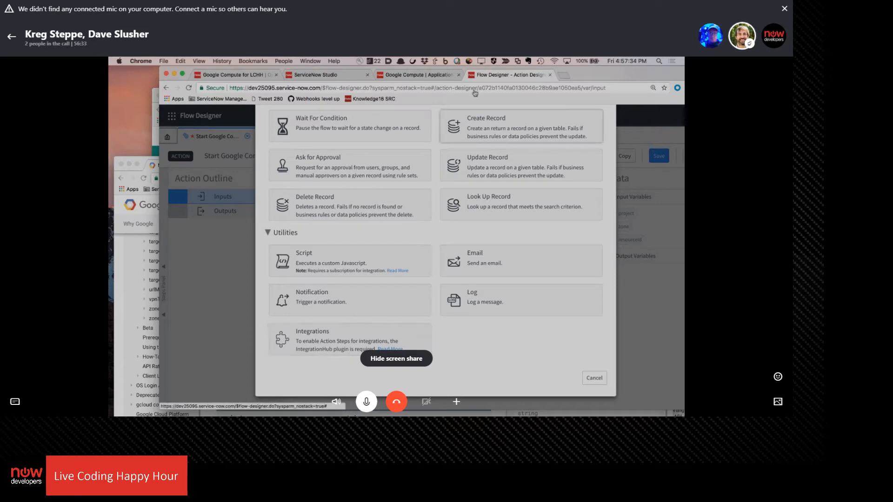
Open the System Plugins list on the ServiceNow instance and look for plugins by the name "integration"
left_click(395, 76)
left_click(214, 140)
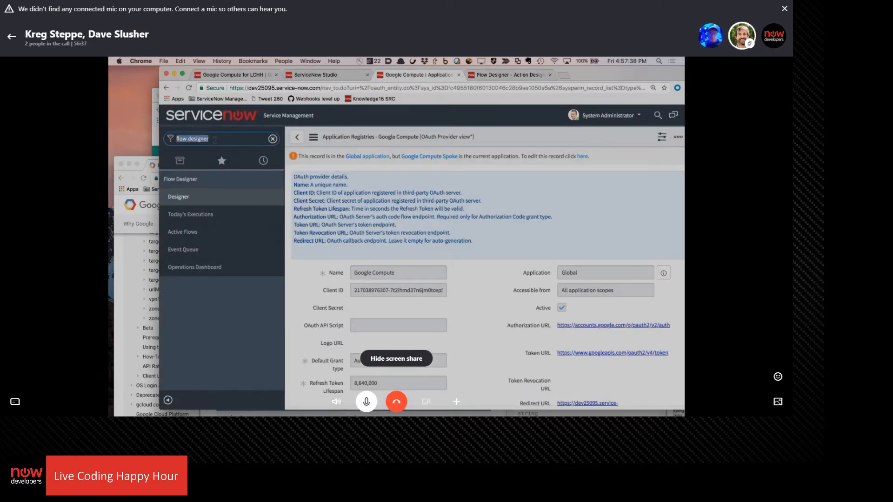
type("plugins")
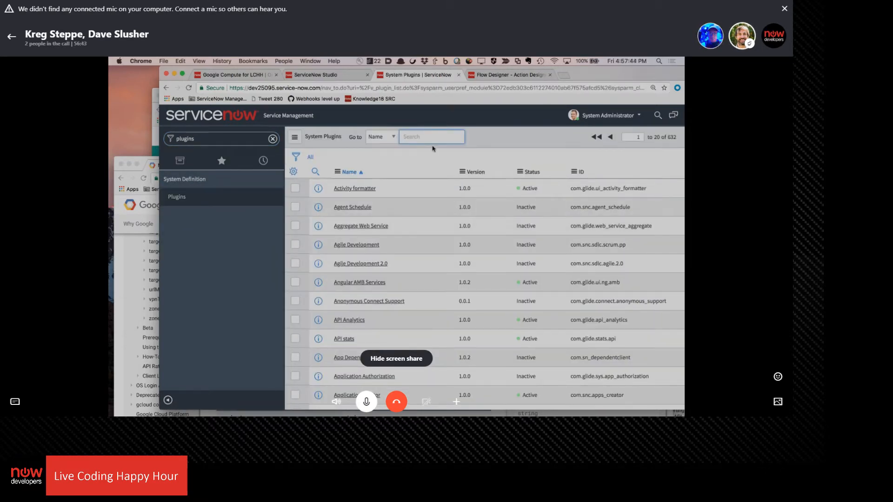
type("integration")
key("Return")
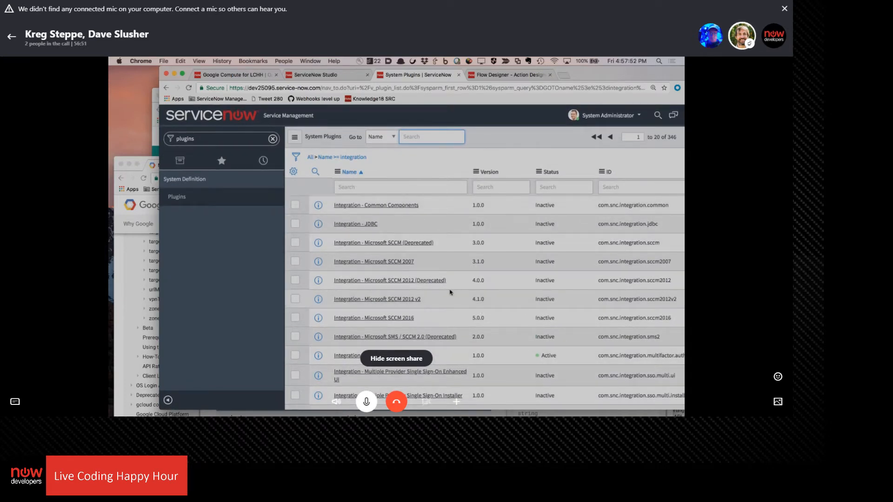
scroll(401, 256, "down", 3)
scroll(402, 255, "up", 3)
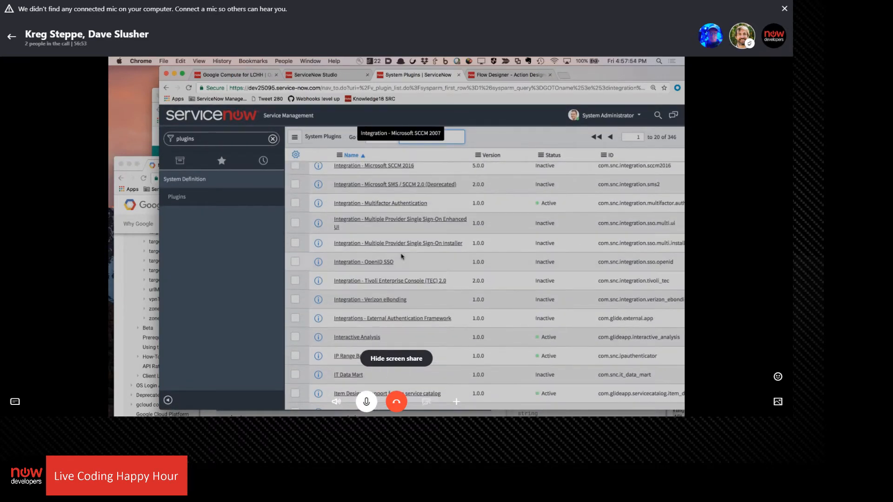
Search the System Plugins list for plugins whose name contains "hub", using the search term "*hub"
type("f")
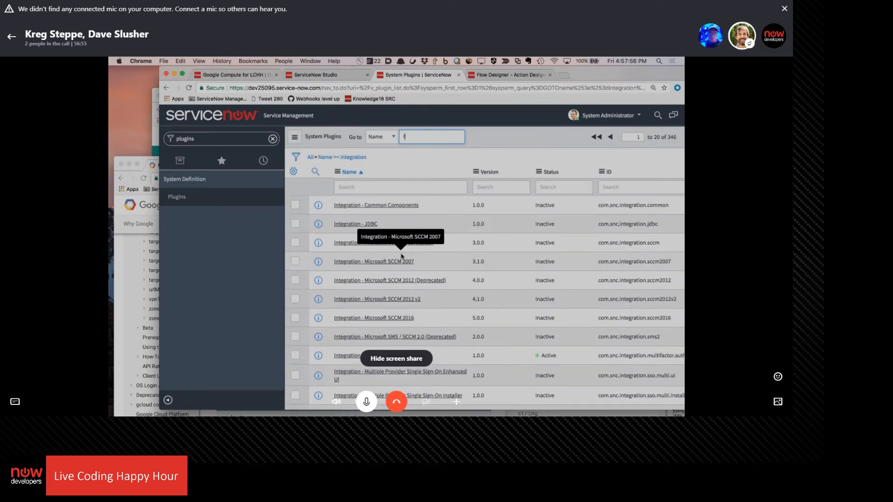
scroll(406, 258, "down", 1)
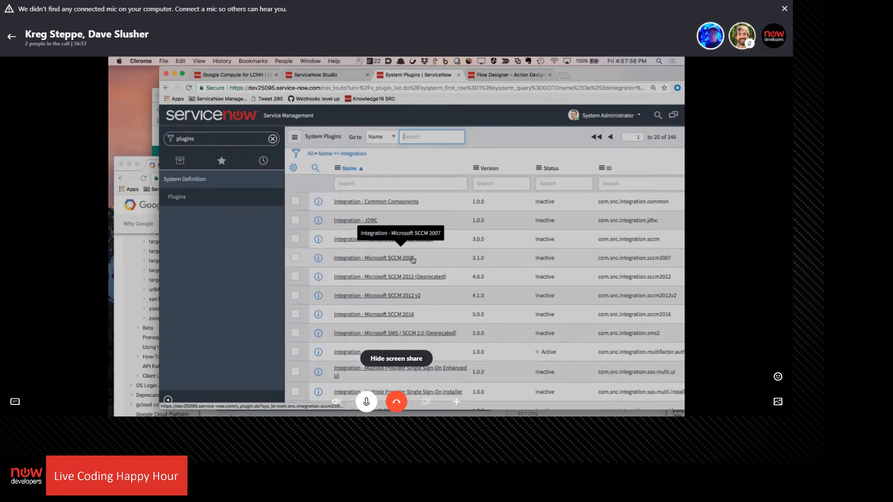
type("*hu")
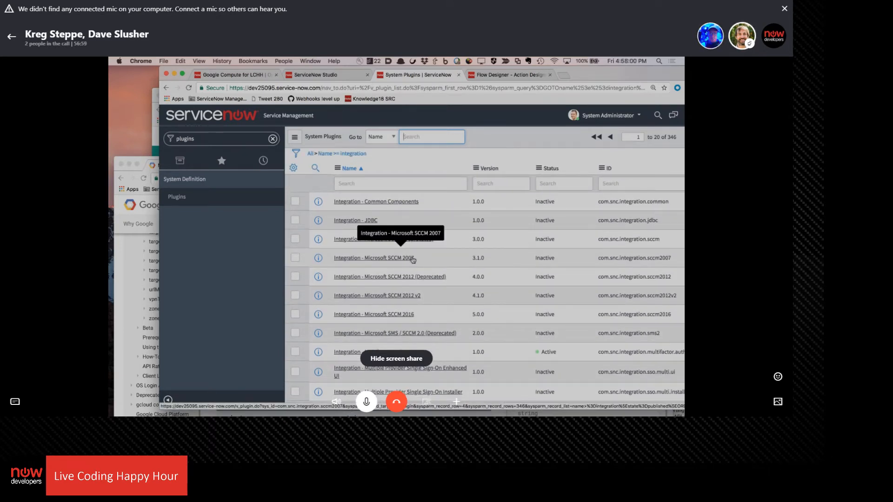
type("b")
key("Return")
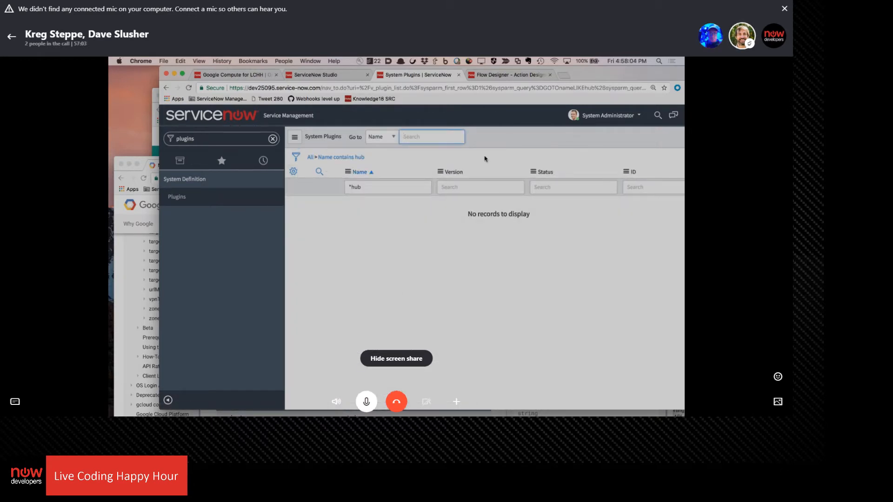
Open the instance management page on developer.servicenow.com in a new browser tab and bring up the list of plugins available for activation
key("ctrl+t")
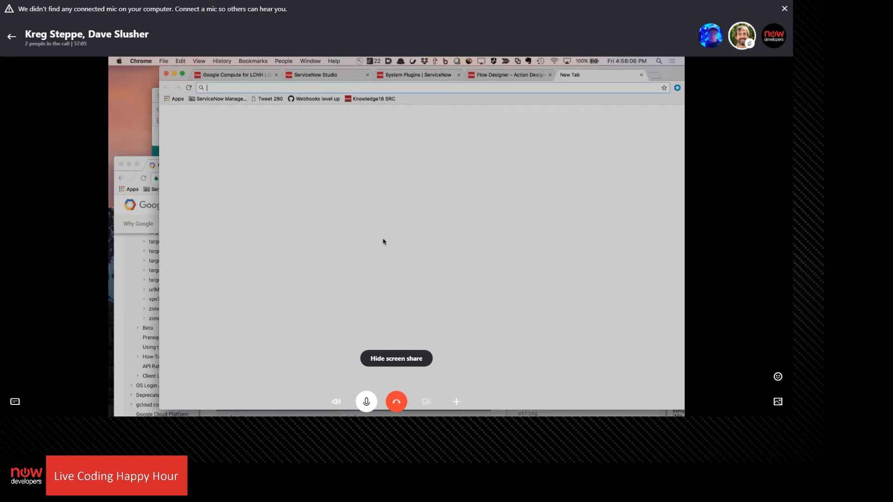
type("developer.servicenow.com")
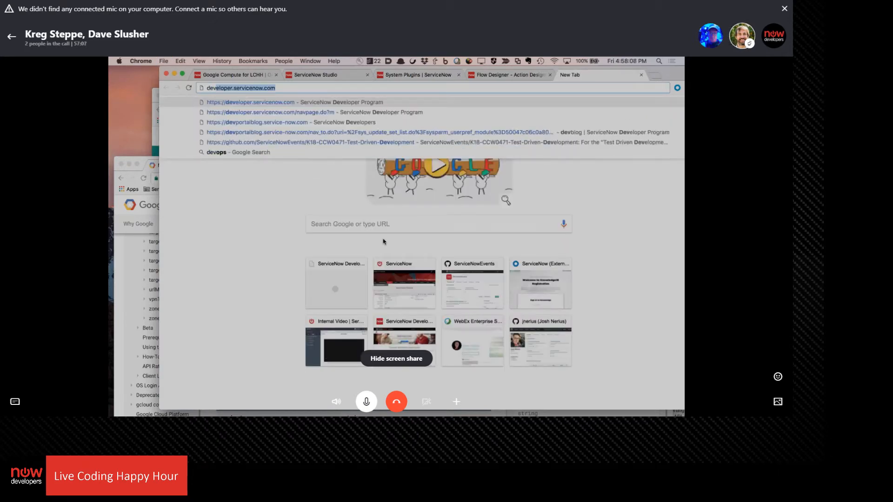
key("Return")
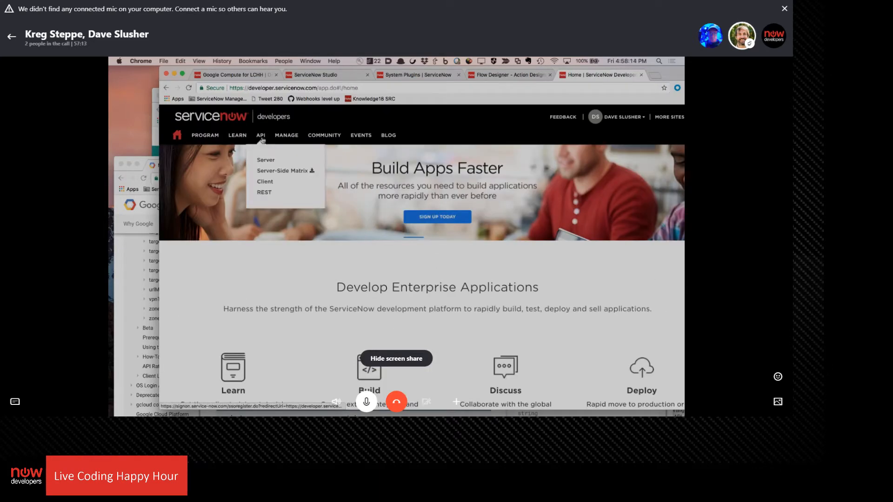
mouse_move(294, 139)
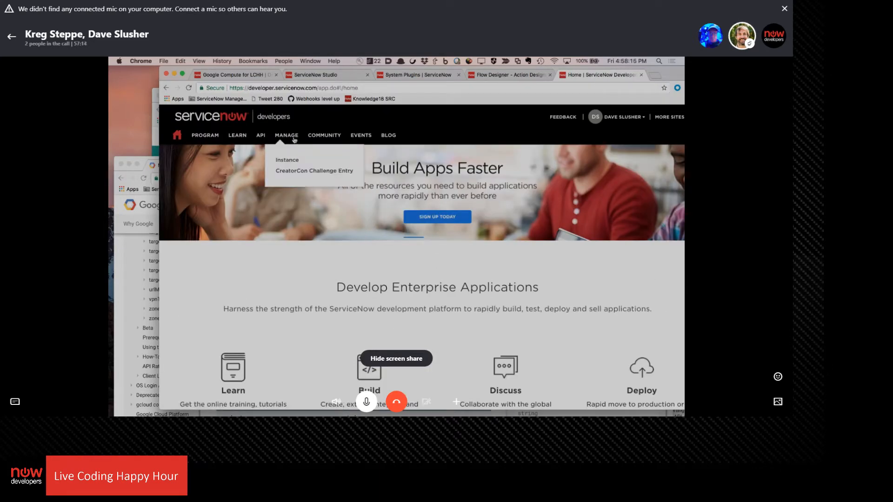
left_click(288, 161)
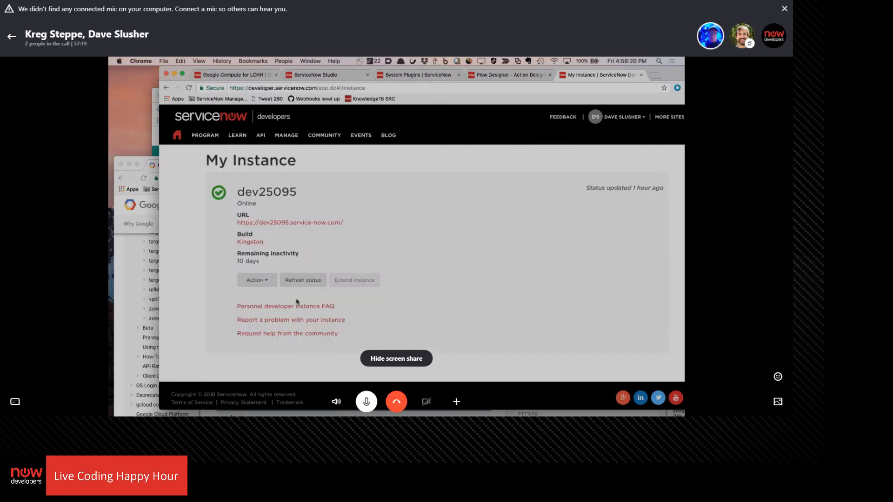
left_click(266, 280)
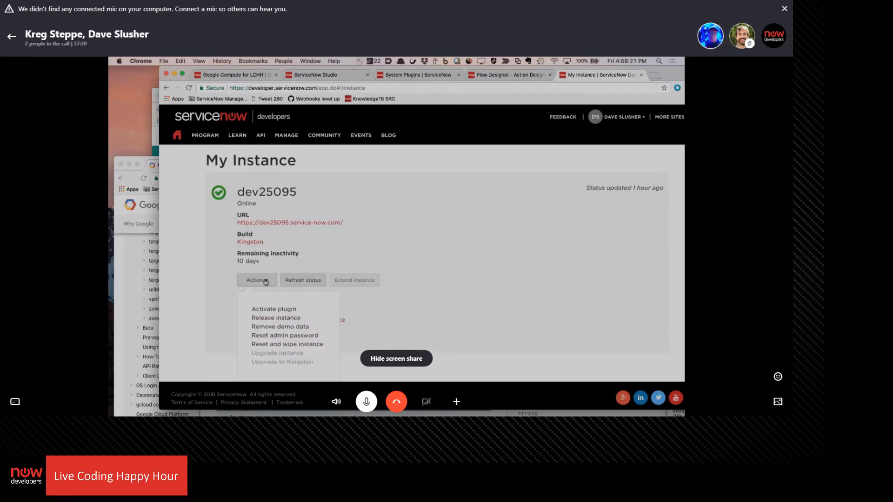
left_click(269, 308)
Find the ServiceNow IntegrationHub Installer among the available plugins and activate it on the developer instance
scroll(371, 268, "down", 10)
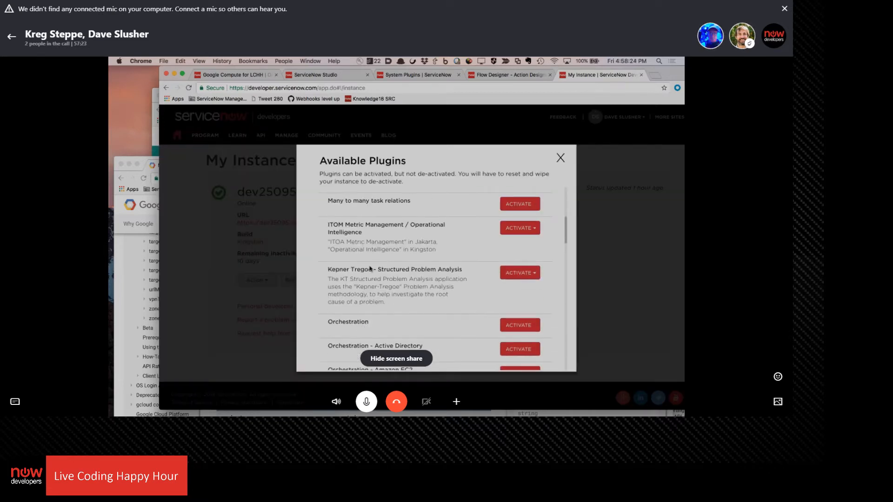
scroll(373, 253, "down", 3)
scroll(373, 253, "down", 15)
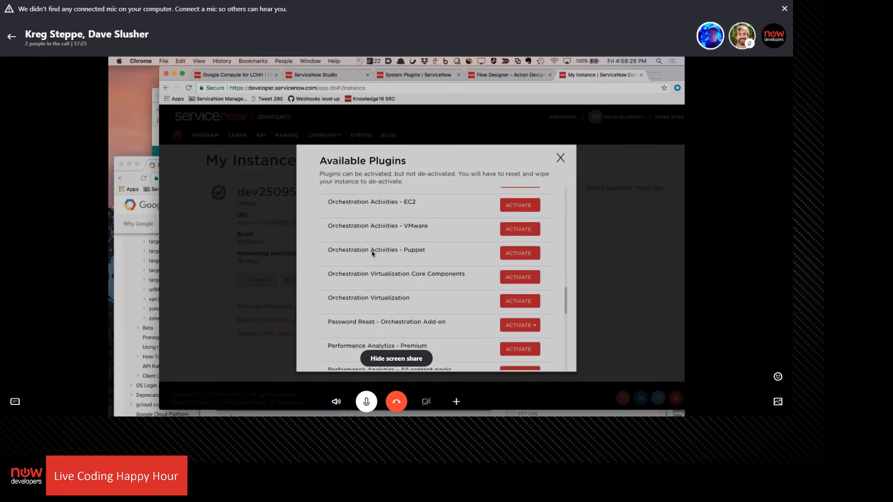
scroll(373, 253, "up", 20)
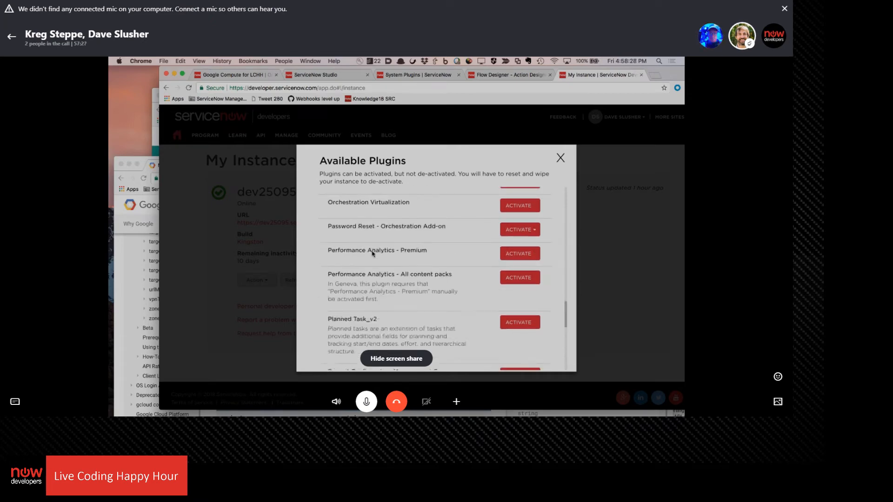
scroll(373, 253, "down", 3)
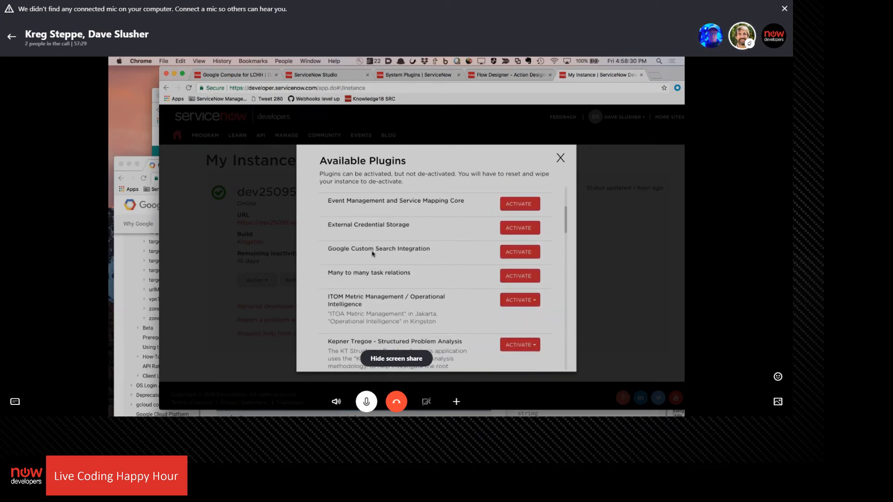
scroll(373, 253, "down", 5)
scroll(373, 253, "up", 8)
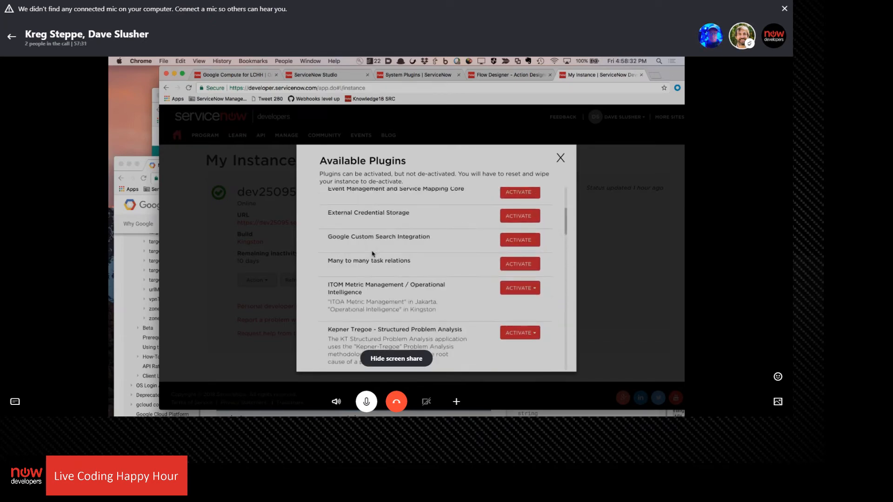
scroll(372, 253, "up", 1)
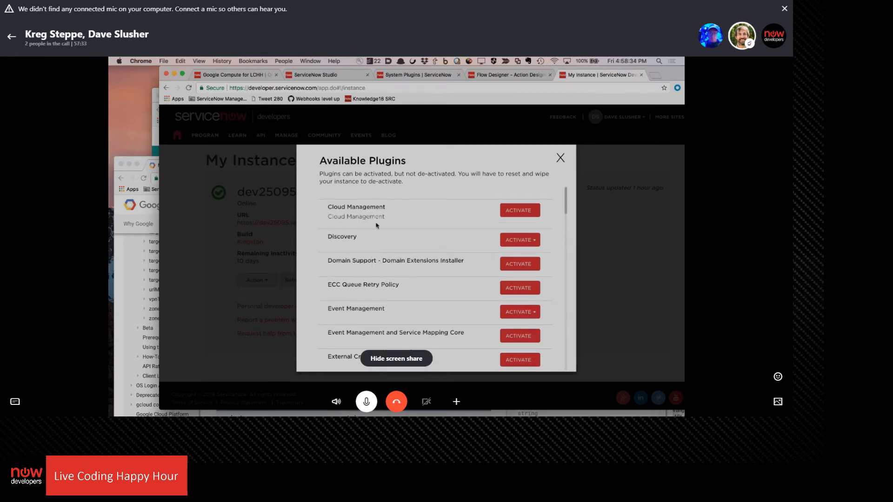
scroll(373, 225, "down", 8)
scroll(373, 224, "up", 5)
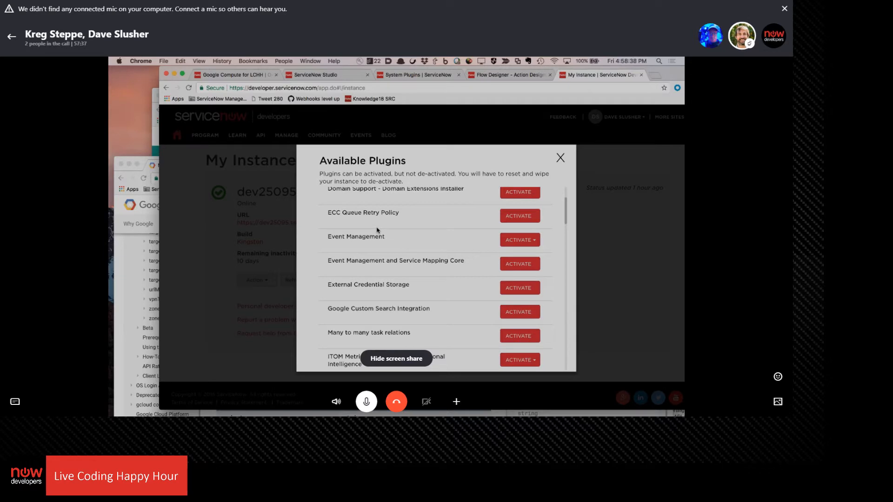
scroll(368, 238, "down", 4)
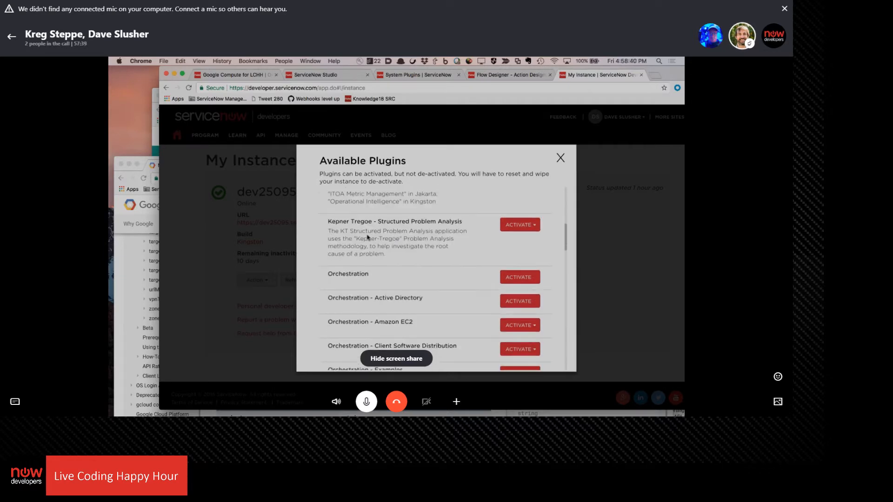
scroll(374, 276, "up", 3)
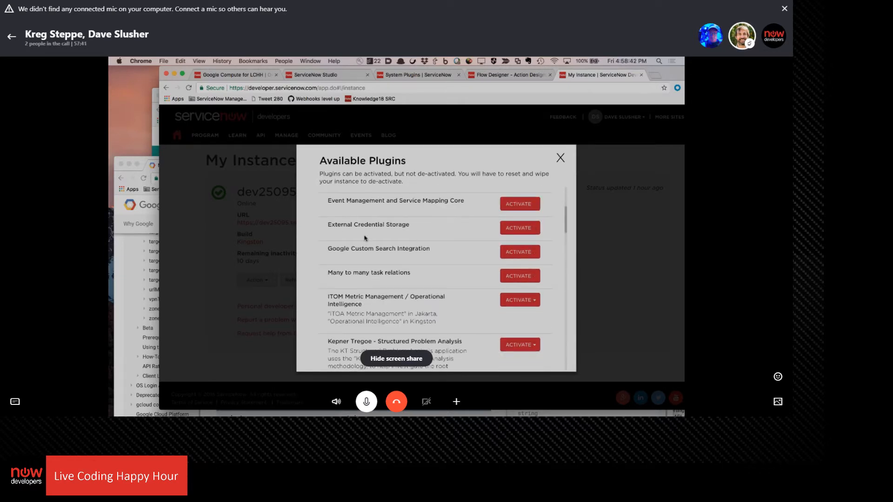
scroll(354, 236, "down", 6)
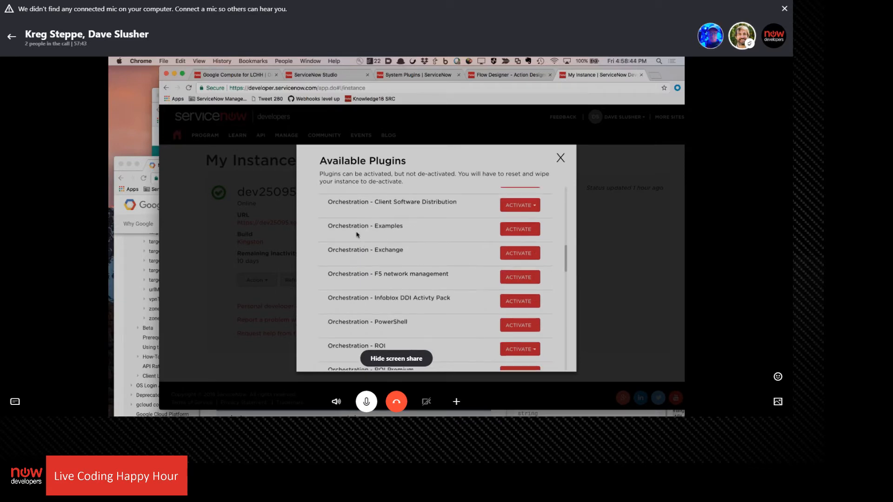
scroll(356, 237, "down", 4)
scroll(439, 263, "down", 10)
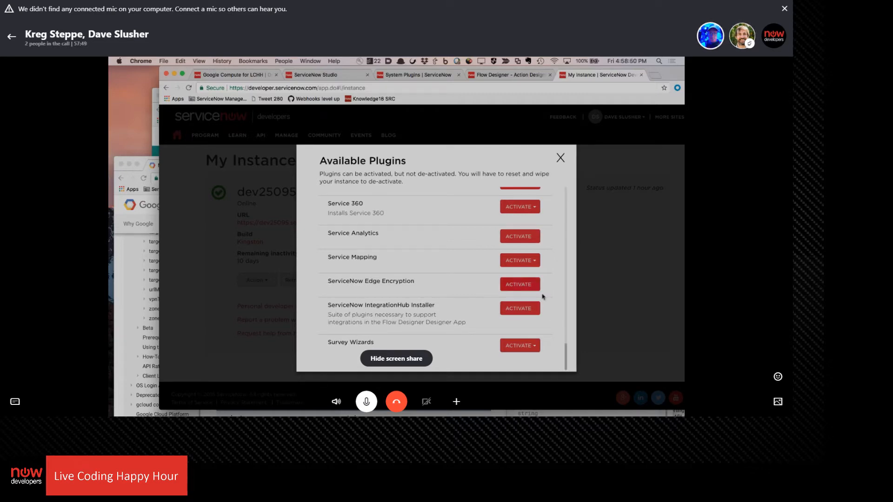
left_click(531, 309)
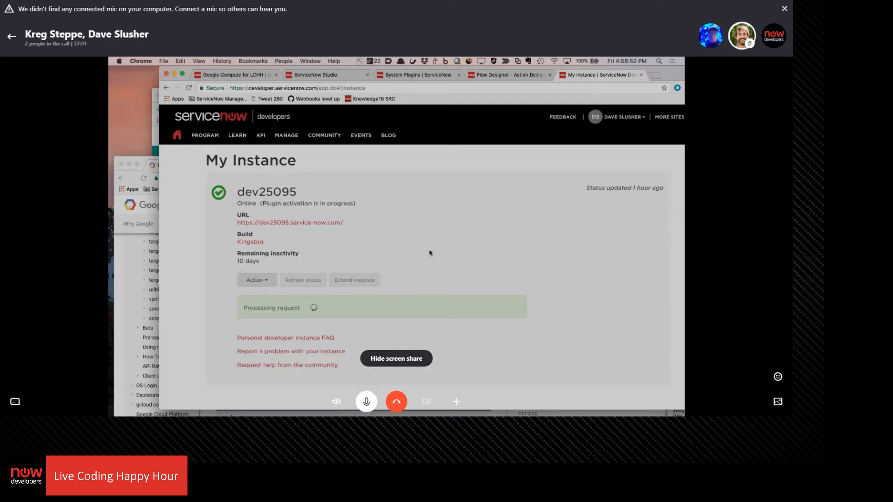
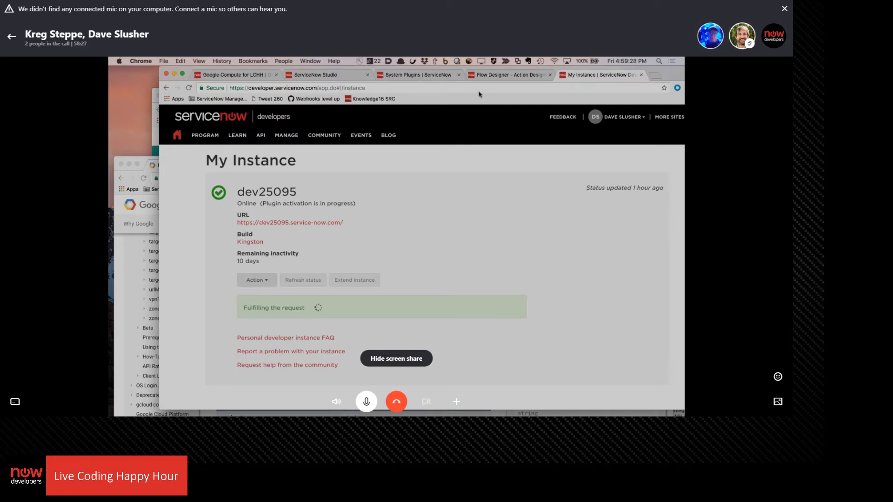
Check the IntegrationHub plugin activation status on the My Instance page, and dismiss the step selection in Flow Designer
left_click(505, 76)
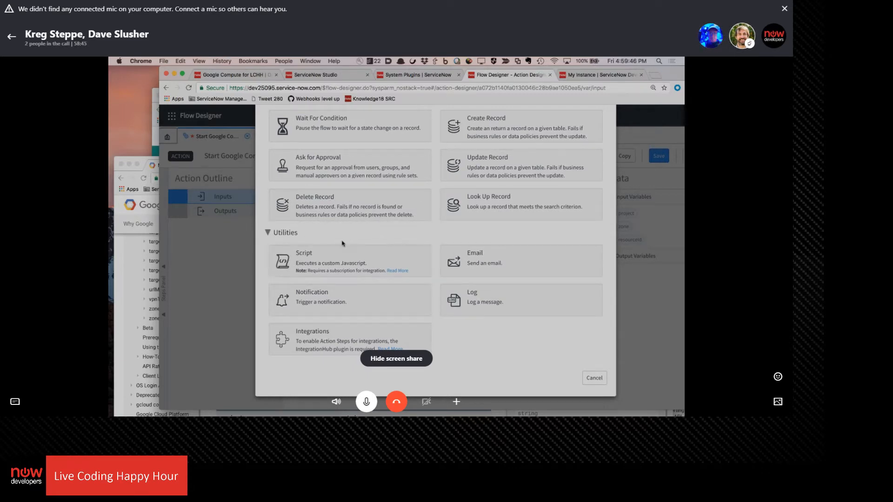
left_click(600, 75)
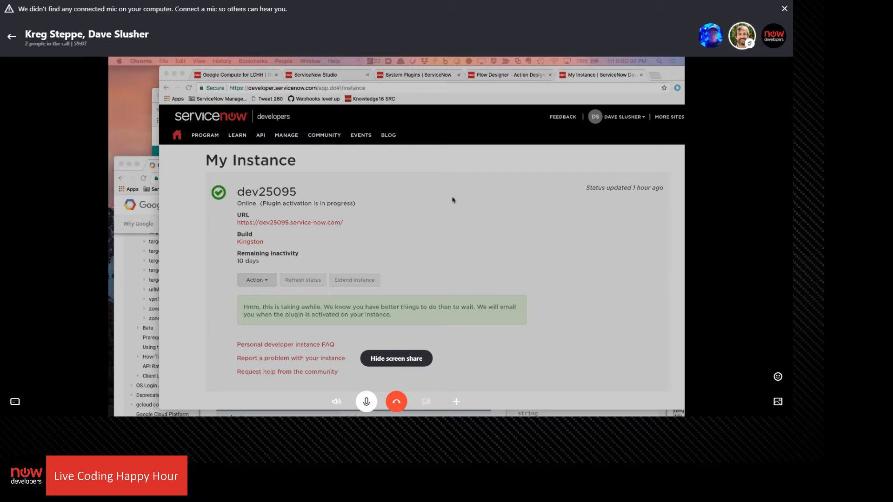
left_click(510, 78)
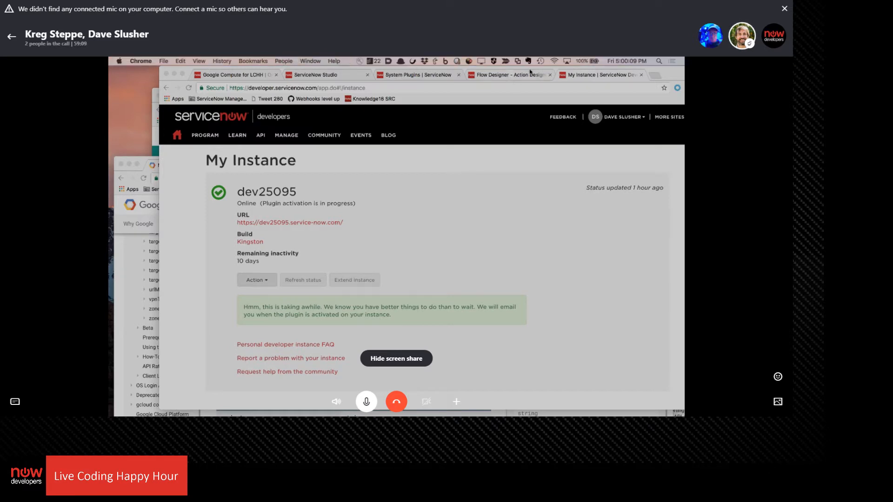
left_click(594, 378)
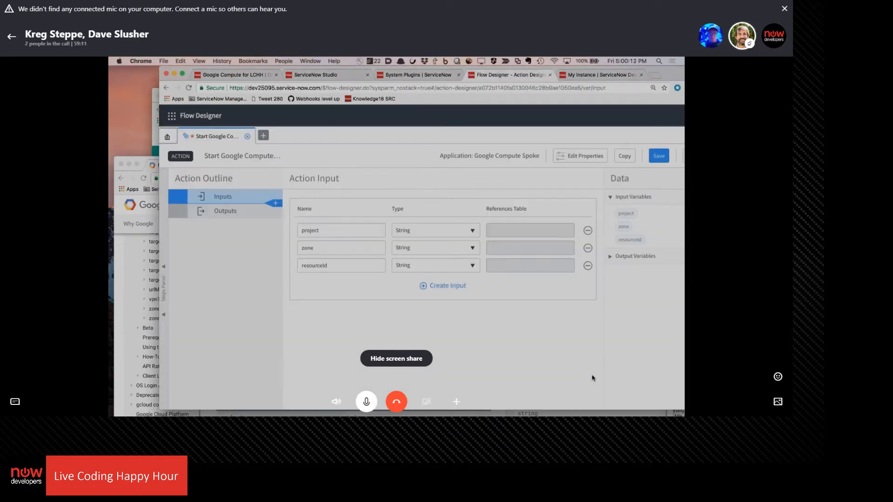
left_click(450, 292)
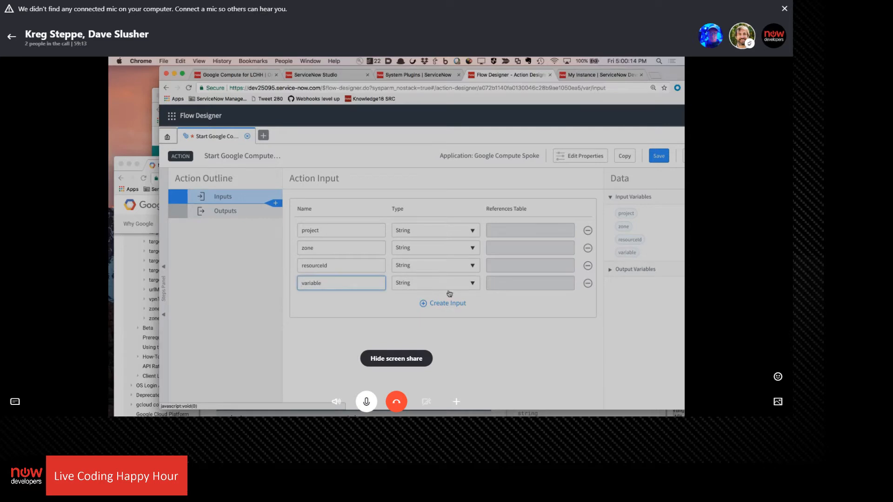
left_click(589, 284)
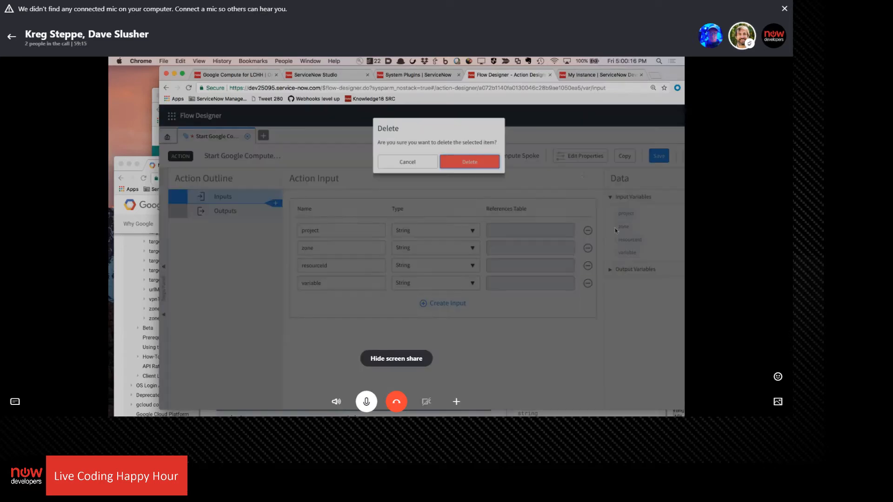
left_click(466, 169)
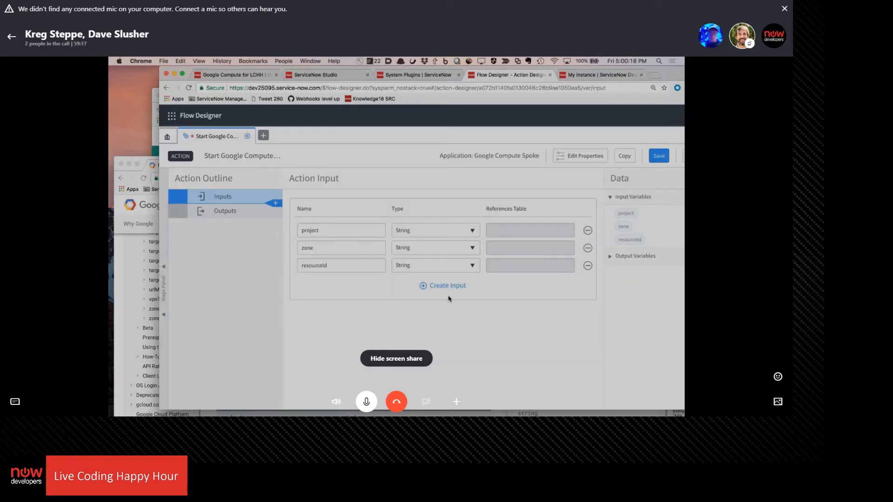
Look through the step types that can be added to the action for integration steps, and save the action
left_click(274, 203)
scroll(389, 284, "down", 4)
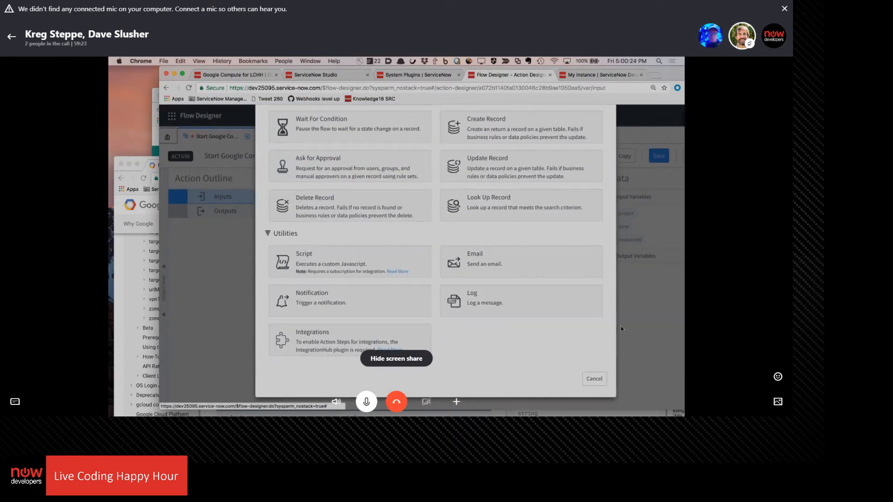
left_click(593, 379)
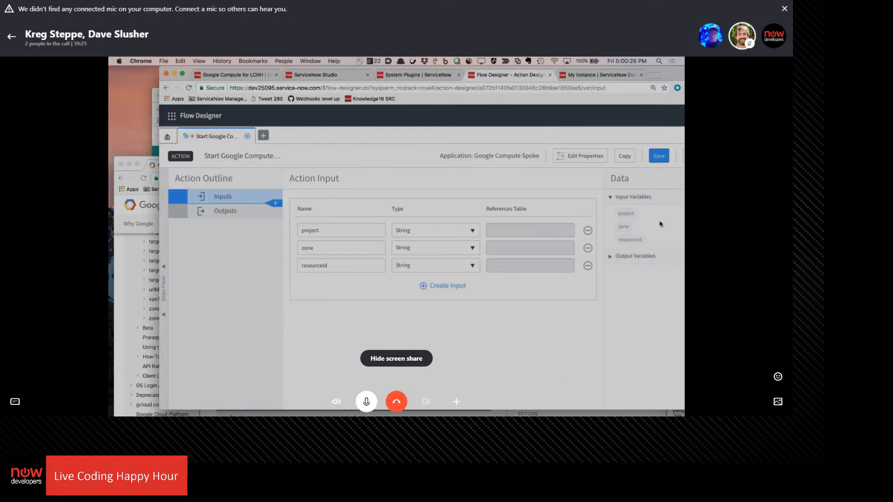
left_click(660, 157)
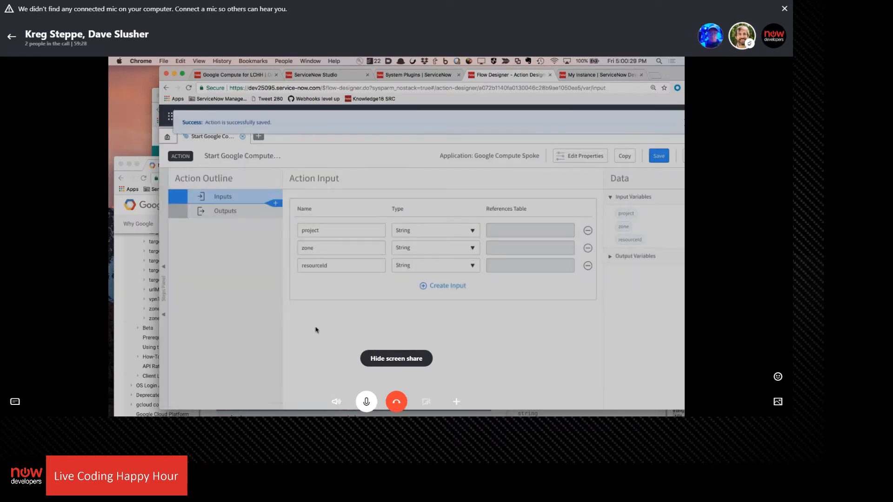
Check on the My Instance page whether the ServiceNow IntegrationHub Installer is still listed among the plugins available for activation
left_click(591, 75)
left_click(269, 281)
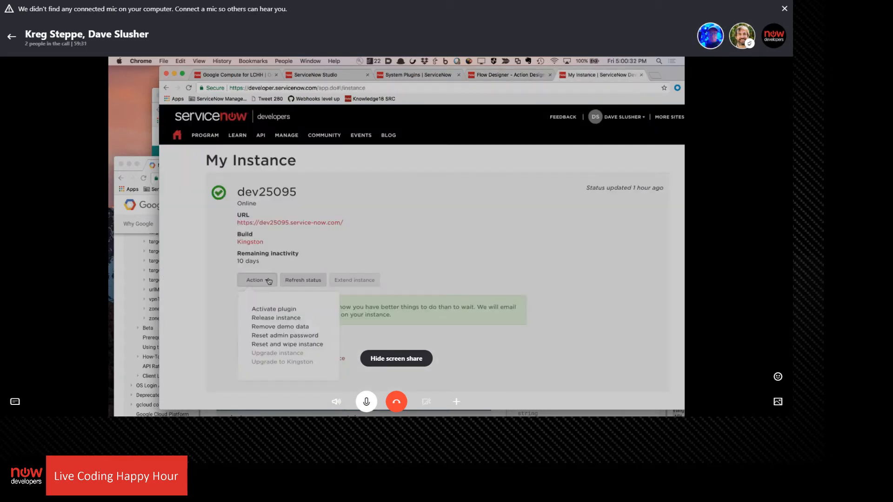
left_click(272, 310)
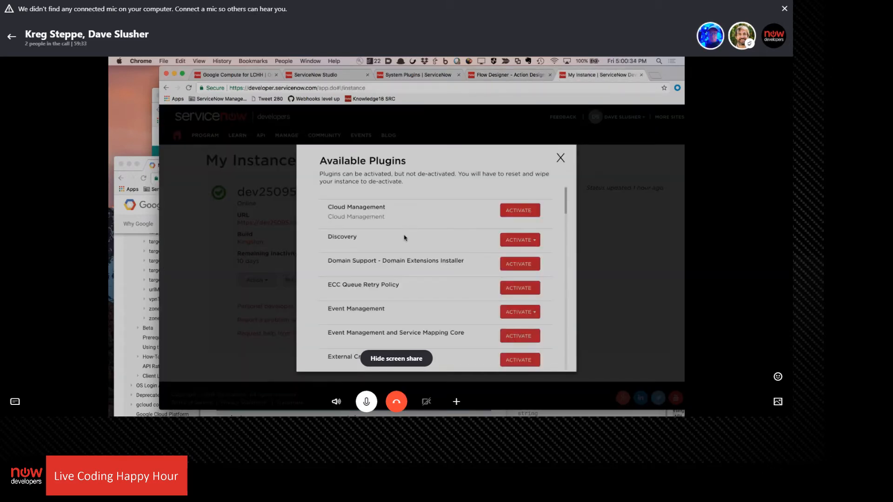
scroll(405, 238, "down", 10)
scroll(404, 238, "down", 10)
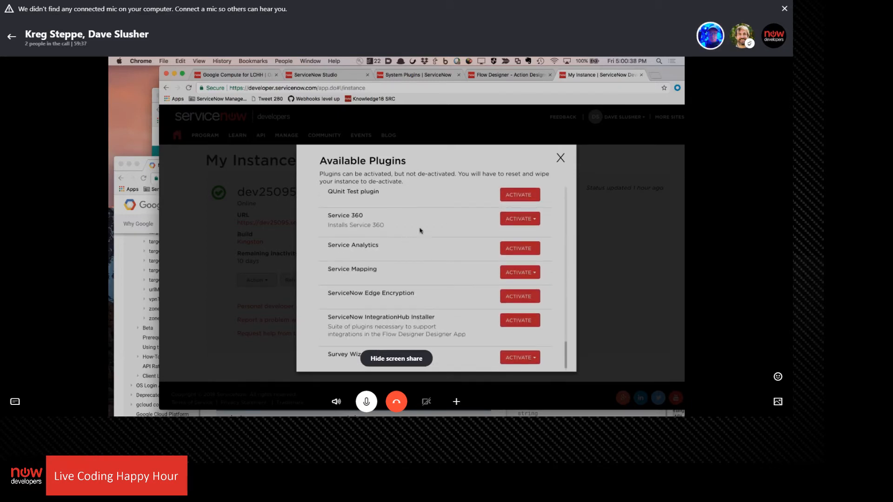
left_click(560, 158)
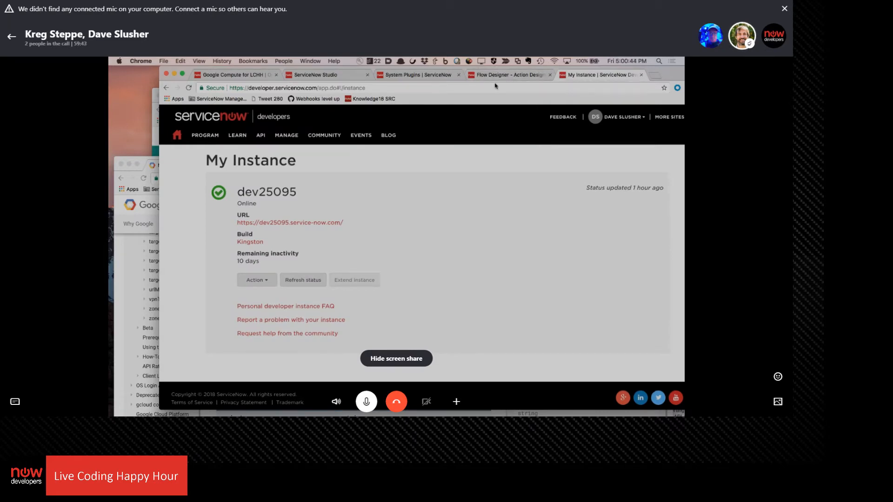
Recheck the step types offered for the Flow Designer action under Utilities for the integration steps
left_click(514, 76)
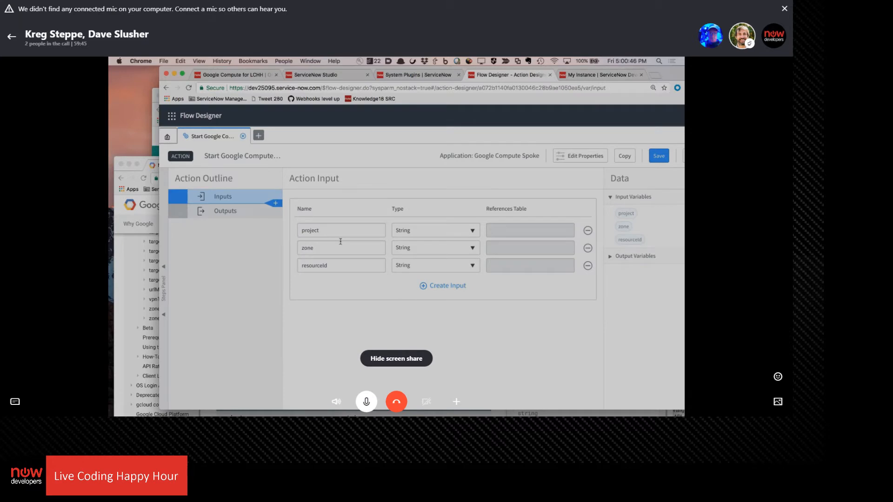
left_click(274, 204)
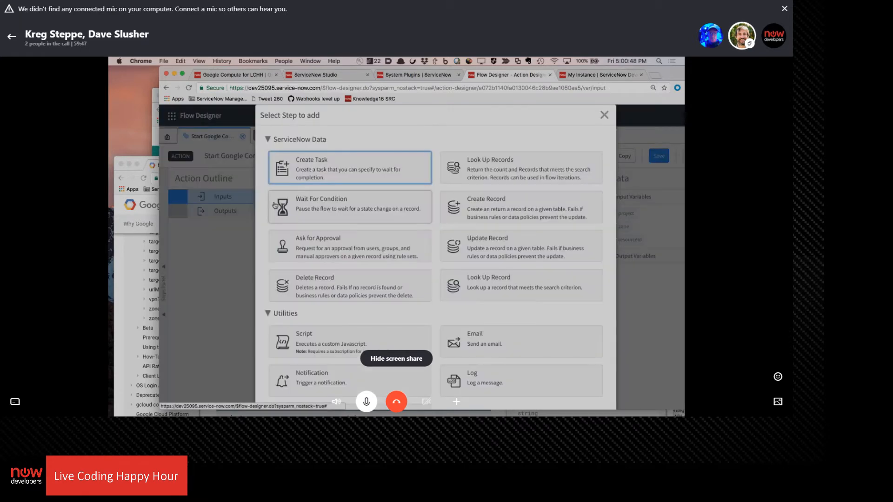
scroll(355, 245, "down", 3)
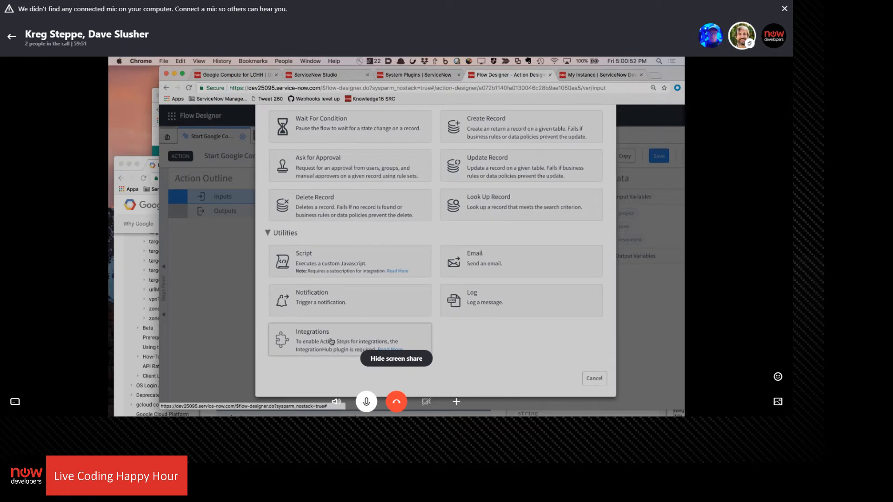
left_click(594, 378)
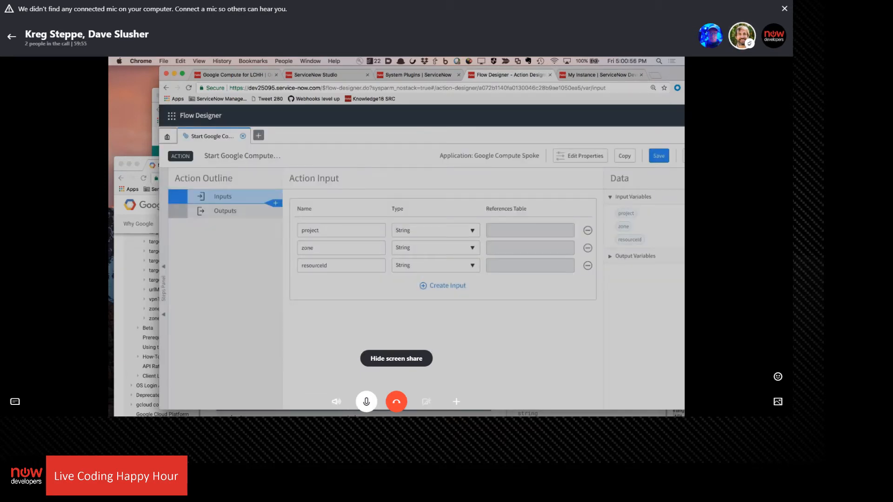
key("super+Tab")
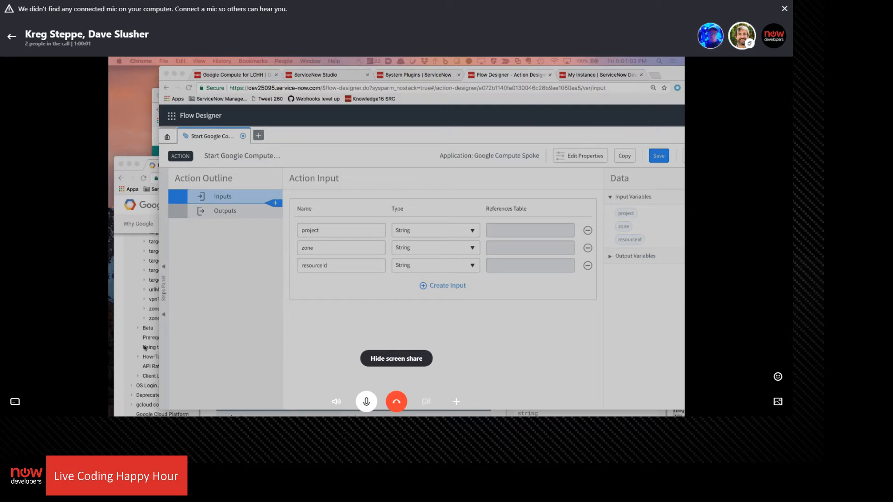
Close the Flow Designer browser tab and load the dev25095.service-now.com instance in a new tab
left_click(550, 75)
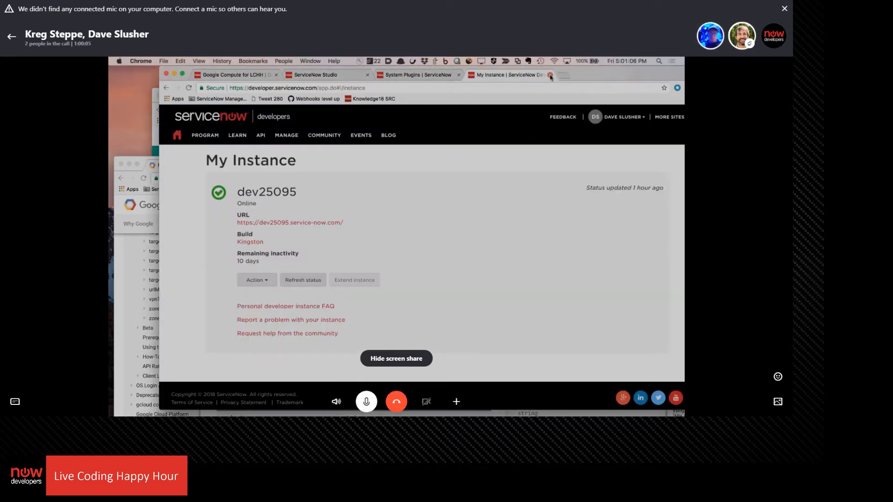
key("super+t")
type("dev2")
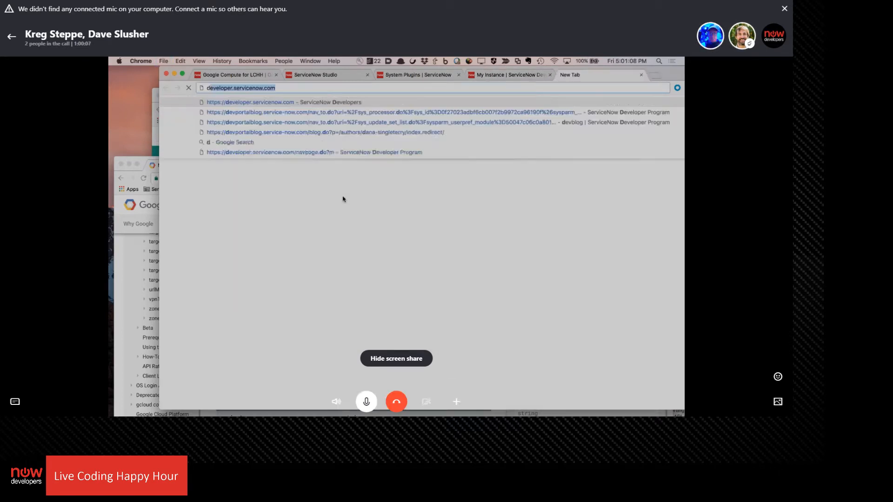
type("5095")
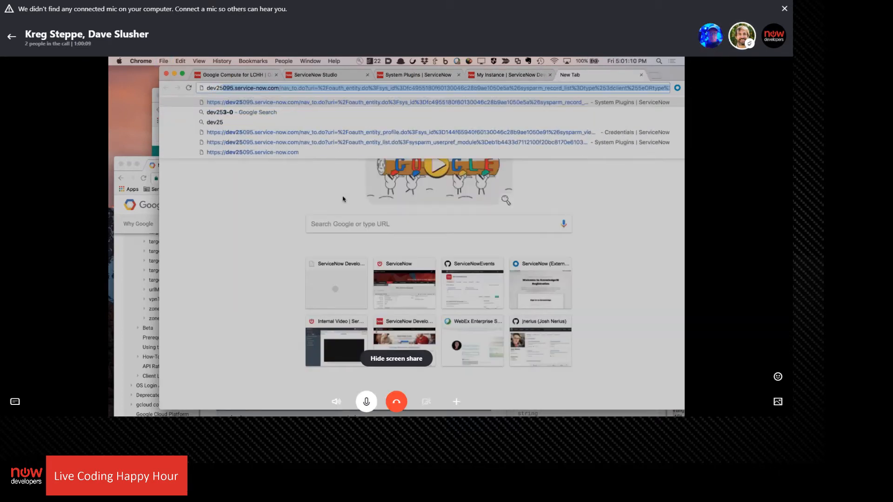
key("Right")
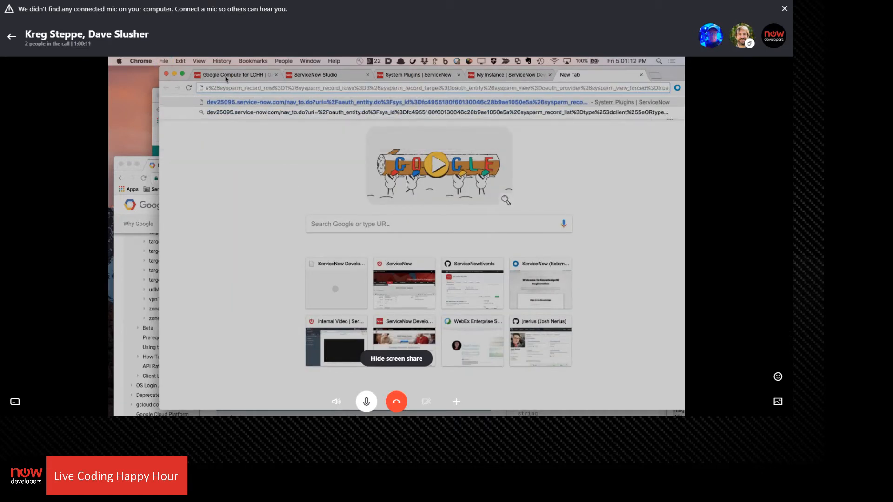
left_click_drag(219, 88, 218, 191)
key("BackSpace")
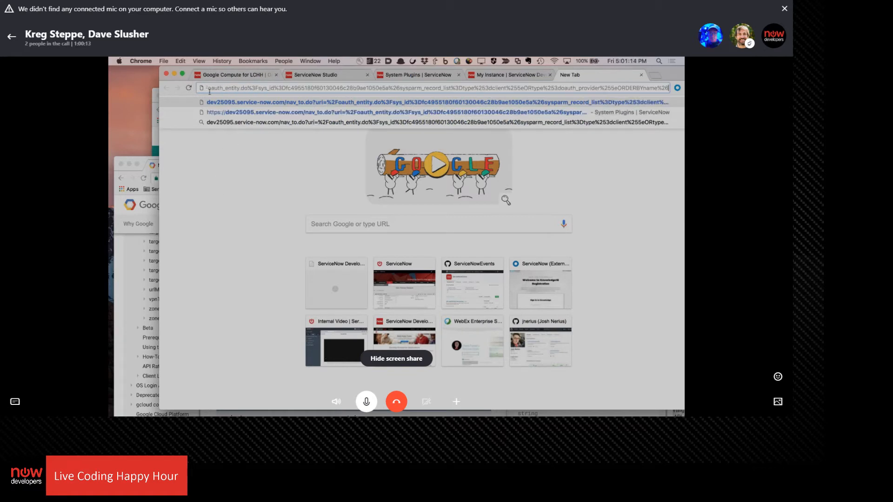
key("Return")
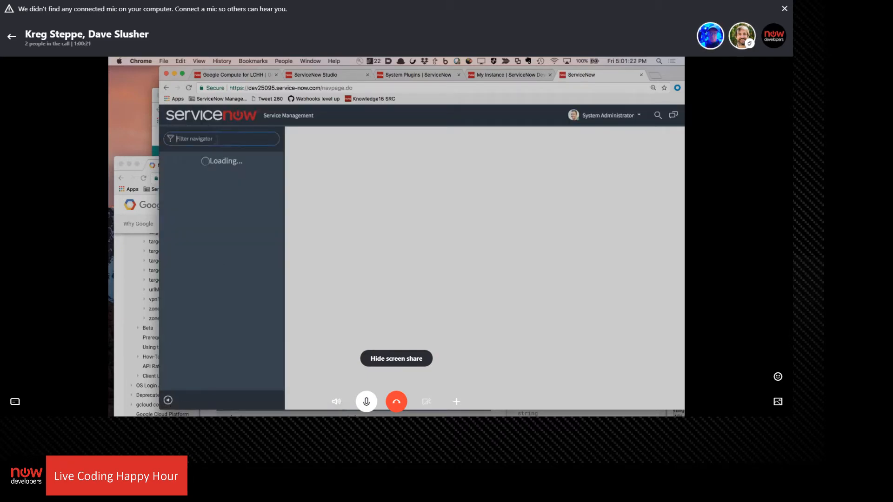
Launch Flow Designer from the instance's navigator, sort the actions by most recently updated, and open Start Google Compute VM
type("low desi")
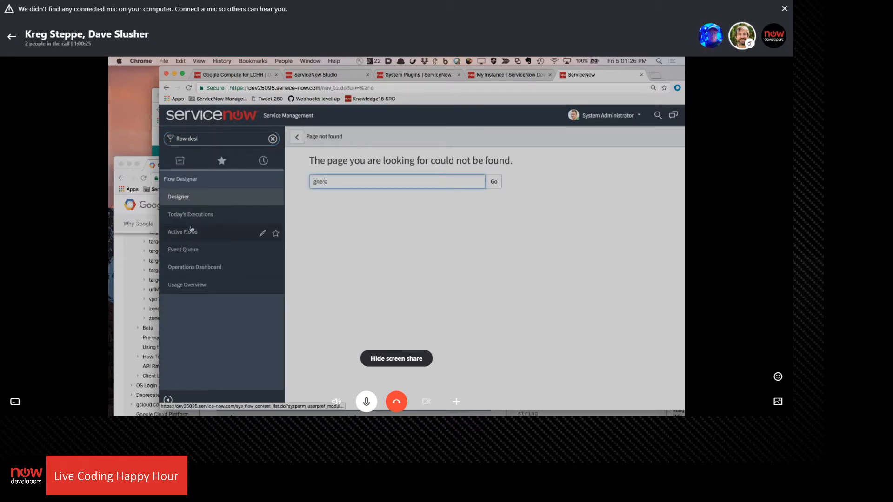
left_click(180, 197)
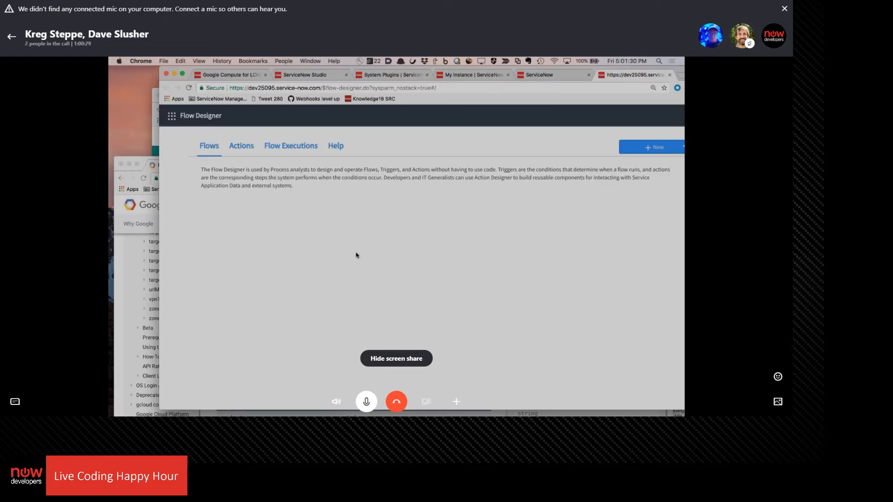
left_click(247, 145)
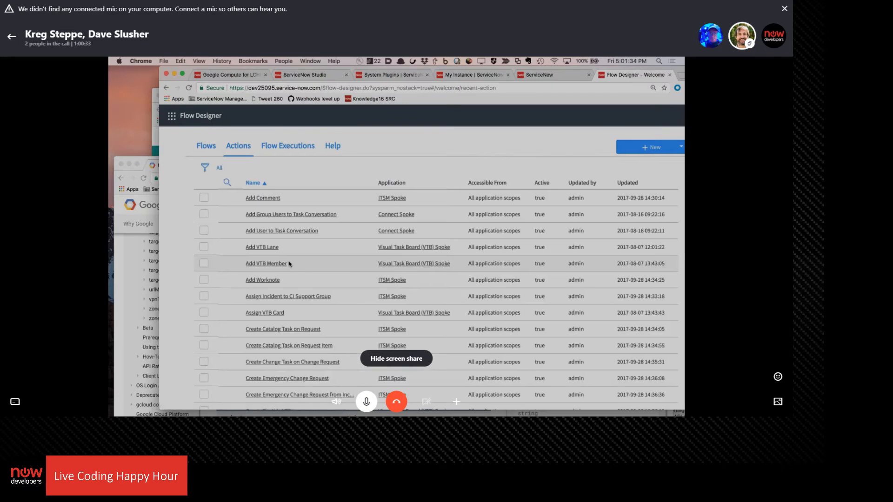
left_click(630, 184)
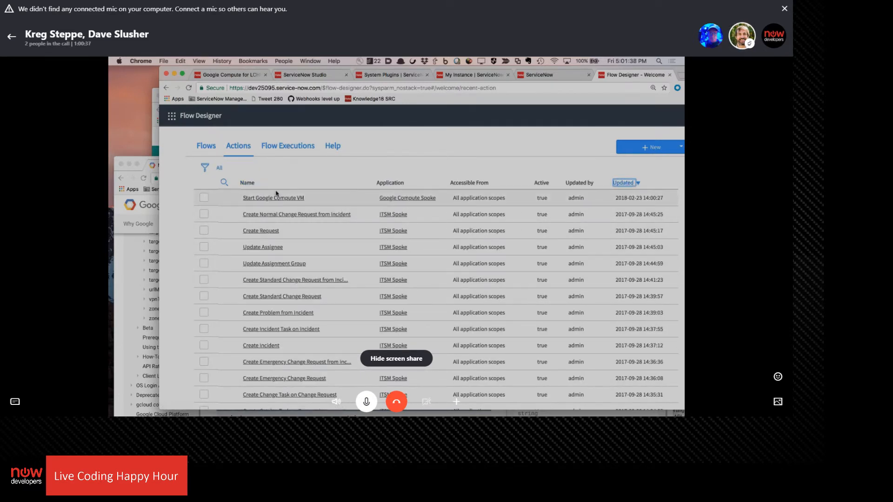
left_click(276, 198)
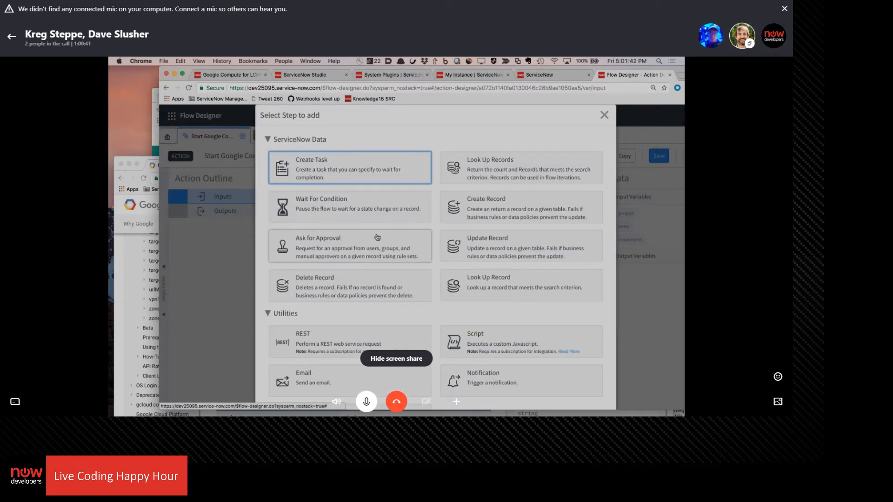
Add a REST step from the Utilities category to the Start Google Compute VM action
scroll(377, 237, "down", 3)
scroll(515, 352, "up", 3)
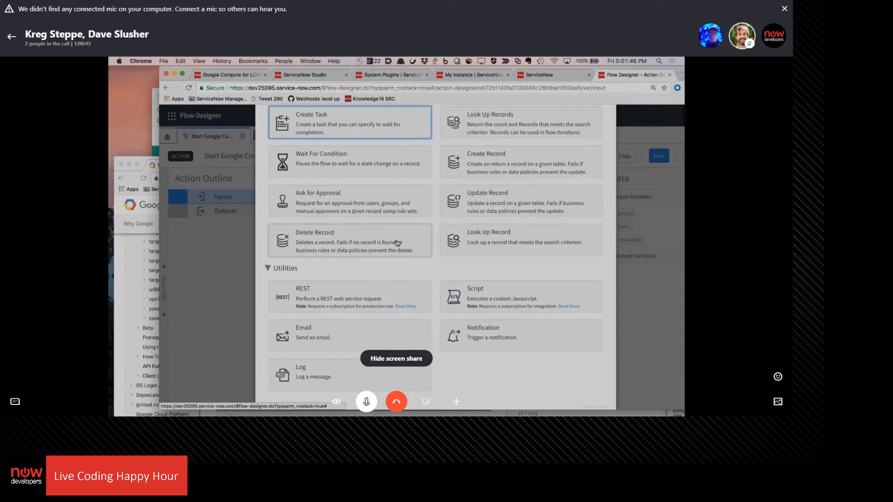
left_click(338, 294)
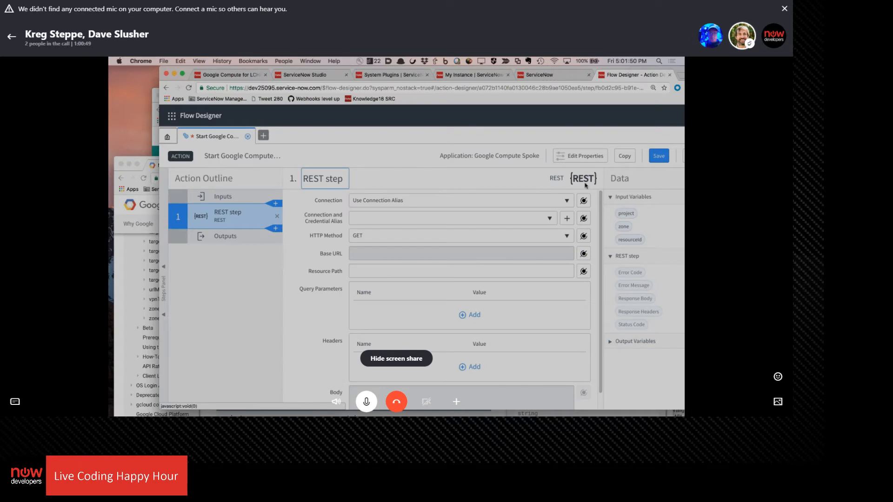
Check the REST step's Connection options and the aliases offered for its Connection and Credential Alias
left_click(565, 201)
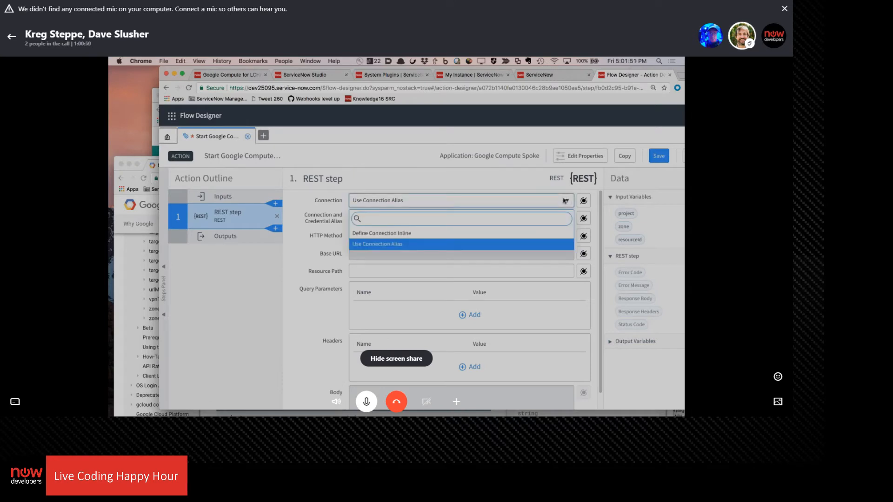
left_click(447, 174)
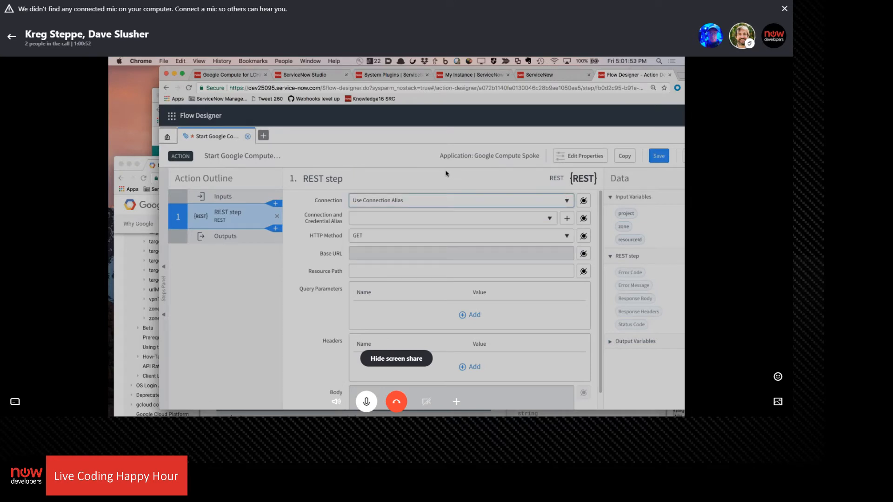
left_click(550, 219)
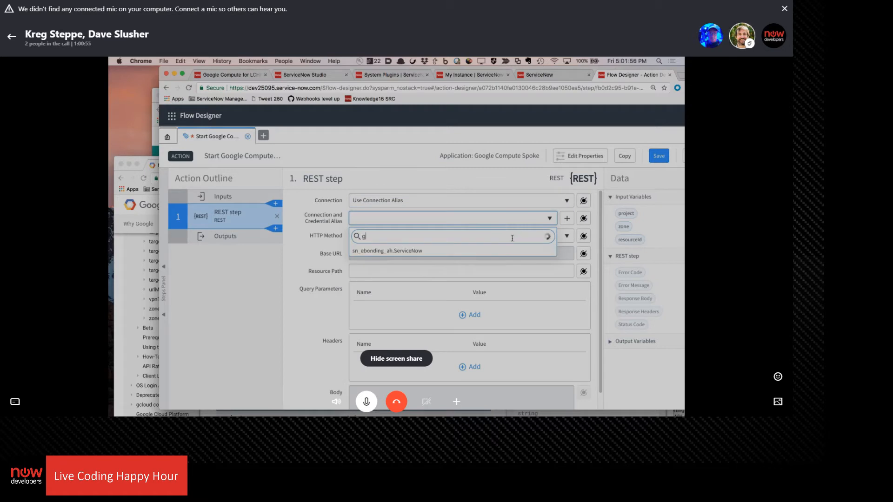
left_click(279, 310)
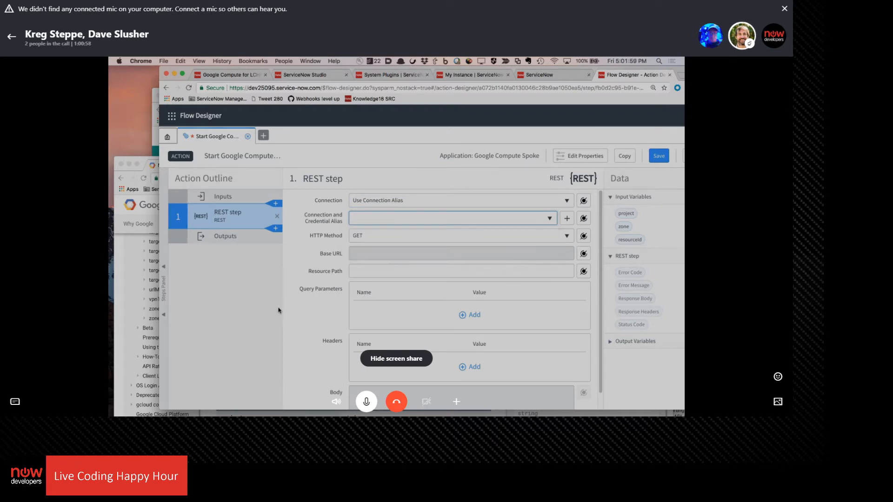
Switch to the Google Compute for LCHH credential tab and open Connection & Credential Aliases by filtering the navigator for "credential alias"
left_click(247, 74)
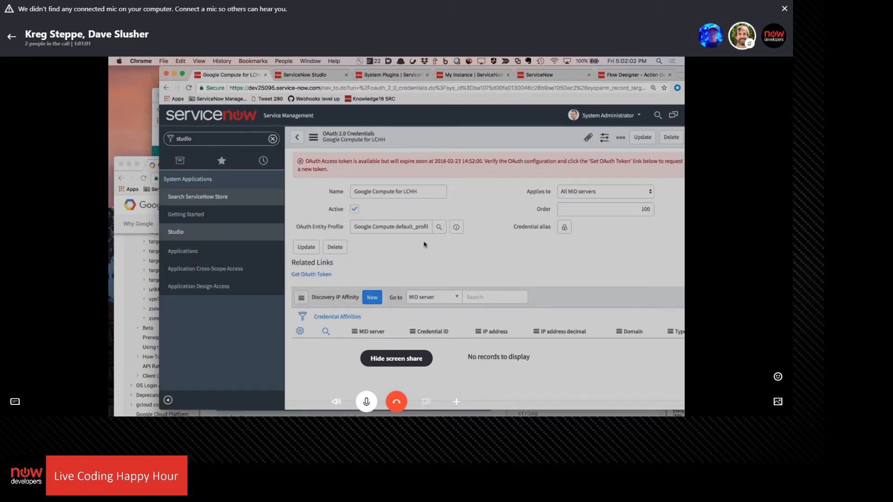
left_click(564, 227)
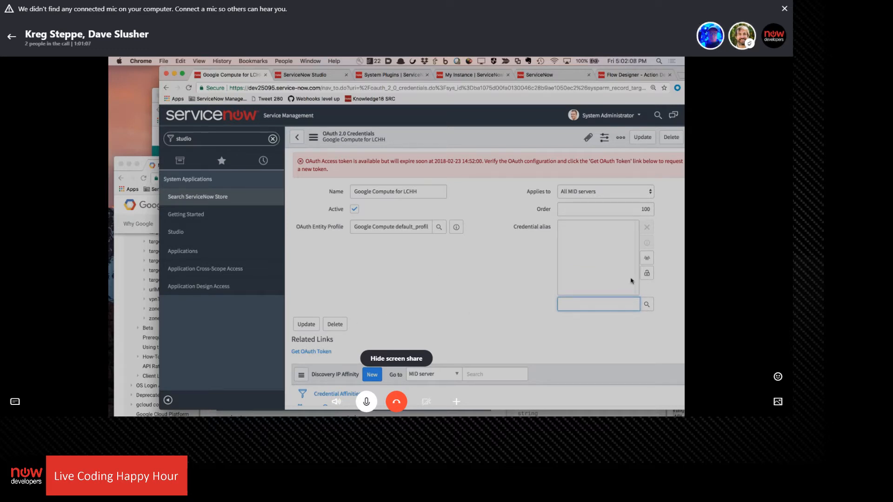
left_click(205, 138)
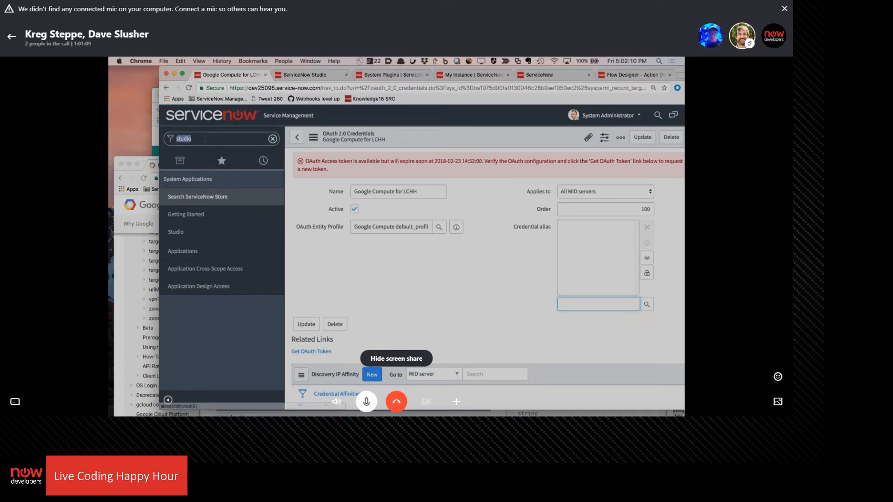
type("credi")
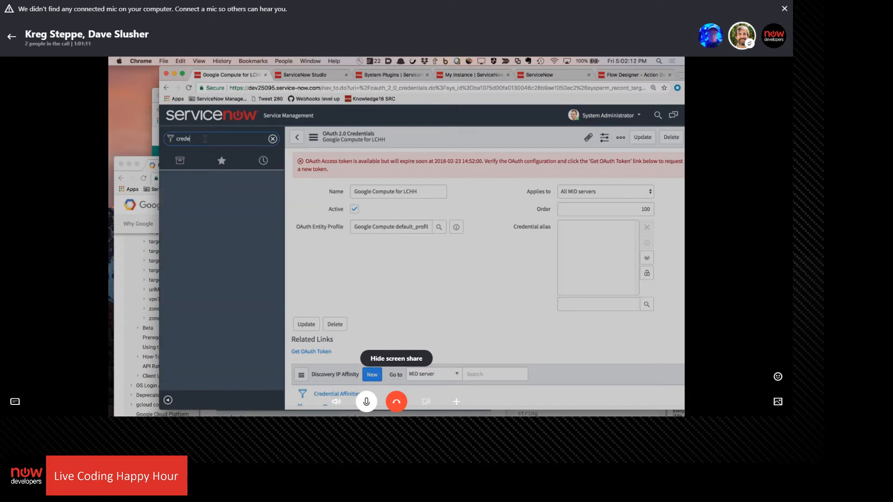
type("ntial alias")
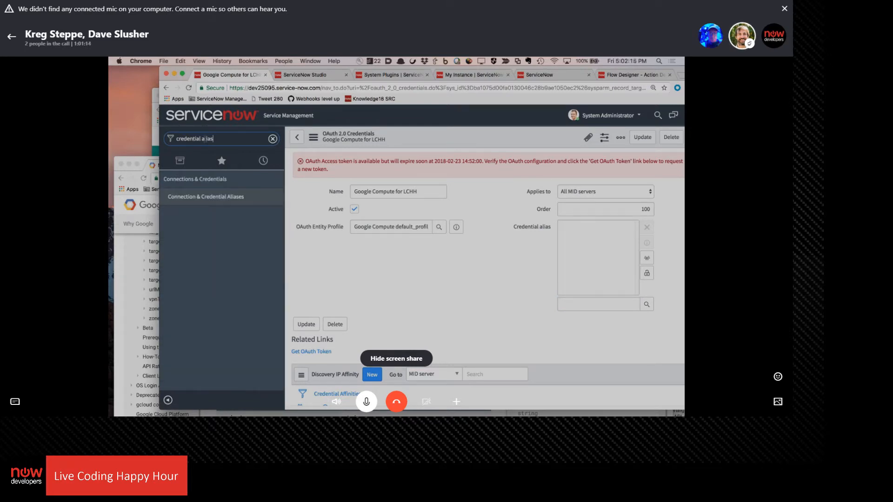
left_click(206, 197)
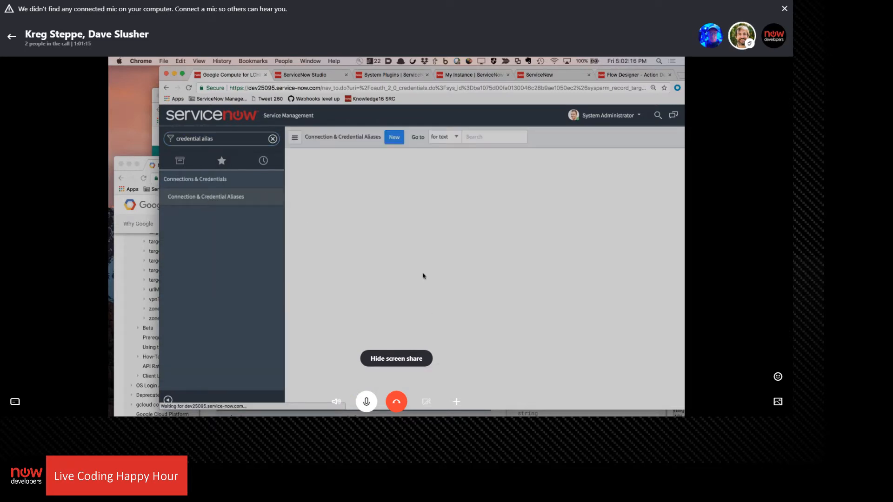
Start a new Connection & Credential Aliases record named Google Compute, keeping HTTP as the connection type
left_click(398, 138)
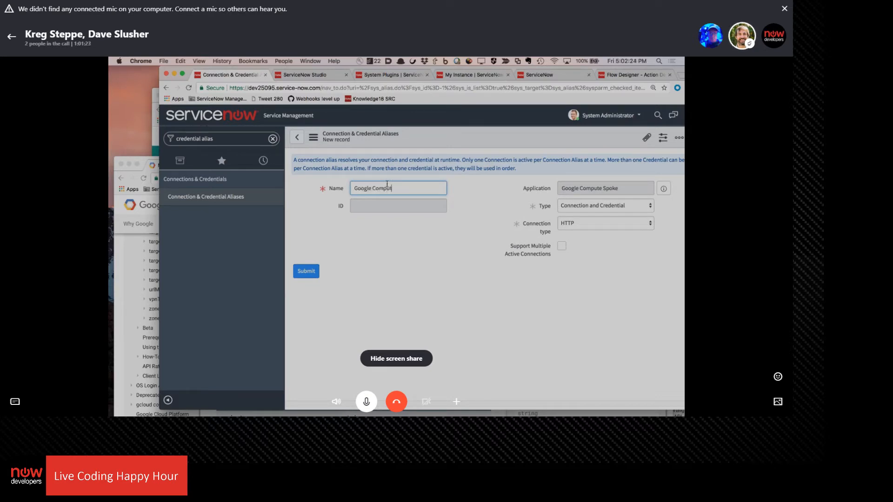
key("BackSpace")
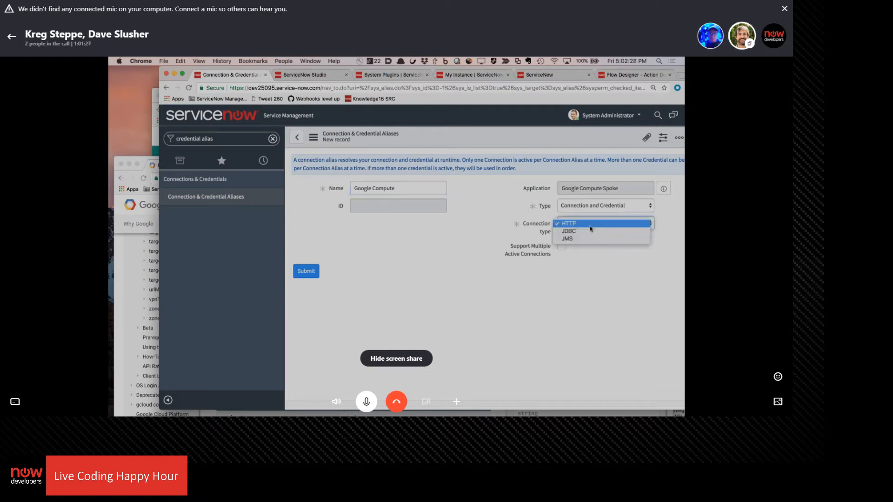
left_click(591, 227)
left_click(590, 226)
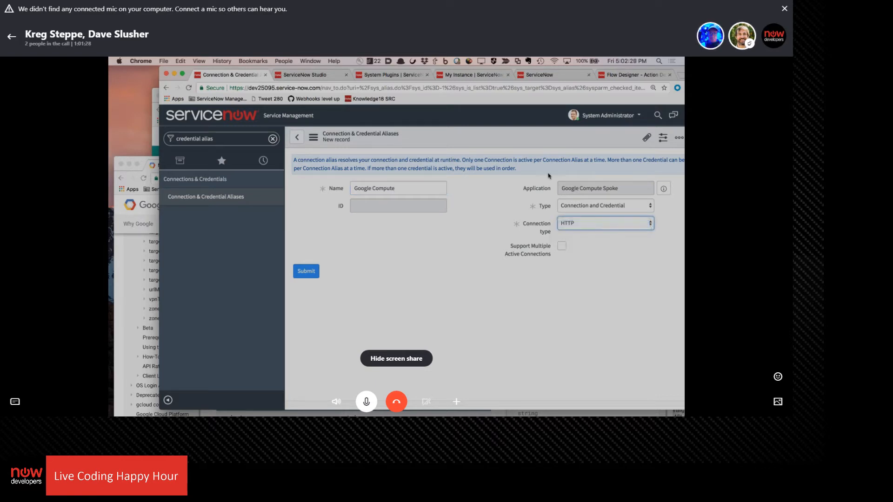
Try the Credential type on the new alias and switch it back to Connection and Credential
left_click(617, 205)
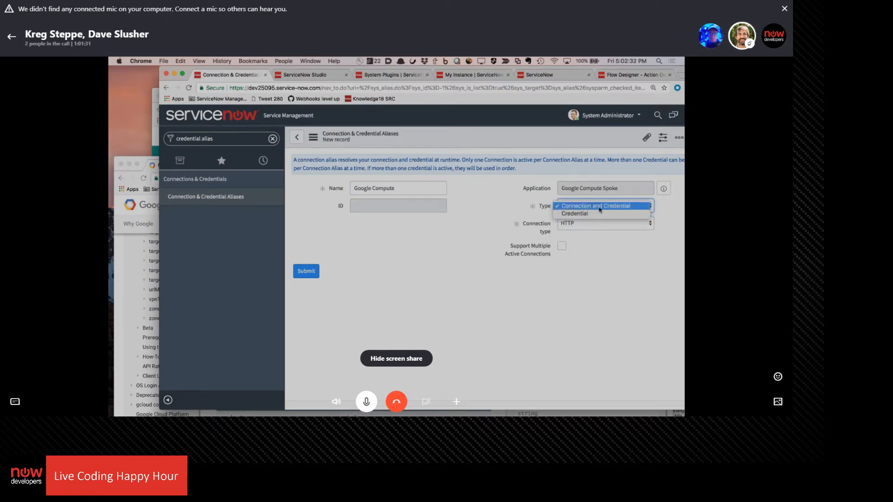
left_click(600, 208)
left_click(597, 209)
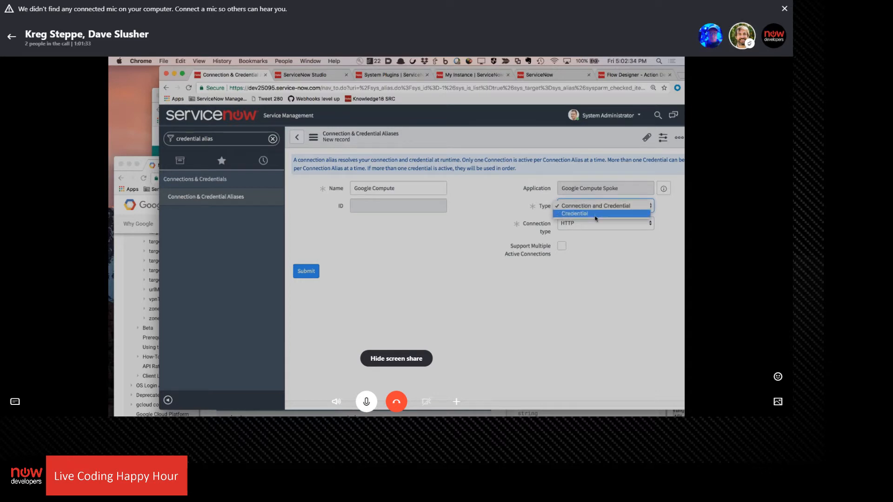
left_click(595, 214)
left_click(597, 209)
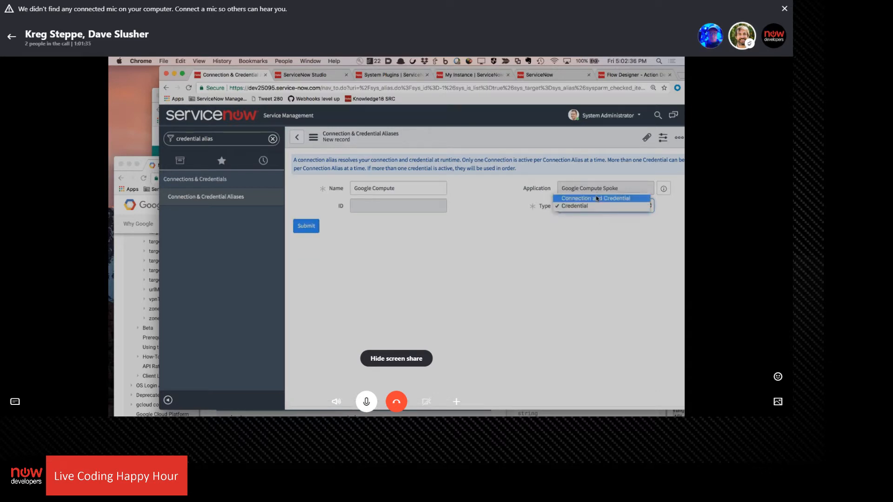
left_click(597, 198)
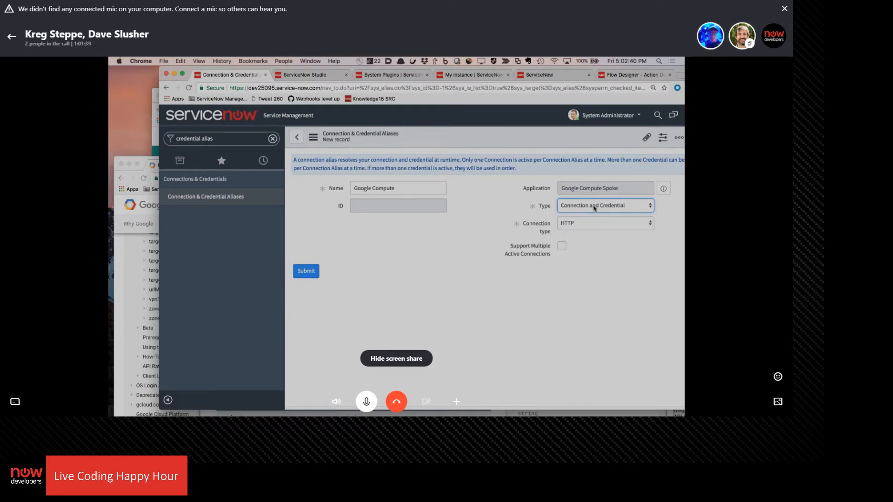
left_click(594, 209)
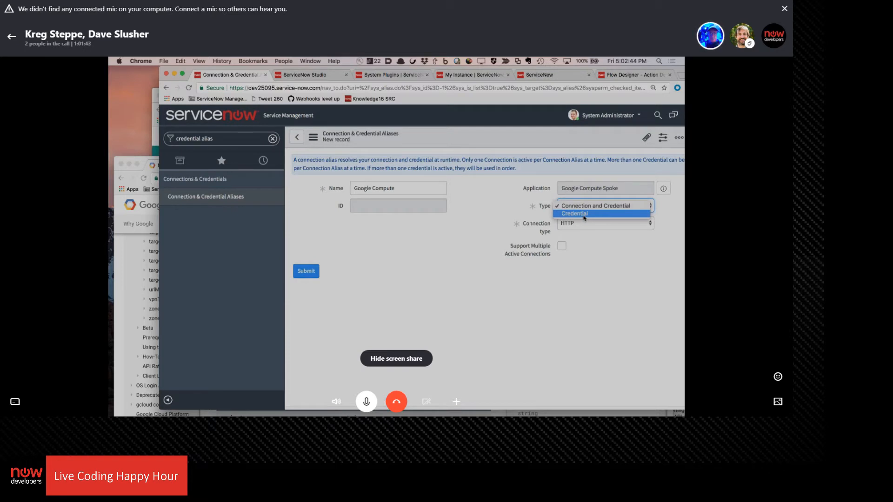
left_click(584, 214)
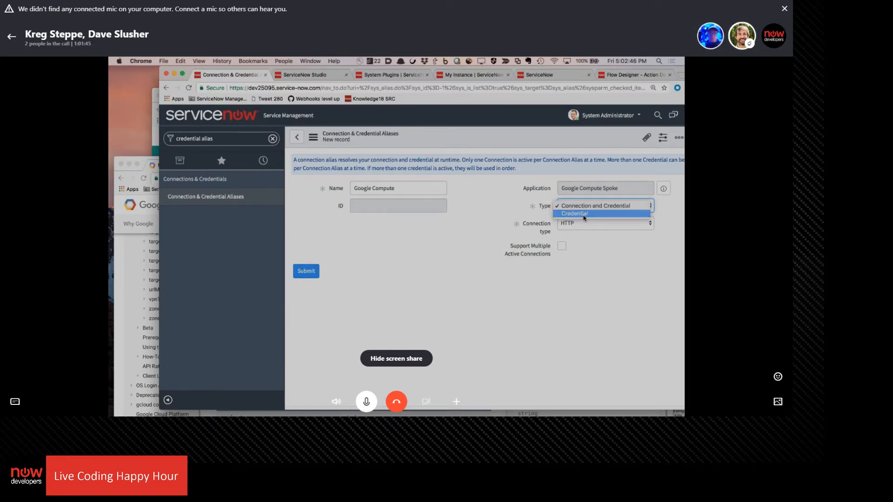
left_click(581, 209)
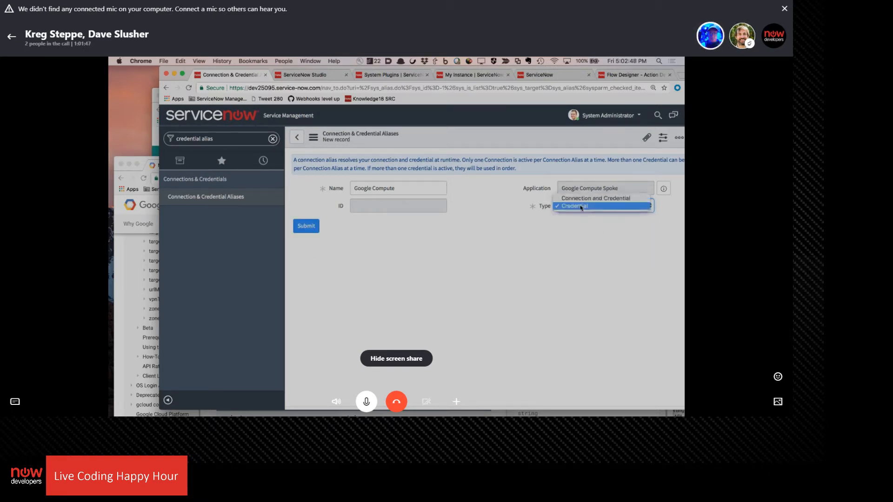
left_click(578, 201)
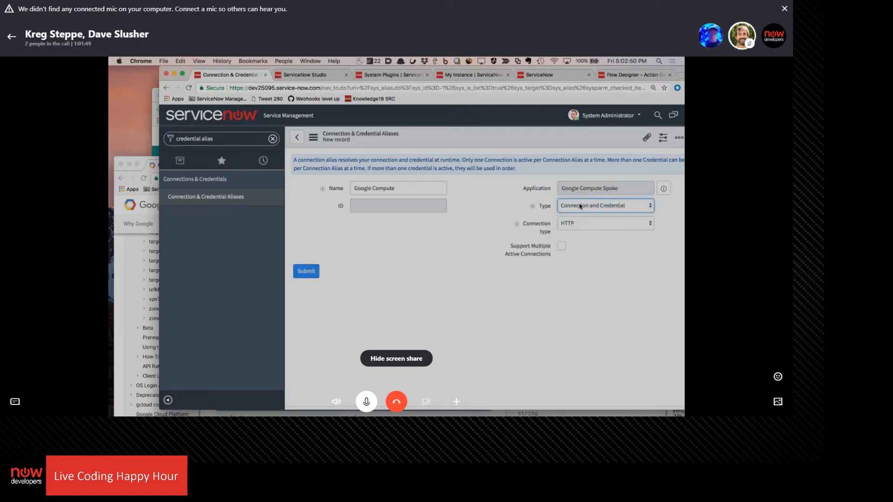
Set the new alias's type to Credential and submit the record
left_click(578, 207)
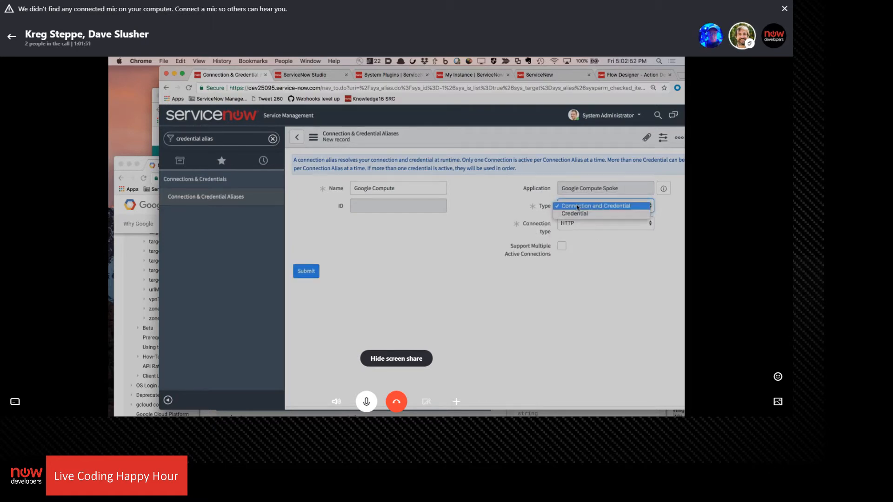
left_click(577, 214)
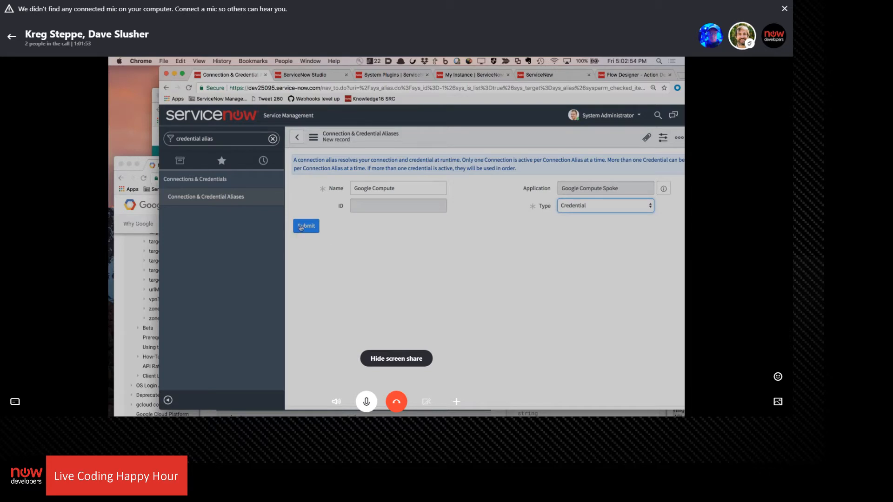
left_click(301, 227)
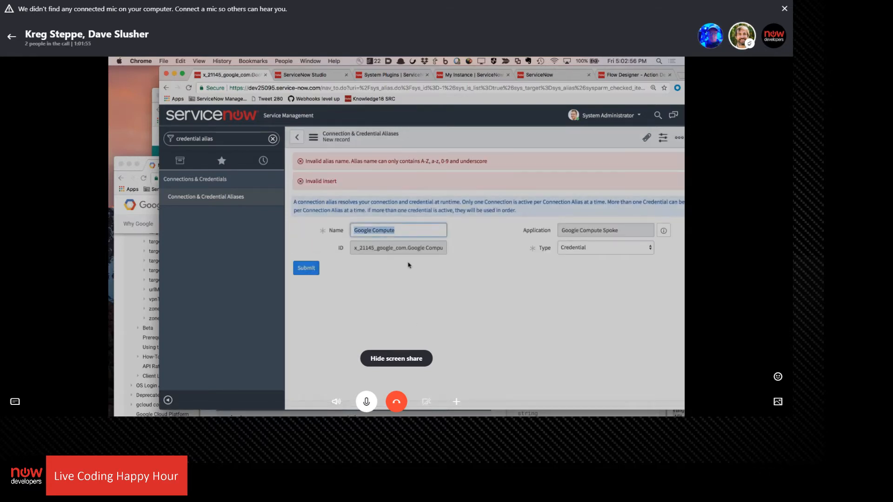
Rename the alias as GoogleCompute, without a space, and submit the record again
left_click(402, 231)
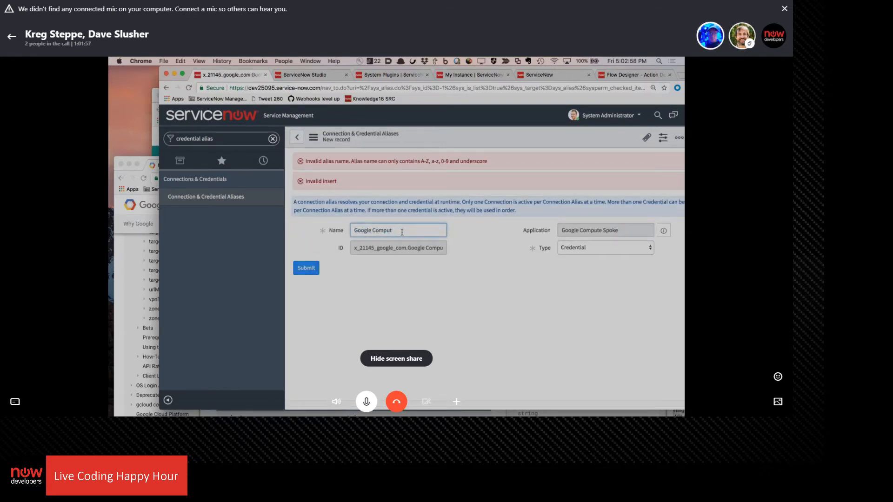
key("BackSpace")
key("BackSpace")
key("BackSpace")
key("BackSpace")
key("BackSpace")
key("BackSpace")
key("BackSpace")
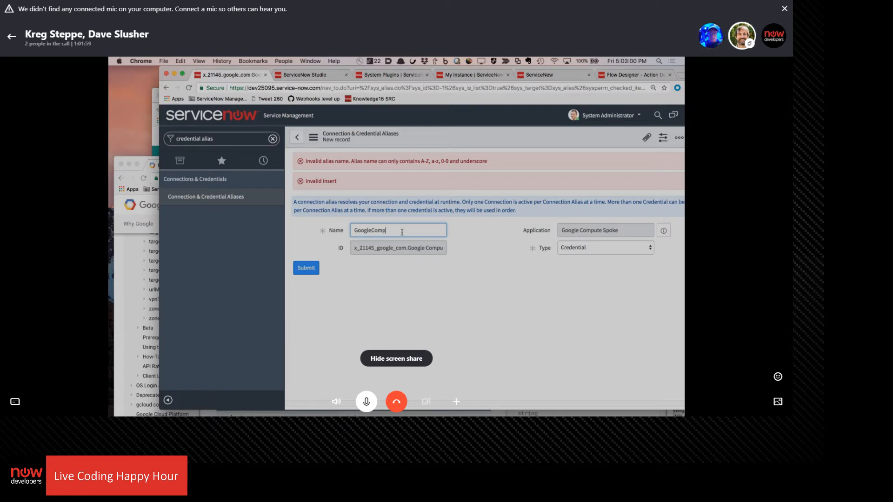
type("Compute")
left_click(304, 269)
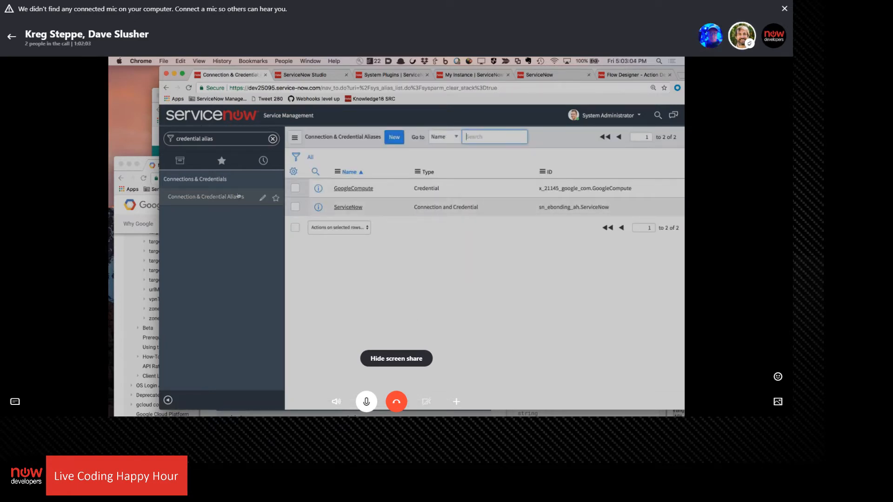
left_click(225, 139)
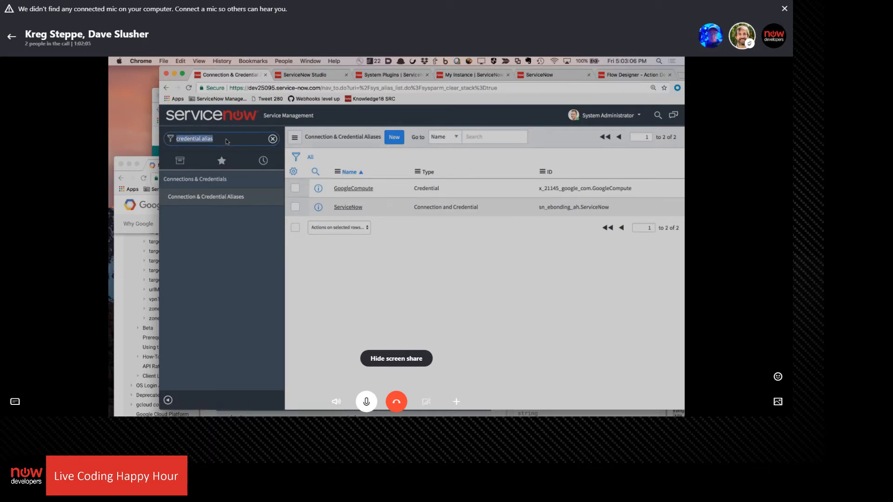
type("oauth")
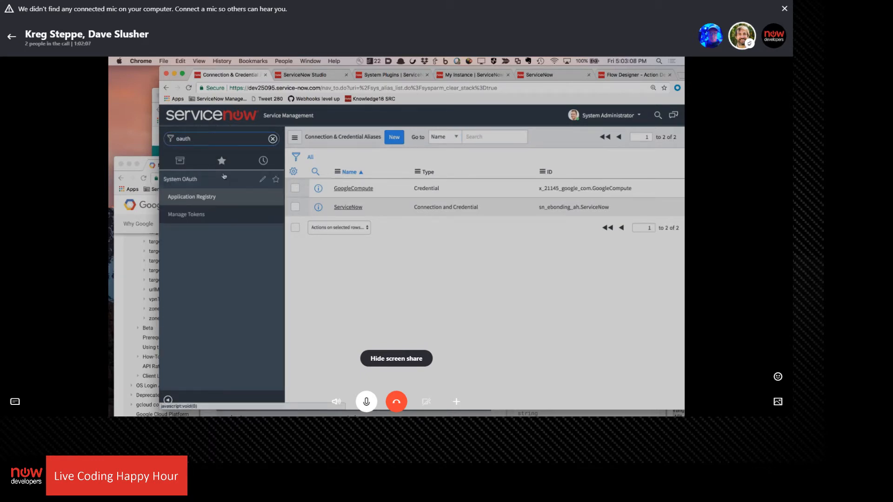
left_click(191, 196)
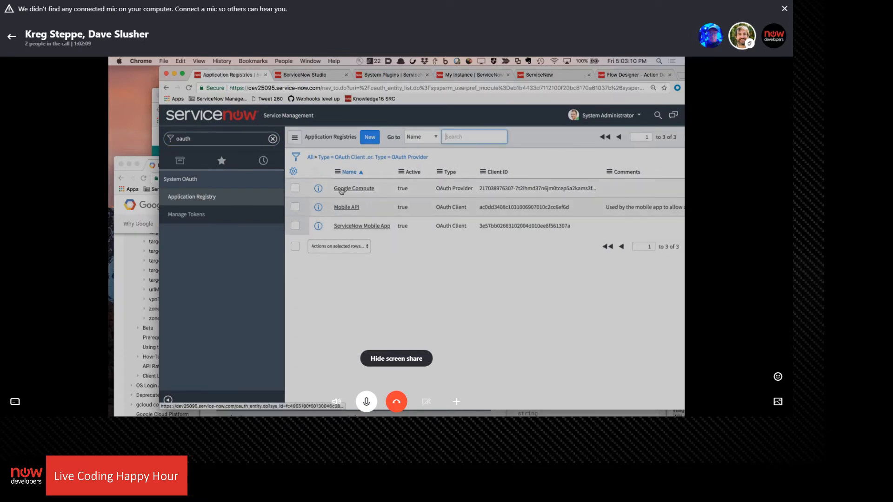
Filter the navigator for "credent", open the Credentials list, and open the Google Compute for LCHH credential record
left_click(223, 139)
type("cred")
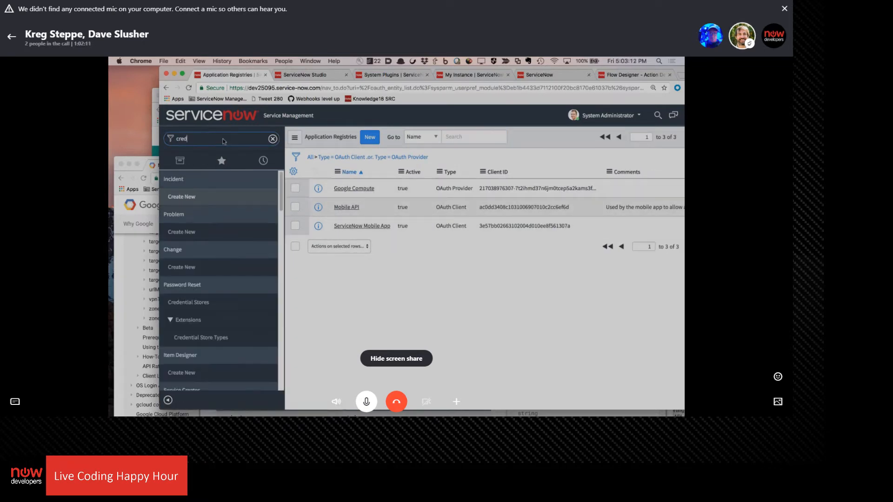
type("ent")
left_click(191, 289)
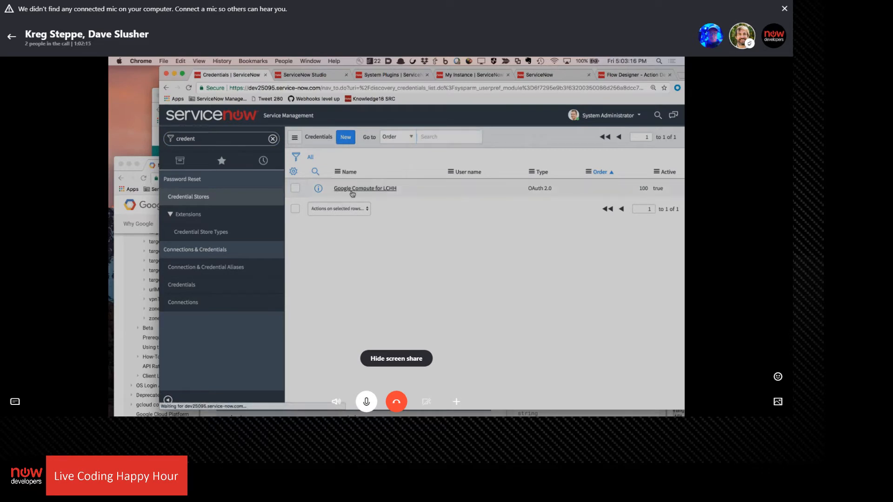
left_click(352, 189)
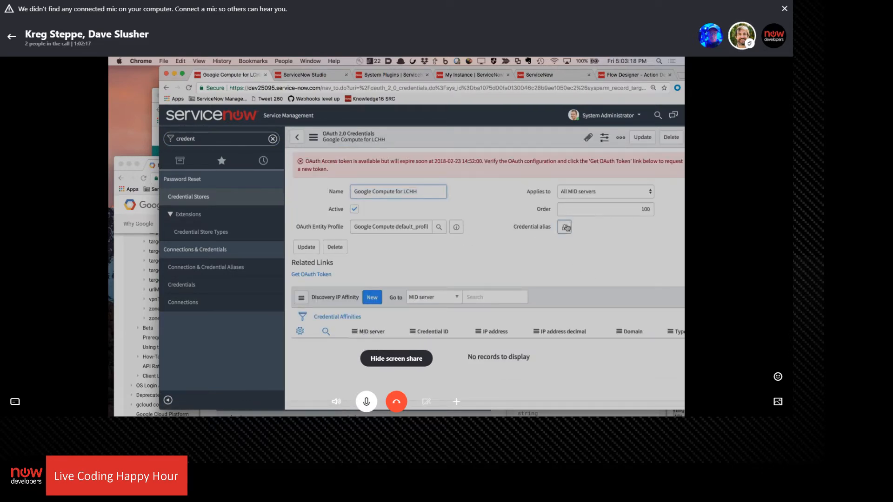
Assign the x_21145_google_com.GoogleCompute alias to the Google Compute for LCHH credential and update the record
left_click(565, 227)
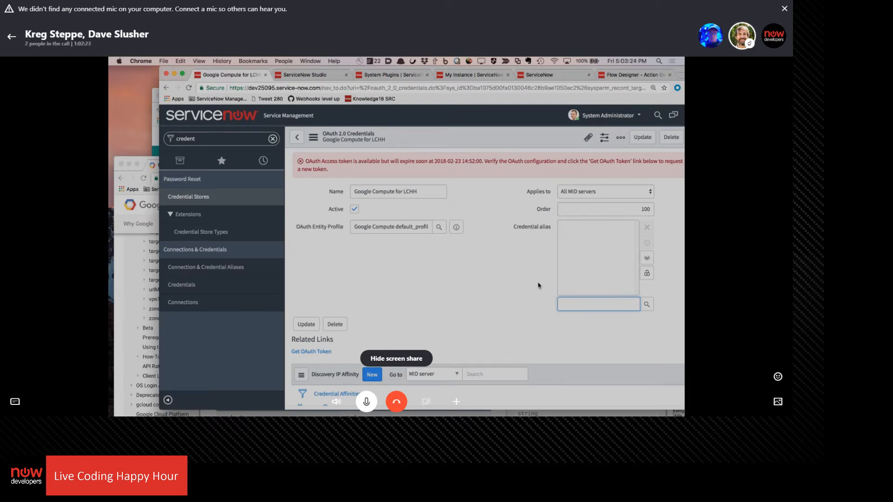
left_click(646, 304)
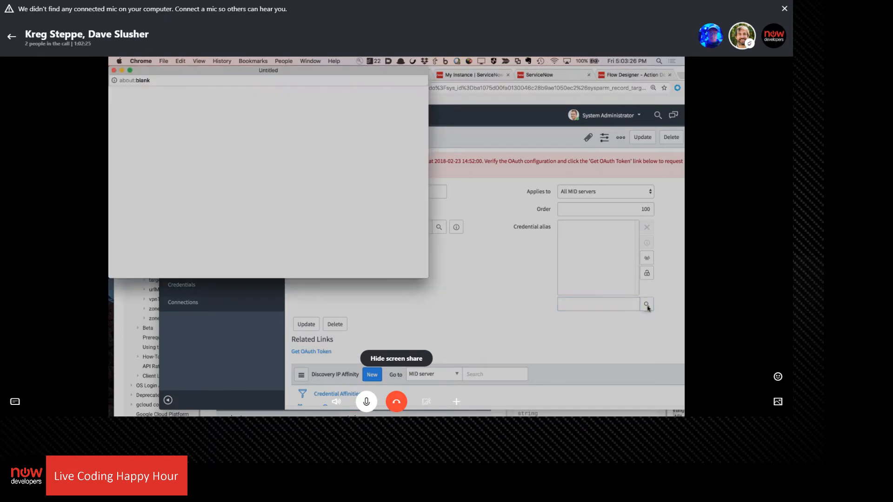
left_click(183, 159)
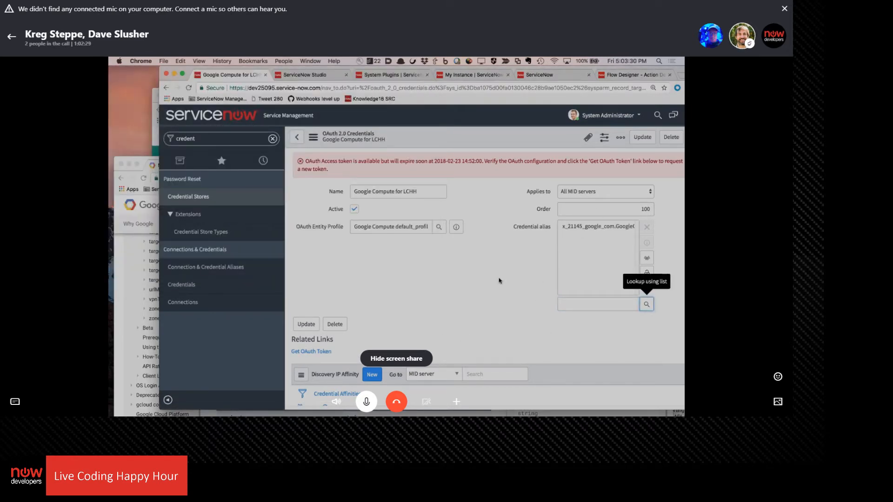
left_click(641, 137)
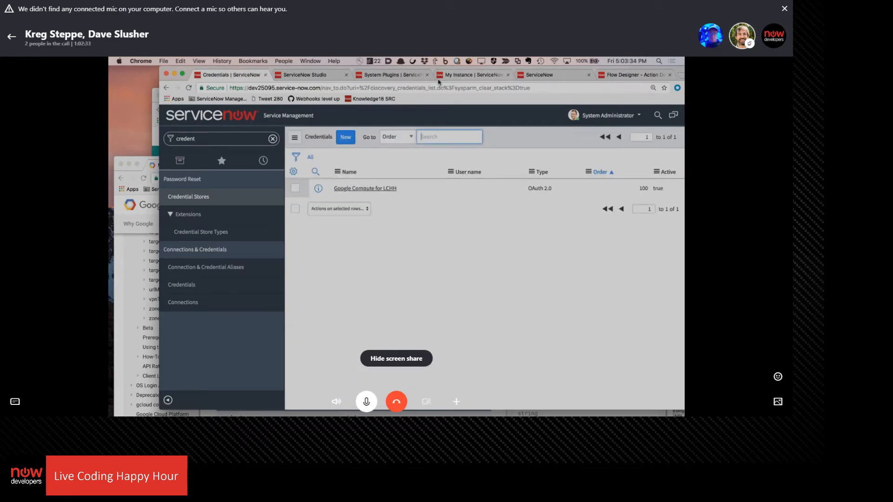
In the Flow Designer action's REST step, select the x_21145_google_com.GoogleCompute alias and set the HTTP method to POST
left_click(614, 76)
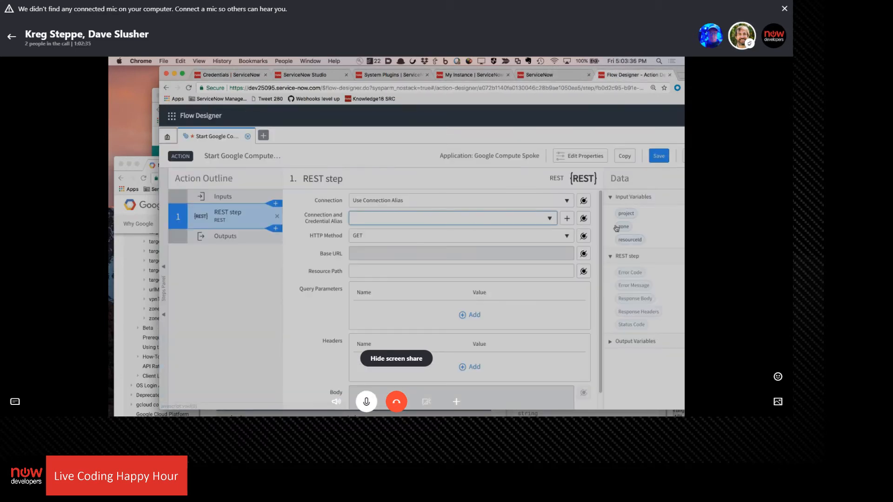
left_click(549, 218)
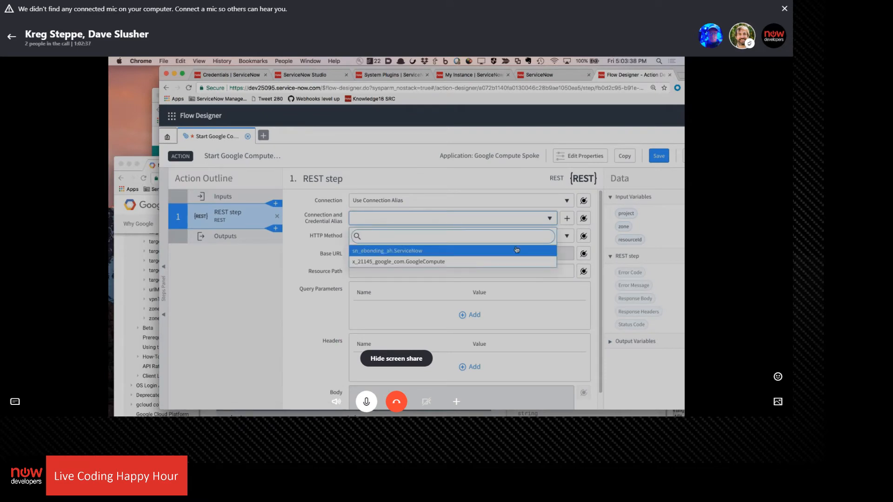
left_click(494, 262)
left_click(381, 237)
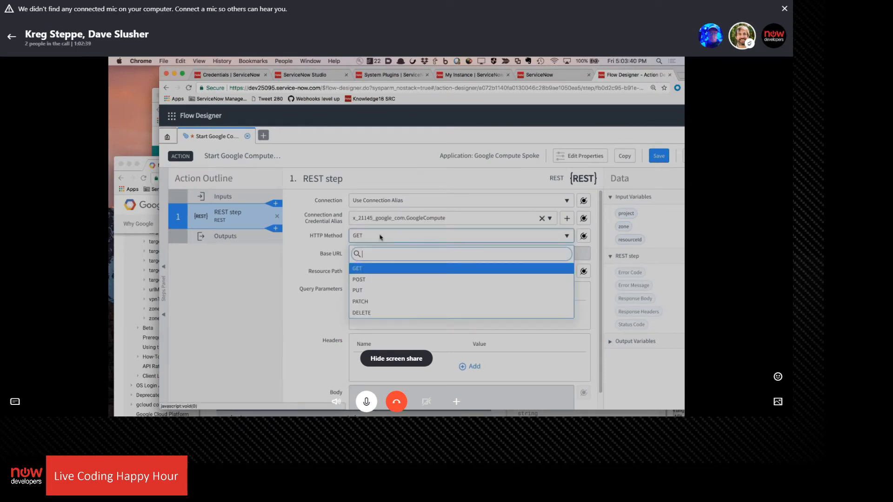
left_click(391, 237)
left_click(399, 240)
left_click(378, 279)
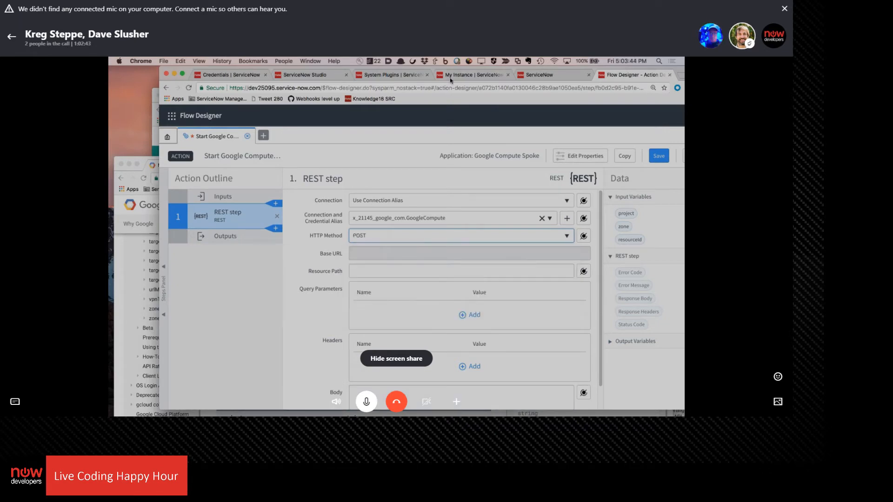
Copy the instances.start request URL from the Google Cloud documentation and paste it into the REST step's Resource Path
left_click(115, 226)
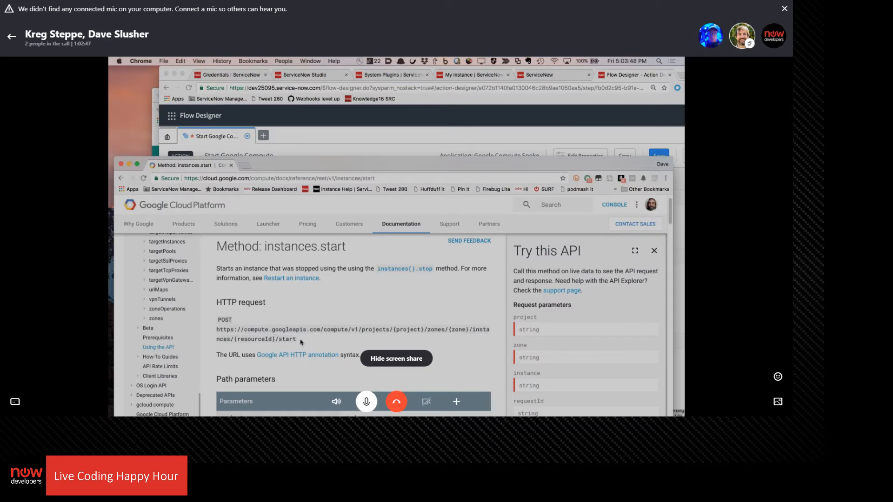
left_click_drag(300, 342, 216, 329)
key("super+c")
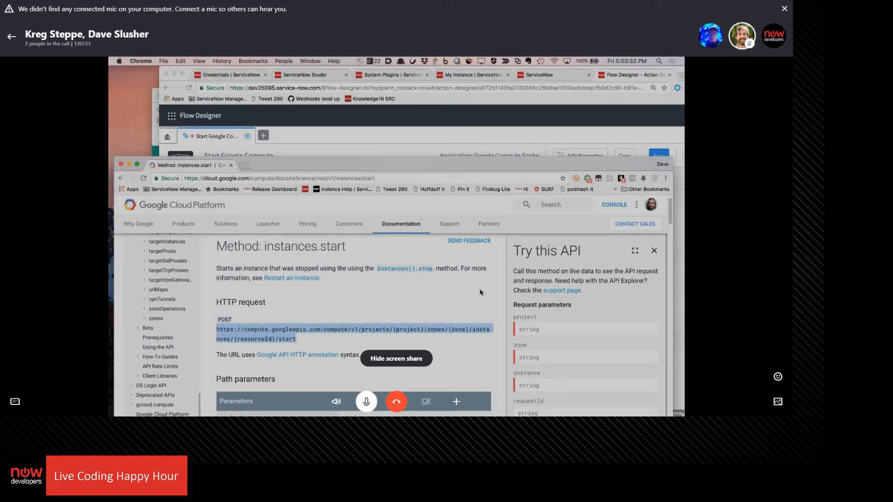
scroll(420, 291, "down", 6)
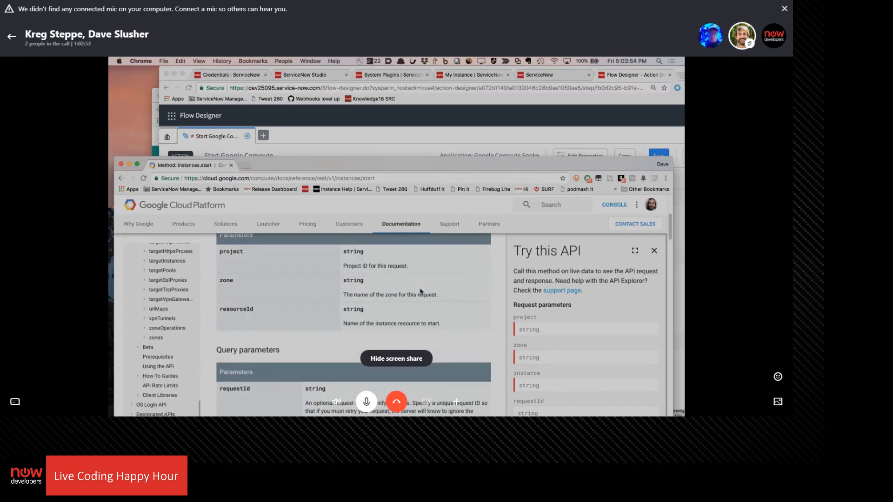
scroll(421, 291, "down", 5)
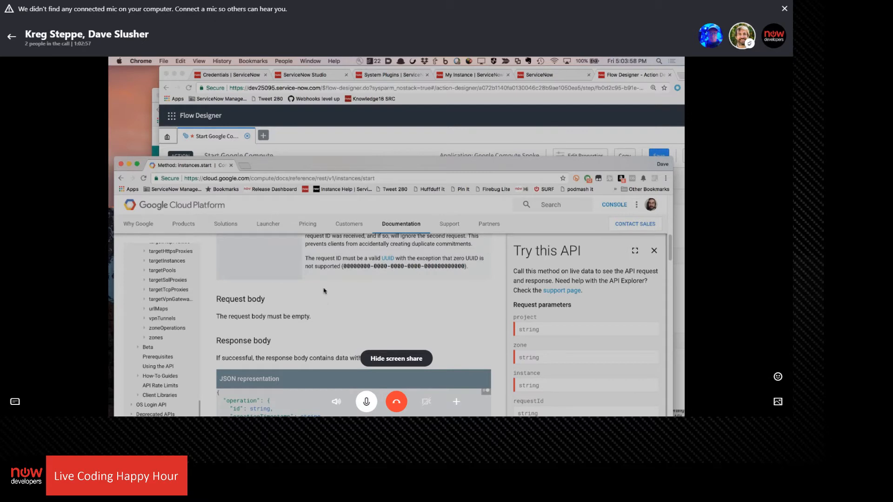
left_click(369, 130)
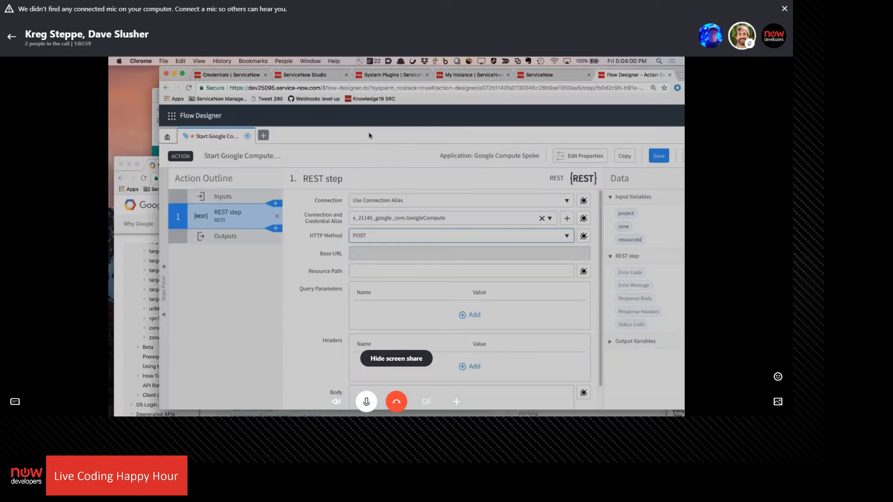
left_click(377, 270)
key("super+v")
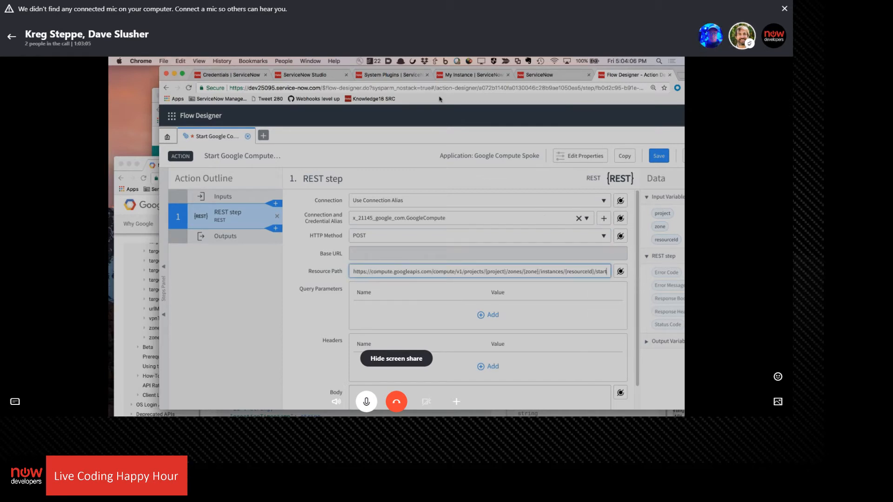
Replace the {project} placeholder in the Resource Path with the project input variable
left_click_drag(585, 72, 563, 63)
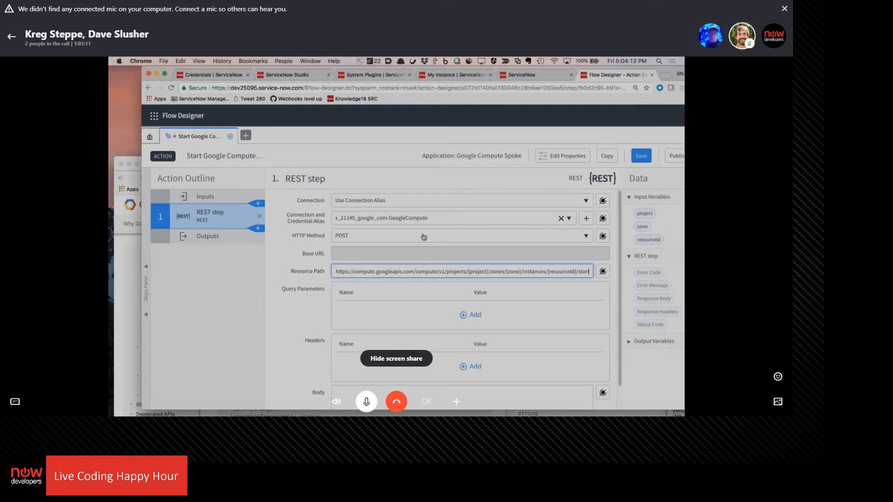
scroll(406, 289, "down", 1)
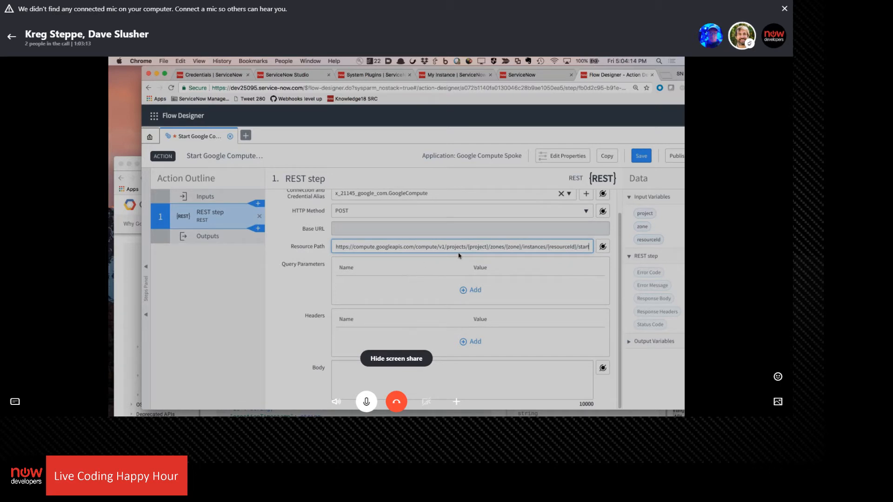
left_click(488, 247)
key("BackSpace")
key("BackSpace")
key("BackSpace")
key("BackSpace")
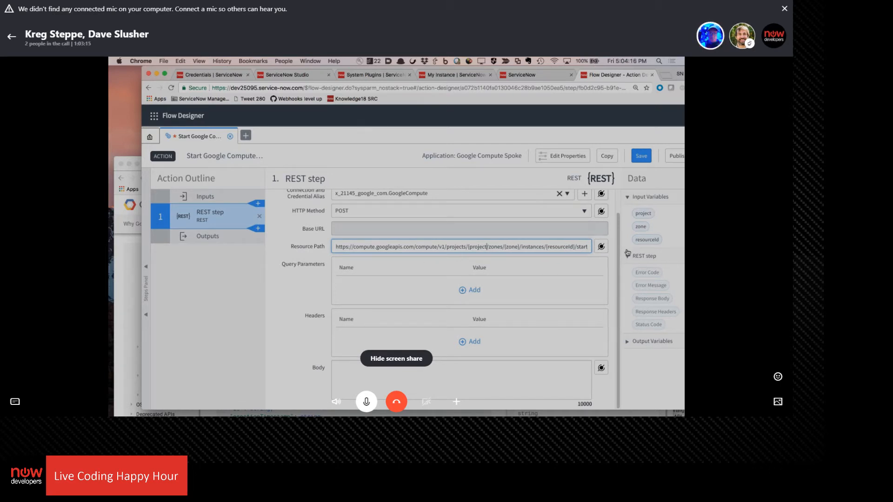
key("BackSpace")
key("BackSpace")
key("BackSpace")
key("BackSpace")
key("BackSpace")
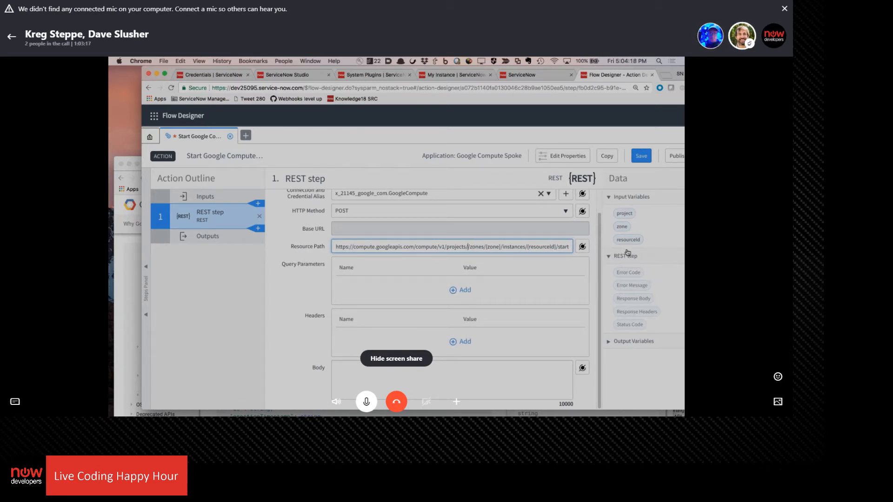
left_click(582, 247)
left_click(568, 295)
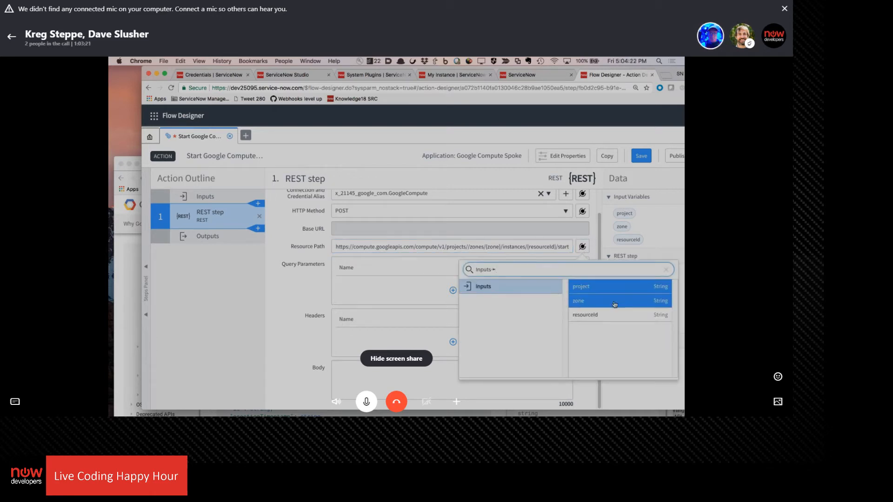
left_click(592, 288)
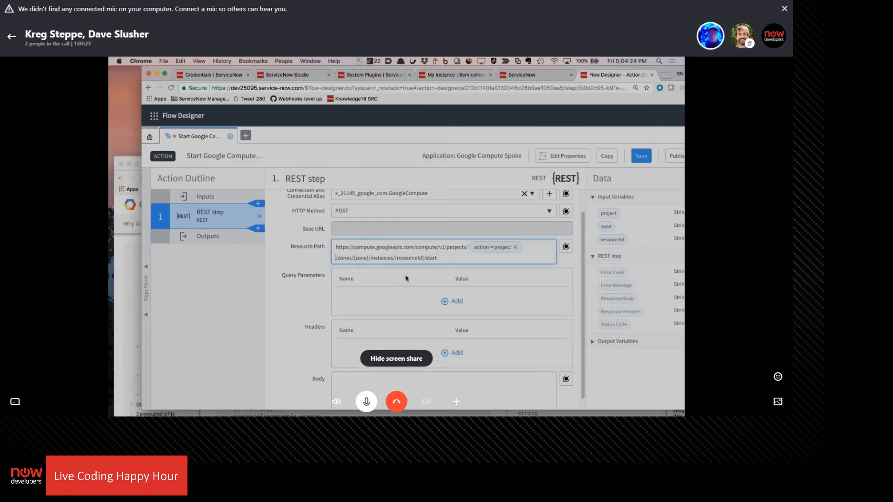
Replace the {zone} placeholder in the Resource Path with the zone input variable
key("BackSpace")
key("BackSpace")
key("BackSpace")
key("BackSpace")
key("BackSpace")
key("BackSpace")
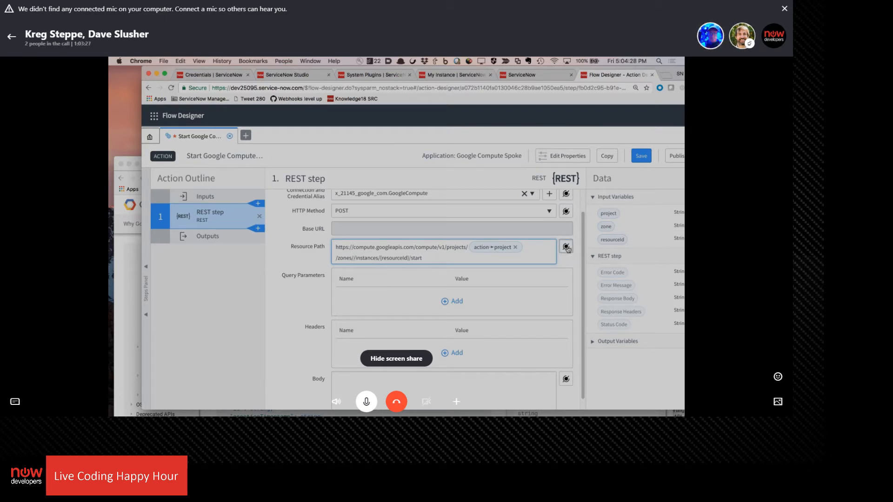
left_click(566, 246)
left_click(553, 291)
left_click(577, 301)
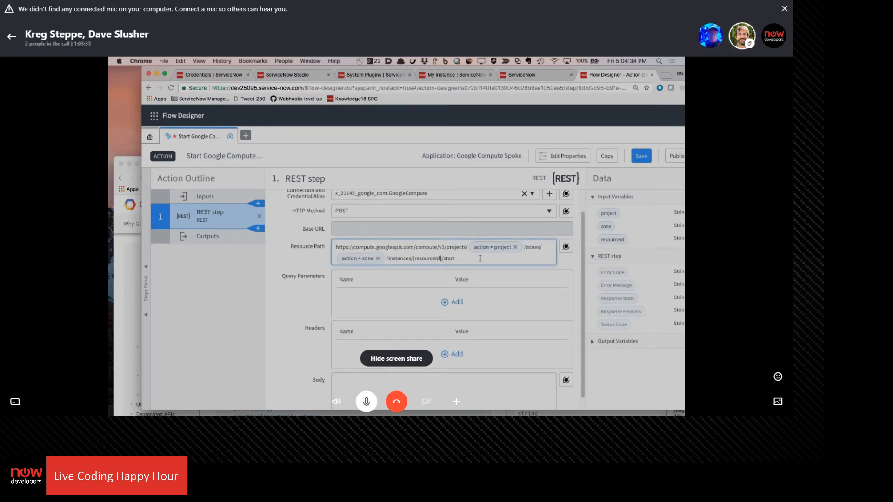
Replace the {resourceId} placeholder in the Resource Path with the resourceId input variable
key("BackSpace")
key("BackSpace")
key("BackSpace")
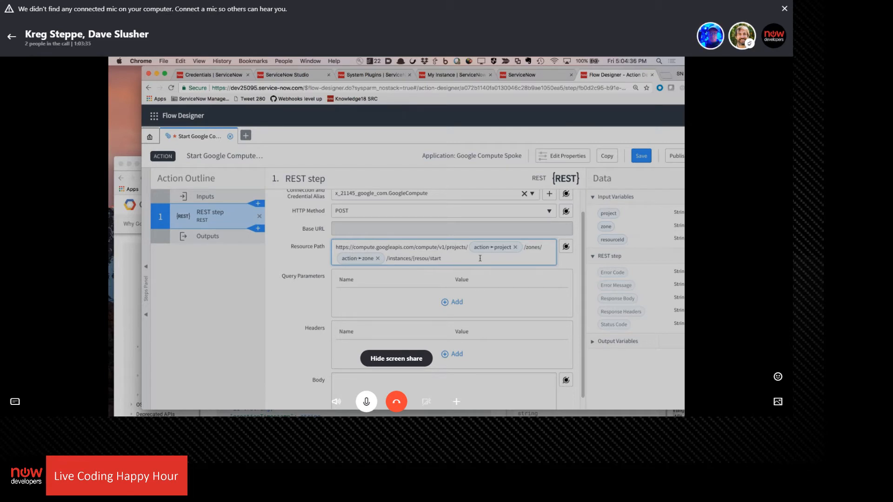
key("BackSpace")
key("BackSpace")
key("BackSpace")
left_click(566, 246)
left_click(536, 291)
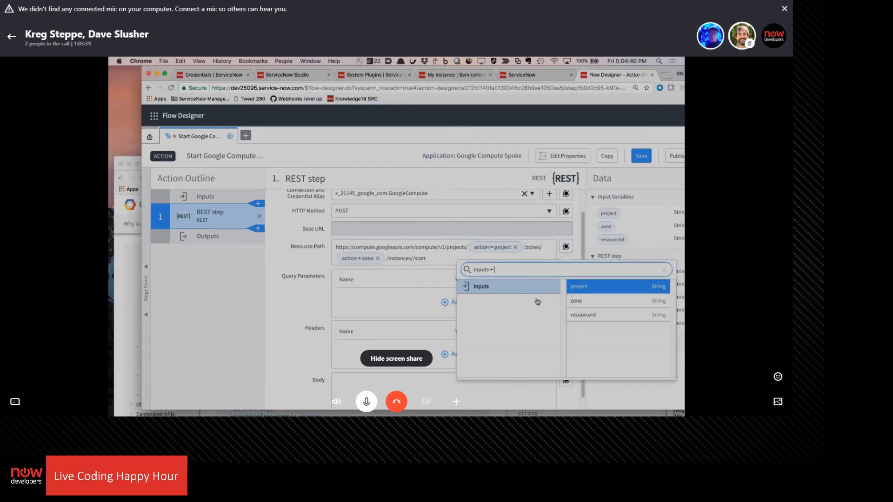
left_click(586, 316)
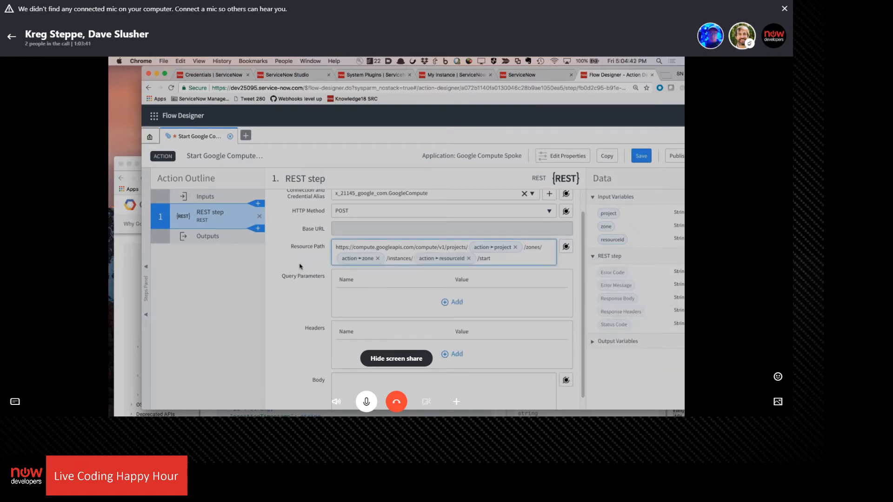
Compare the REST step with the query parameter and request body requirements in the Google Cloud instances.start documentation
left_click(126, 291)
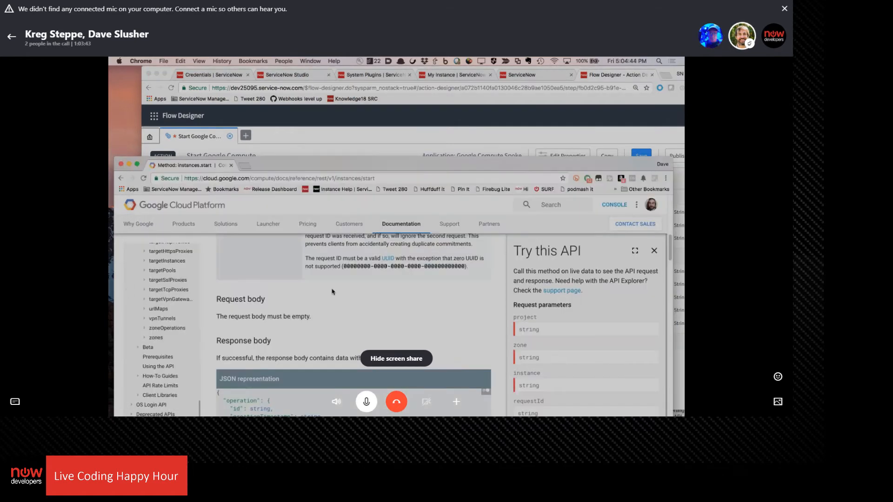
scroll(333, 292, "up", 5)
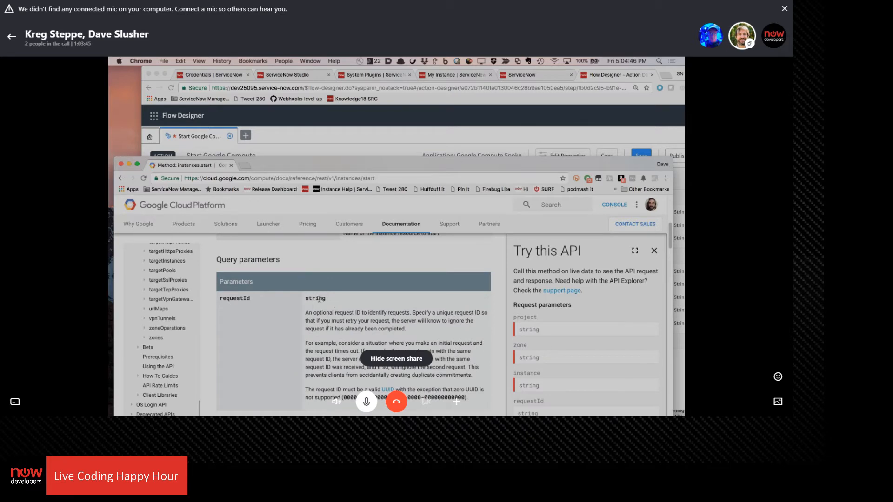
scroll(332, 338, "down", 3)
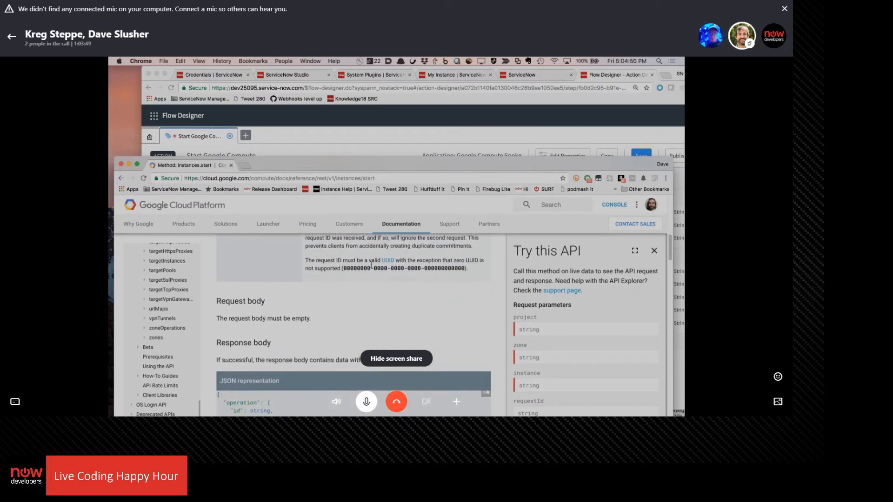
scroll(385, 313, "up", 2)
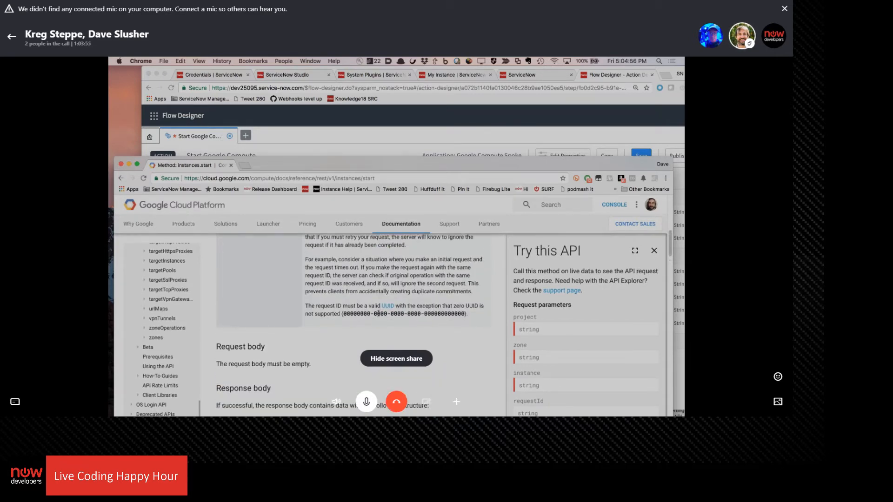
scroll(378, 314, "up", 2)
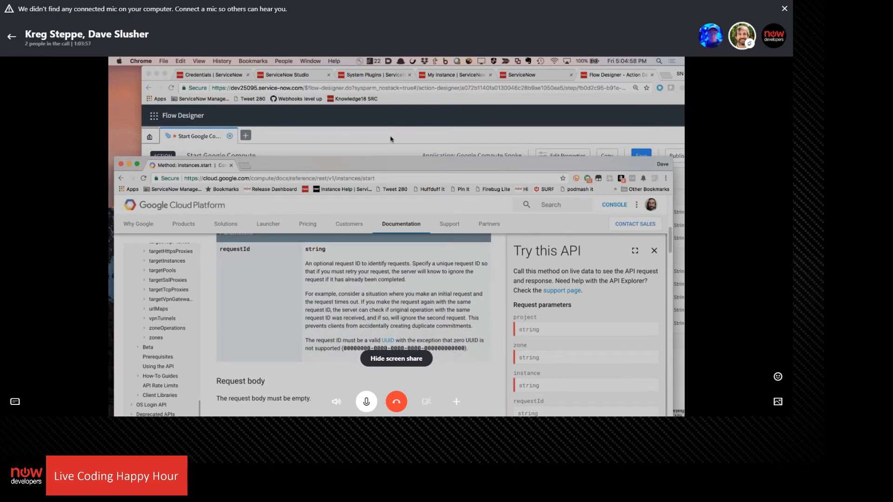
scroll(350, 339, "up", 4)
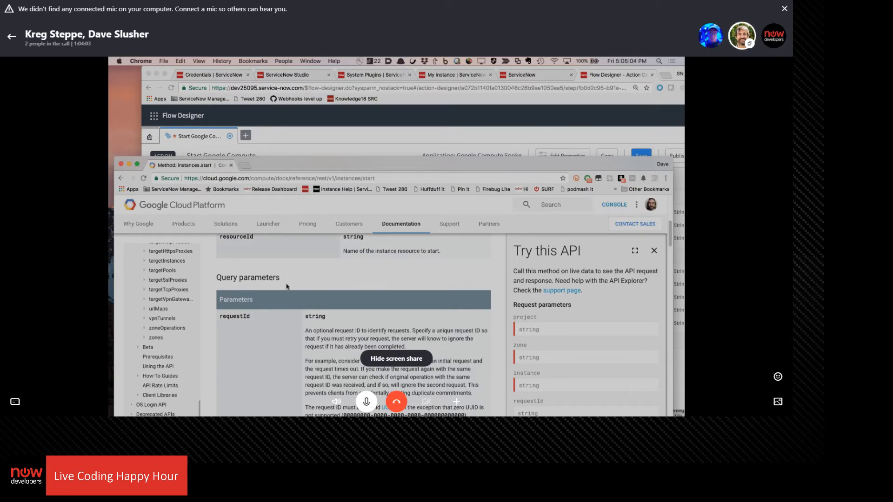
left_click(365, 136)
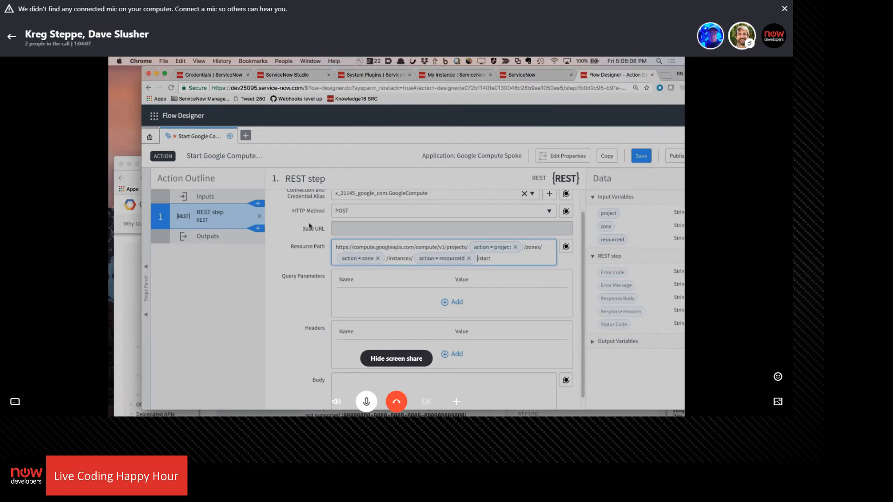
scroll(325, 223, "down", 1)
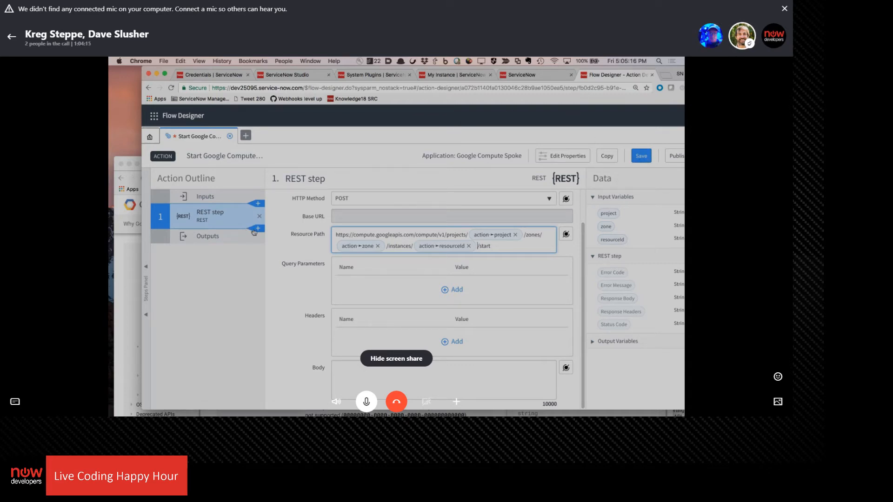
left_click(126, 316)
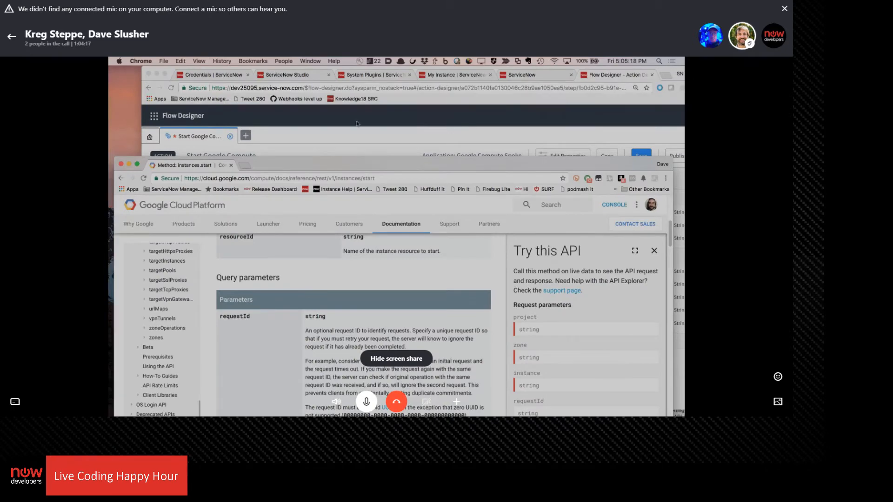
double_click(356, 163)
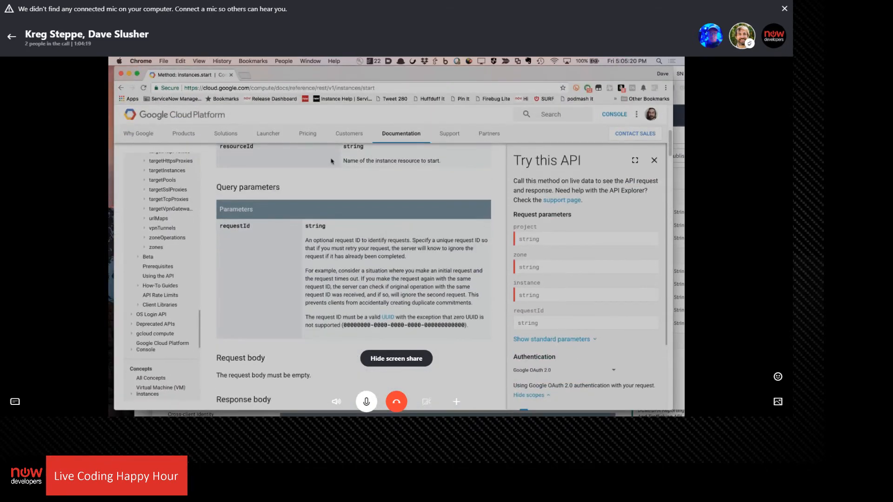
Examine the response body structure in the Google Cloud instances.start documentation
scroll(302, 290, "down", 3)
scroll(334, 273, "down", 2)
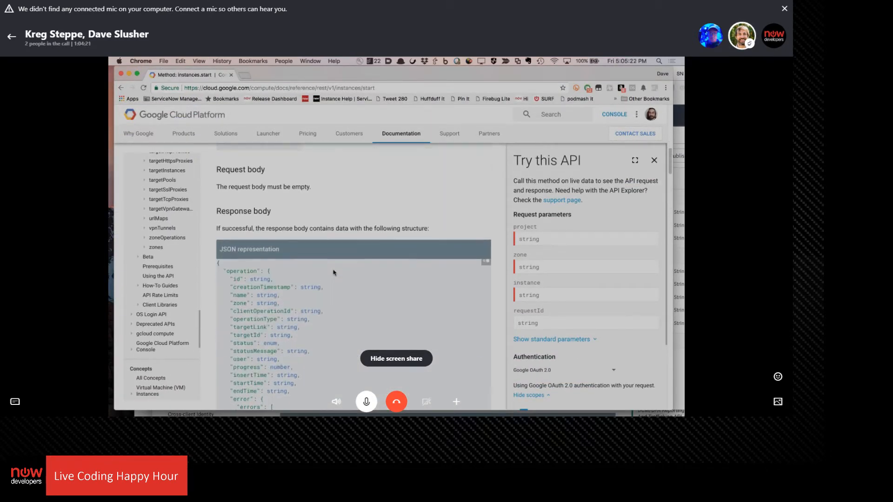
scroll(286, 272, "down", 3)
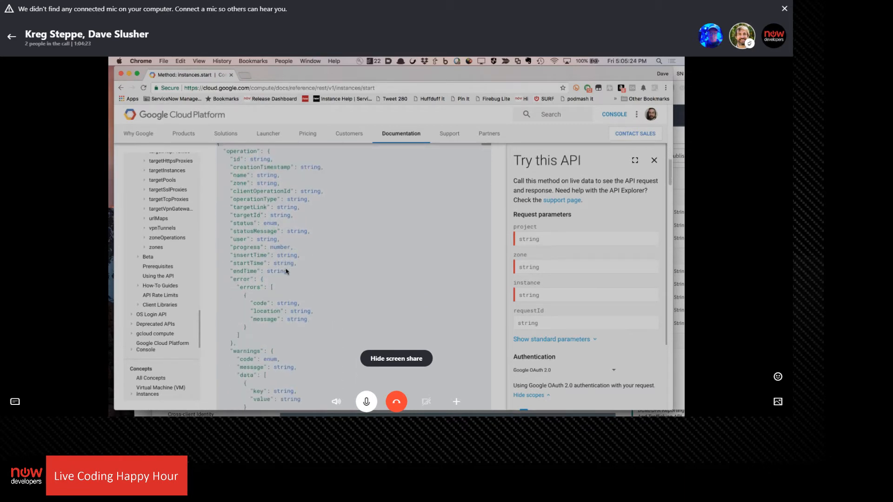
scroll(302, 218, "down", 4)
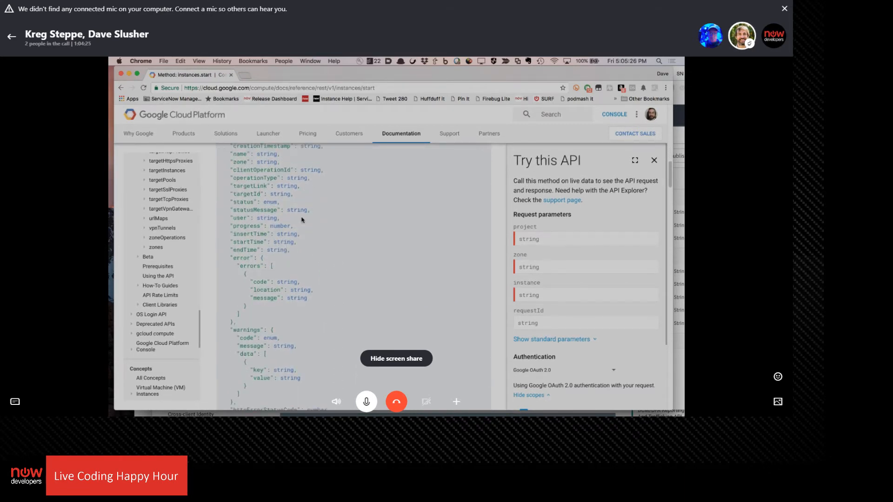
Return to Flow Designer and try to save the action draft with the full URL in the Resource Path
left_click(679, 114)
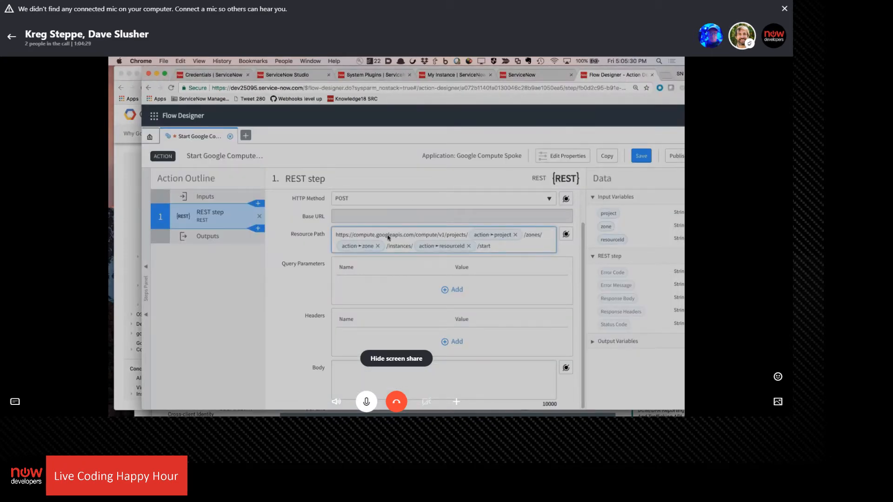
left_click(643, 157)
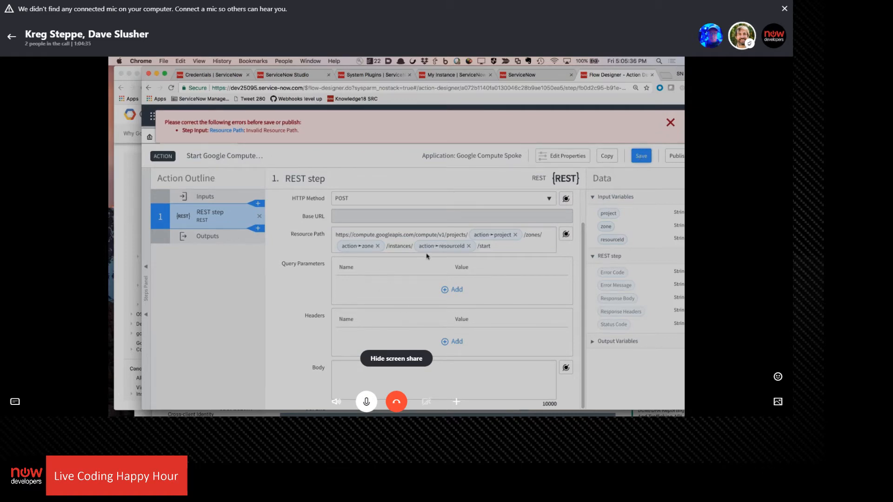
left_click(500, 243)
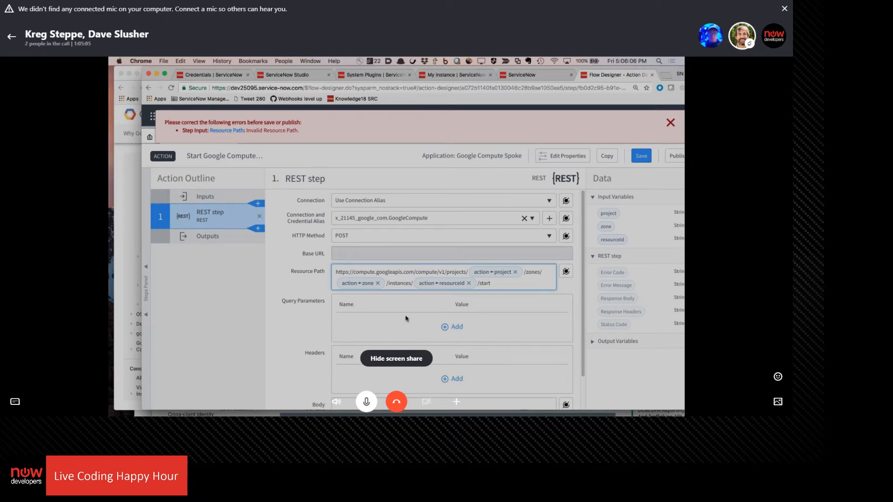
scroll(406, 318, "down", 2)
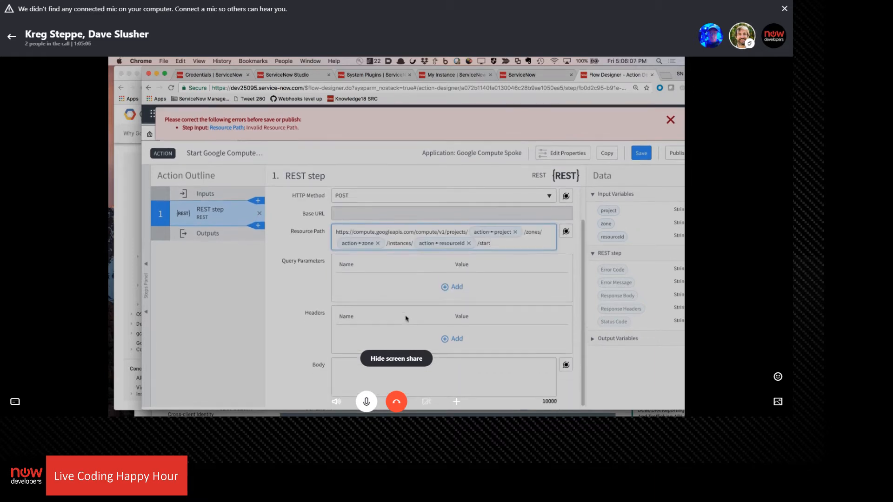
left_click(646, 155)
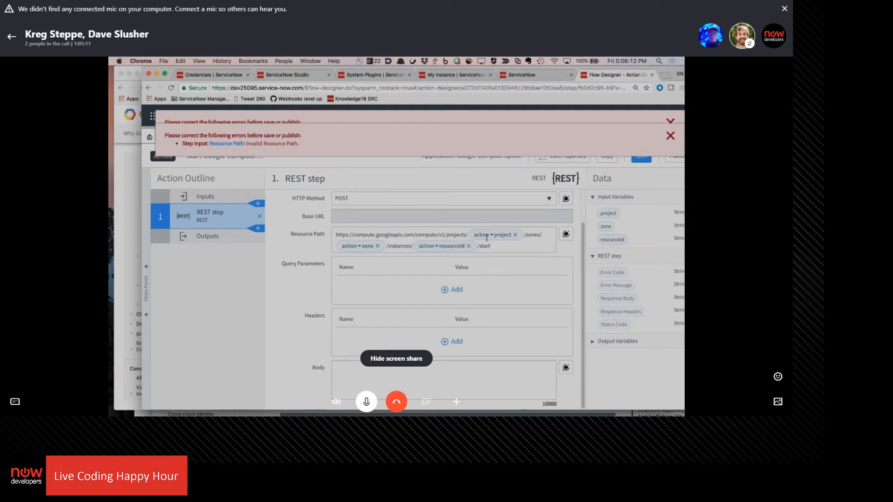
left_click_drag(415, 234, 400, 192)
key("ctrl+c")
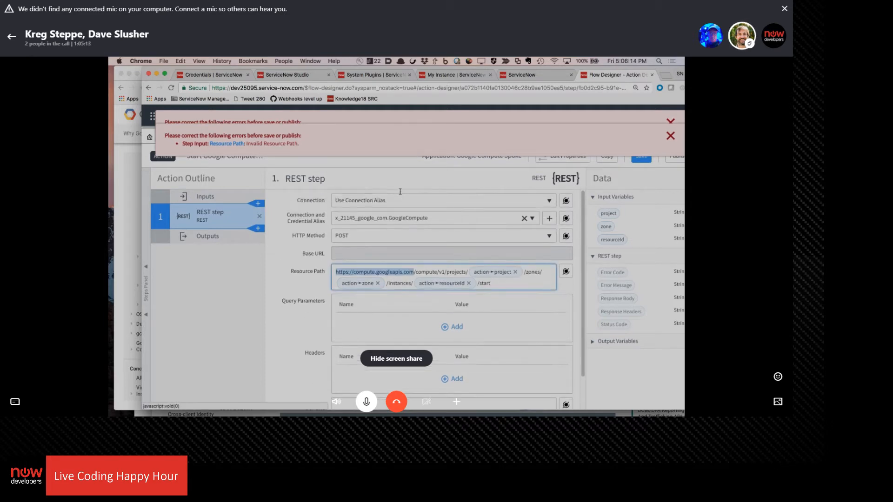
key("BackSpace")
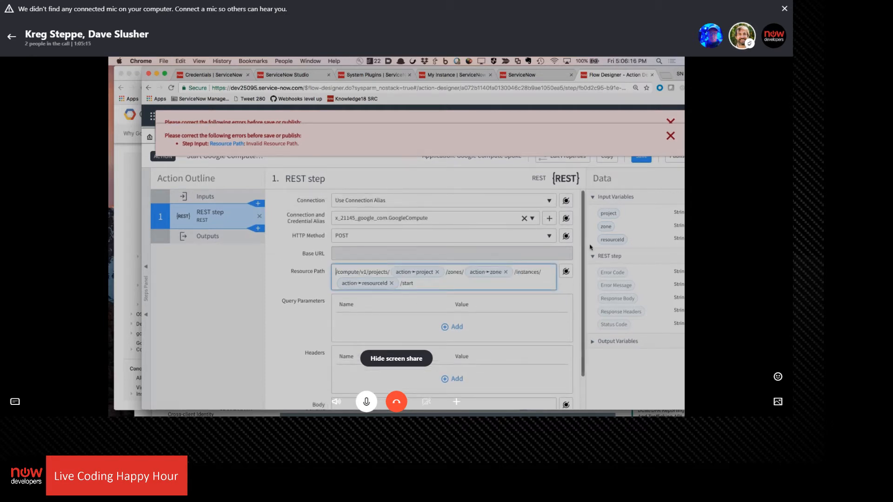
left_click(641, 162)
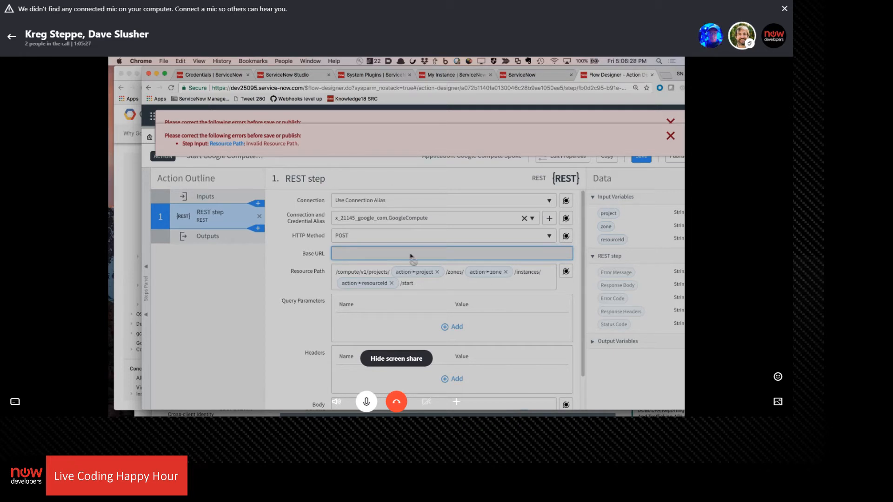
left_click(548, 201)
left_click(459, 233)
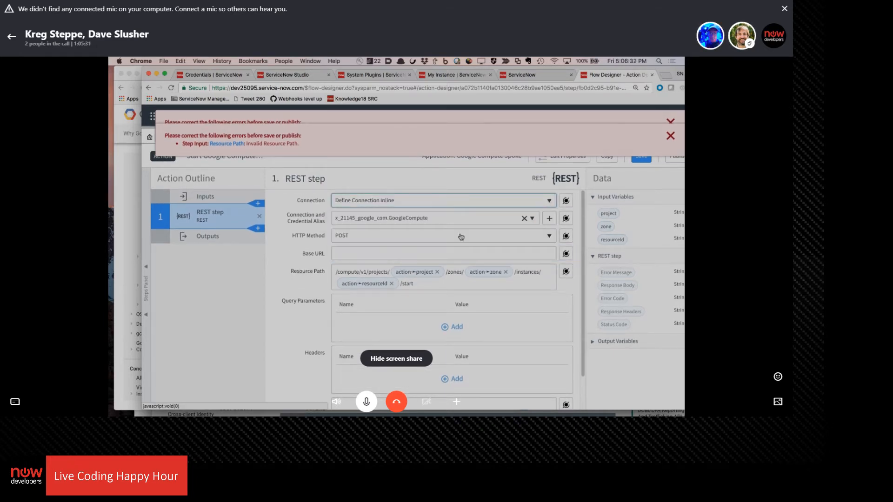
left_click(431, 254)
key("ctrl+v")
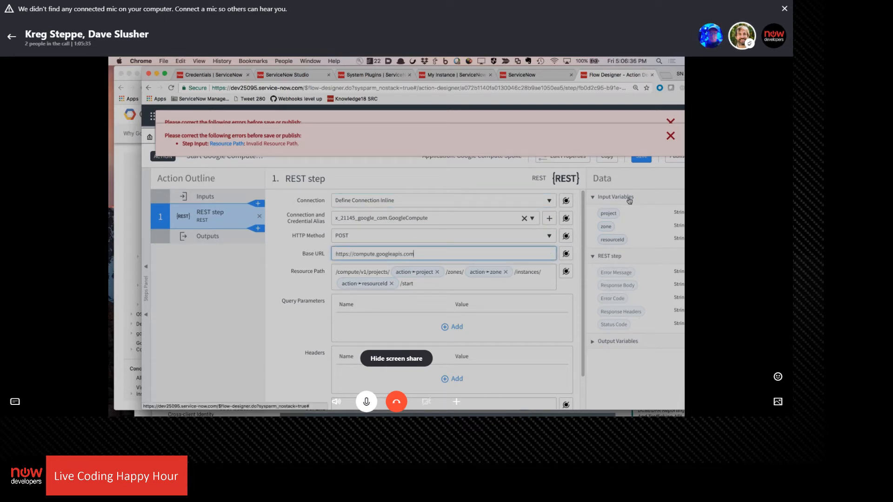
left_click(644, 161)
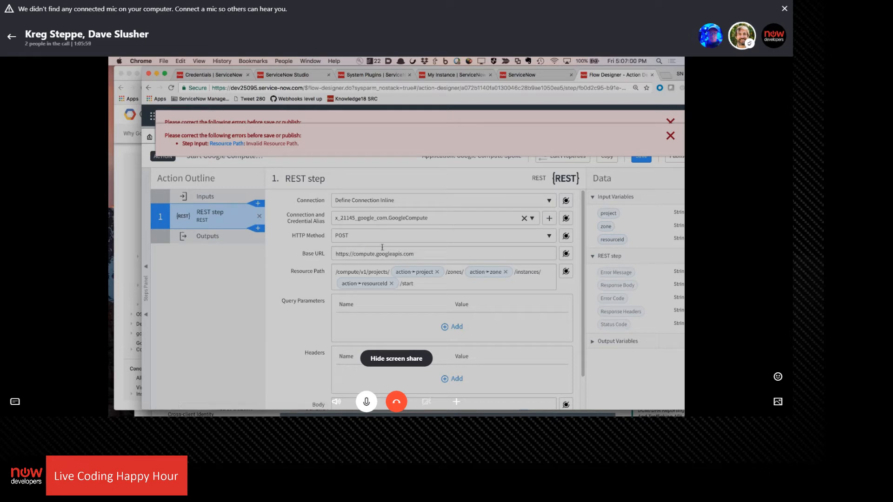
left_click(670, 136)
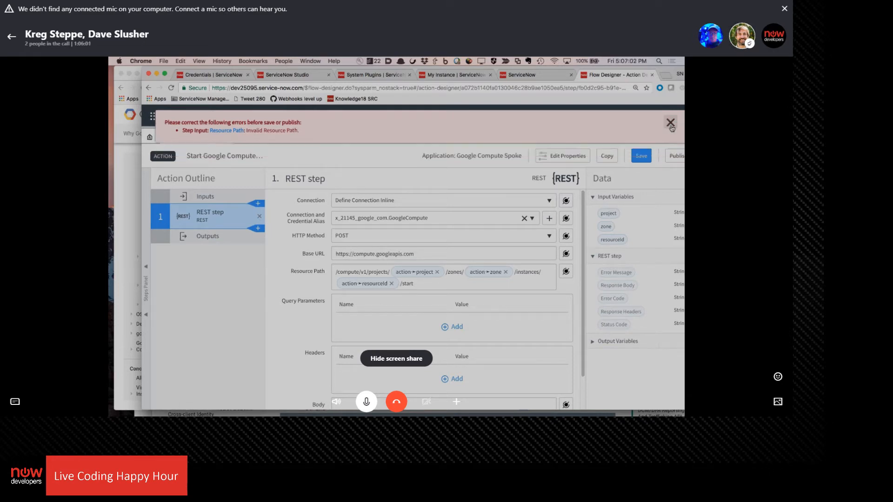
left_click(671, 122)
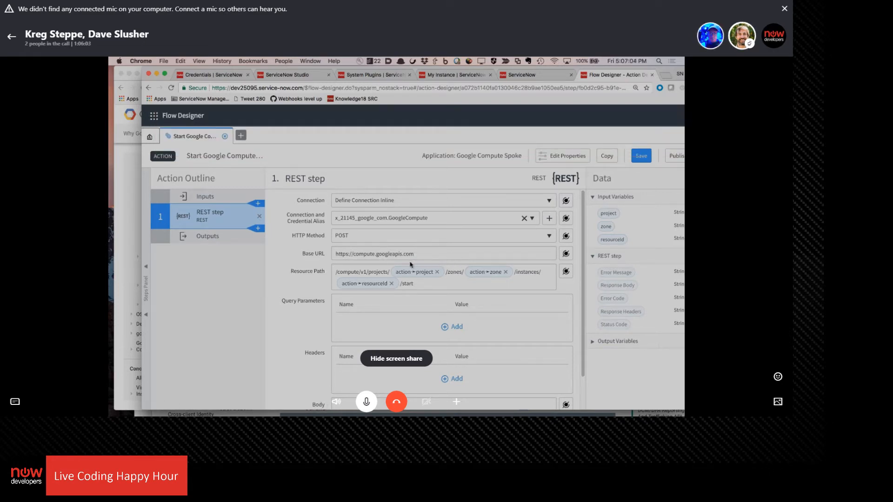
left_click(417, 202)
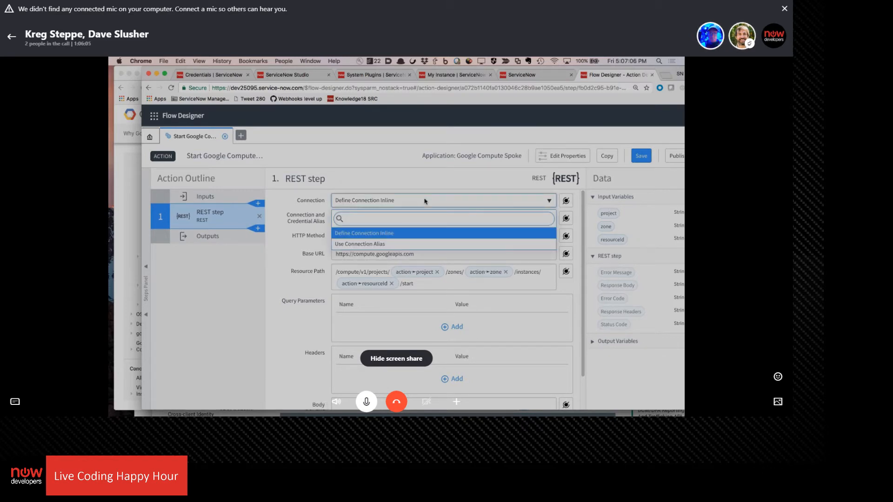
key("Down")
key("Escape")
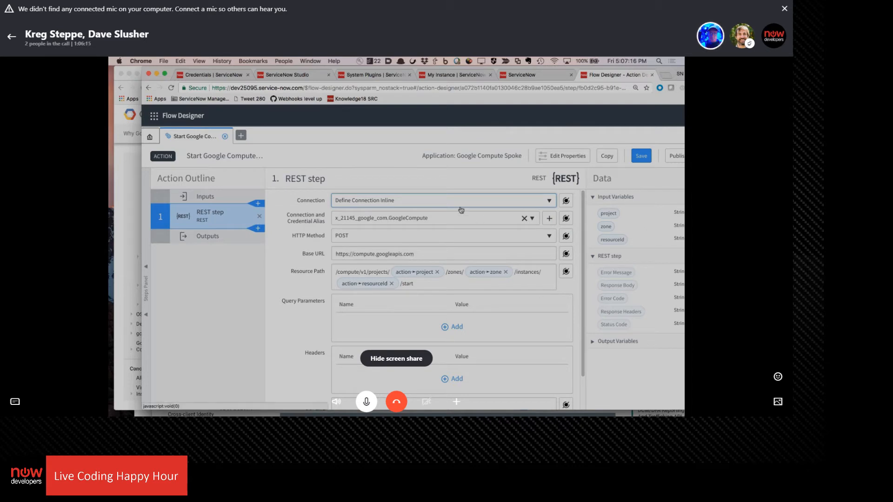
Check the REST step's settings and save the draft of the Start Google Compute VM action again
left_click_drag(604, 79, 576, 79)
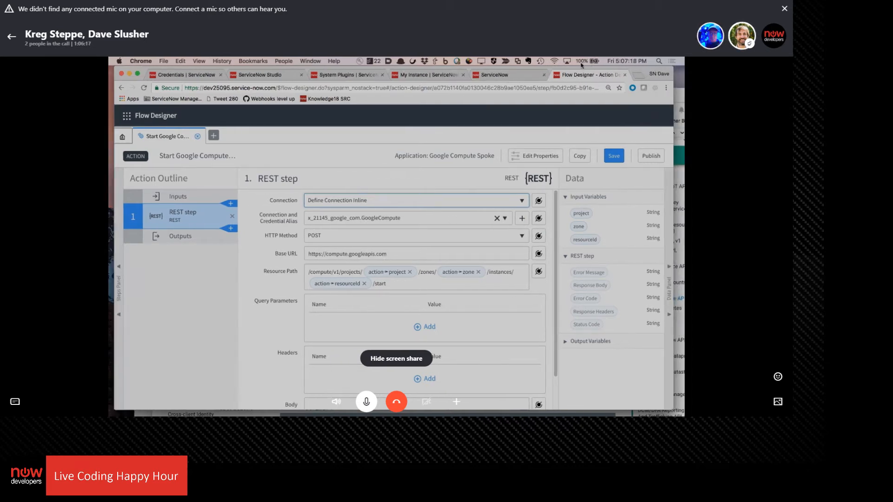
scroll(435, 222, "down", 2)
scroll(434, 223, "up", 1)
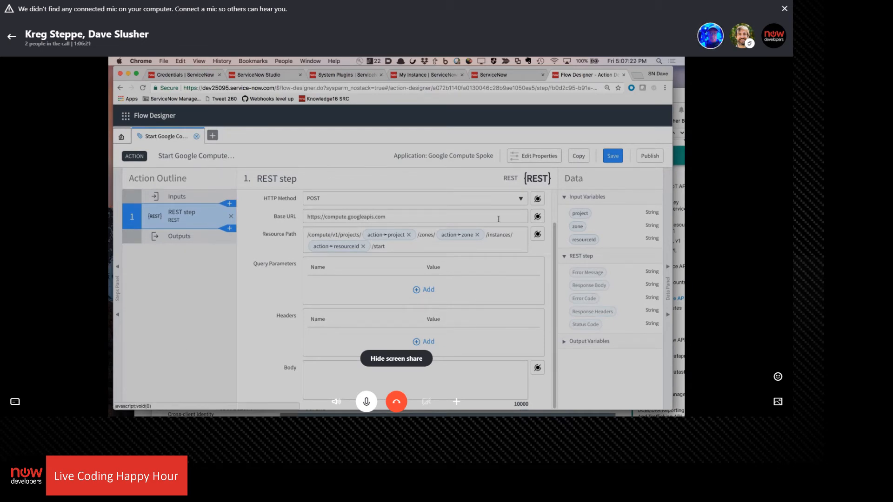
left_click(608, 157)
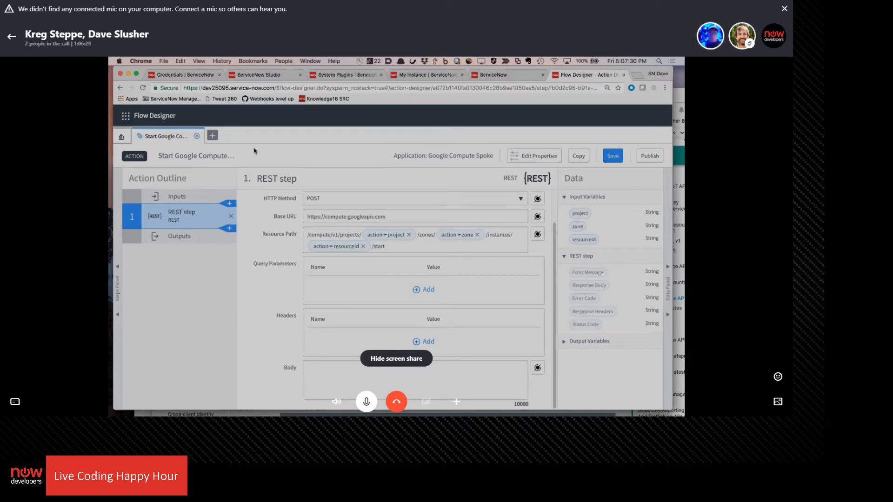
Create a flow named Compute Test in the Google Compute Spoke application and give it a Run Once trigger
left_click(212, 136)
left_click(232, 148)
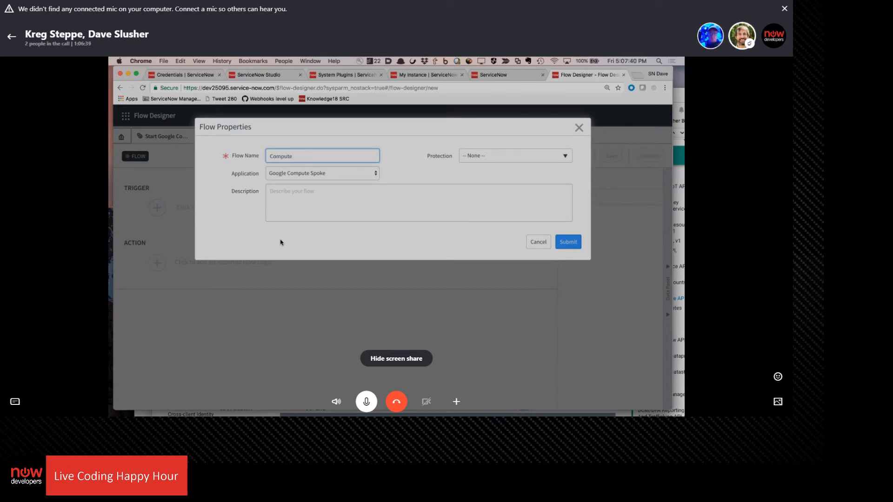
type("Compute Test")
left_click(567, 242)
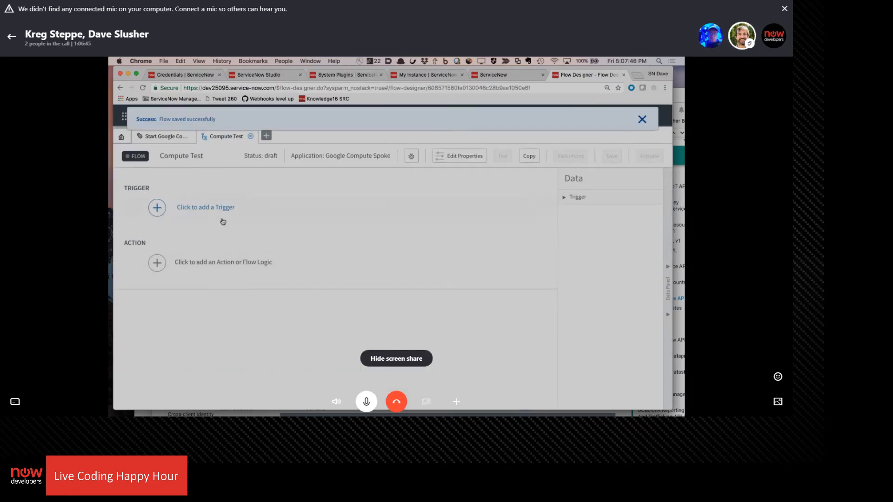
left_click(222, 209)
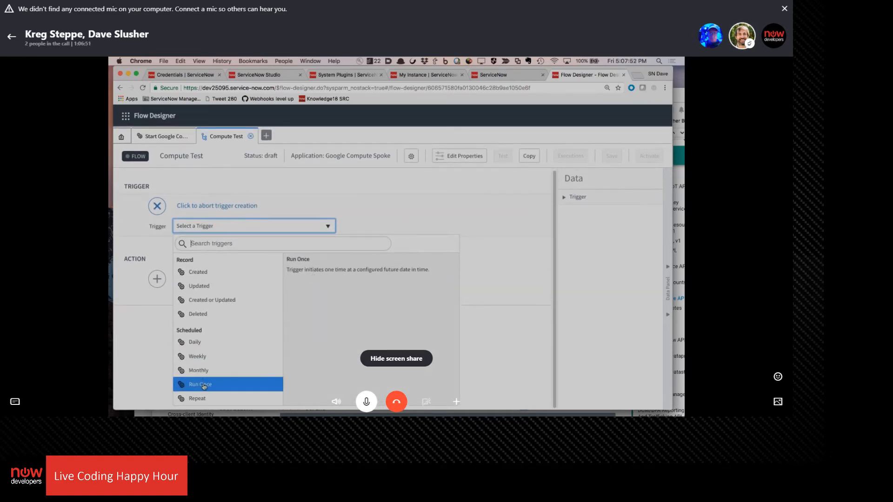
left_click(260, 384)
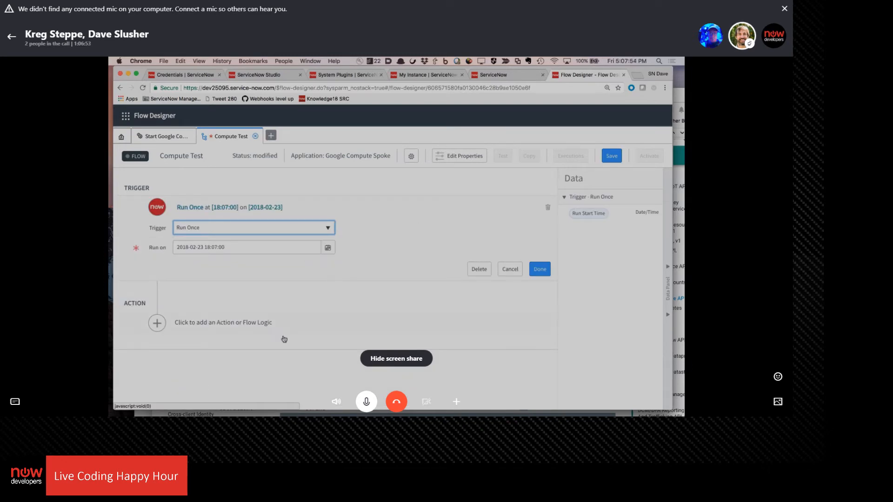
Look through the actions available to the Compute Test flow for the Google Compute action
left_click(157, 323)
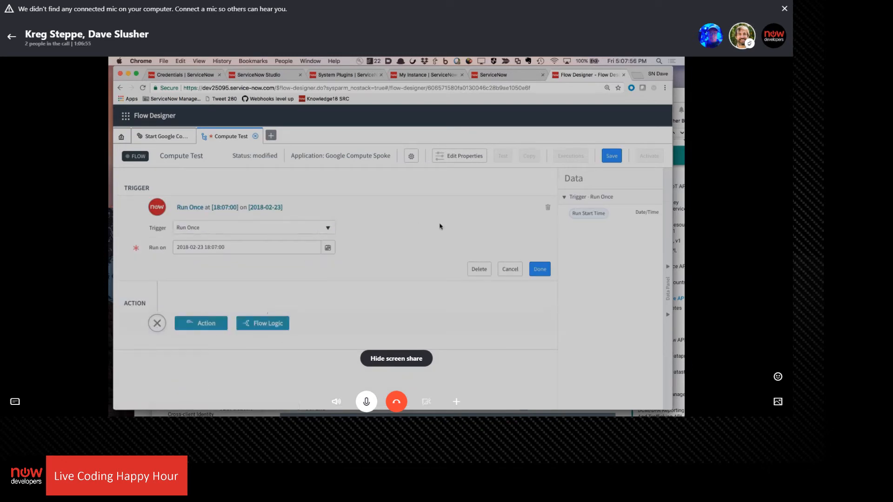
left_click(194, 325)
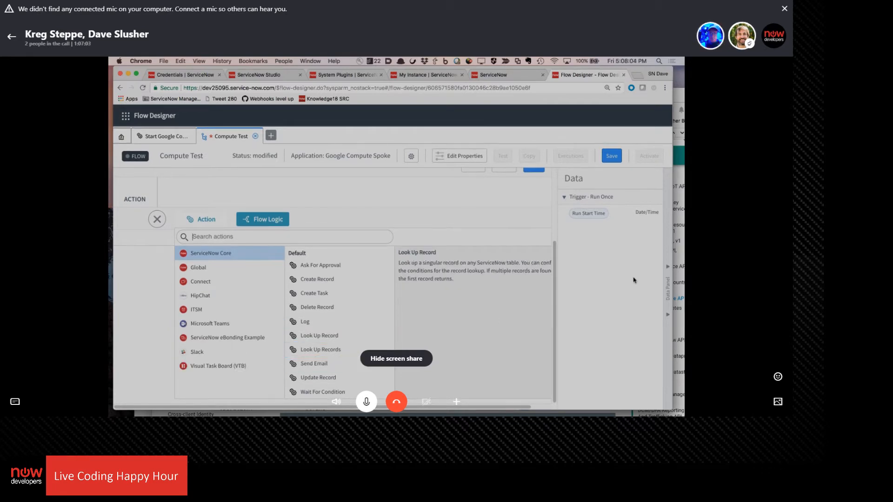
scroll(631, 260, "down", 1)
scroll(631, 259, "up", 1)
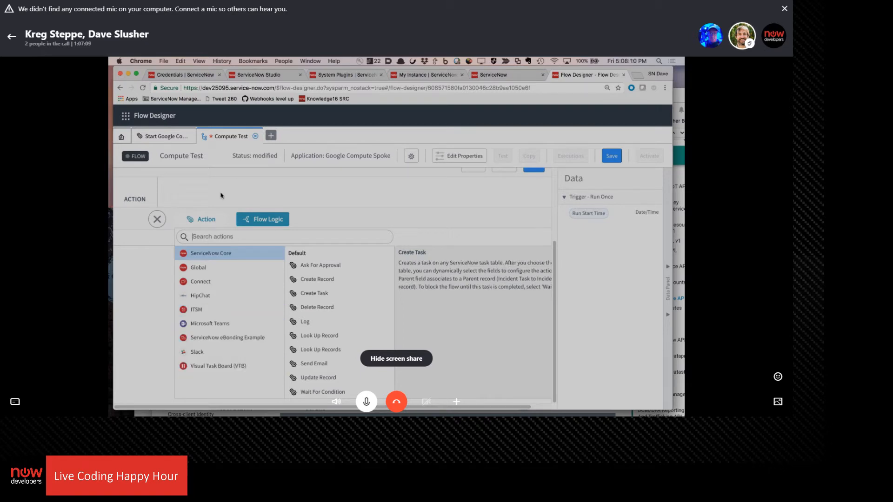
scroll(343, 338, "down", 1)
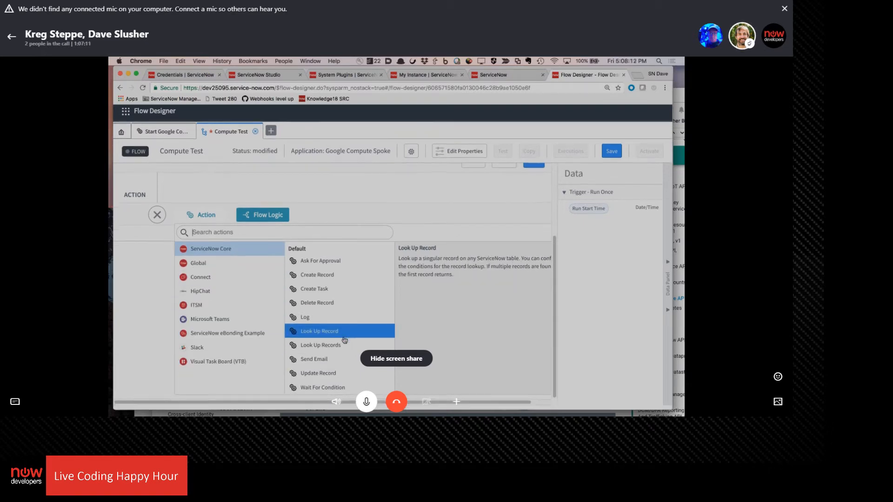
scroll(342, 339, "up", 1)
Publish the Start Google Compute VM action and return to the Compute Test flow
left_click(168, 136)
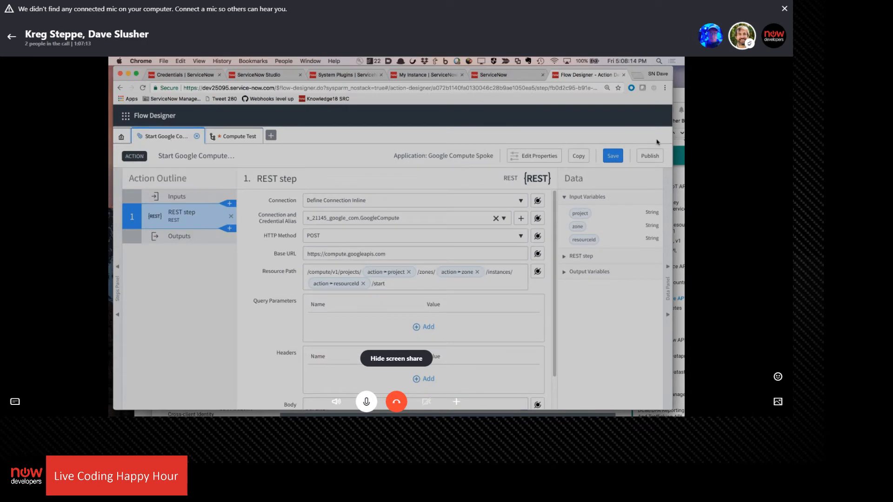
left_click(654, 156)
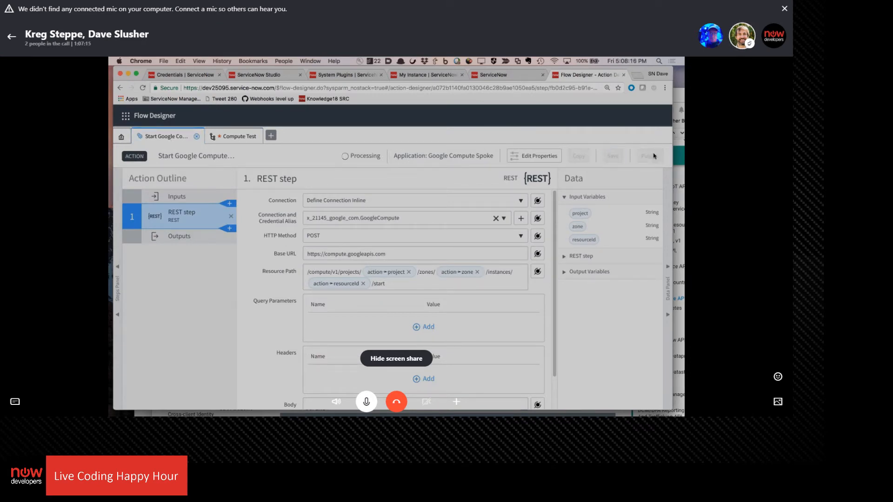
left_click(233, 136)
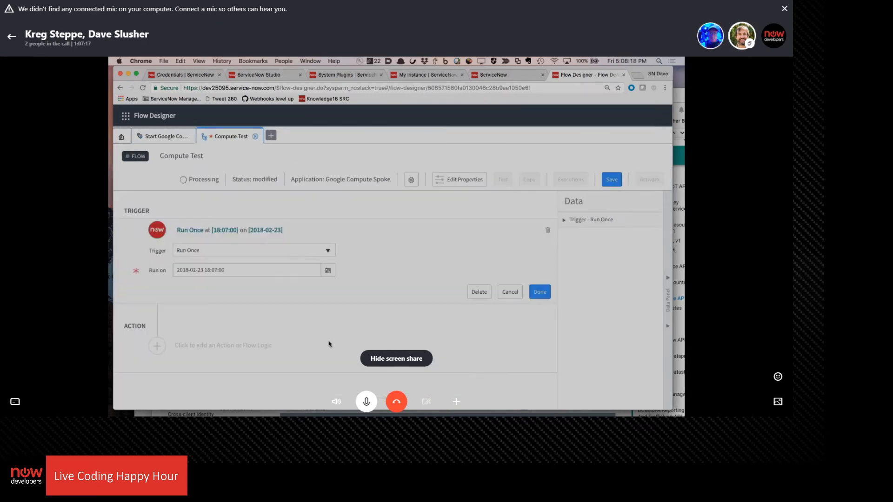
Add the Start Google Compute VM action from the Google Compute spoke to the Compute Test flow
left_click(158, 324)
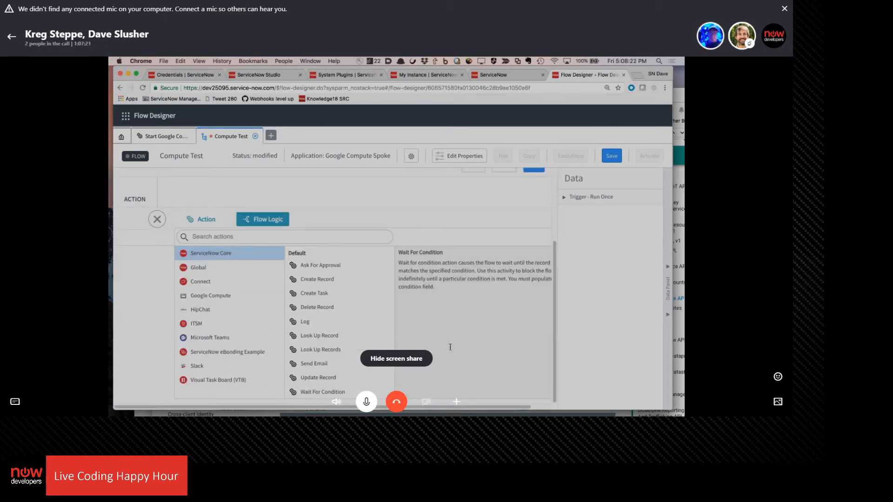
left_click(231, 296)
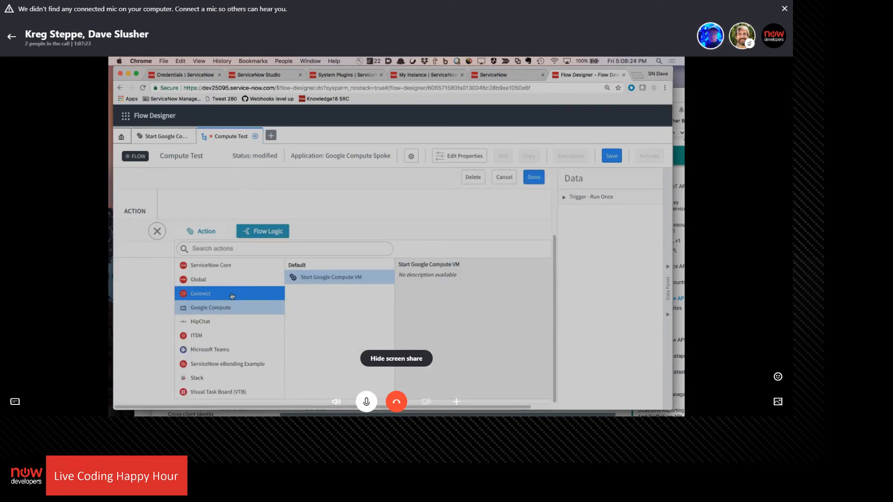
left_click(331, 280)
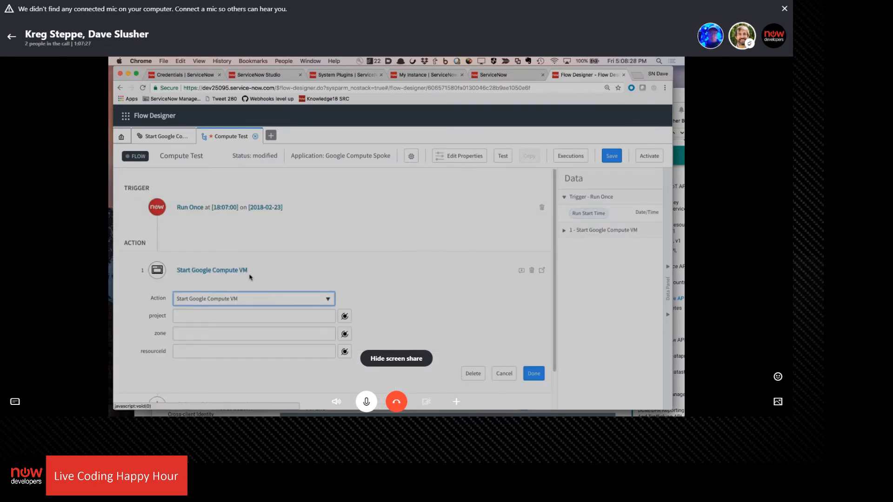
Move the overlapping browser windows aside to uncover the Google Cloud console window with the VM instances
left_click_drag(457, 67, 543, 62)
left_click(117, 199)
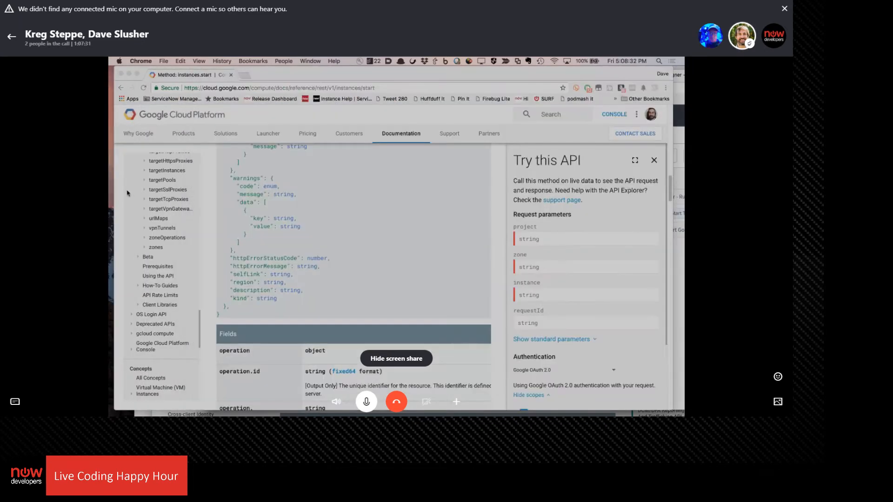
left_click_drag(295, 77, 371, 78)
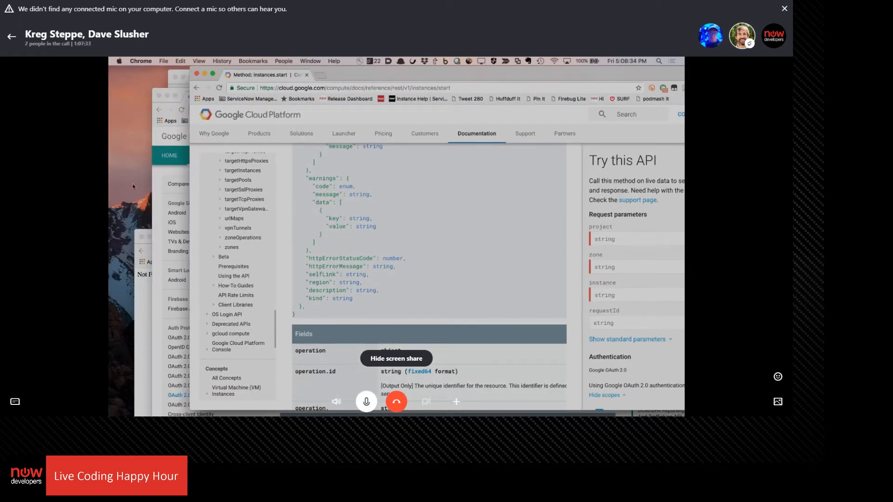
left_click(147, 318)
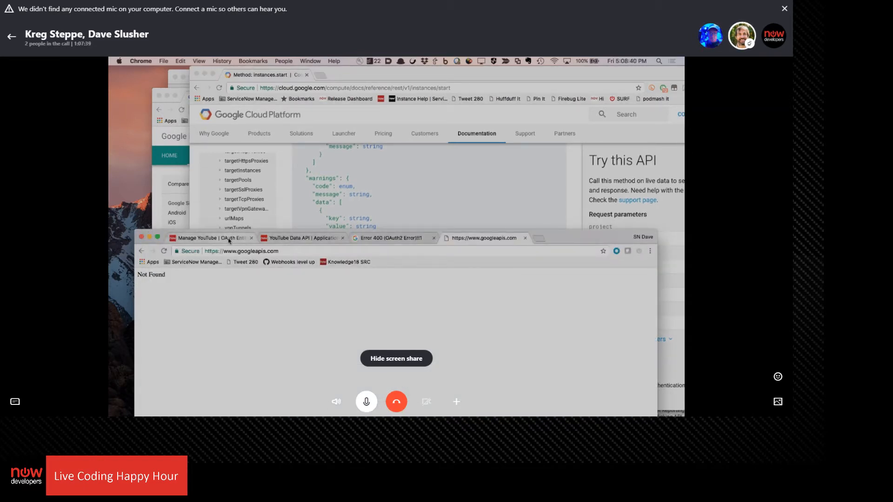
left_click(302, 239)
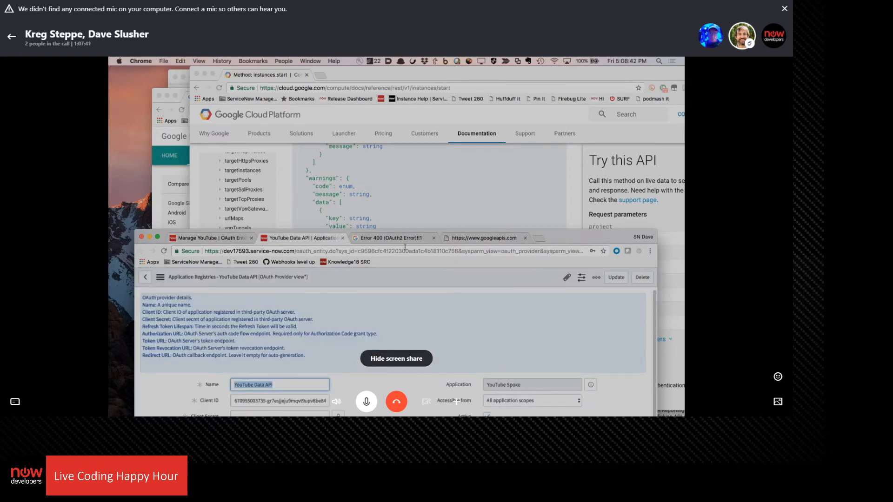
left_click(499, 239)
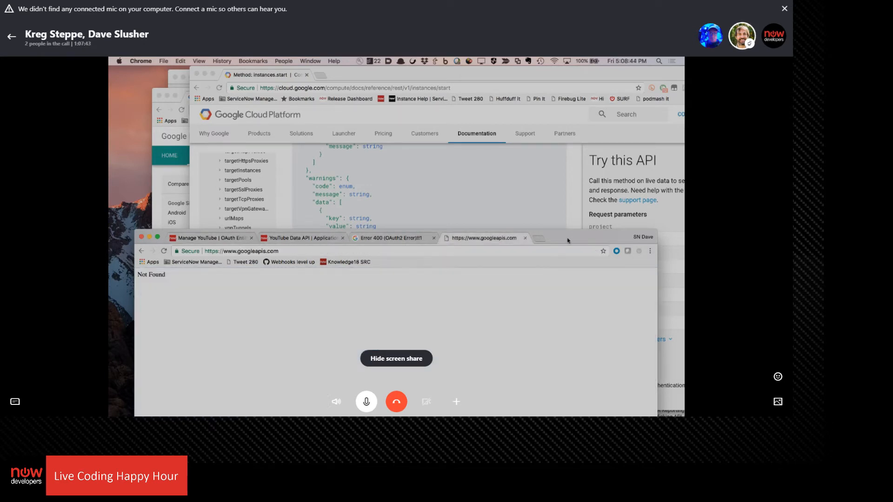
left_click_drag(567, 240, 22, 306)
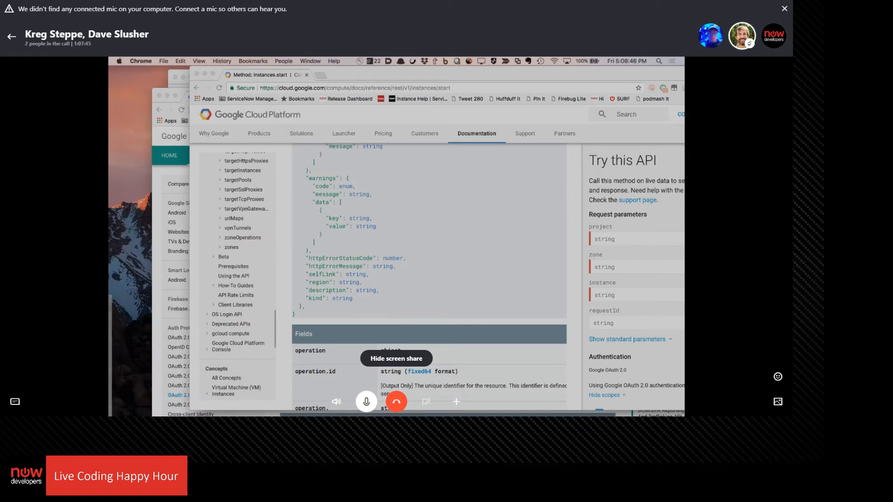
left_click(413, 76)
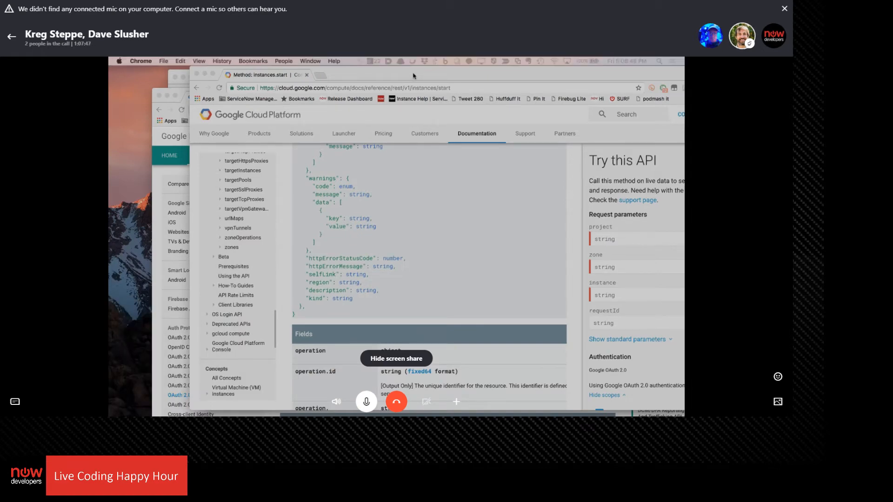
left_click_drag(413, 76, 409, 182)
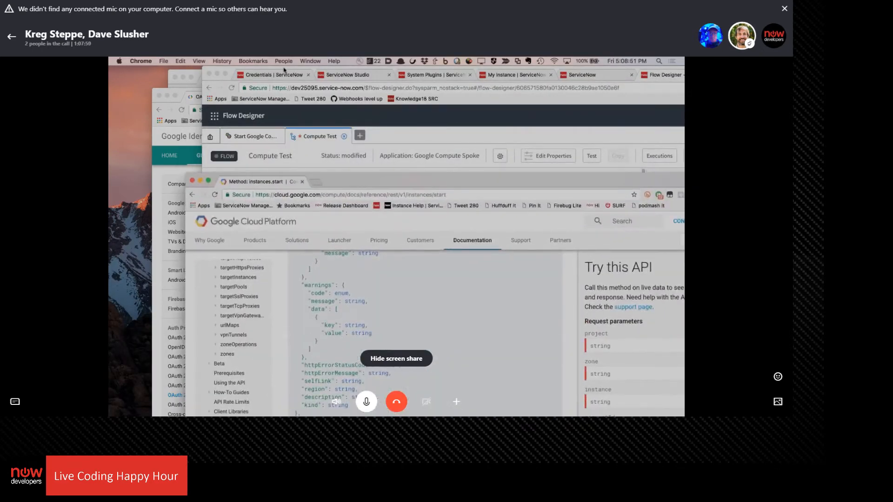
Place the Google Cloud VM instances page and the Compute Test flow side by side
left_click(195, 83)
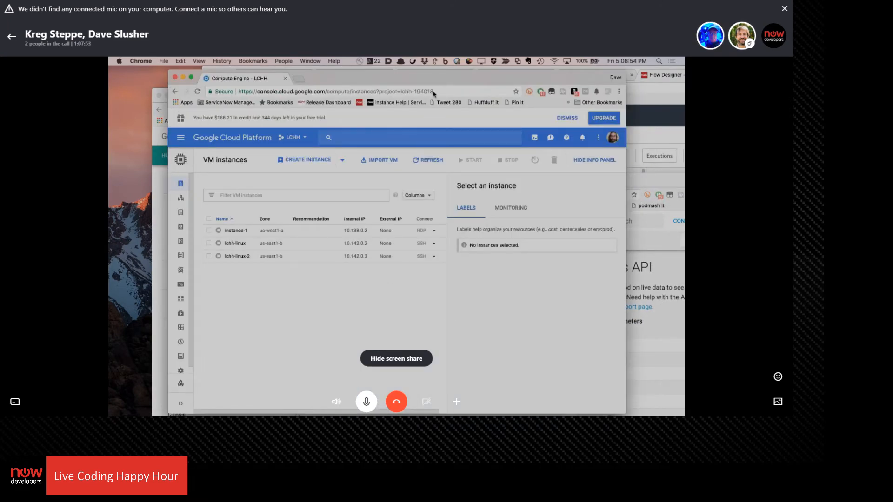
left_click_drag(432, 80, 365, 83)
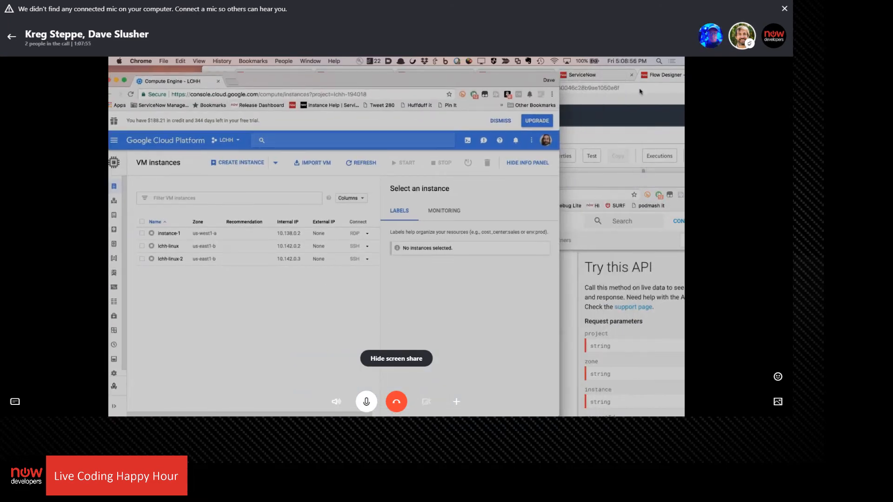
left_click(623, 113)
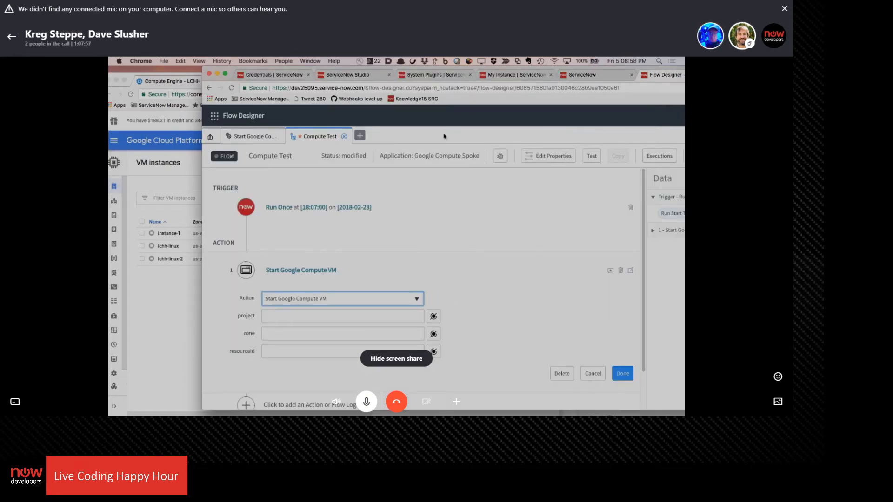
left_click_drag(478, 73, 585, 63)
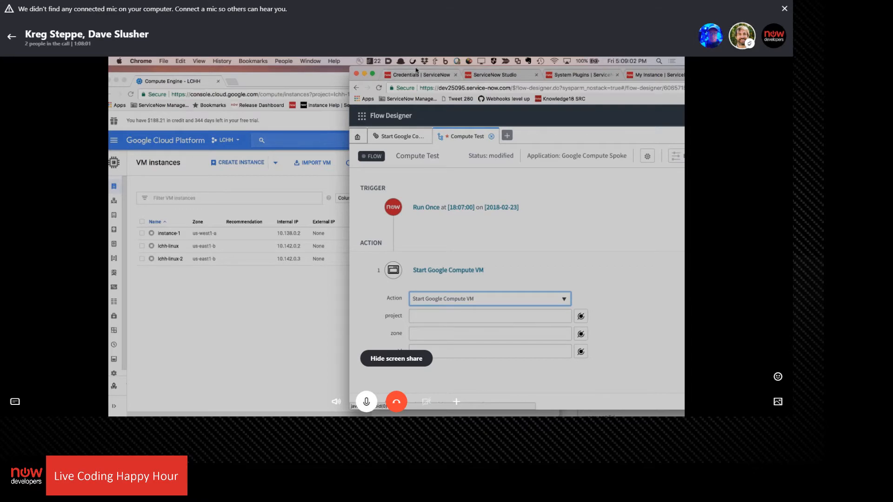
Copy the project ID lchh-194018 from the VM instances page address into the action's project input
left_click(346, 95)
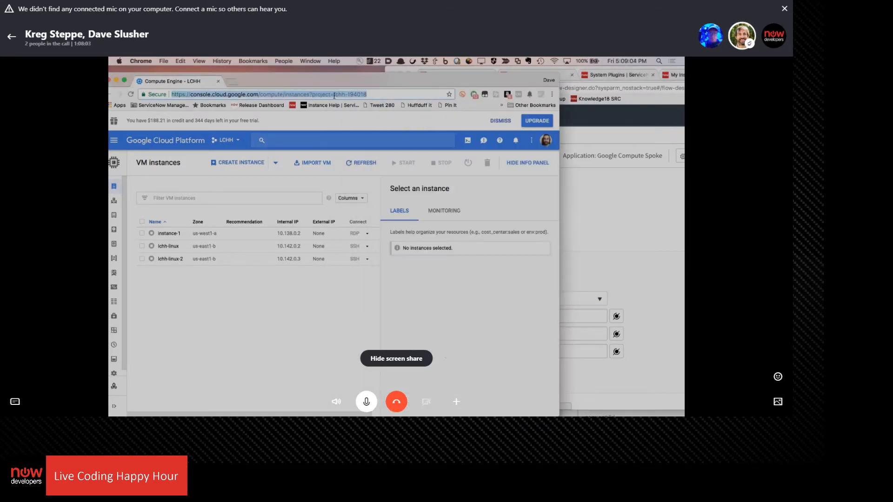
left_click(334, 95)
left_click(403, 96, "shift")
key("ctrl+c")
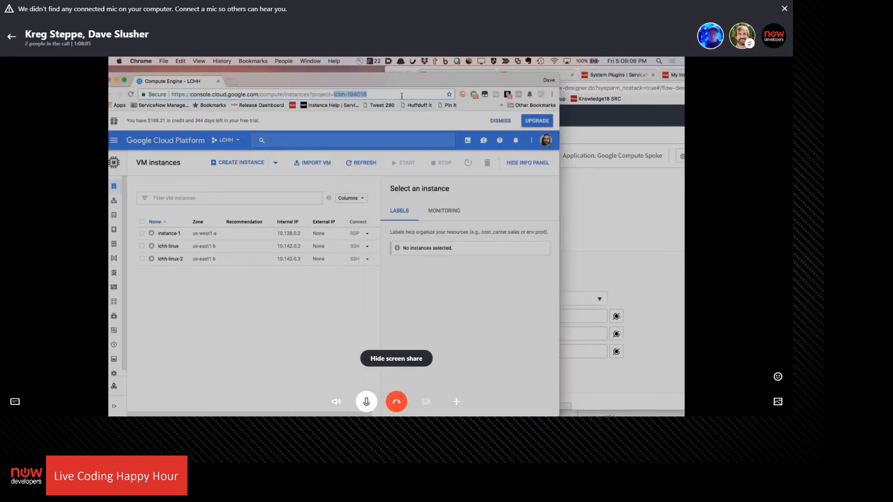
left_click(609, 176)
left_click(465, 316)
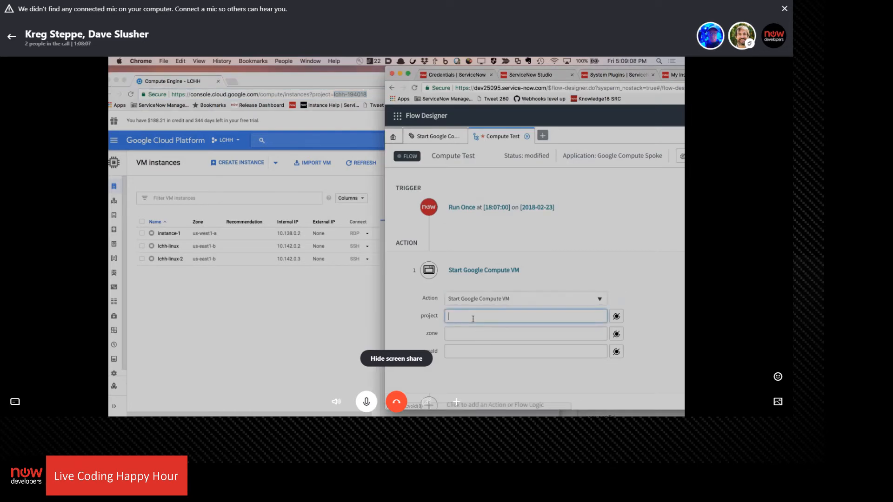
key("ctrl+v")
Set the action's zone to us-east1-b and resourceId to lchh-linux, and finish configuring the action
left_click(457, 339)
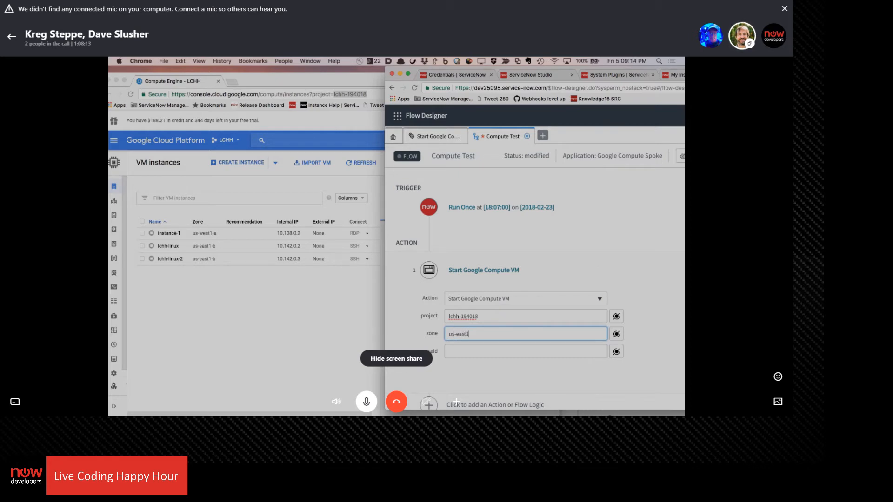
key("Tab")
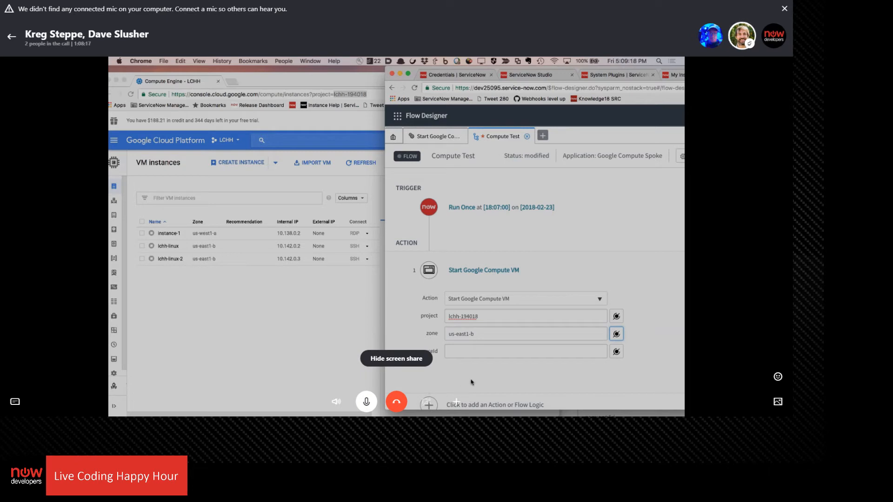
left_click(470, 352)
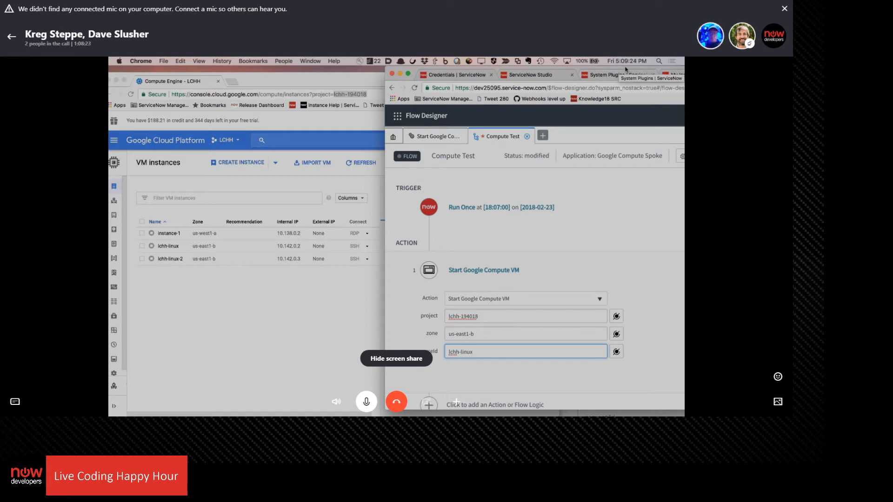
left_click_drag(628, 67, 523, 65)
scroll(586, 194, "down", 2)
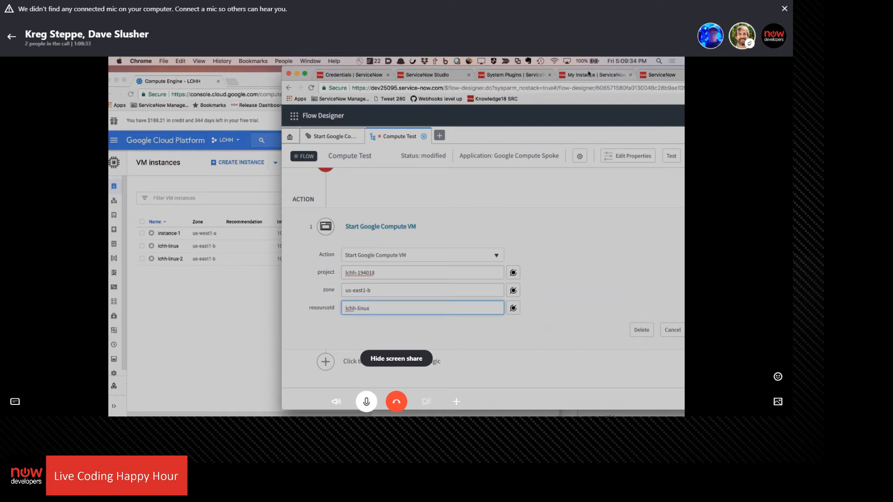
left_click_drag(581, 71, 466, 65)
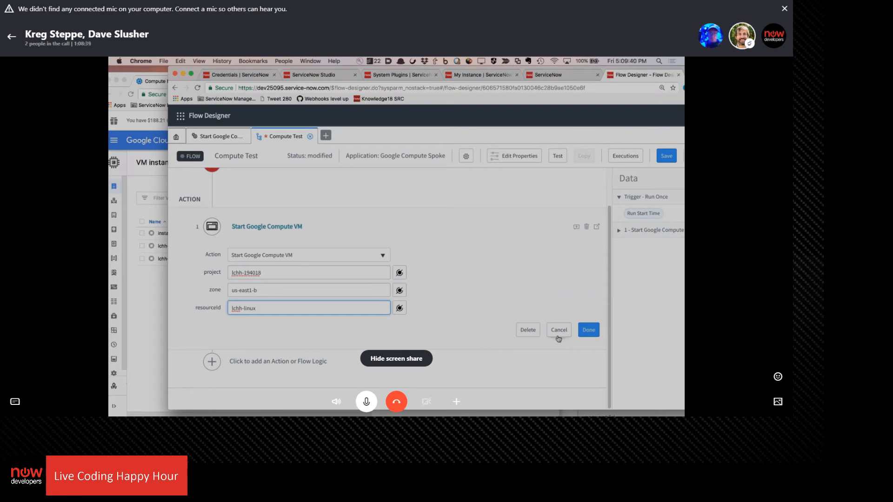
left_click(587, 332)
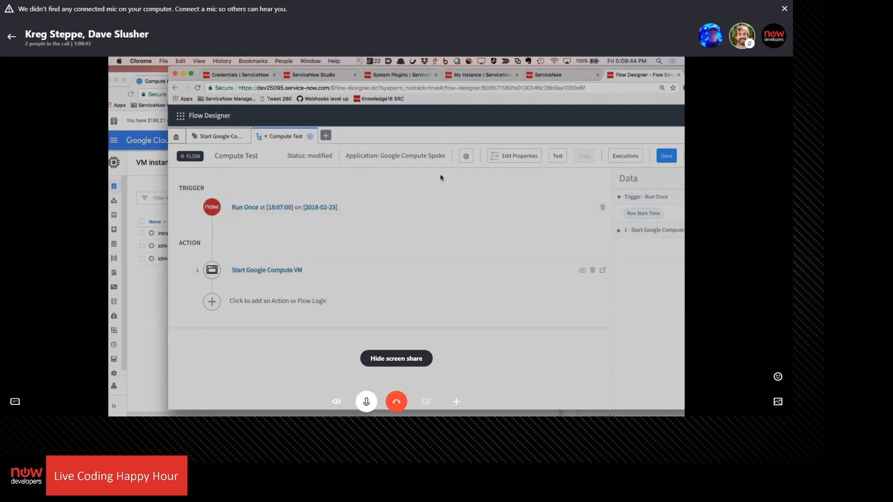
Run a test of the Compute Test flow and close the test dialog
left_click(557, 158)
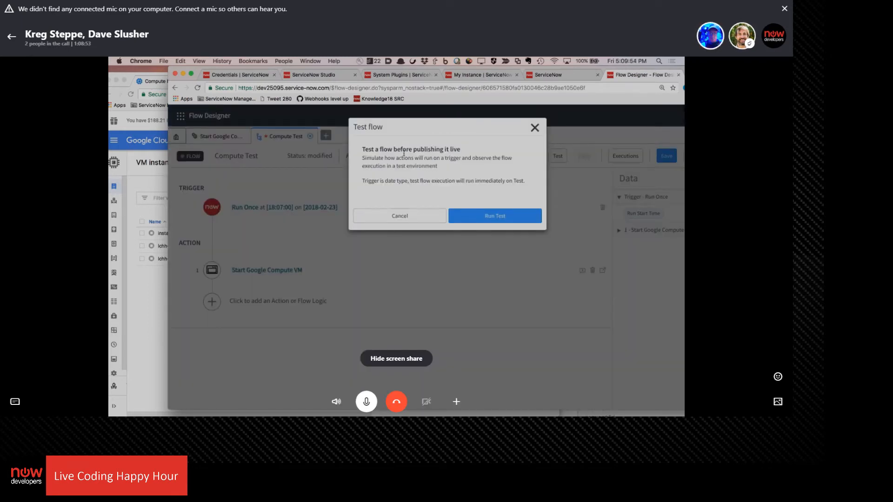
left_click(498, 218)
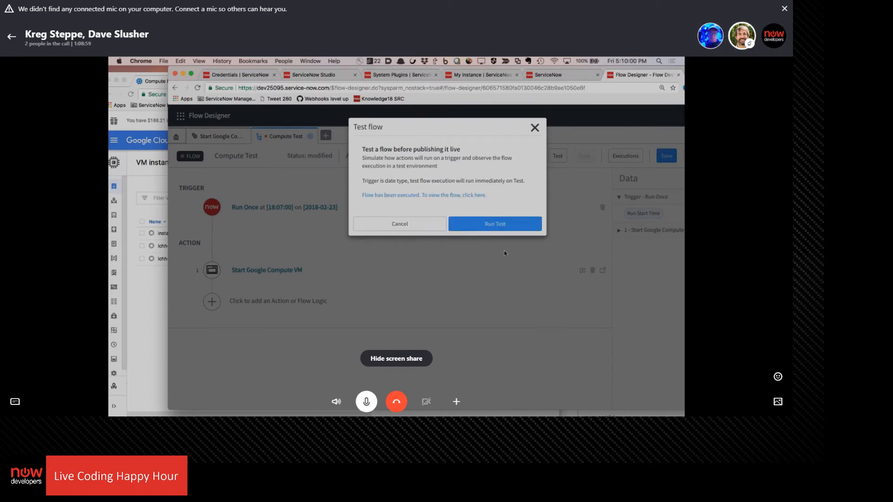
left_click(535, 128)
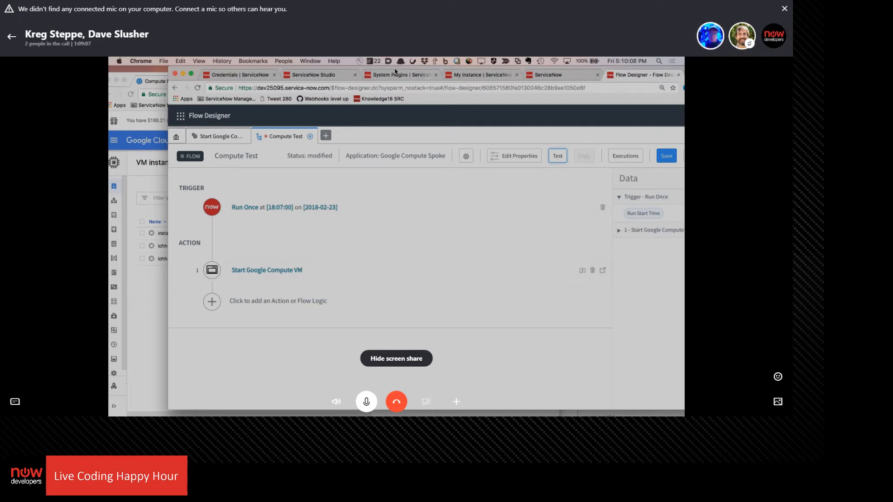
Open the execution details of the Compute Test flow's test run from its list of executions
mouse_move(395, 71)
left_mouse_down()
mouse_move(684, 75)
mouse_move(241, 60)
mouse_move(389, 60)
left_mouse_up()
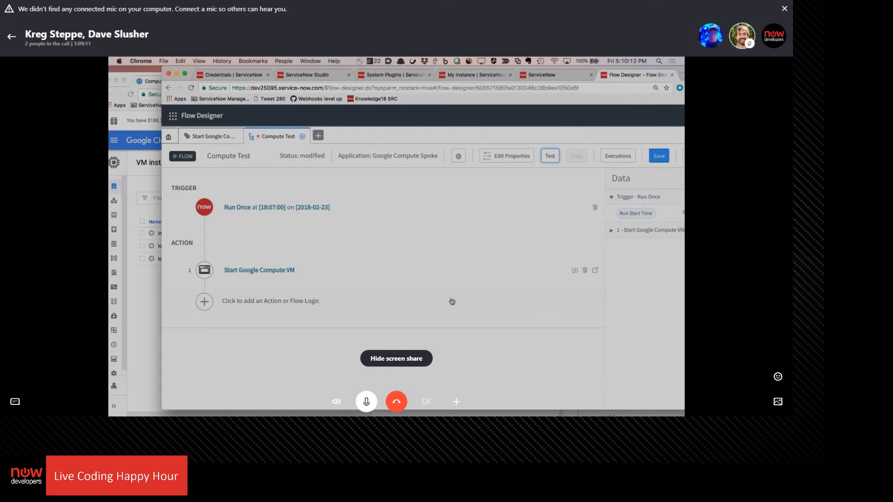
left_click_drag(626, 69, 590, 70)
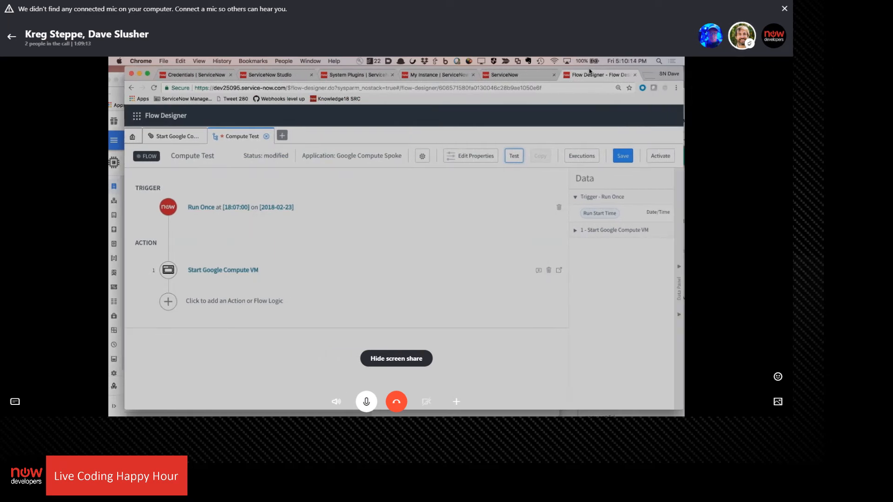
left_click(576, 232)
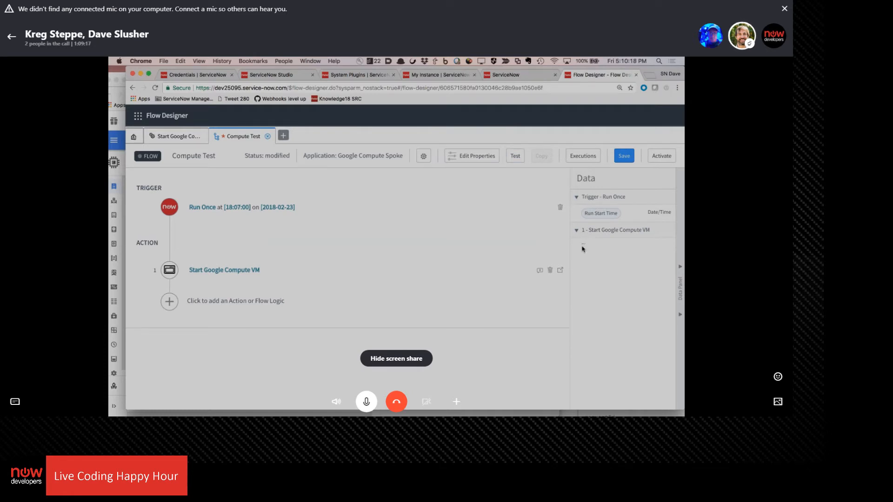
left_click(583, 156)
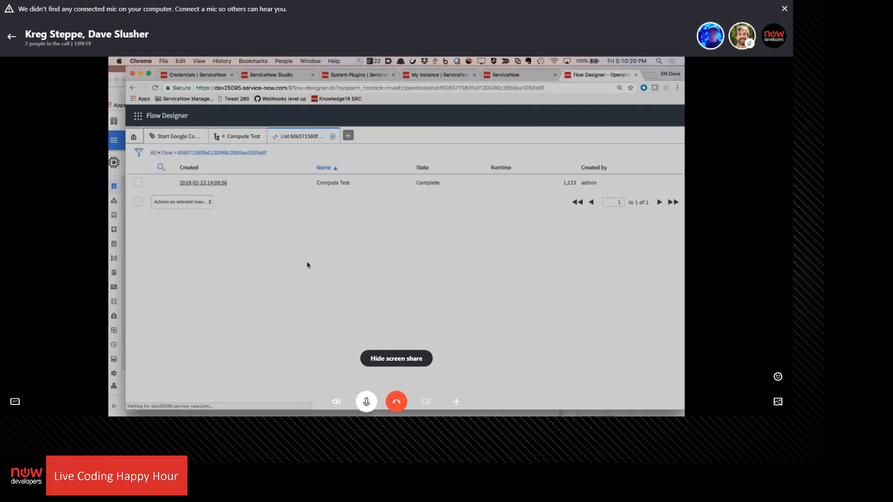
left_click(209, 183)
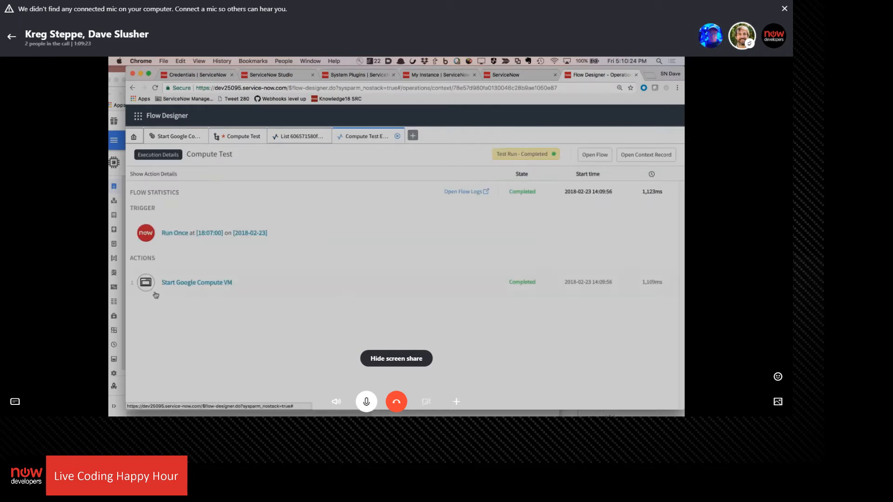
Examine the Start Google Compute VM step's runtime values and output data, and read its full error message
left_click(193, 285)
scroll(297, 254, "down", 1)
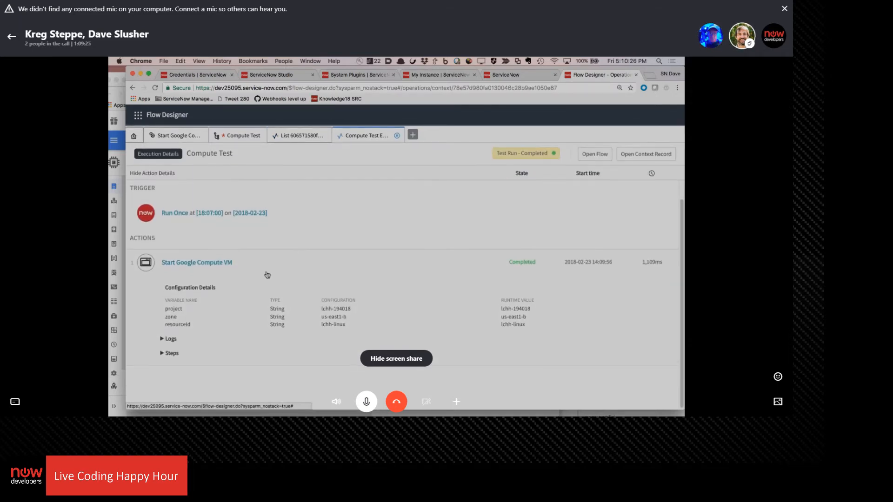
left_click(173, 355)
scroll(315, 247, "down", 3)
scroll(315, 246, "down", 2)
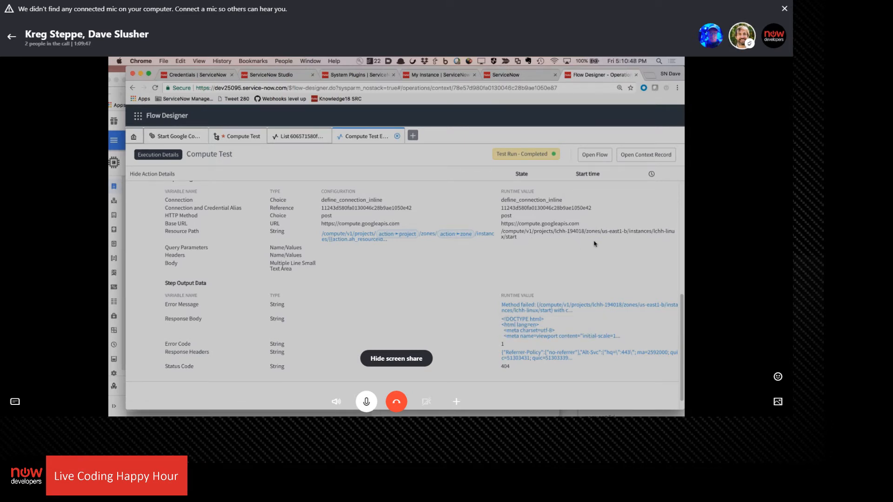
left_click(529, 310)
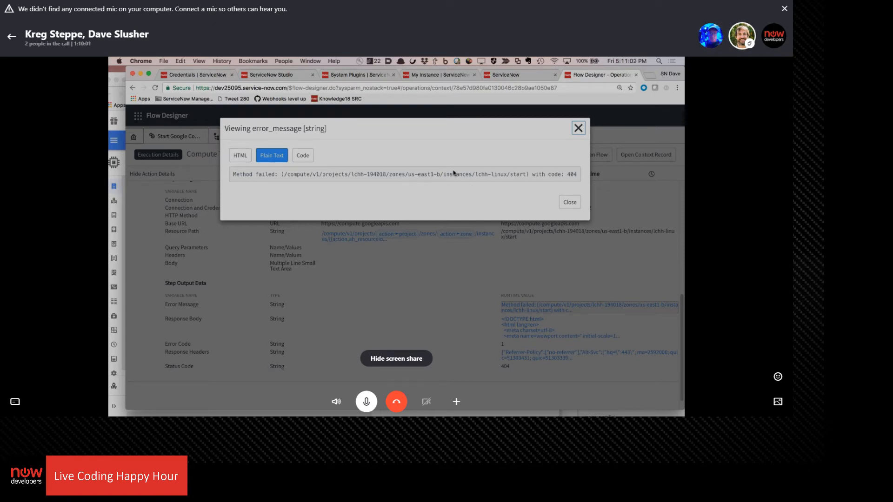
left_click(561, 203)
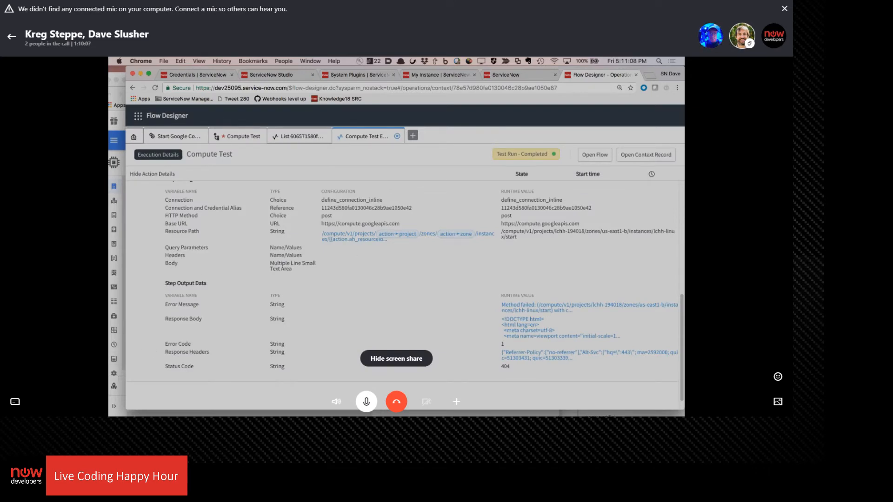
Arrange the Compute Engine console and Flow Designer windows so the API documentation behind them can be reached
key("super+grave")
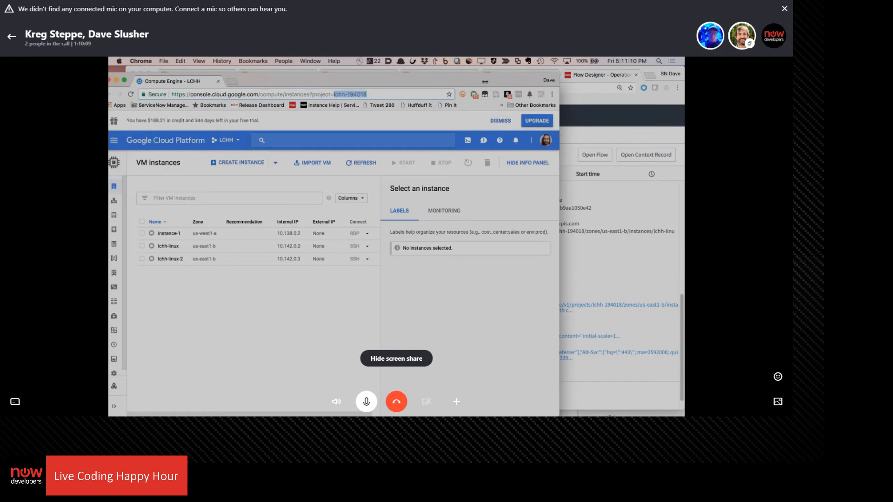
left_click_drag(469, 82, 463, 121)
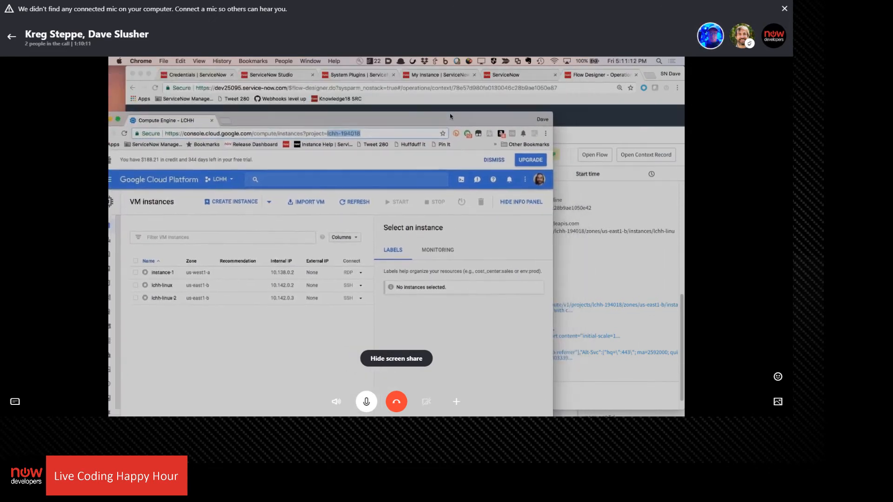
left_click(625, 255)
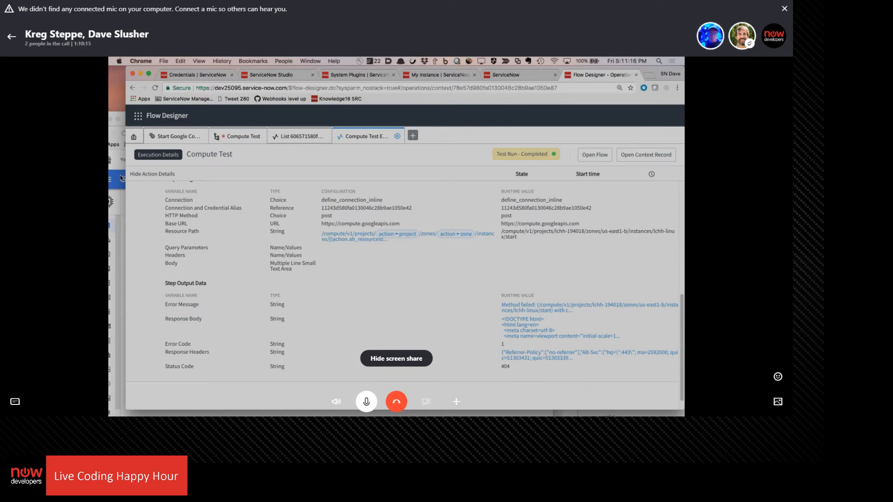
left_click(120, 209)
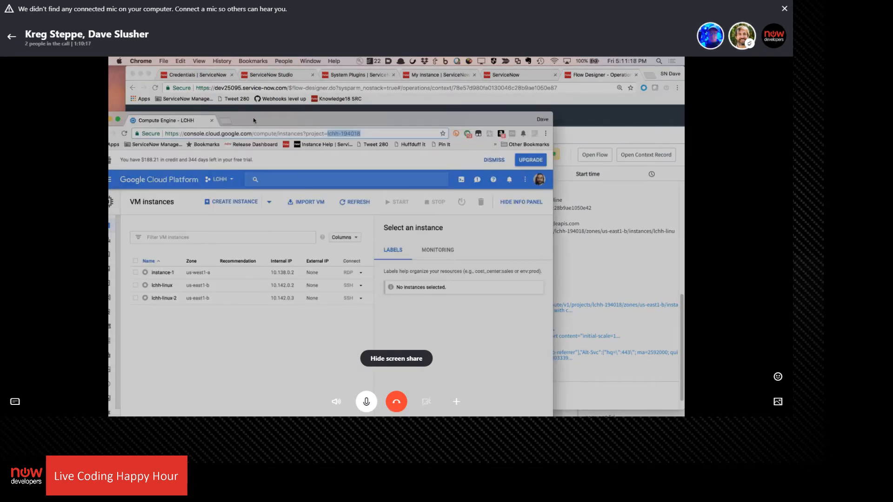
left_click_drag(254, 123, 474, 234)
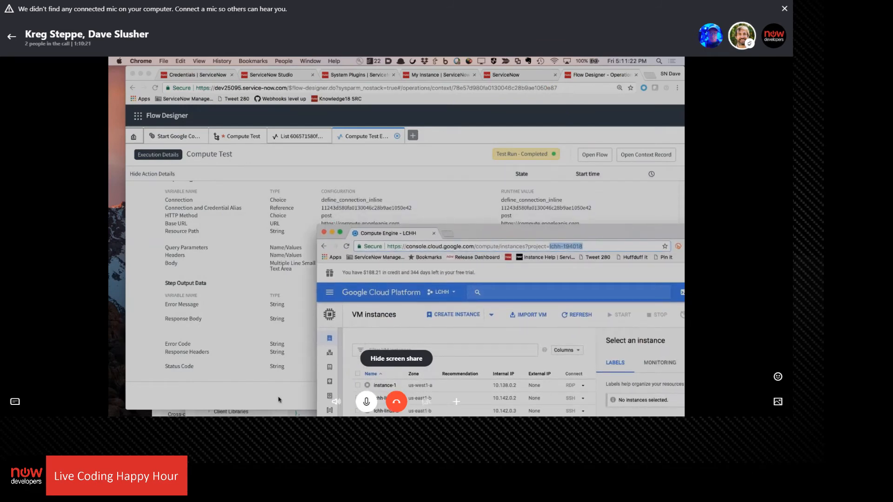
left_click(258, 409)
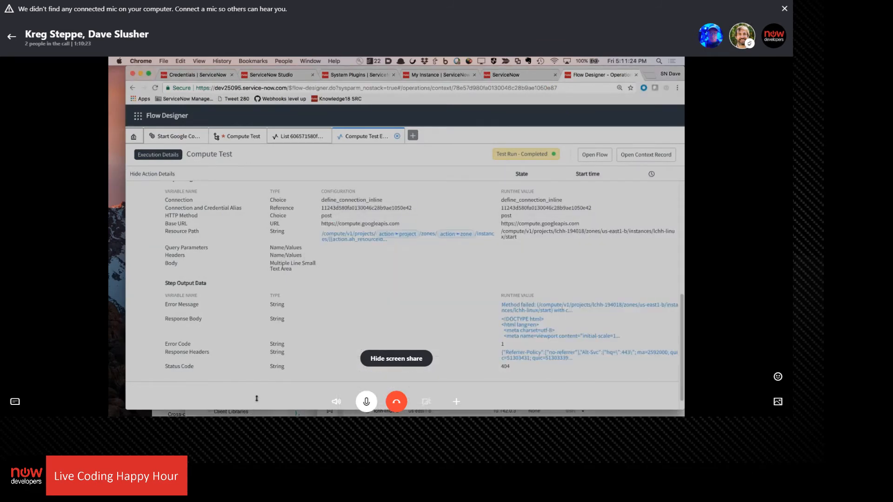
left_click_drag(256, 398, 261, 368)
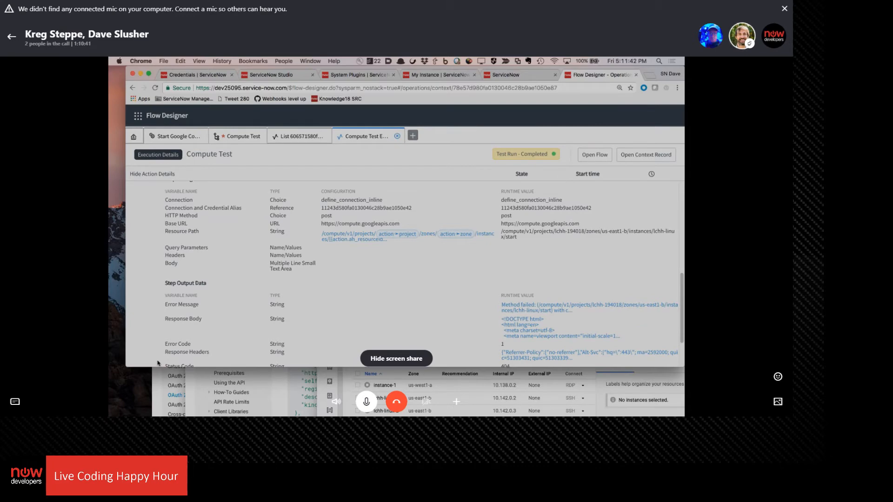
Review the HTTP request URL in the instances.start method documentation beside the execution's resource path
left_click(186, 403)
scroll(320, 371, "down", 5)
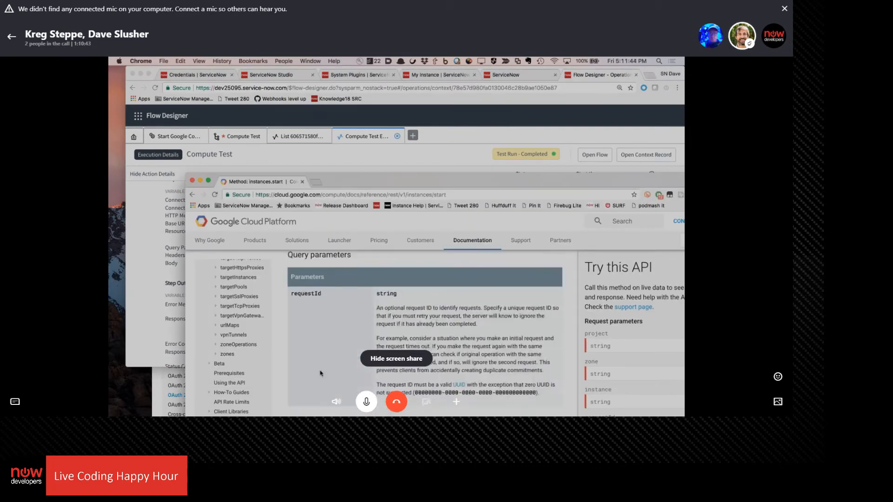
scroll(320, 371, "up", 4)
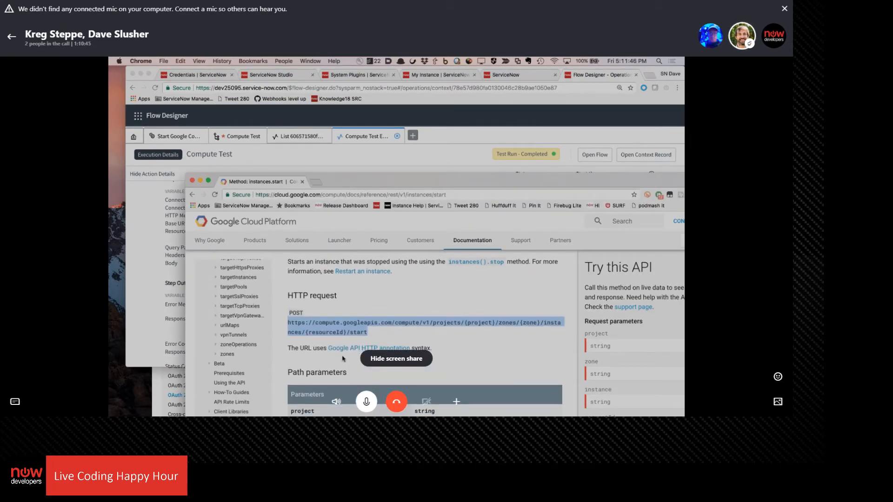
left_click_drag(510, 183, 531, 218)
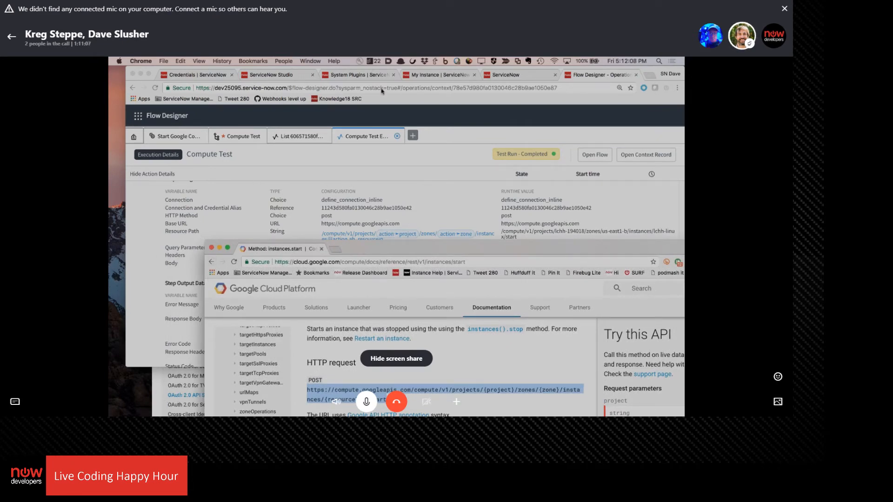
left_click_drag(429, 245, 358, 146)
Switch to the Compute Engine - LCHH window and open its project picker to check the project ID
left_click(316, 61)
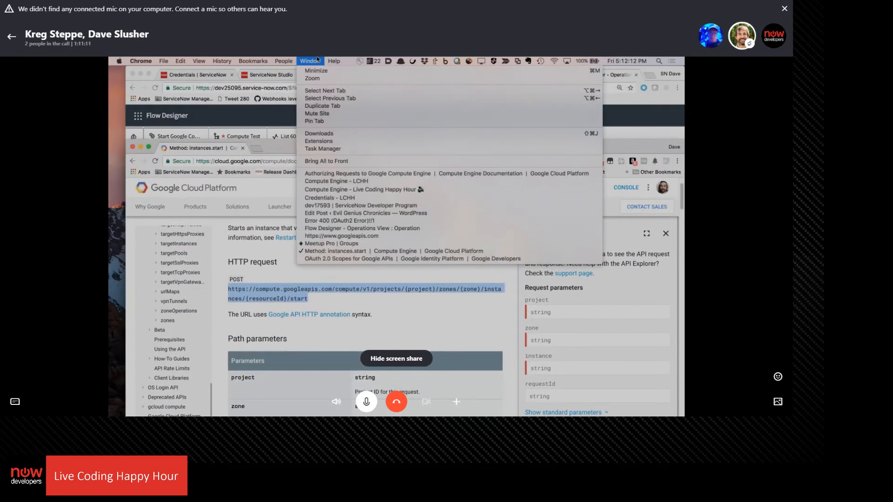
left_click(343, 182)
left_click_drag(538, 237, 375, 121)
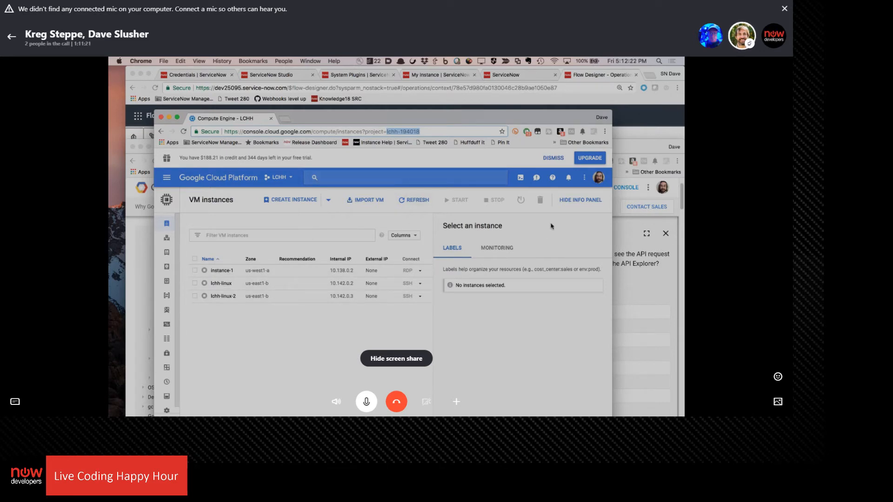
mouse_move(177, 228)
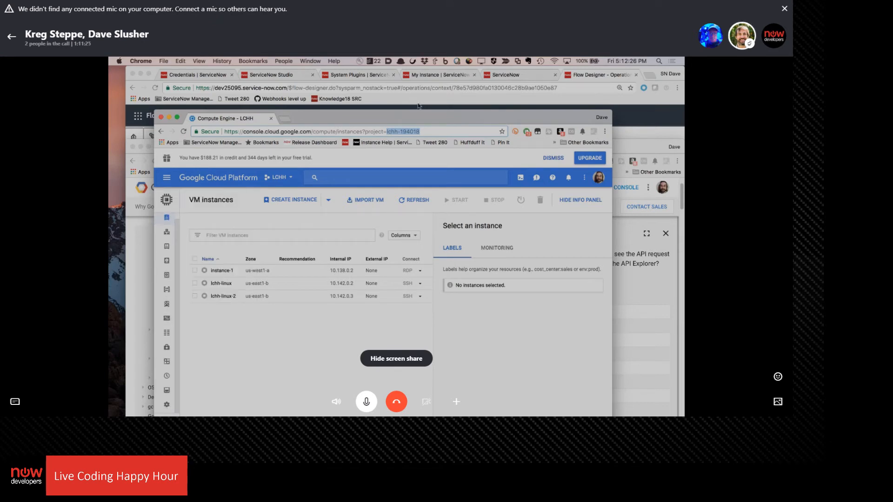
left_click_drag(415, 120, 403, 60)
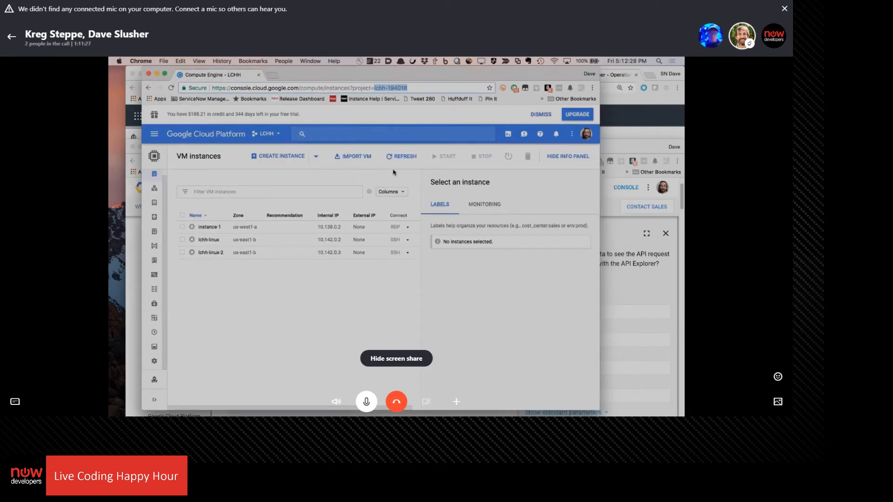
left_click(273, 134)
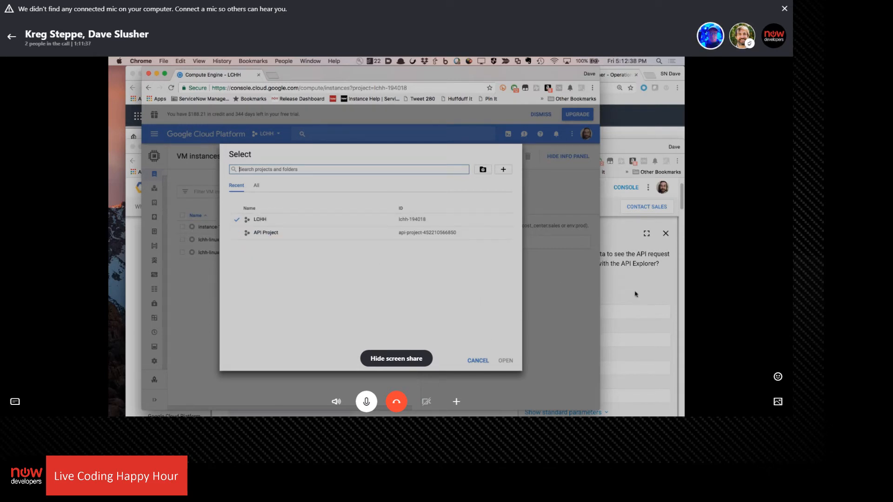
Compare the documented path parameters with the LCHH project ID and the lchh-linux instance's details, dismissing the project picker
left_click(636, 295)
scroll(267, 313, "down", 1)
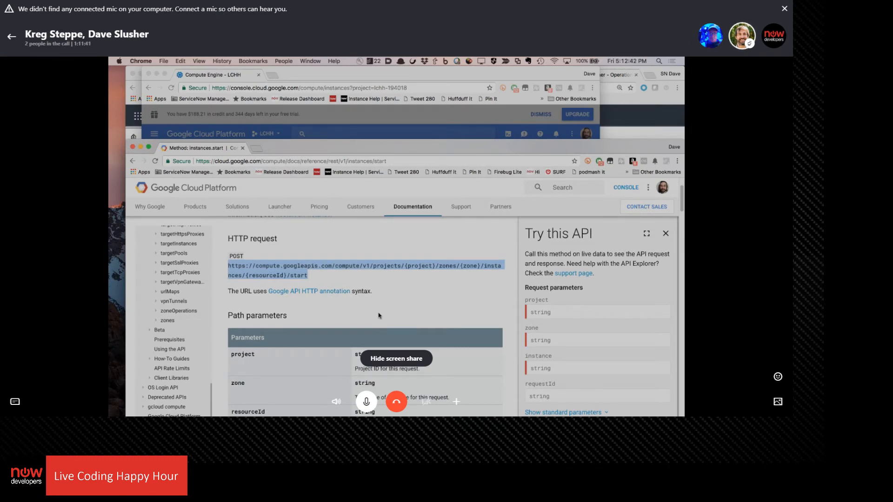
scroll(379, 315, "down", 3)
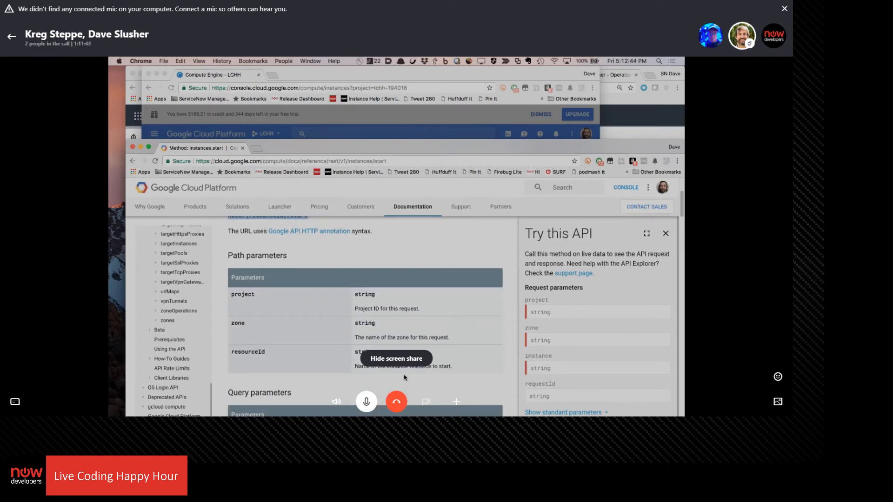
left_click(344, 135)
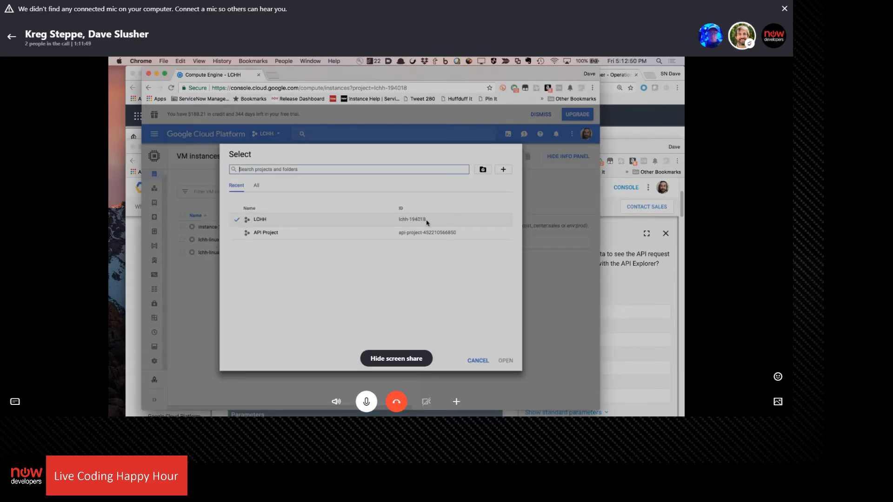
left_click(478, 361)
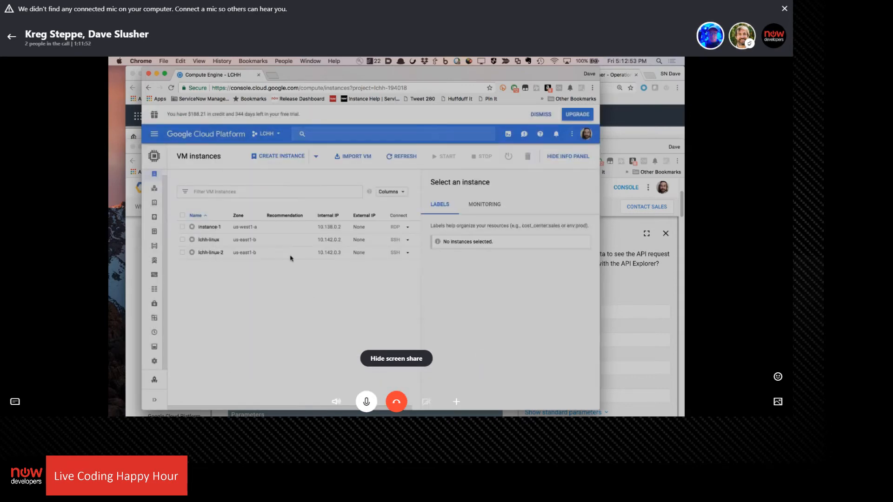
left_click(209, 240)
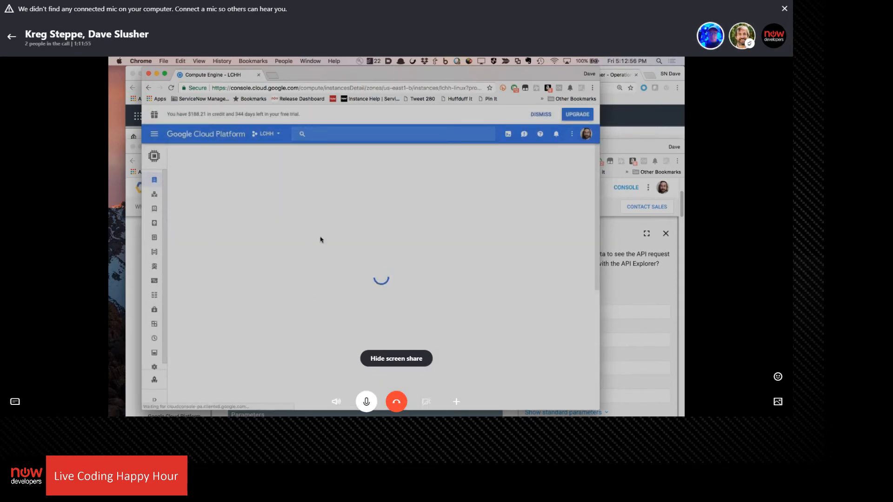
left_click(651, 303)
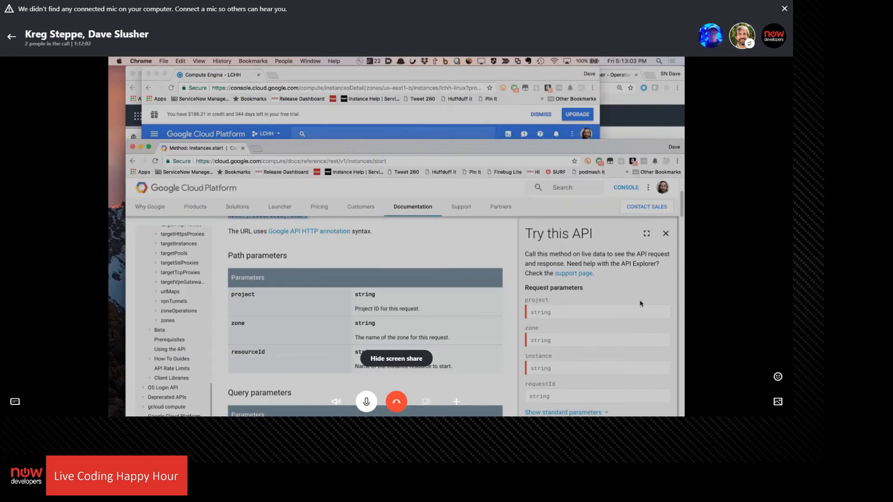
Review the REST step's output data in the Compute Test execution details and read its full response headers
left_click(632, 127)
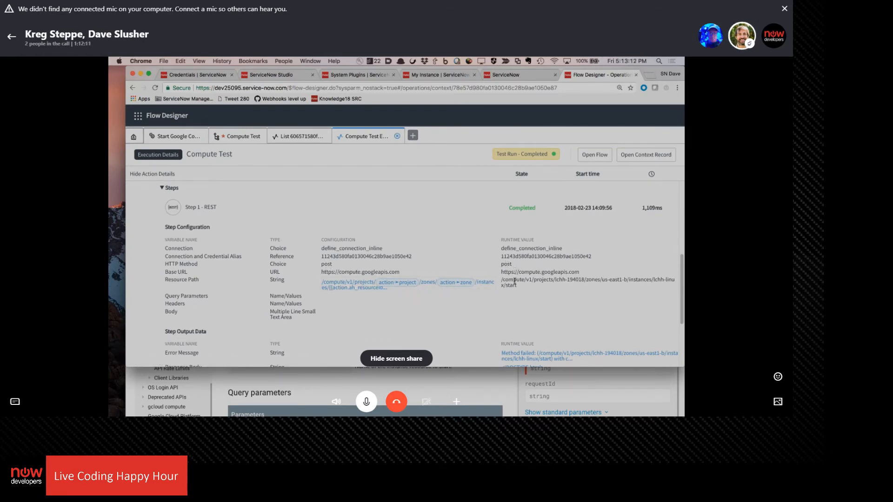
scroll(454, 301, "down", 2)
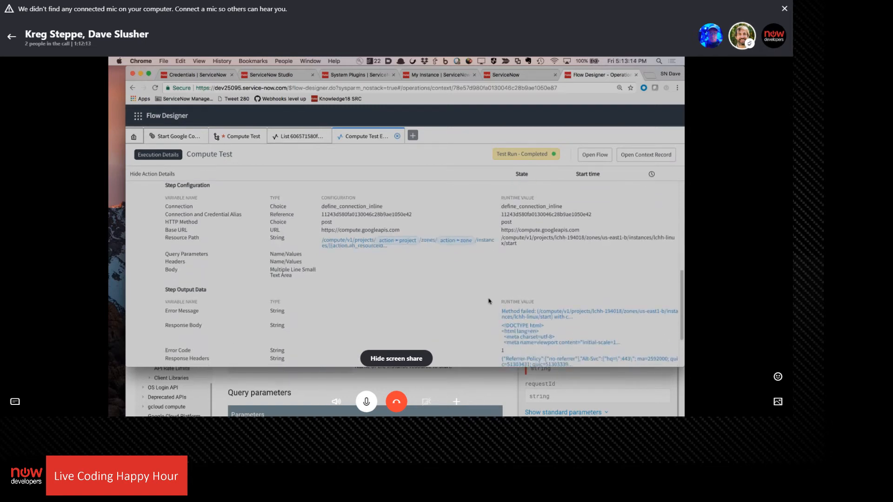
scroll(518, 280, "down", 2)
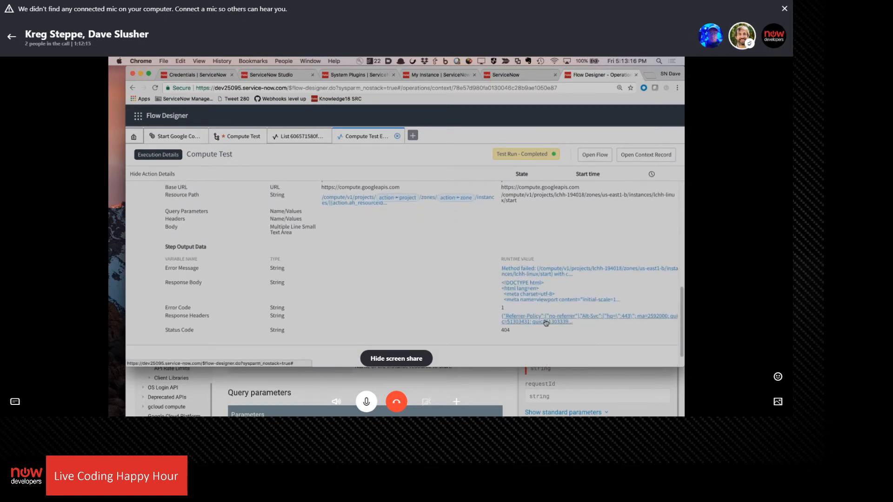
left_click(541, 323)
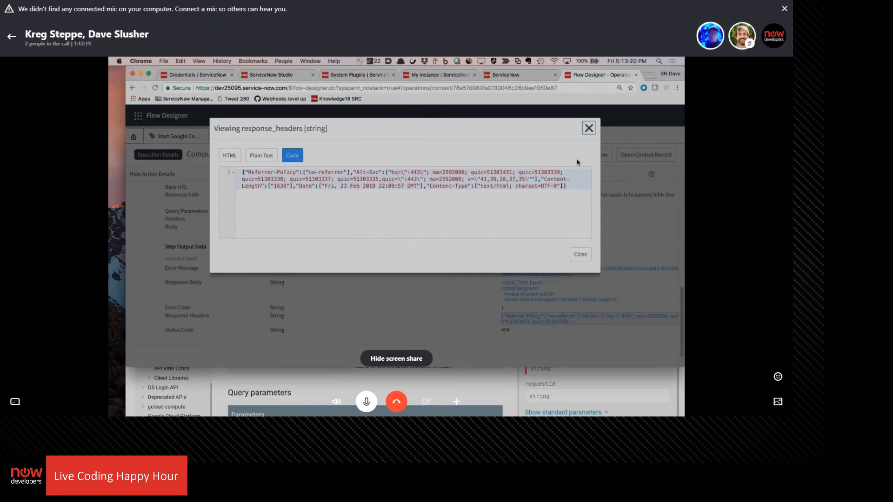
left_click(577, 257)
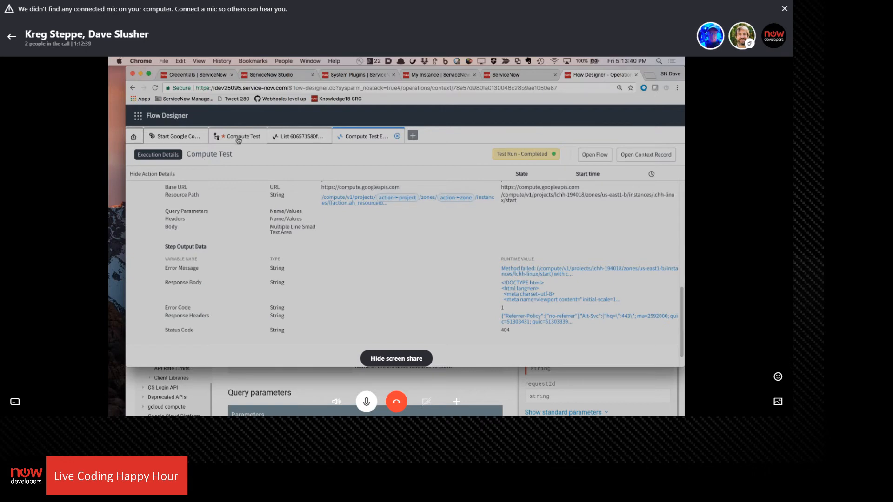
Remove the leading slash from the REST step's Resource Path in the Start Google Compute VM action and save the action
left_click(180, 136)
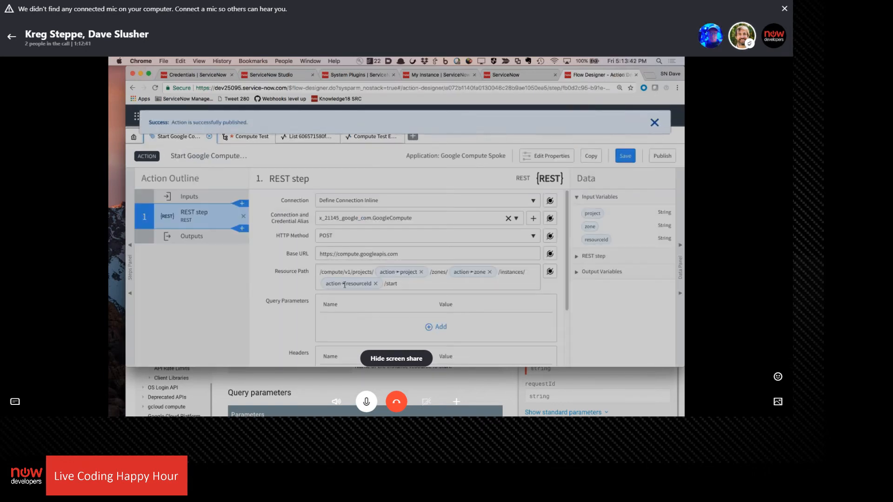
left_click(321, 272)
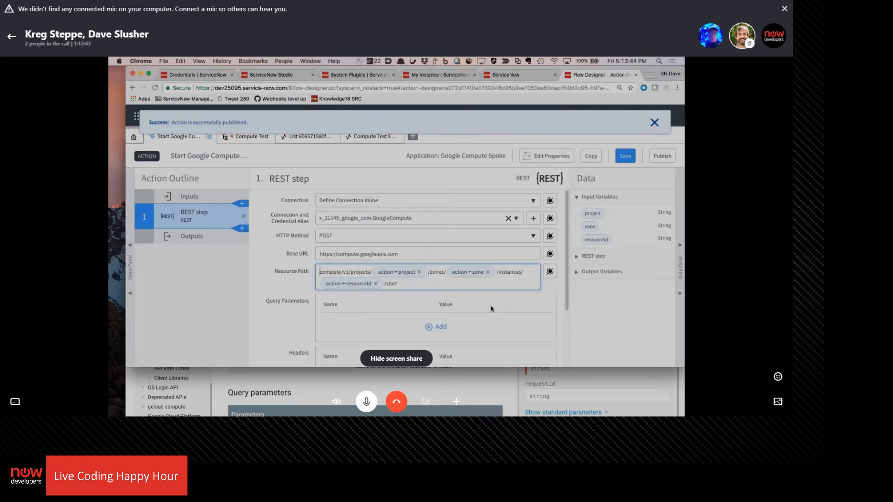
key("Delete")
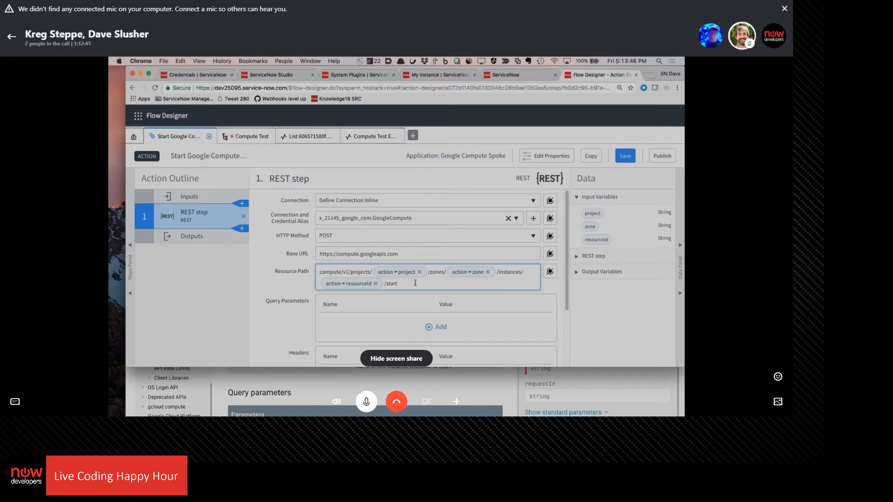
left_click(406, 256)
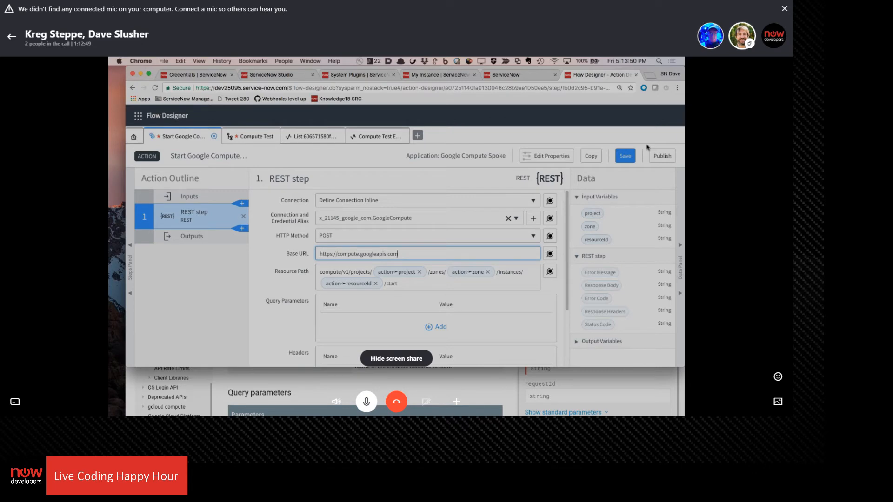
left_click(628, 157)
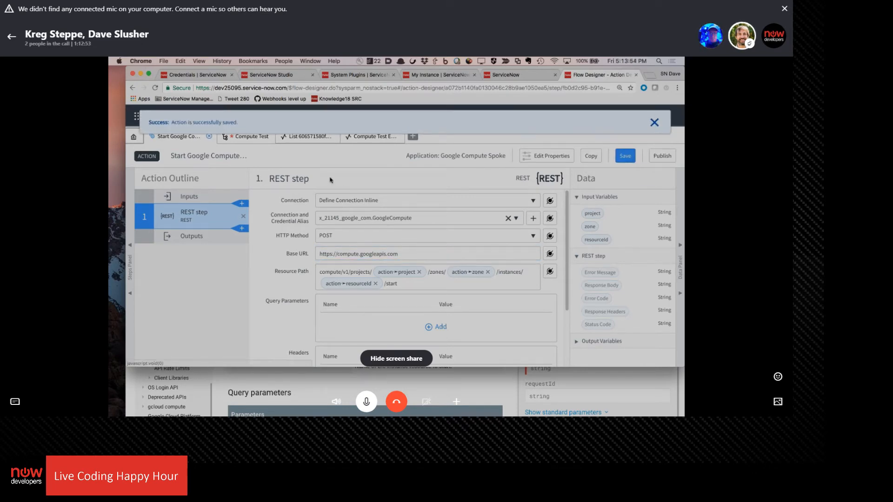
Reload the Compute Test flow with the changed action and add a Run Once trigger to it
left_click(245, 140)
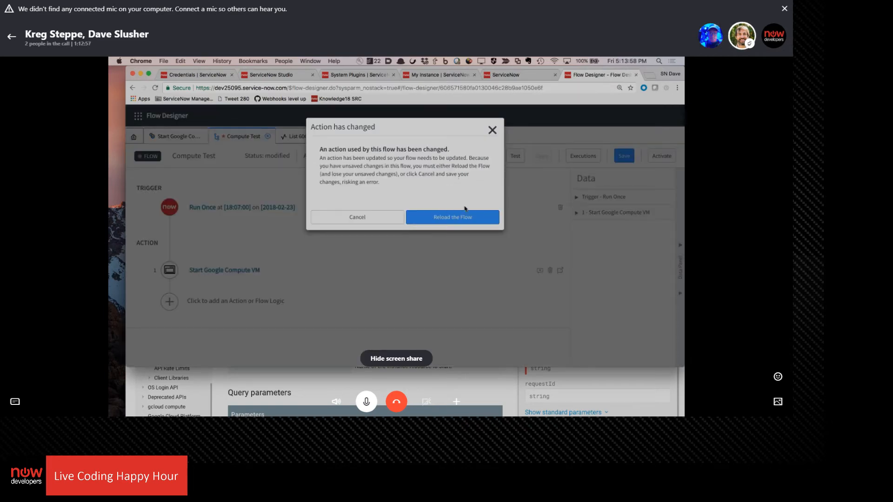
left_click(461, 215)
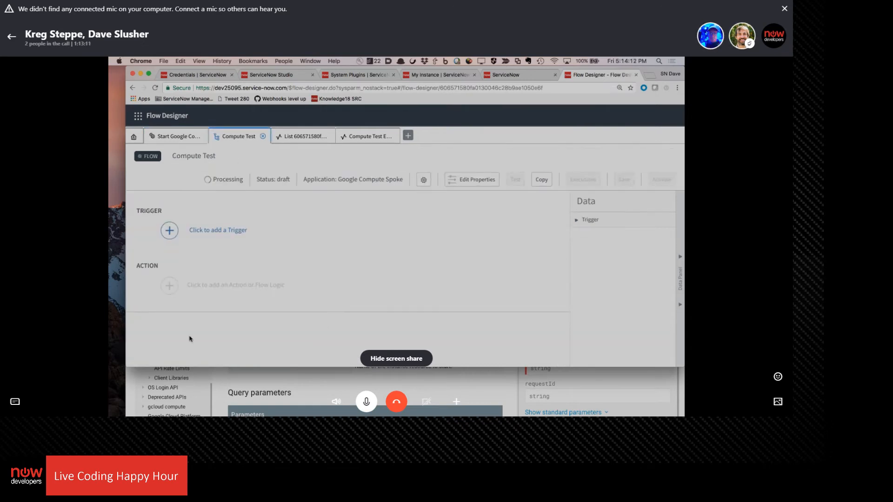
left_click(215, 215)
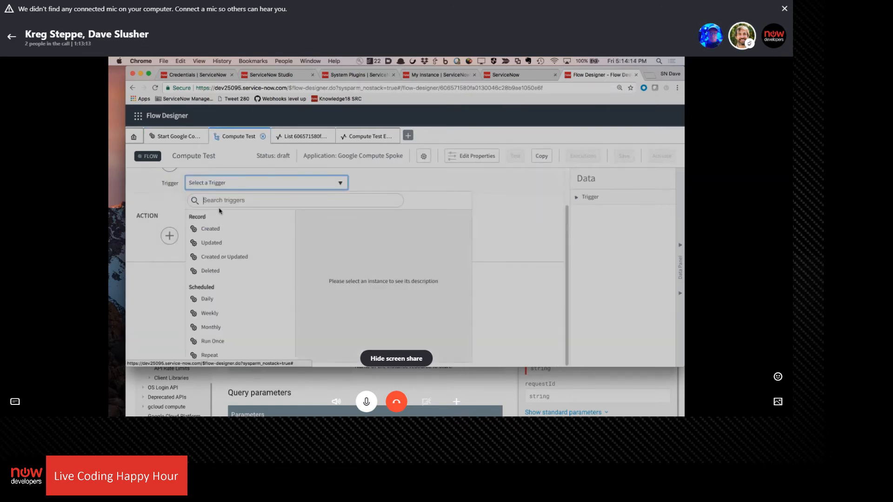
left_click(213, 342)
left_click(545, 268)
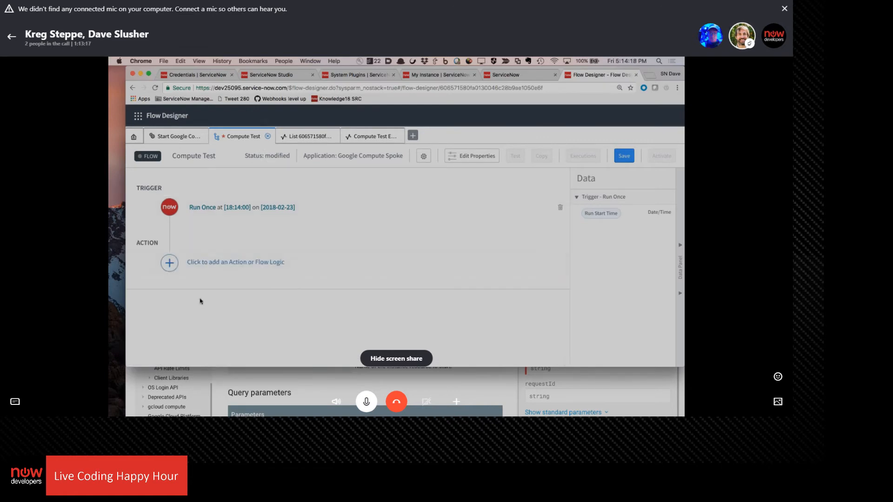
Add the Start Google Compute VM action from the Google Compute spoke to the Compute Test flow
left_click(231, 273)
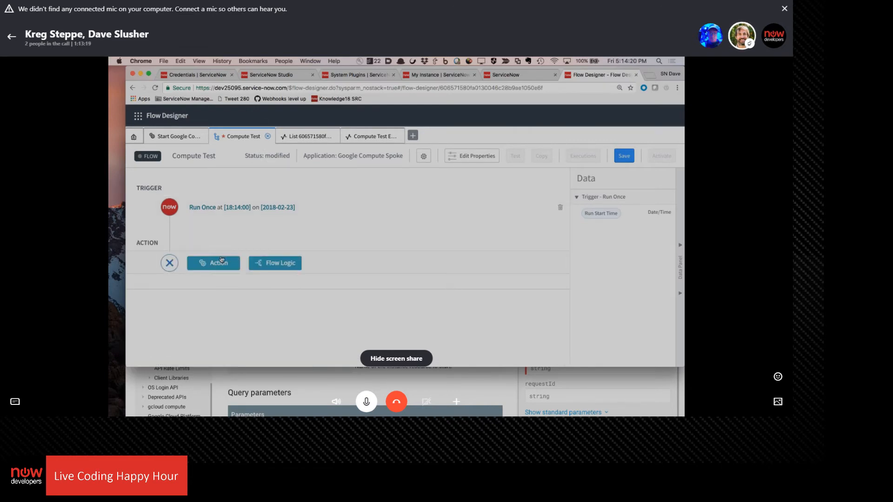
left_click(222, 260)
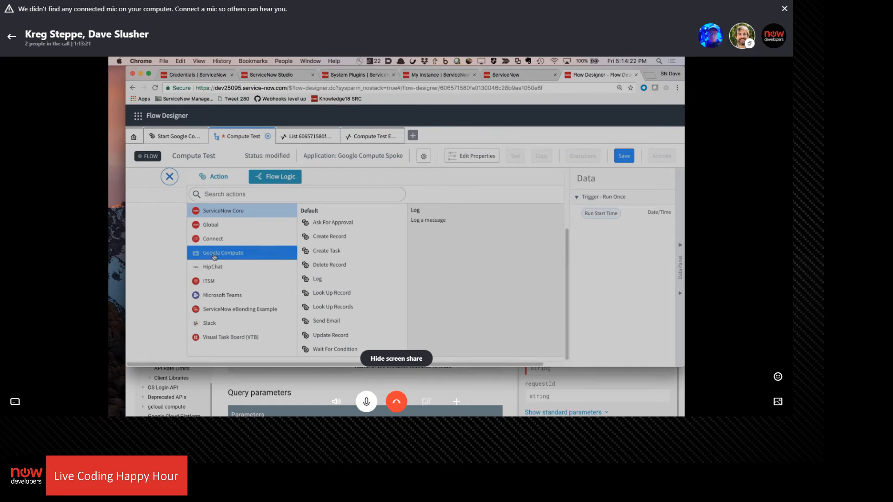
left_click(214, 257)
left_click(356, 238)
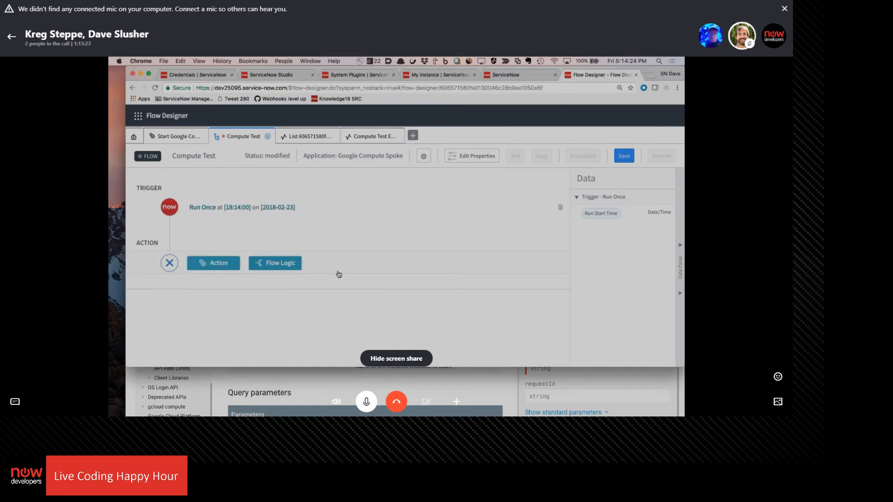
left_click(339, 317)
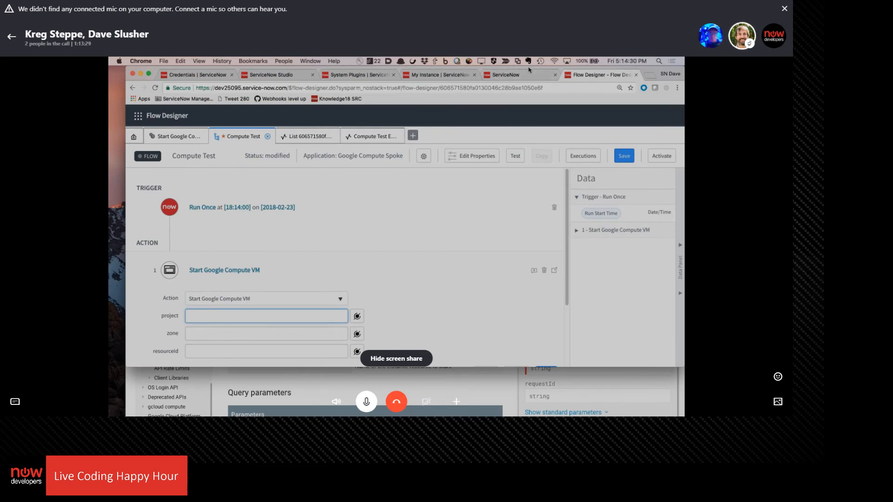
Copy the project ID lchh-194018 from the Google Cloud instance page's URL into the Start Google Compute VM action's project input
left_click_drag(525, 73, 546, 140)
left_click(511, 112)
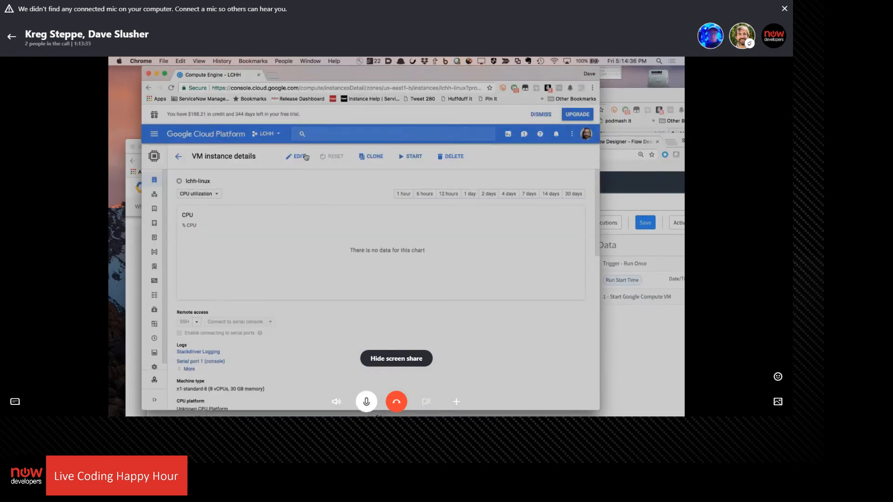
left_click(445, 87)
key("Right")
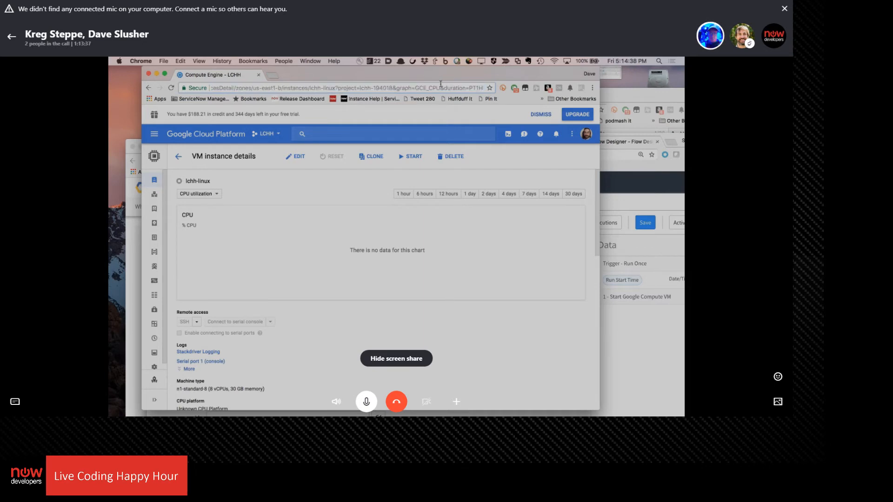
left_click_drag(360, 88, 390, 88)
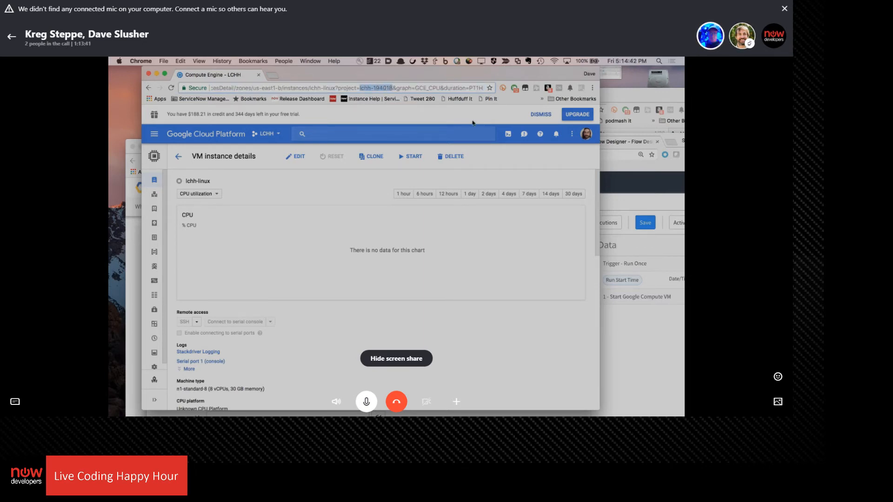
key("BackSpace")
left_click(654, 336)
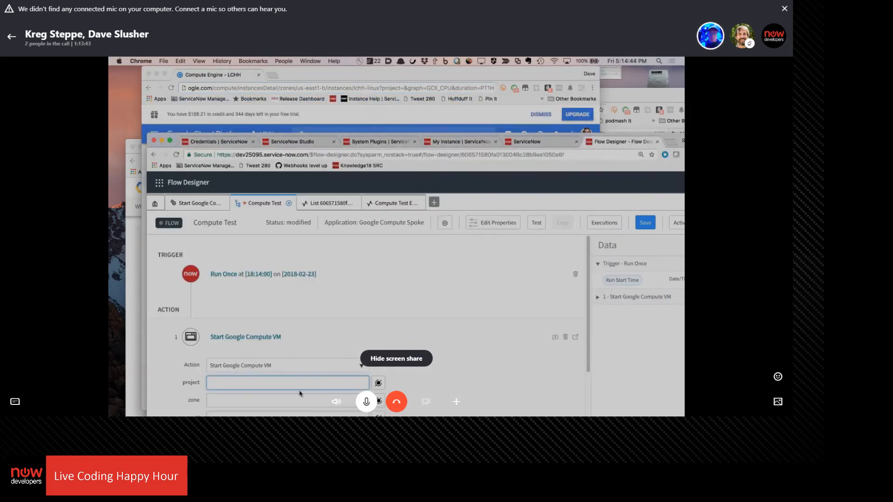
type("lchh-194018")
scroll(405, 307, "down", 3)
Using the Google Cloud VM instances list as reference, set the action's zone to us-east1-b and resourceId to lchh-linux, dismissing the calendar reminder
left_click(402, 133)
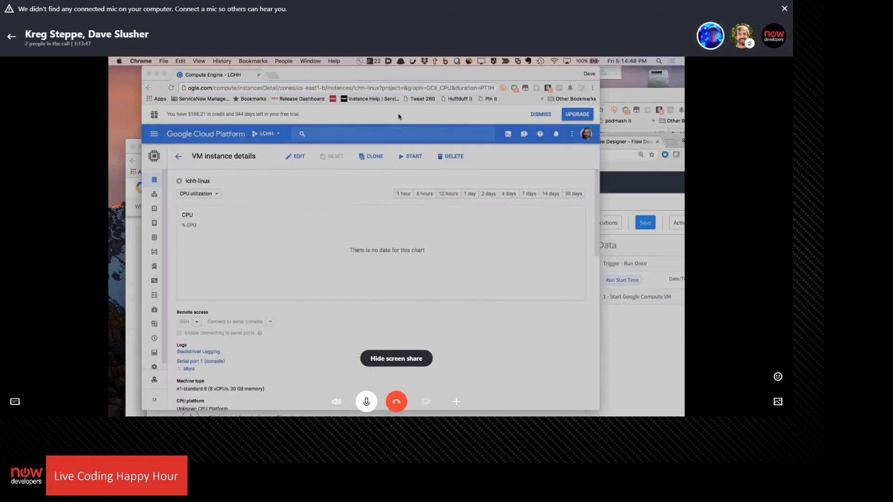
left_click(178, 156)
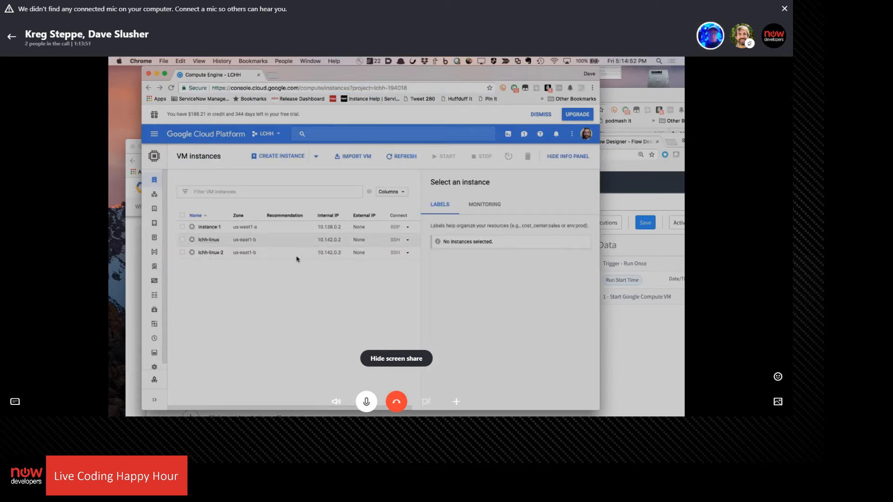
left_click(429, 132)
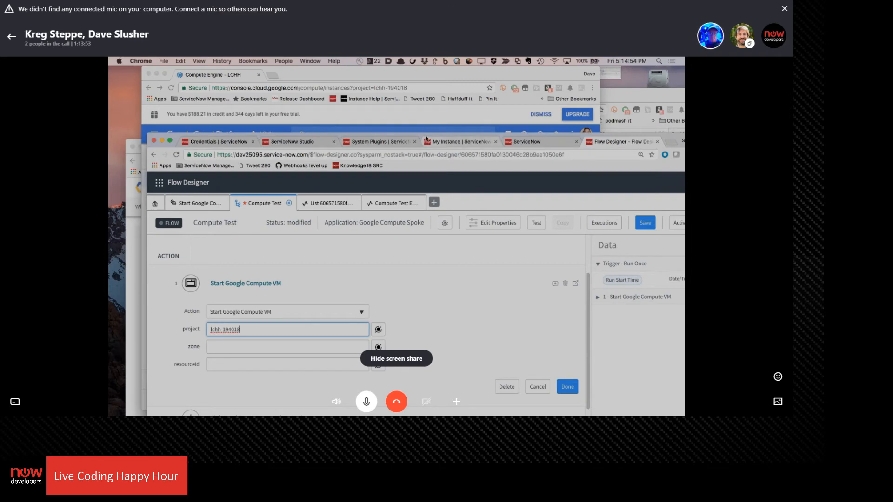
left_click_drag(425, 136, 601, 78)
left_click(437, 292)
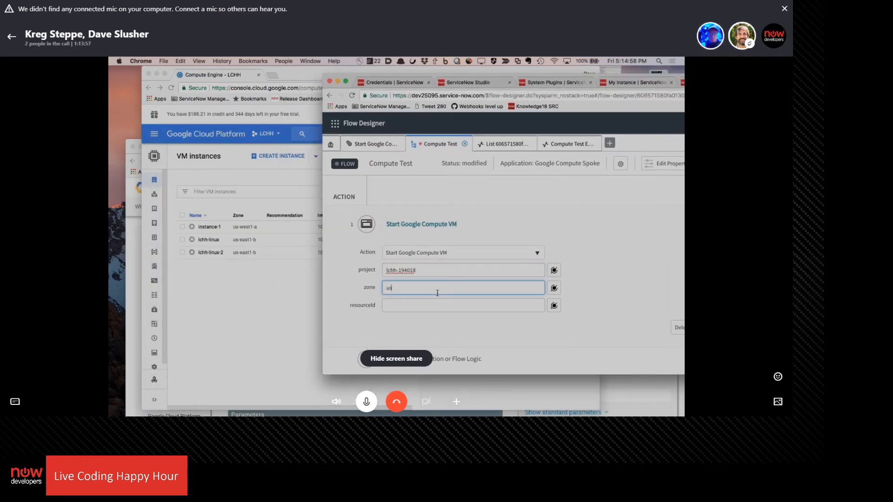
type("us-east1-b")
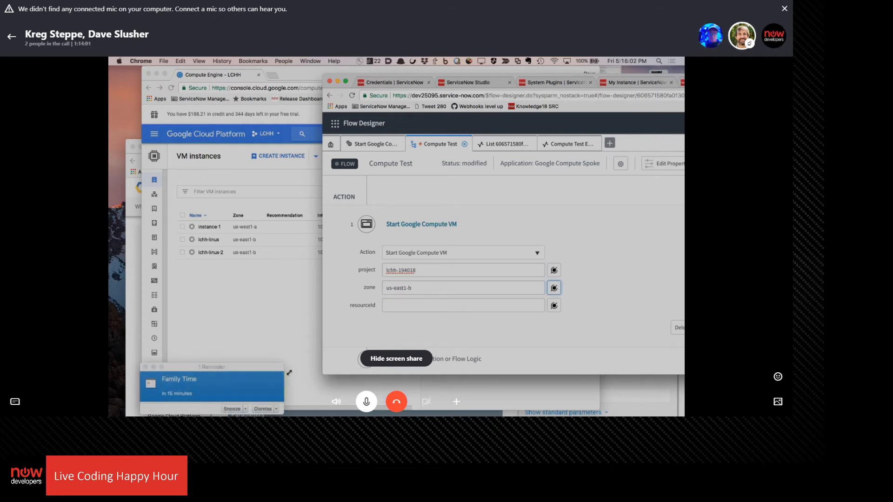
left_click(262, 408)
left_click(398, 306)
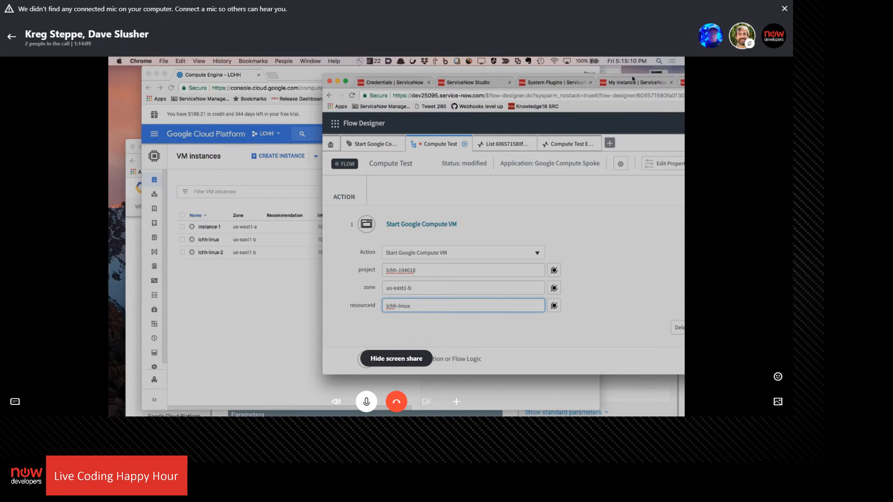
Accept the Start Google Compute VM action's inputs and save the Compute Test flow
left_click_drag(632, 78, 512, 100)
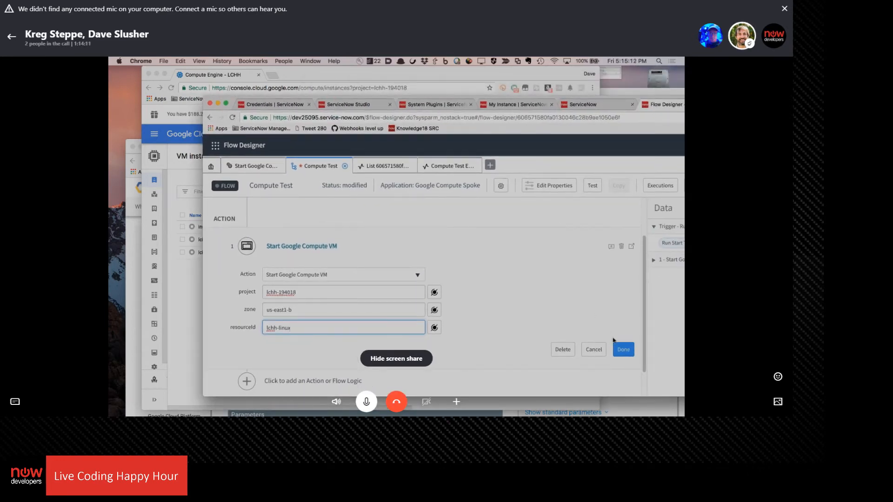
left_click(623, 349)
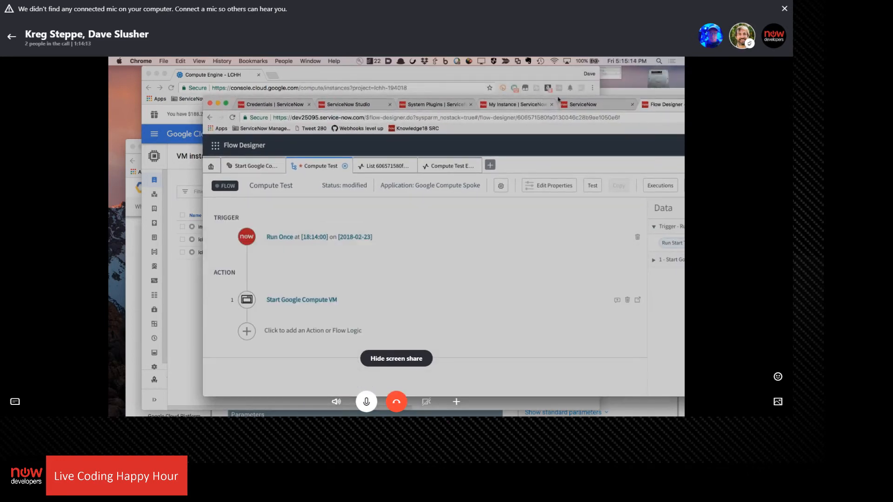
left_click_drag(558, 99, 488, 92)
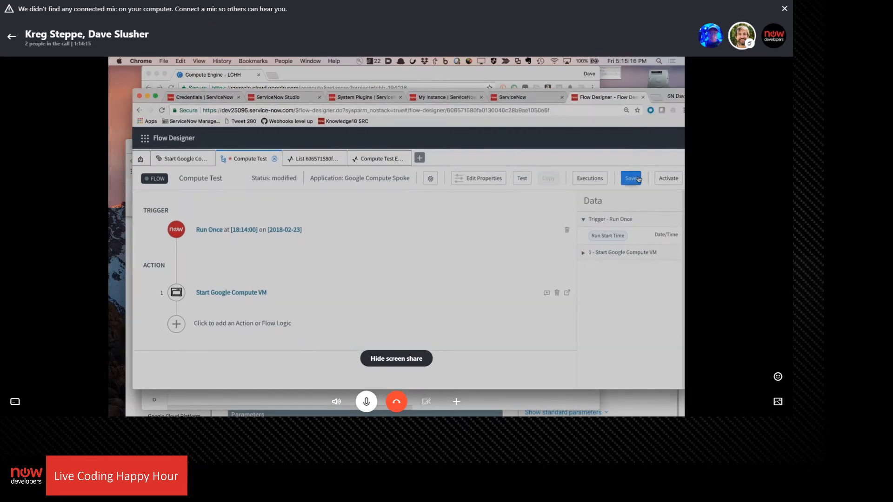
left_click(631, 178)
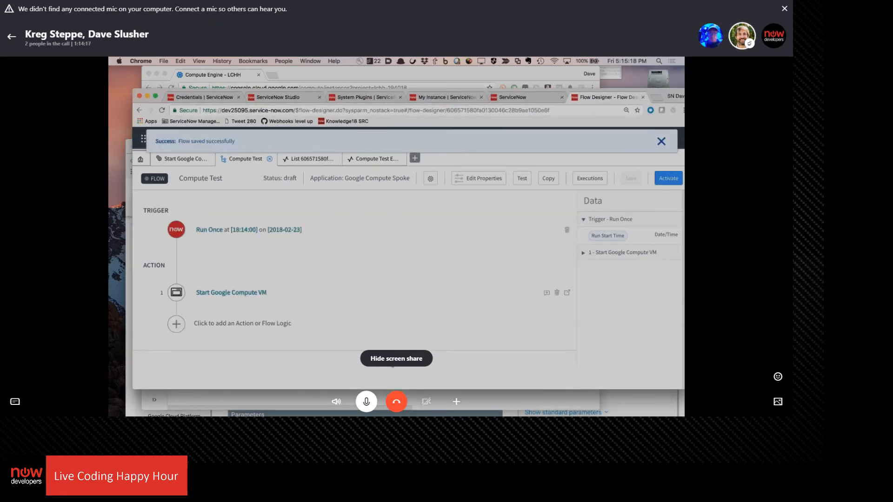
Run a test of the Compute Test flow and open the resulting execution details
left_click(523, 179)
left_click(451, 238)
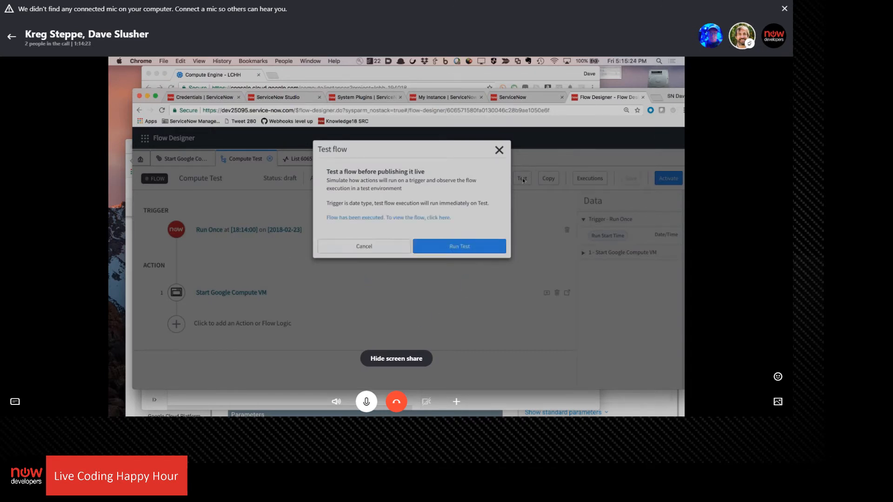
left_click(437, 217)
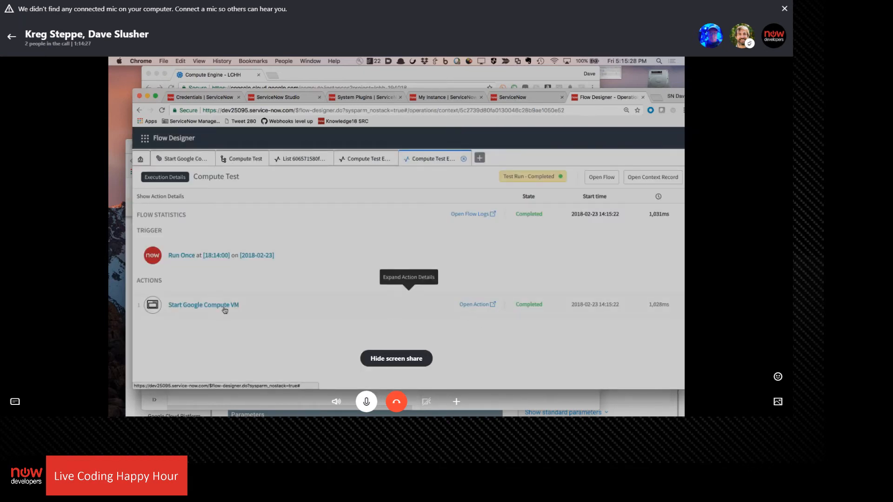
Examine the Start Google Compute VM action's runtime values, logs, and REST step configuration and output data in the execution details
left_click(224, 307)
scroll(429, 259, "down", 2)
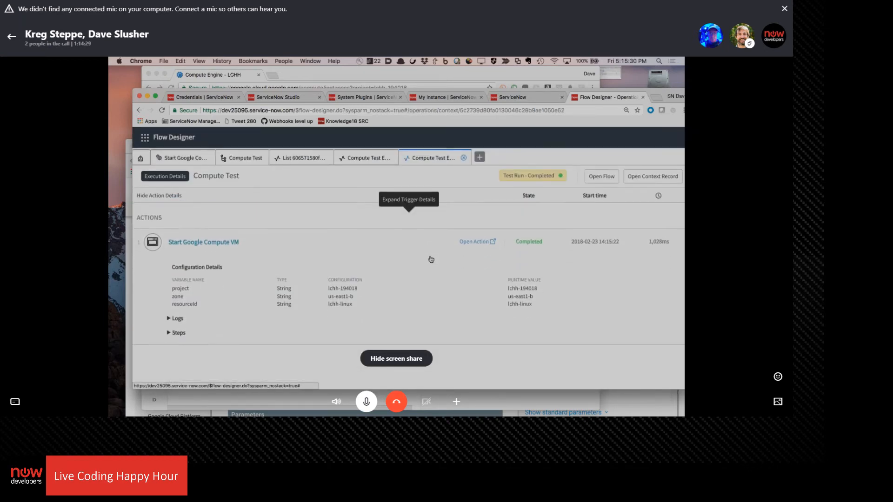
left_click(169, 320)
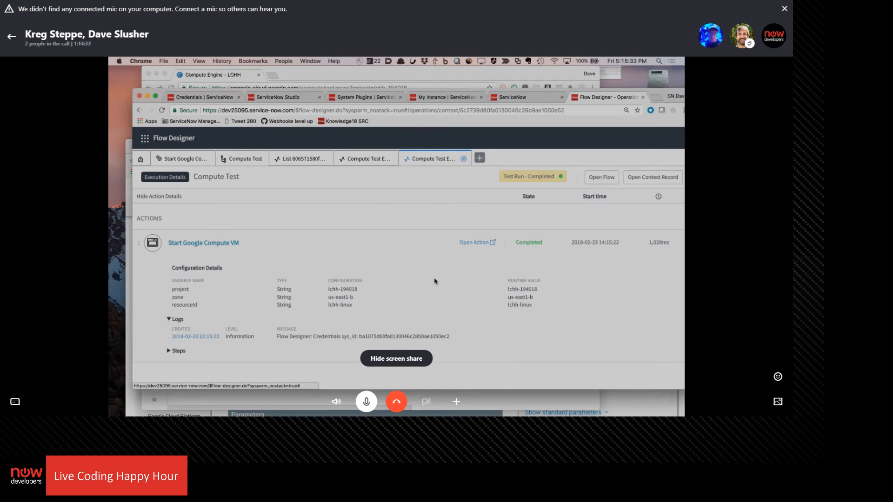
left_click(180, 352)
scroll(363, 274, "down", 2)
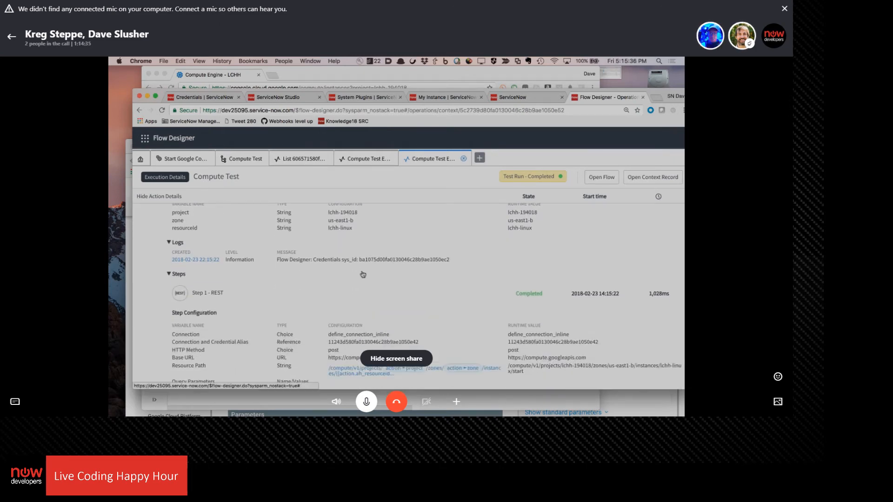
scroll(362, 275, "down", 2)
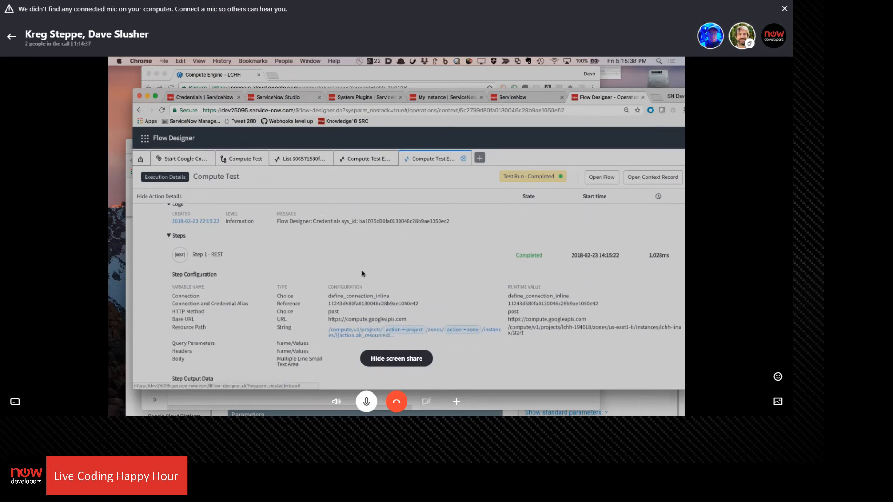
scroll(363, 273, "down", 2)
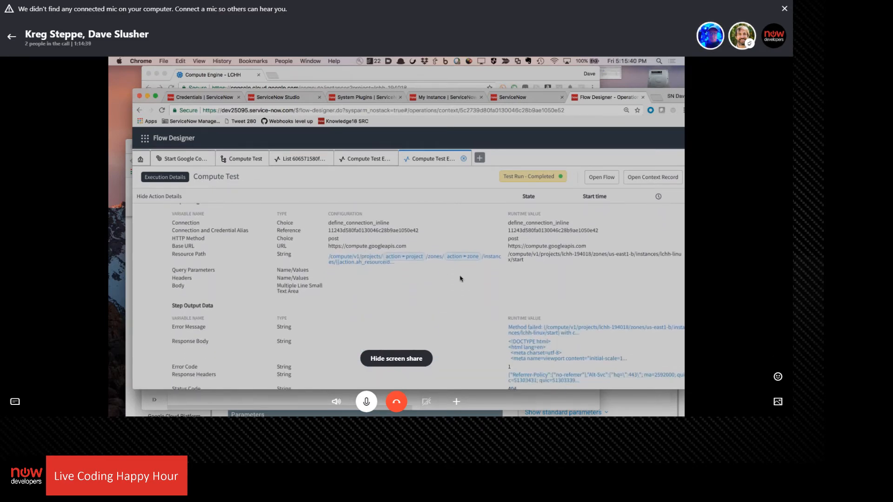
scroll(452, 286, "down", 1)
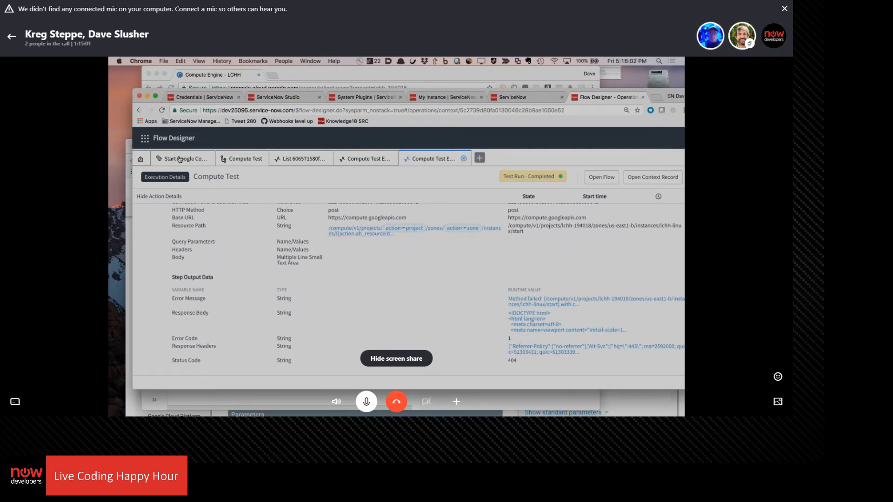
Examine the REST step's connection, method, base URL and resource path in the Start Google Compute VM action
left_click(180, 159)
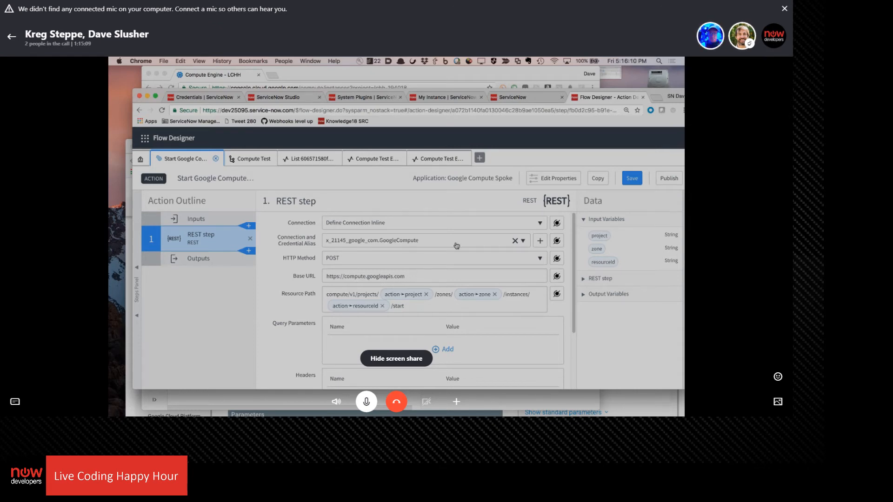
scroll(380, 309, "down", 3)
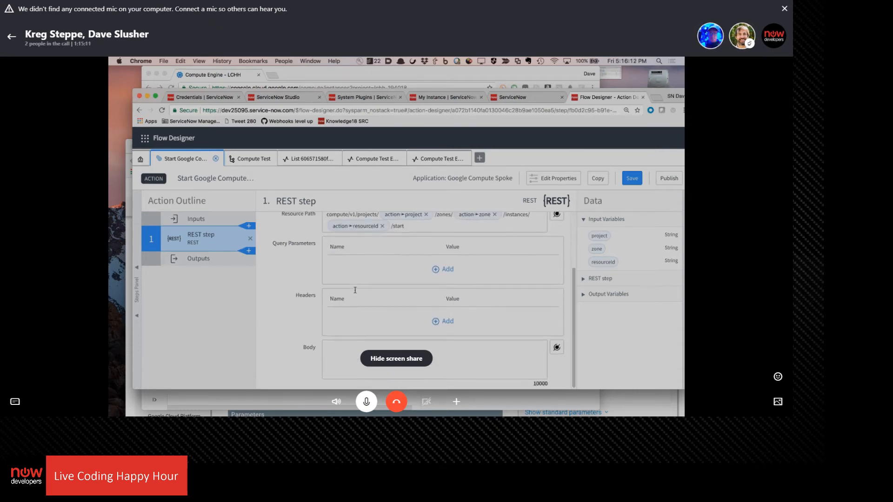
scroll(372, 307, "up", 3)
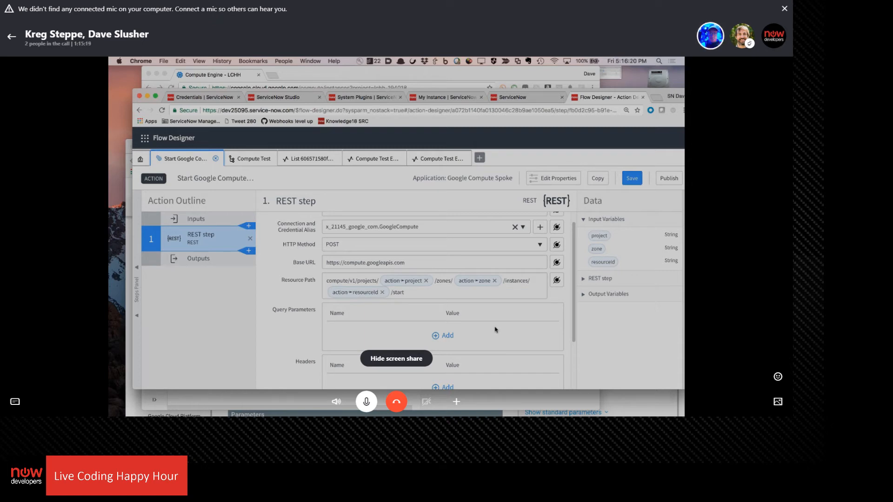
left_click(423, 293)
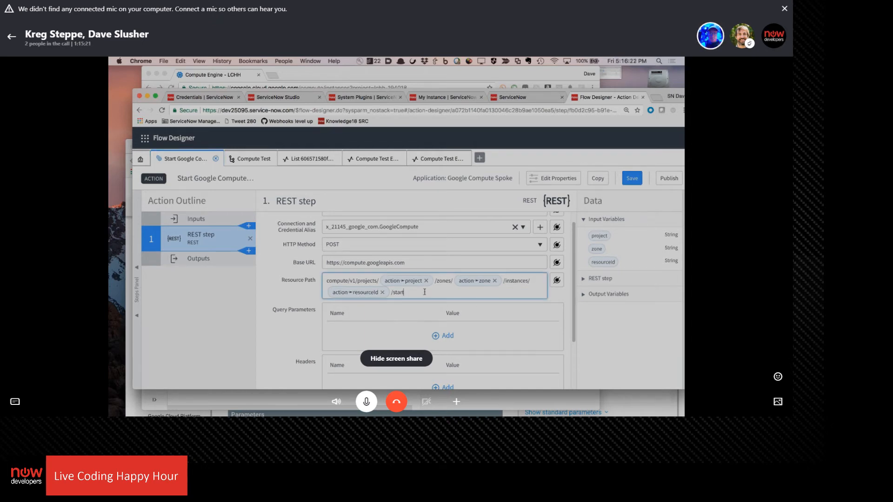
Check the HTTP request URL and path parameters in the Google Cloud instances.start documentation
left_click(192, 400)
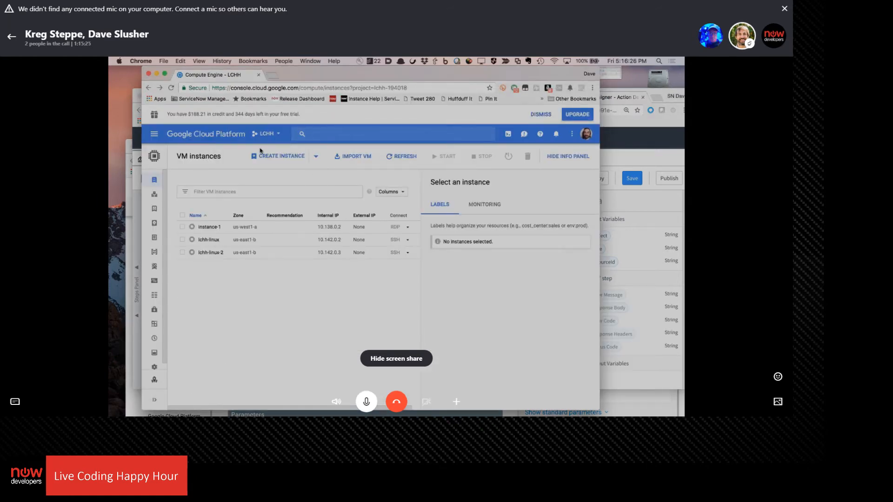
left_click(133, 374)
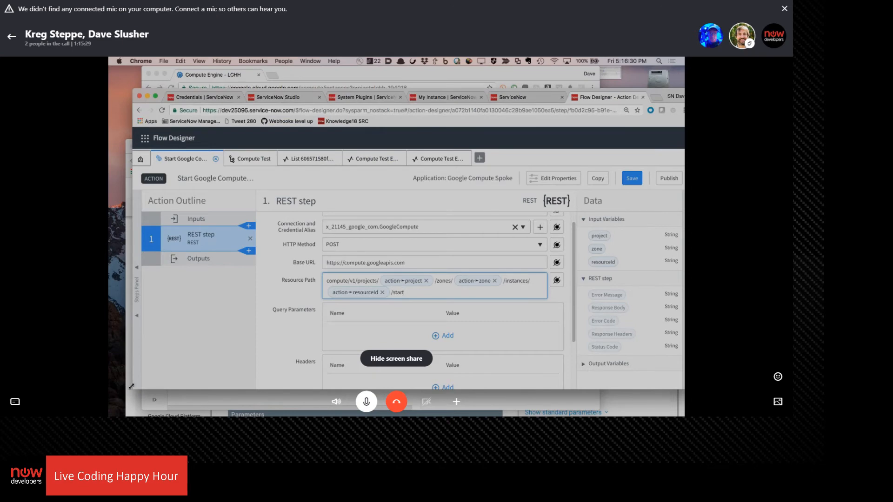
left_click(133, 404)
scroll(271, 255, "up", 5)
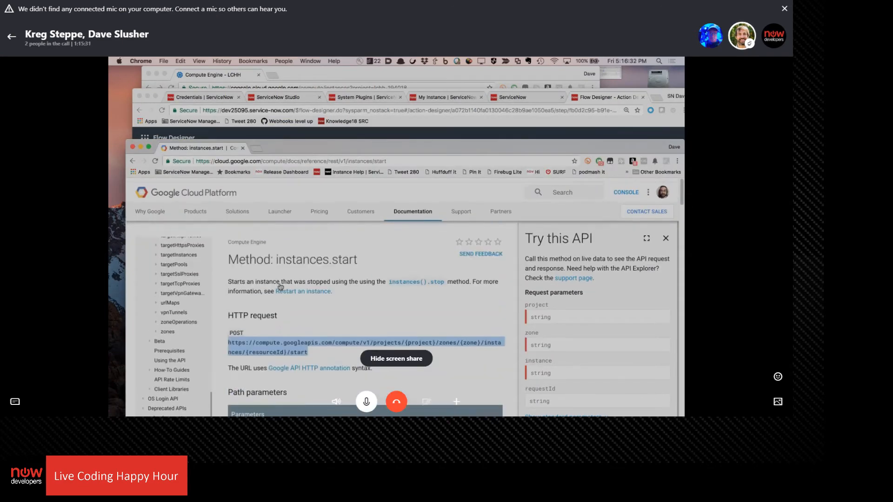
scroll(198, 330, "down", 3)
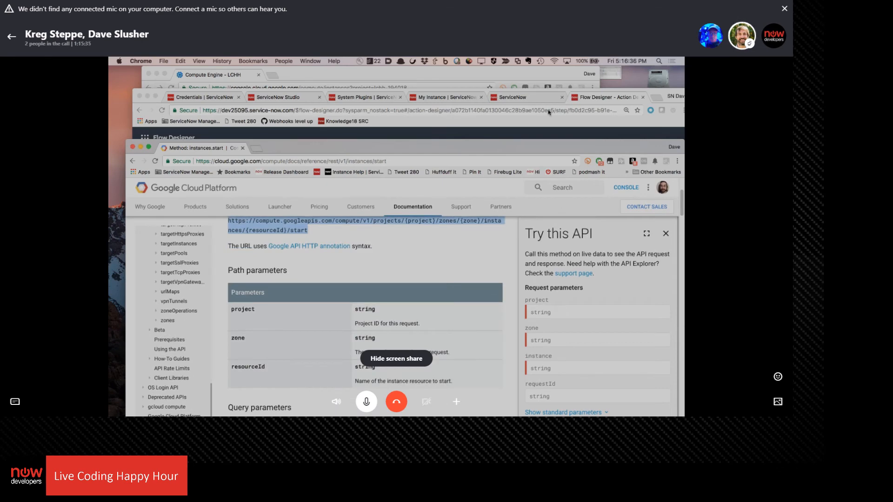
double_click(536, 149)
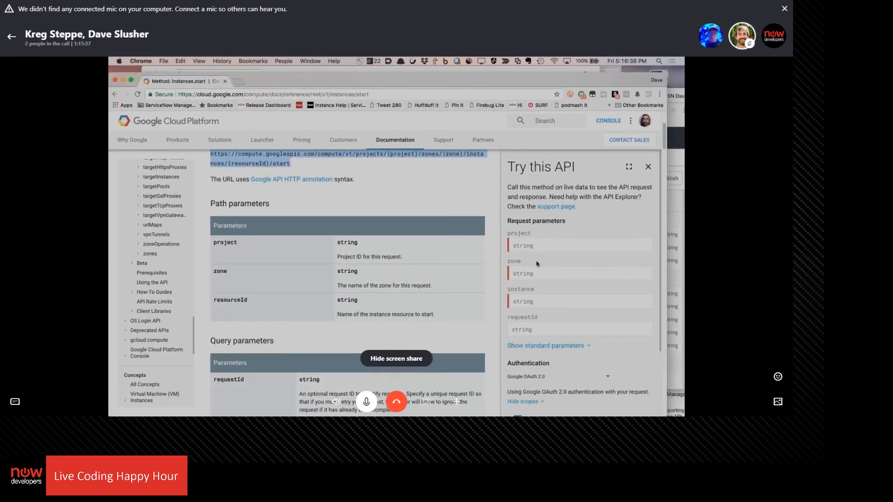
left_click(523, 241)
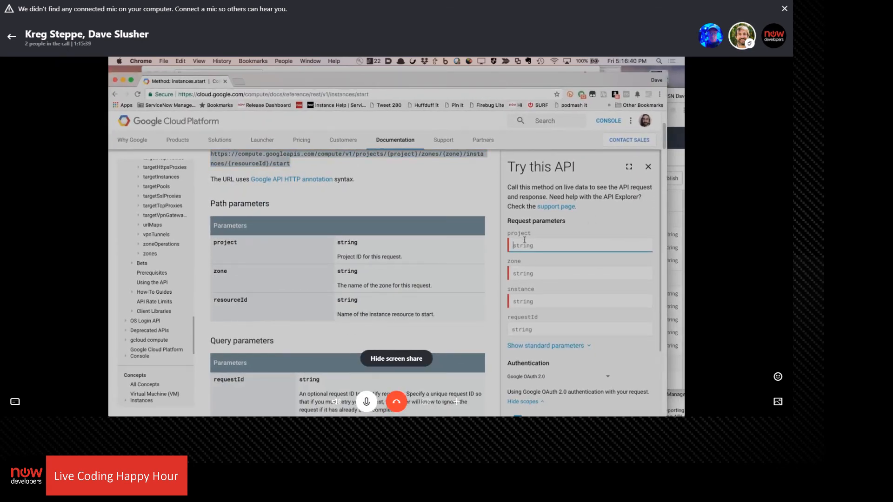
type("s")
key("BackSpace")
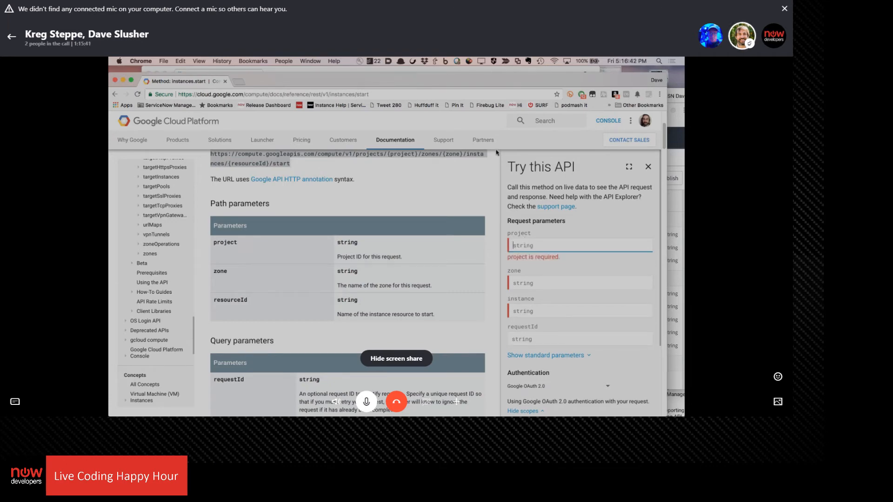
left_click_drag(450, 90, 451, 210)
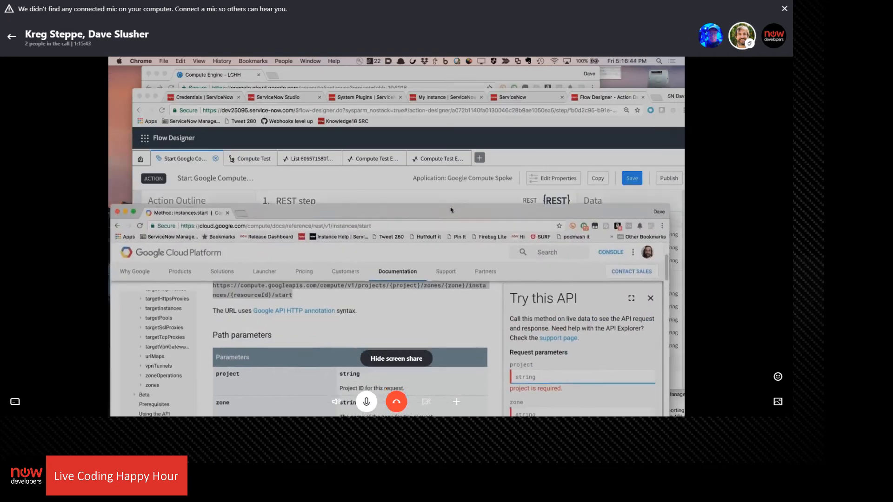
Return to the Compute Test flow in Flow Designer and expand the Start Google Compute VM action's inputs
left_click(398, 186)
left_click(436, 289)
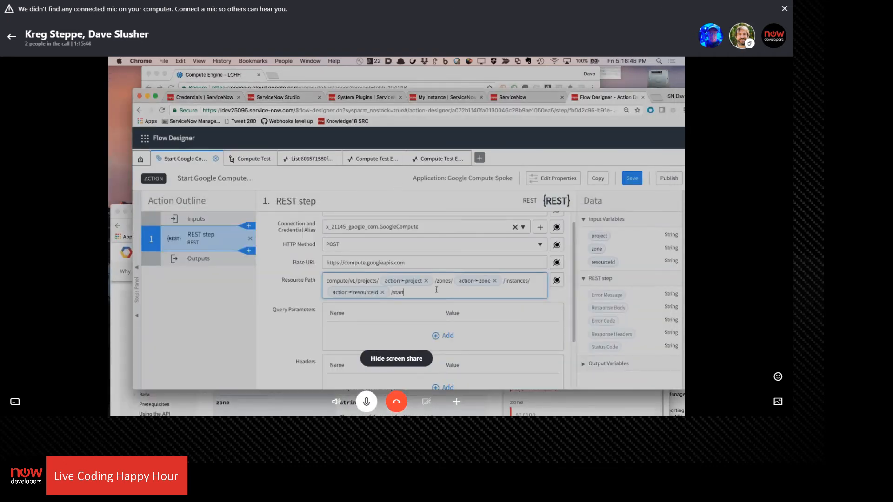
left_click(250, 159)
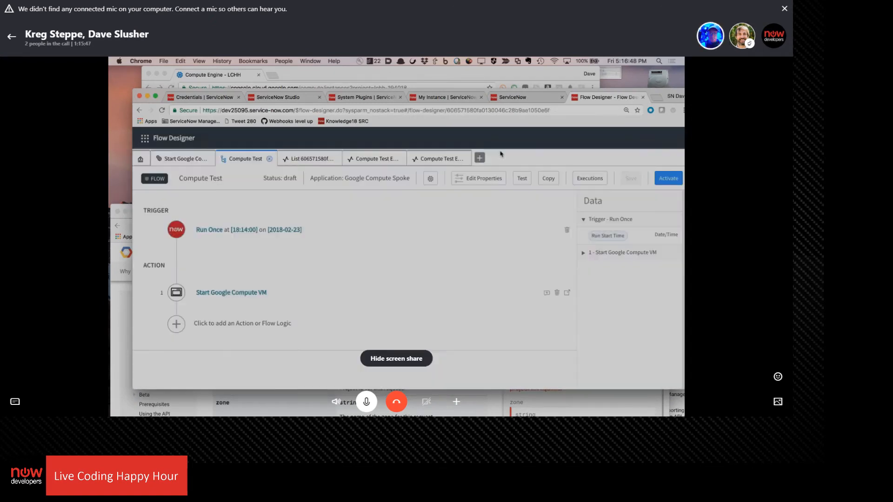
left_click(232, 293)
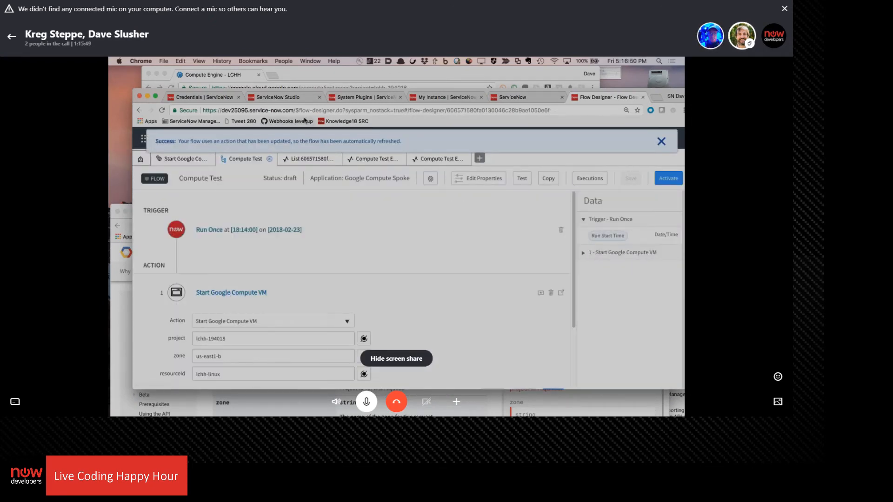
Arrange the Flow Designer and API documentation windows so the action's inputs and the Try this API form can be used side by side
left_click_drag(298, 92, 334, 62)
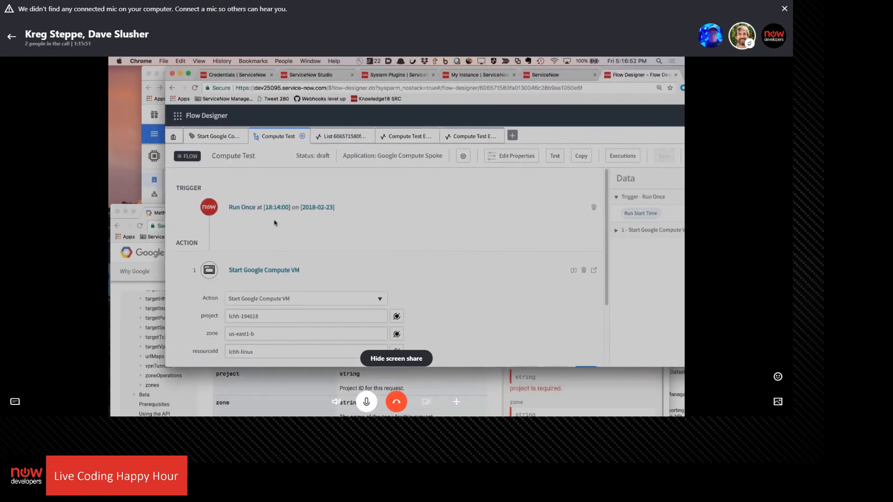
left_click_drag(138, 208, 205, 76)
left_click(168, 305)
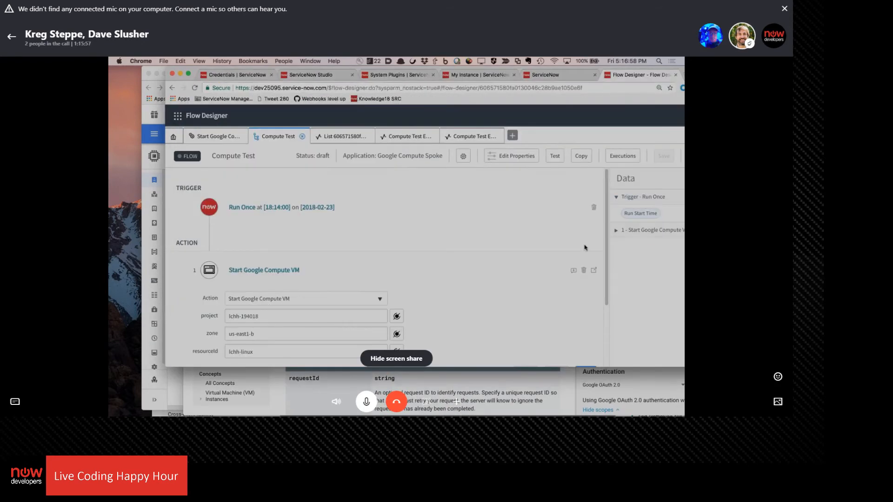
left_click_drag(622, 73, 559, 83)
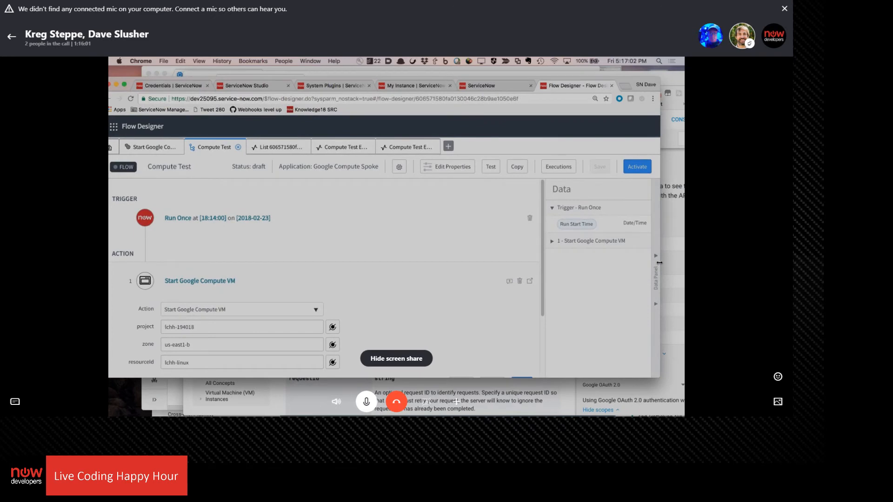
left_click_drag(660, 261, 486, 263)
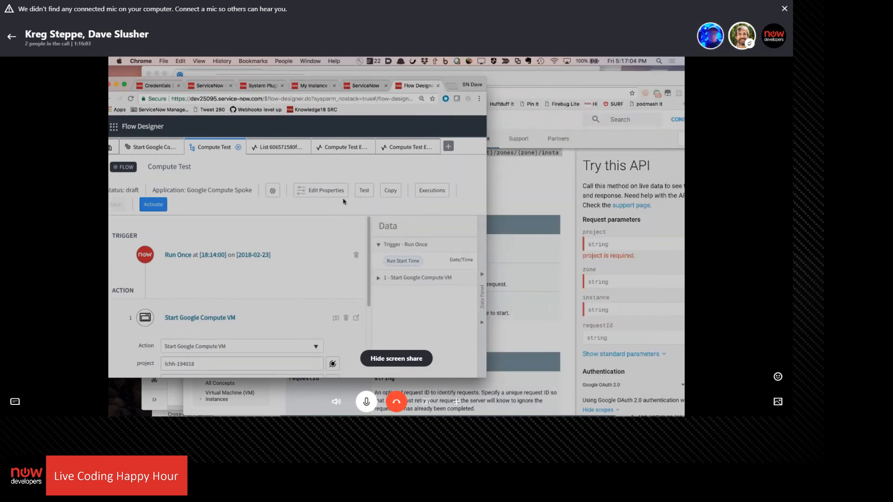
Copy the action's project value lchh-194018 into the project parameter of the Try this API form
scroll(370, 338, "down", 5)
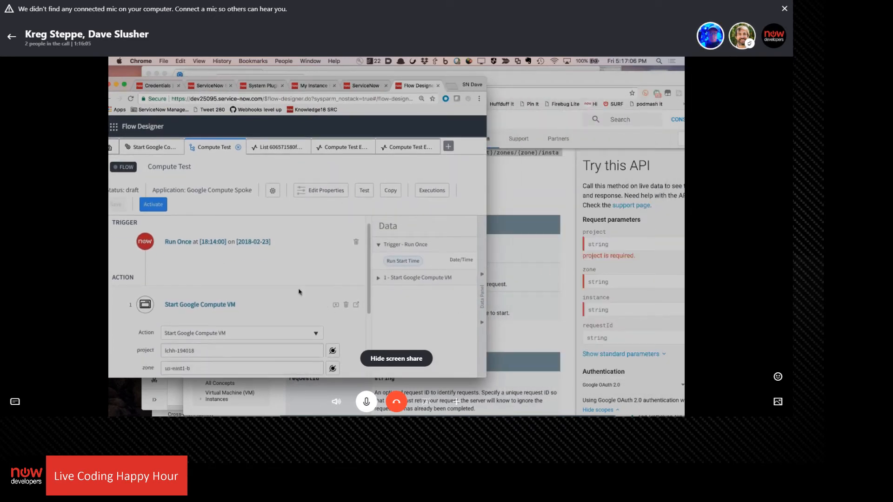
left_click(231, 250)
key("super+a")
key("super+c")
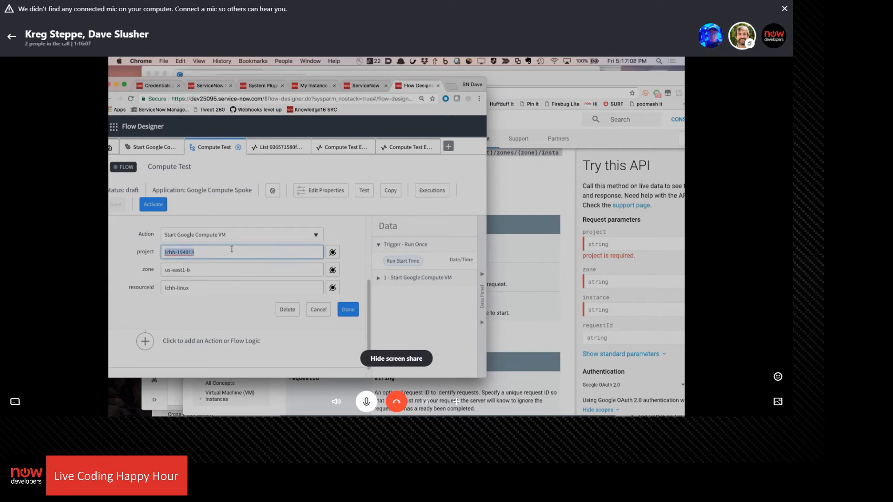
left_click(609, 244)
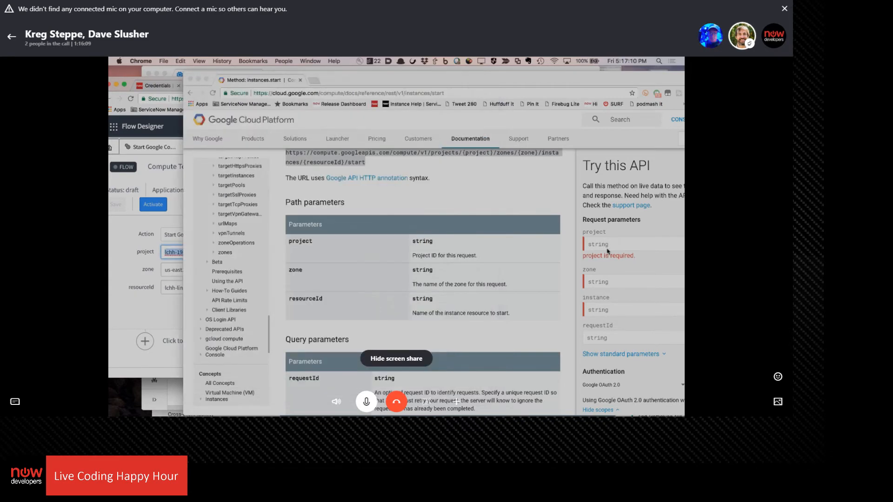
key("super+v")
Copy the action's zone value us-east1-b into the zone parameter of the Try this API form
left_click(134, 303)
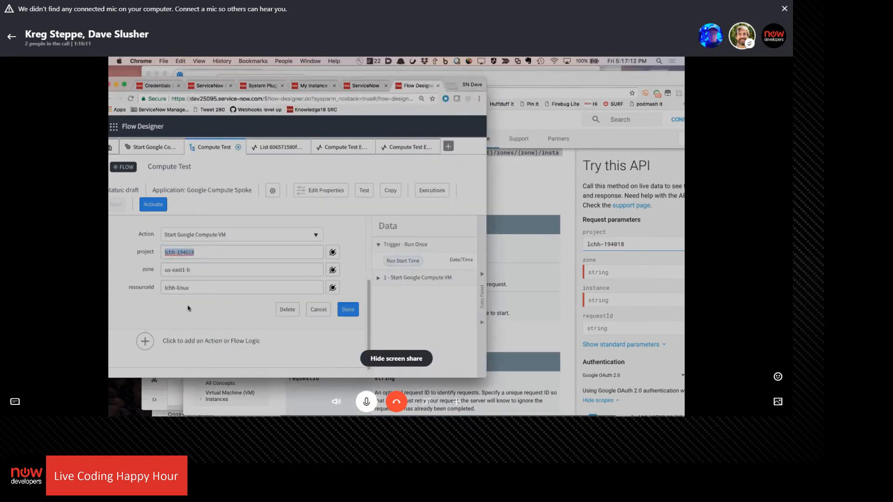
left_click_drag(197, 270, 135, 271)
key("super+c")
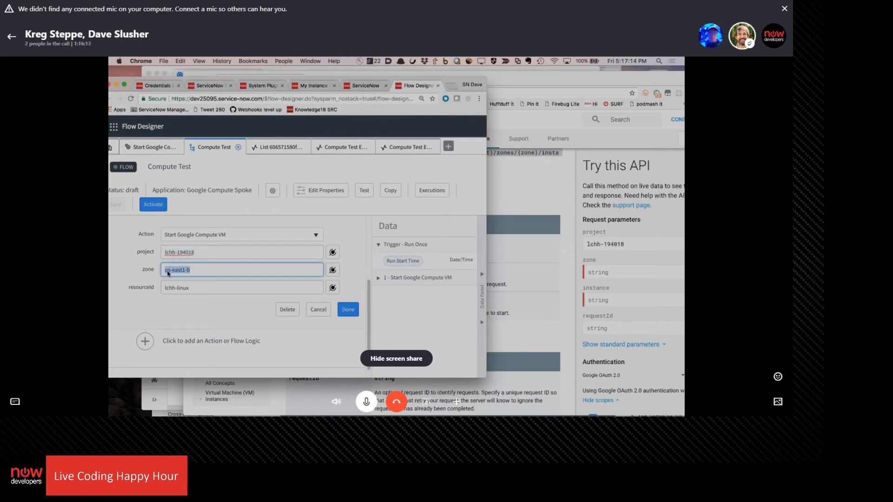
left_click(624, 272)
left_click(622, 269)
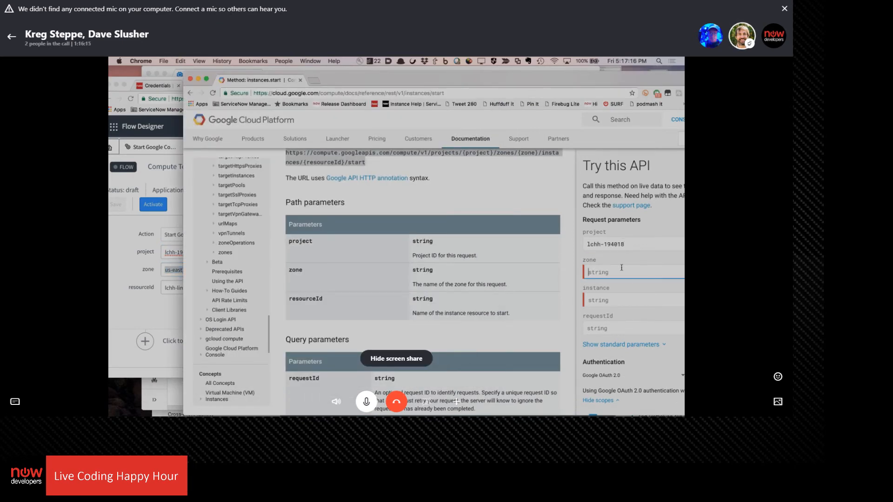
key("super+v")
Copy the action's resourceId value lchh-linux into the instance parameter of the Try this API form
left_click(133, 307)
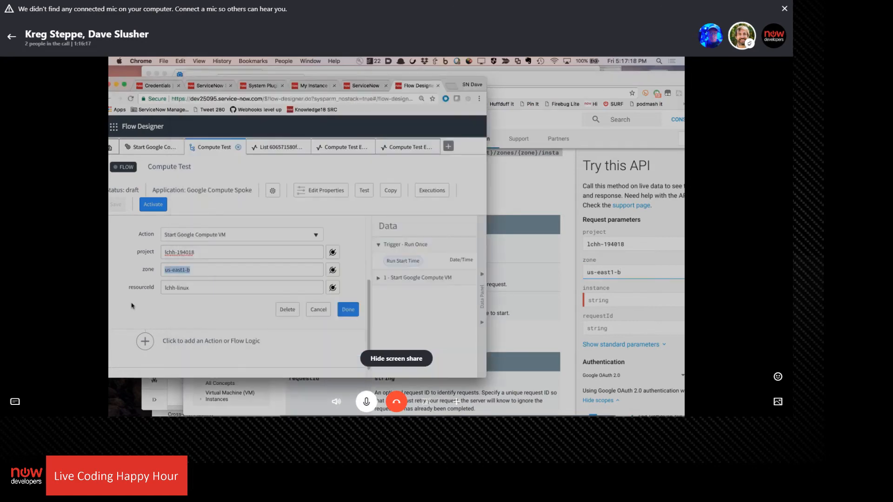
left_click_drag(195, 293, 123, 273)
key("super+c")
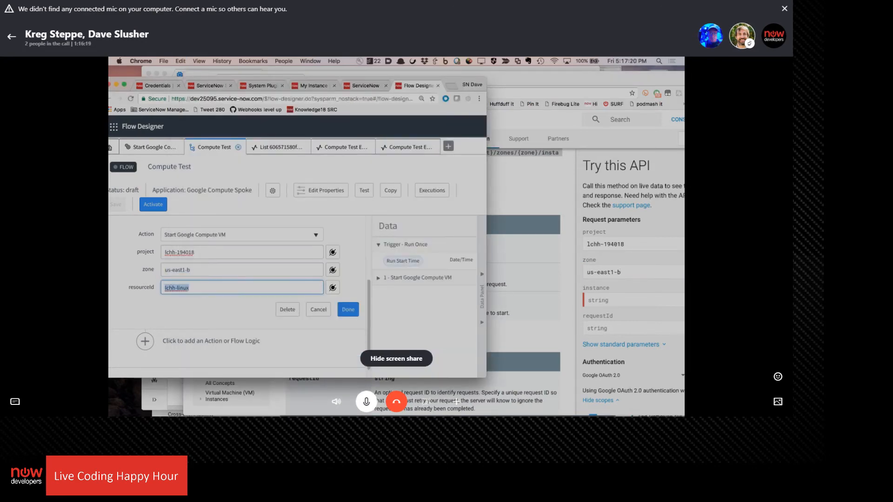
left_click(612, 300)
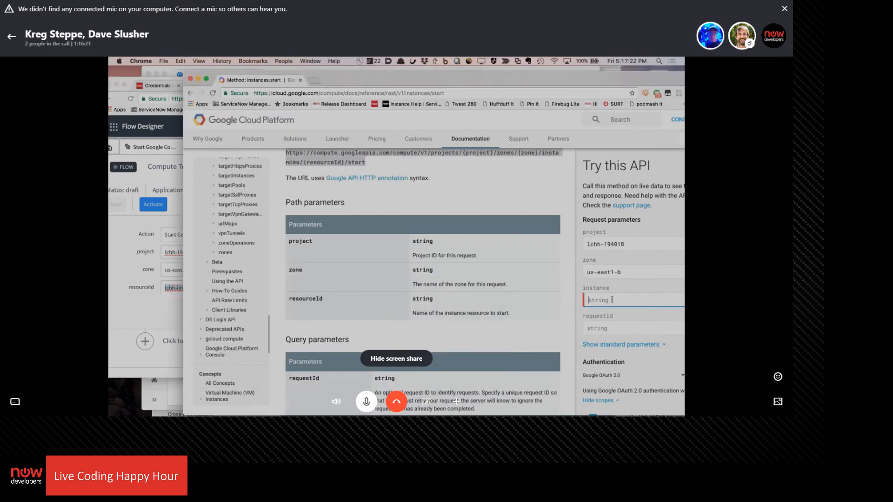
key("super+v")
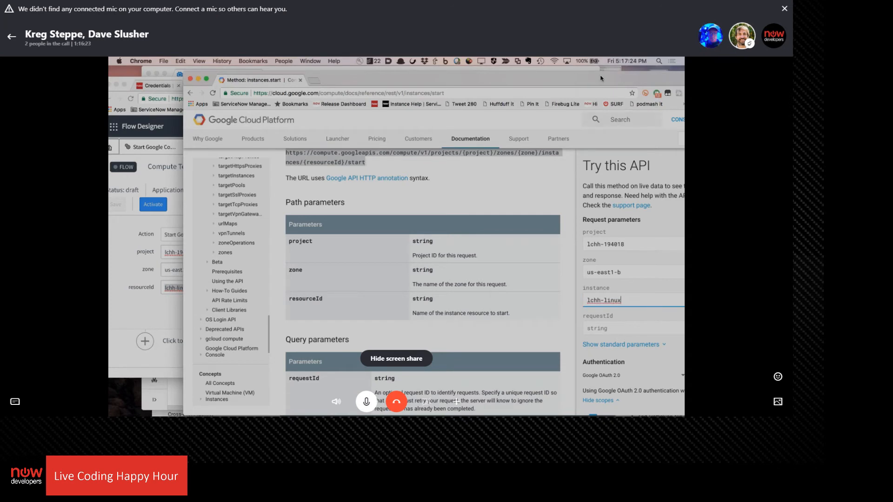
Execute the instances.start request, allowing Google APIs Explorer access with the Google account, and review the response
left_click_drag(601, 79, 530, 73)
scroll(577, 336, "down", 2)
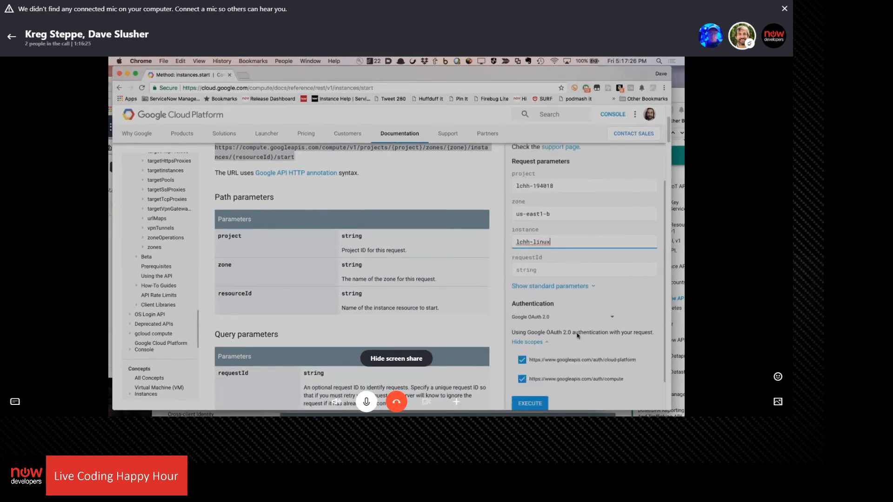
scroll(577, 336, "down", 1)
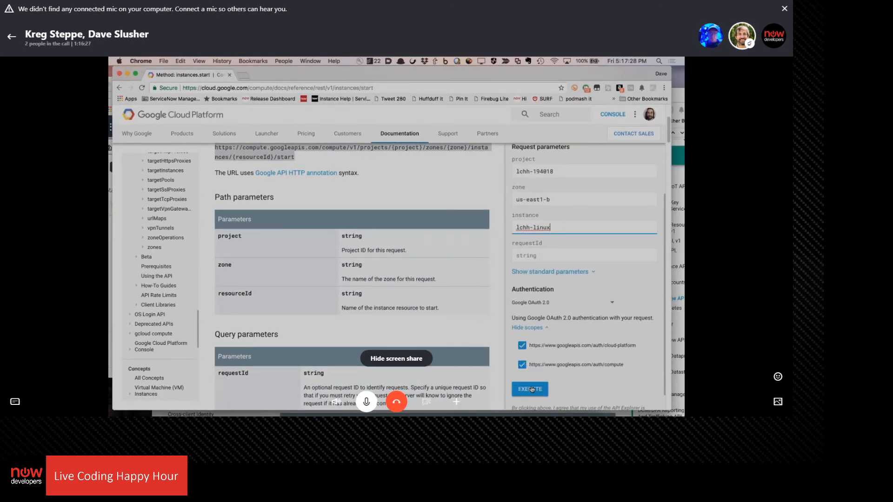
left_click(530, 389)
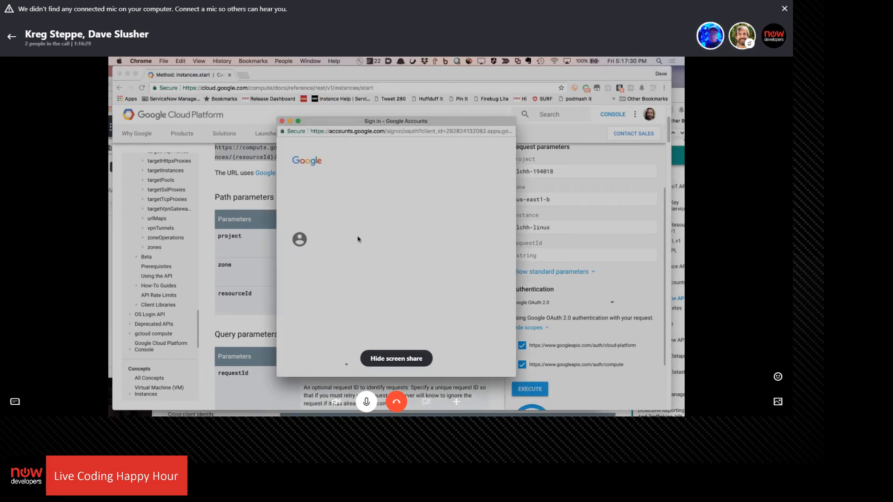
left_click(341, 218)
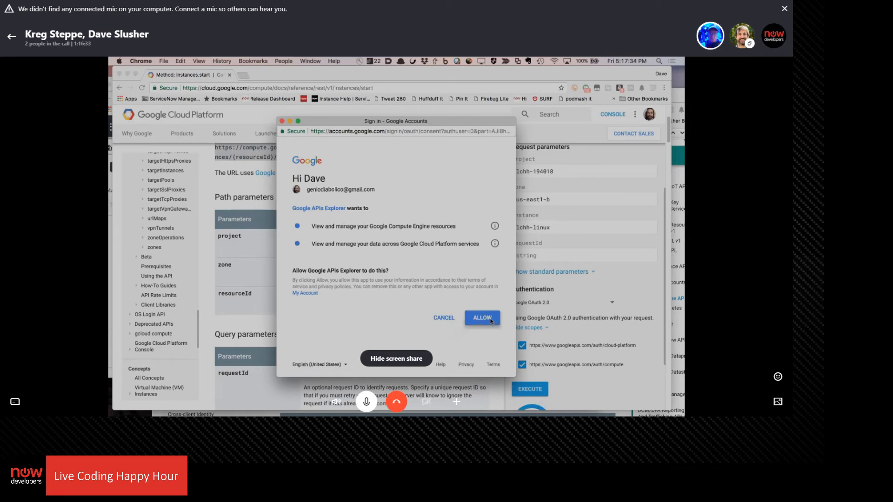
left_click(490, 320)
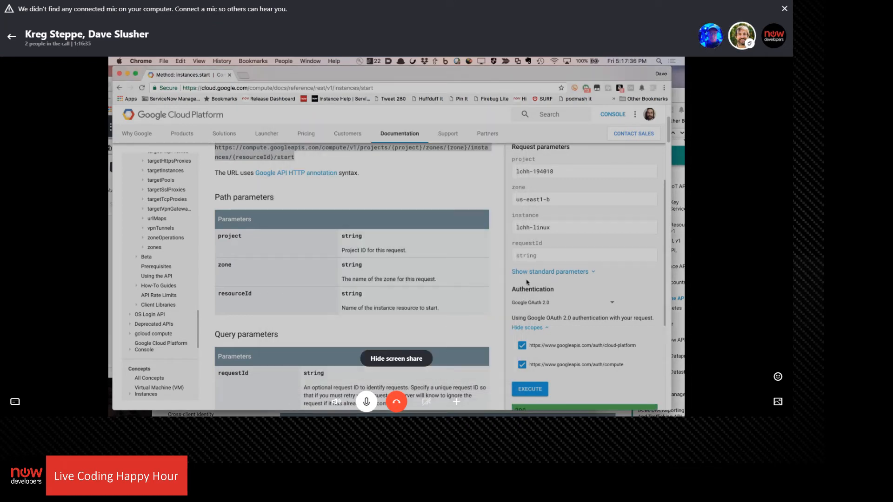
scroll(527, 282, "down", 5)
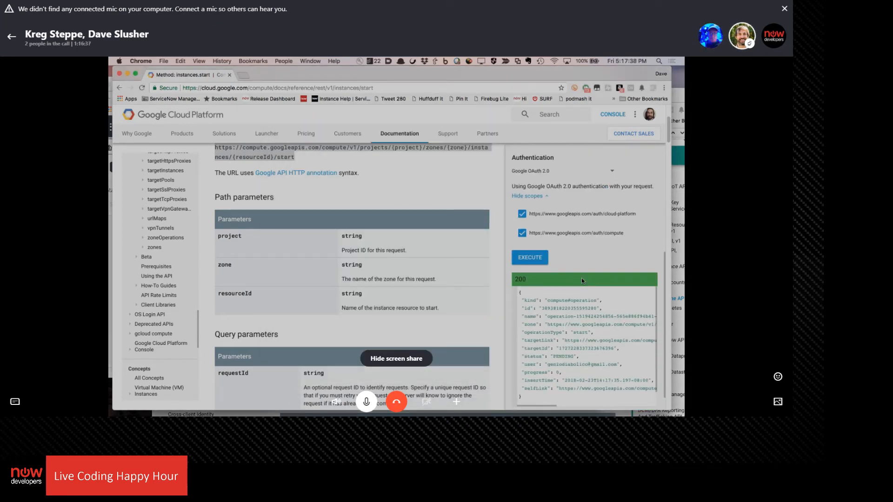
scroll(561, 311, "down", 2)
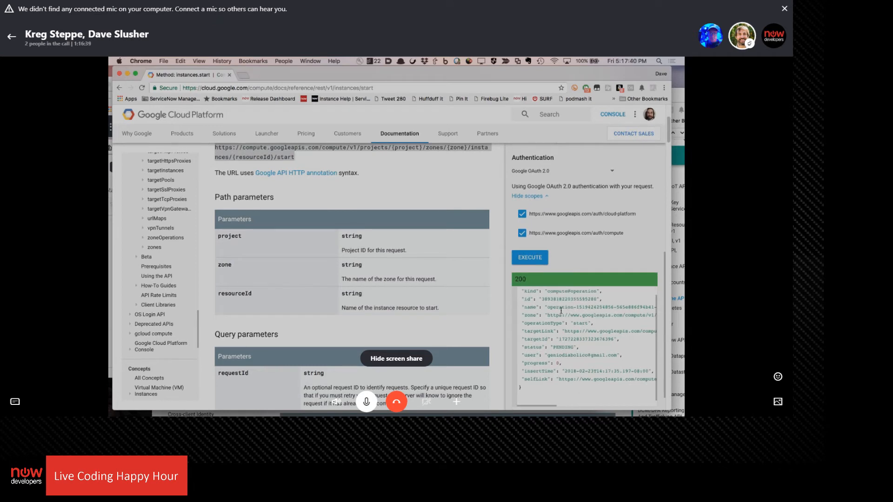
Expand the standard parameters of the Try this API form and review them together with the request's response
scroll(561, 310, "up", 4)
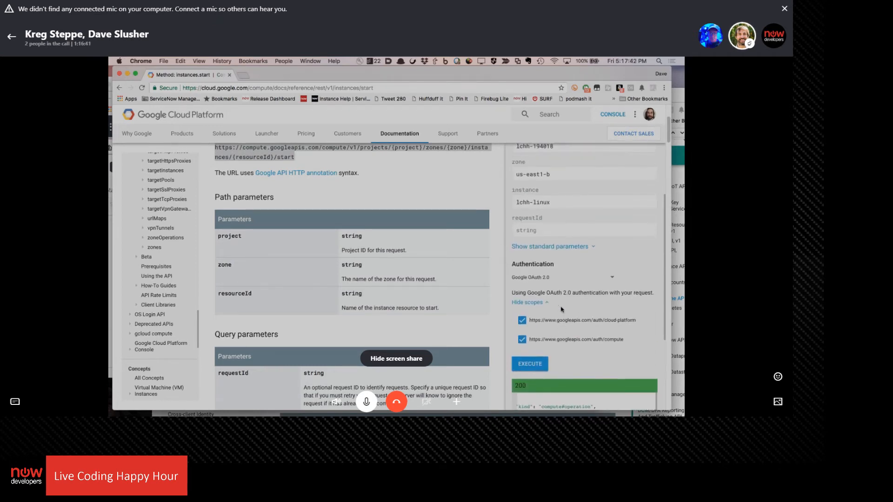
left_click(586, 246)
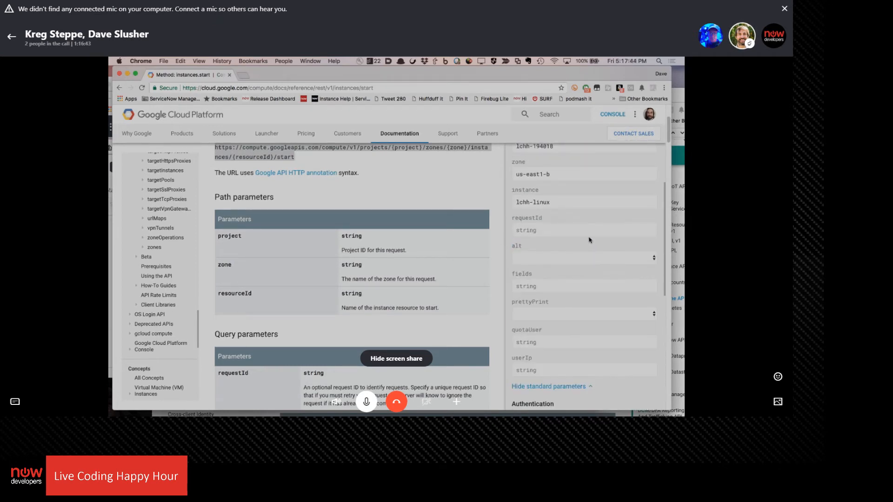
scroll(589, 240, "down", 3)
scroll(590, 239, "up", 8)
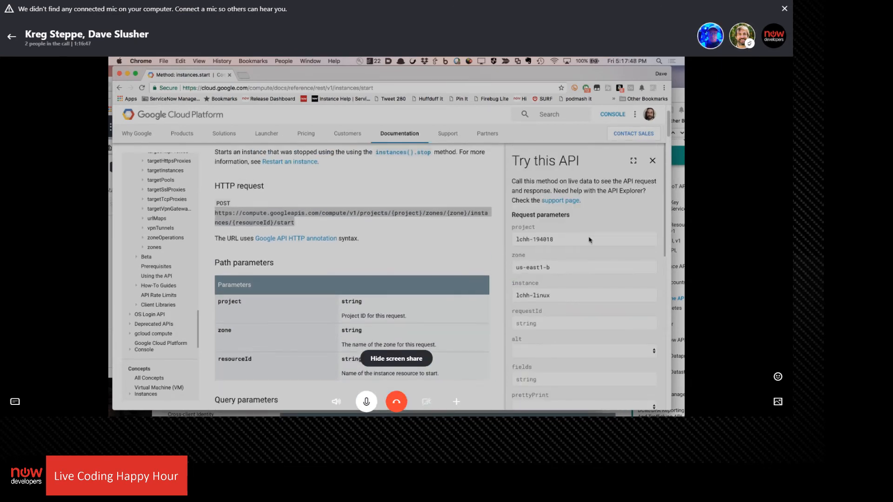
scroll(589, 240, "down", 5)
scroll(589, 240, "down", 6)
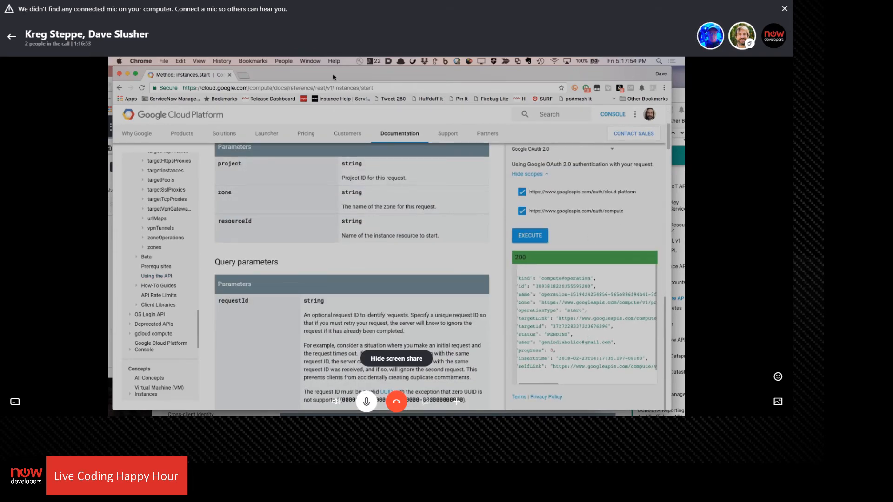
Switch to the Compute Engine console, open the lchh-linux instance's details, and compare them with the instances.start response
left_click_drag(334, 77, 396, 75)
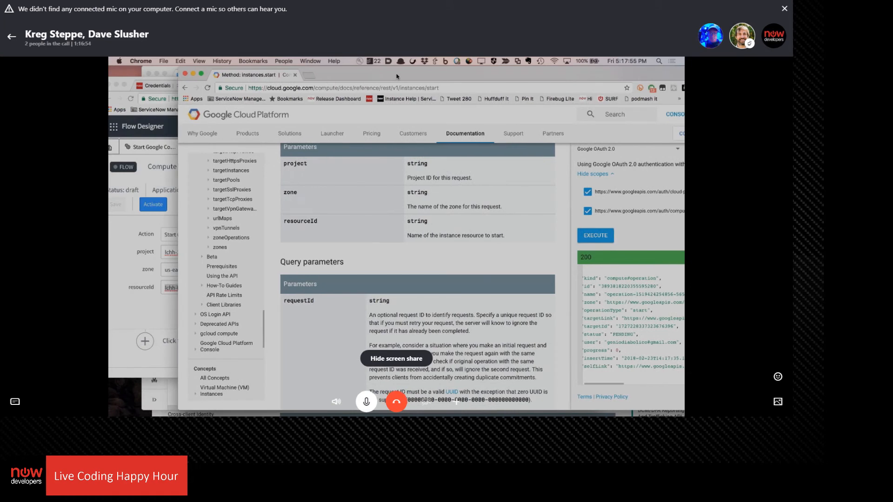
left_click(161, 400)
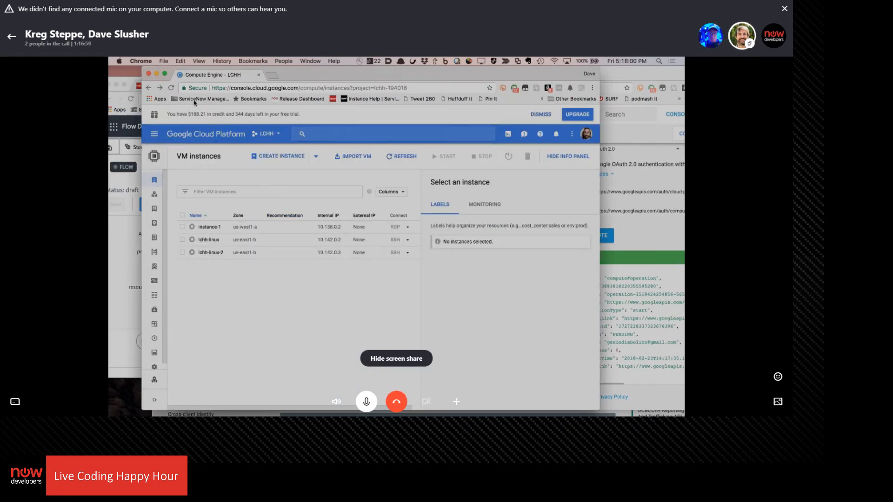
left_click(209, 240)
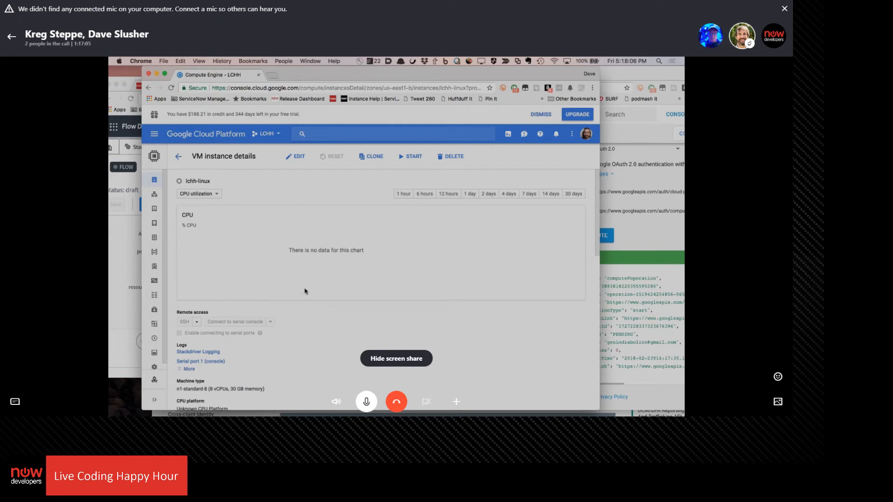
left_click(630, 280)
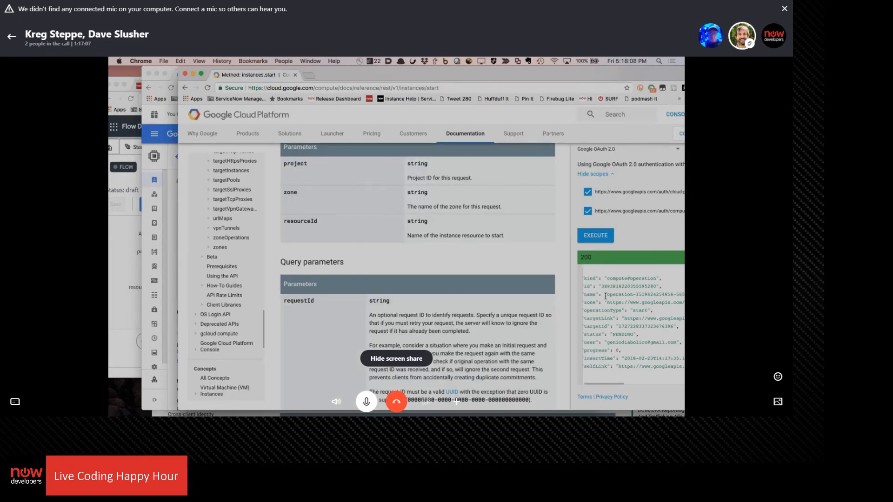
scroll(605, 296, "down", 2)
scroll(605, 296, "right", 3)
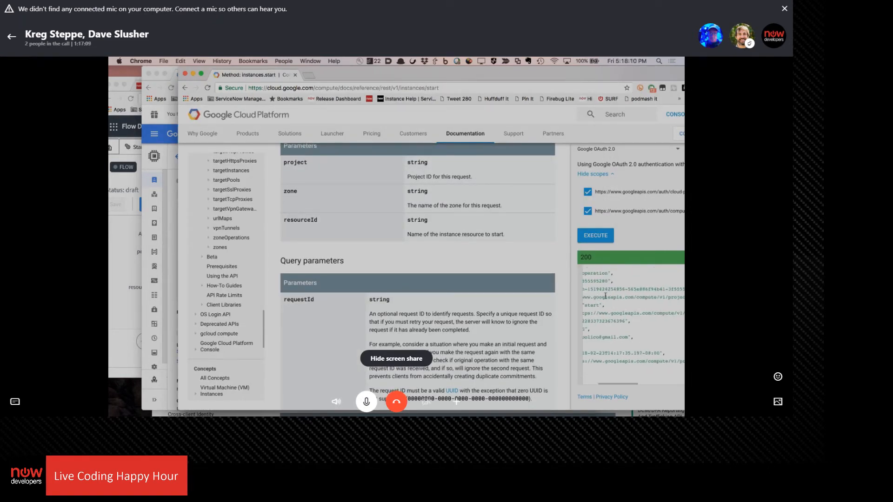
scroll(605, 296, "left", 3)
left_click(171, 351)
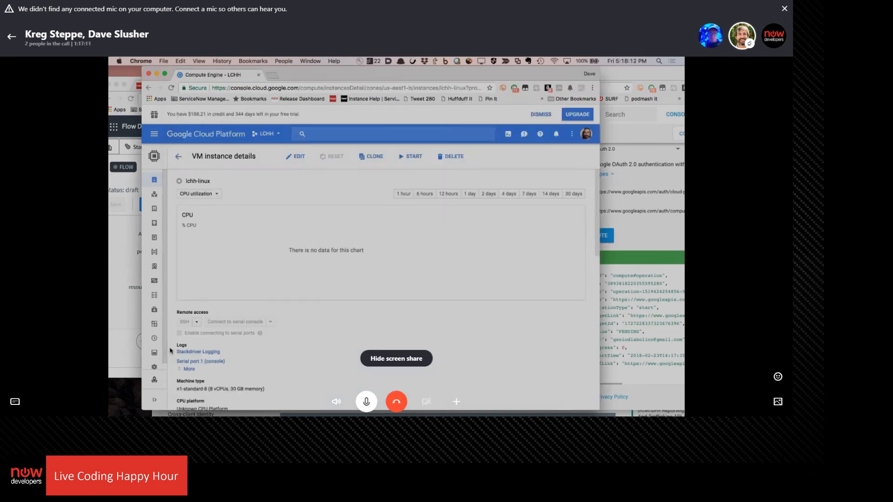
scroll(267, 258, "down", 5)
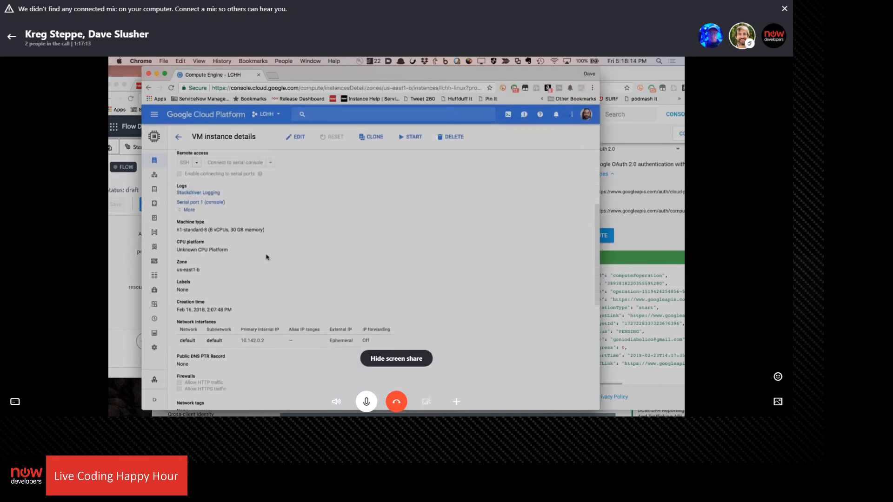
scroll(265, 256, "up", 5)
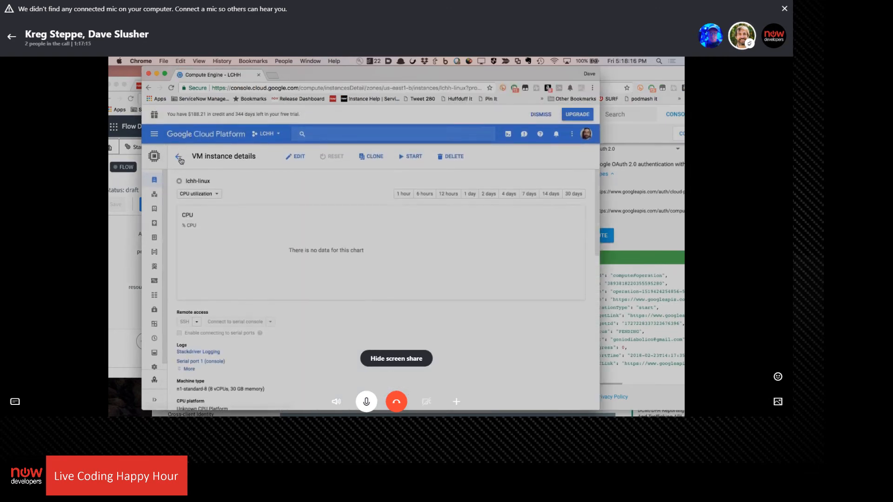
Return to the VM instances list, show monitoring for lchh-linux, and refresh the list to check its status
left_click(179, 156)
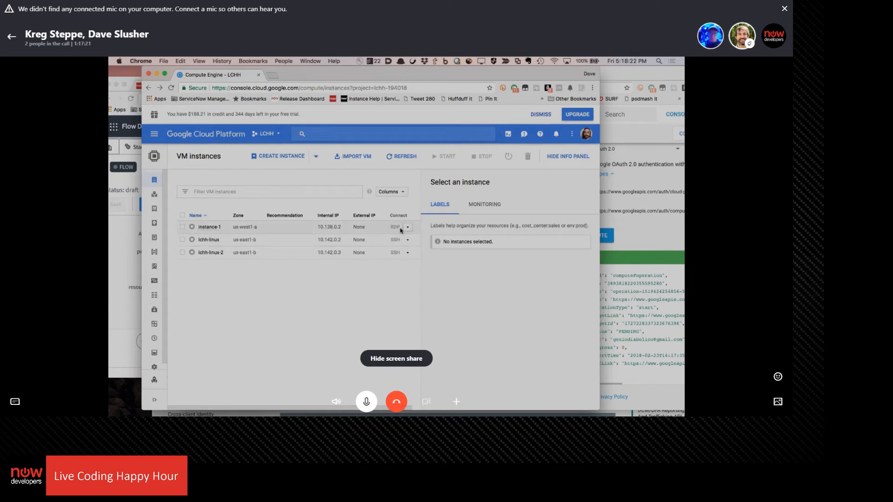
left_click(483, 213)
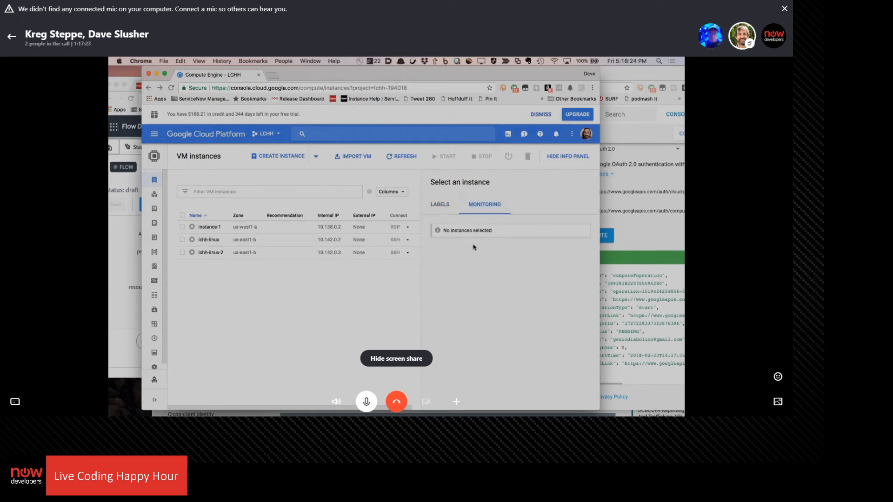
left_click(183, 240)
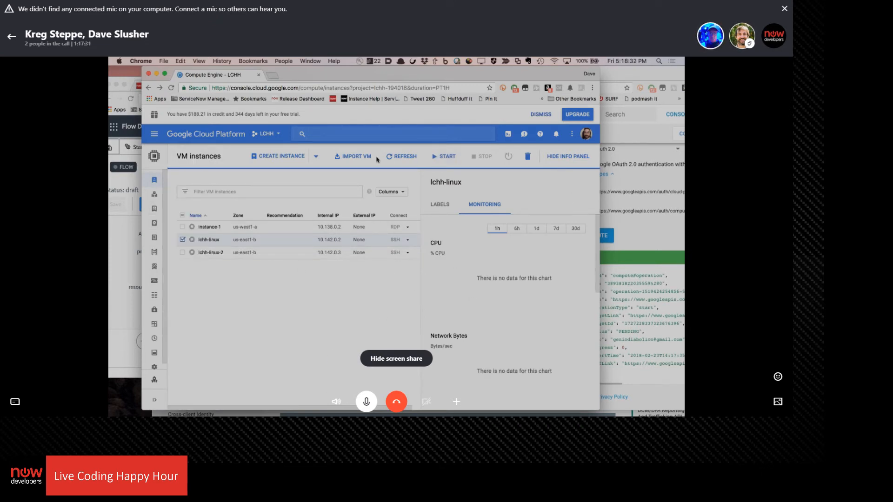
left_click(395, 158)
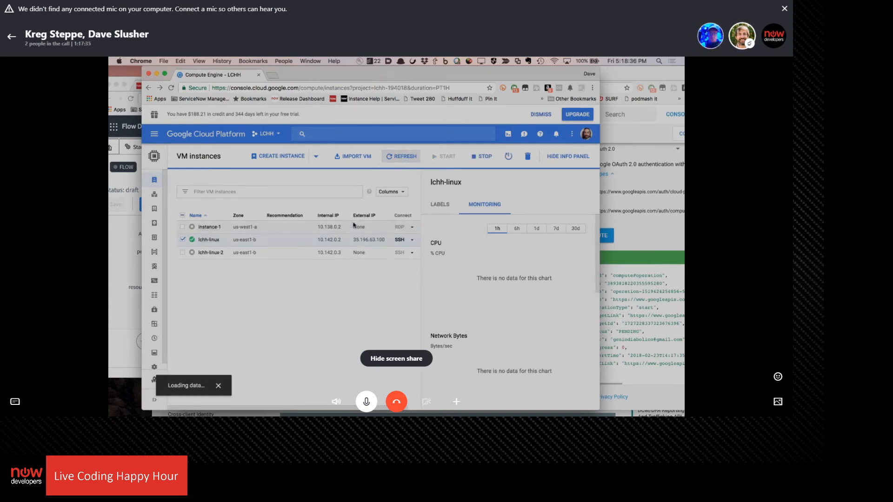
Stop the lchh-linux VM instance and confirm the shutdown
left_click(411, 240)
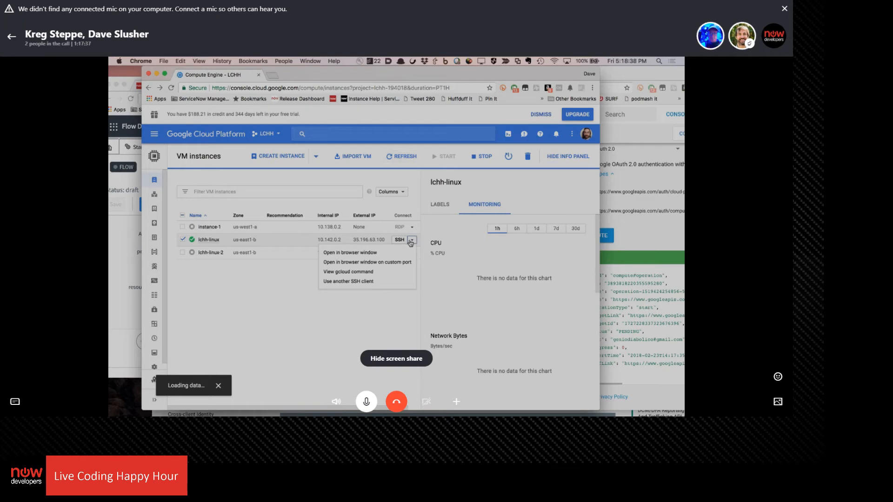
left_click(483, 157)
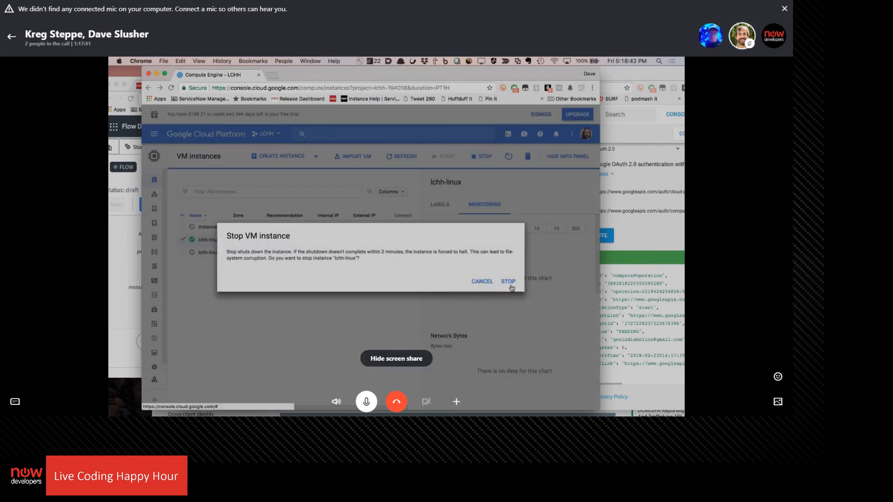
left_click(508, 282)
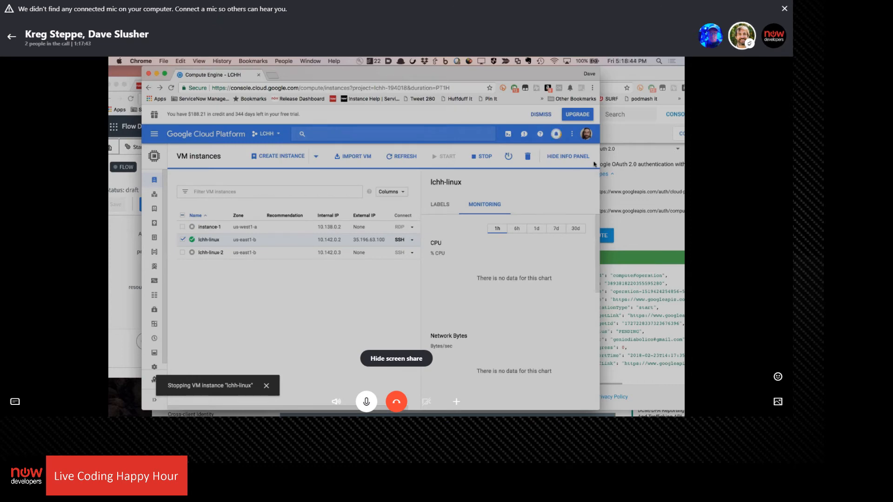
Bring back the instances.start documentation and examine the full resource URLs in the API response
left_click_drag(538, 80, 478, 80)
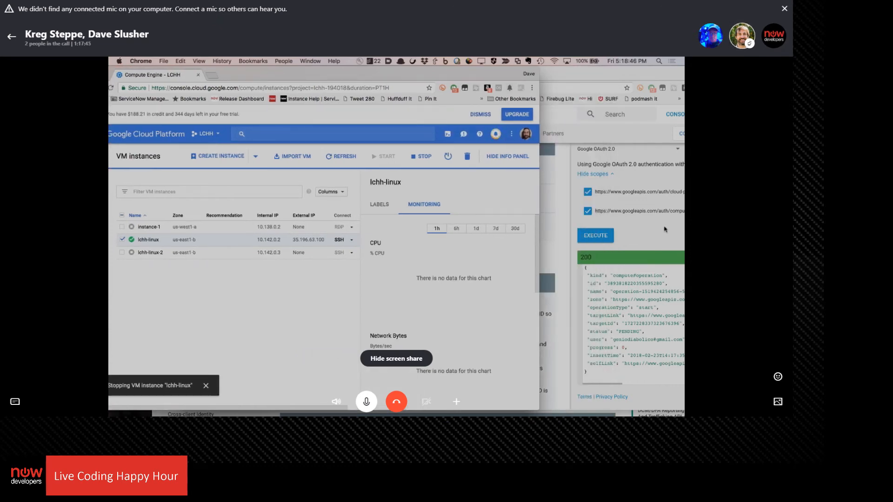
left_click(665, 229)
left_click_drag(604, 76, 506, 76)
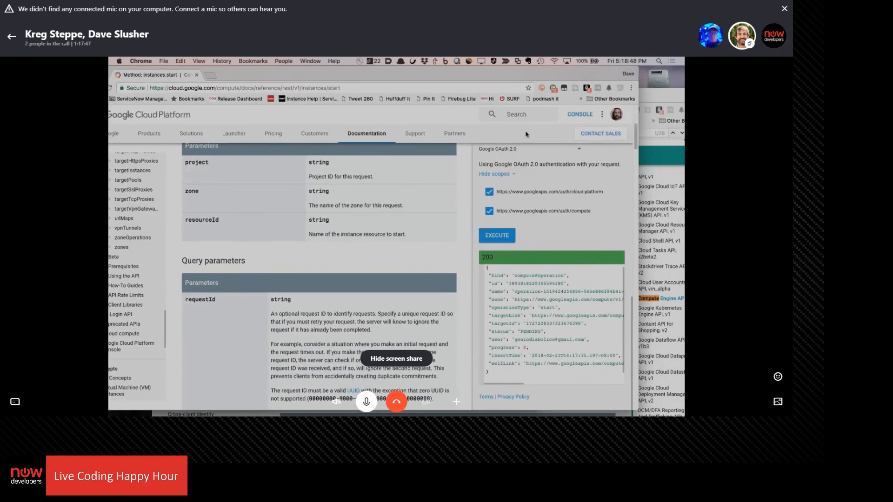
scroll(540, 310, "down", 1)
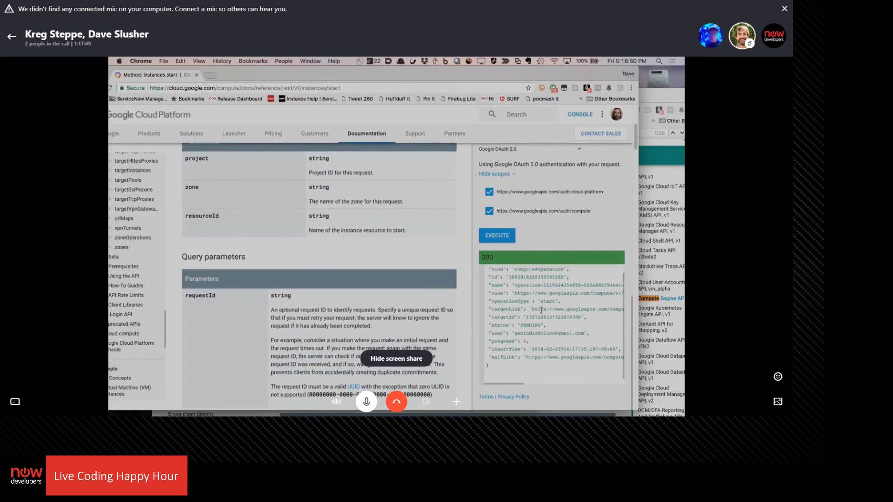
scroll(540, 310, "right", 5)
scroll(541, 310, "right", 4)
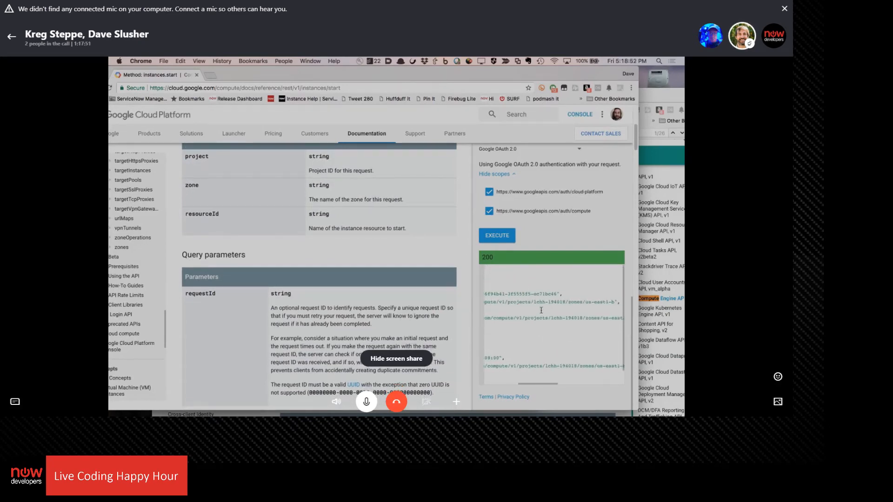
scroll(541, 310, "left", 4)
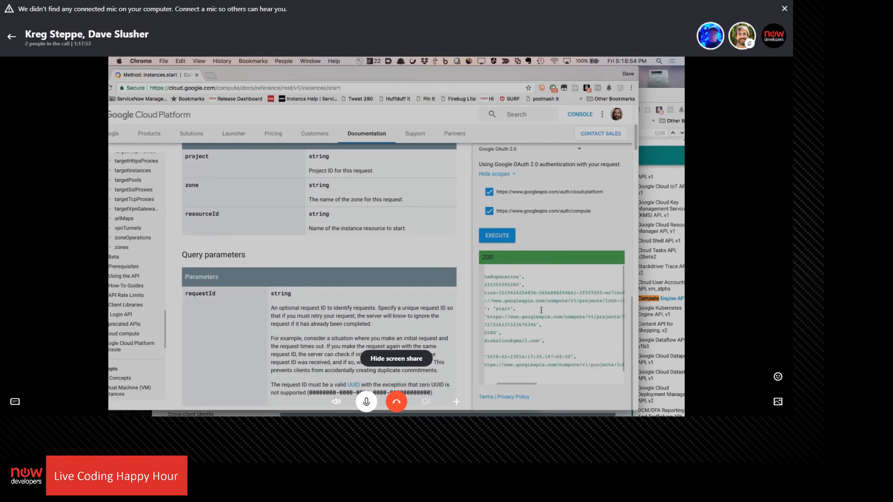
scroll(541, 310, "left", 3)
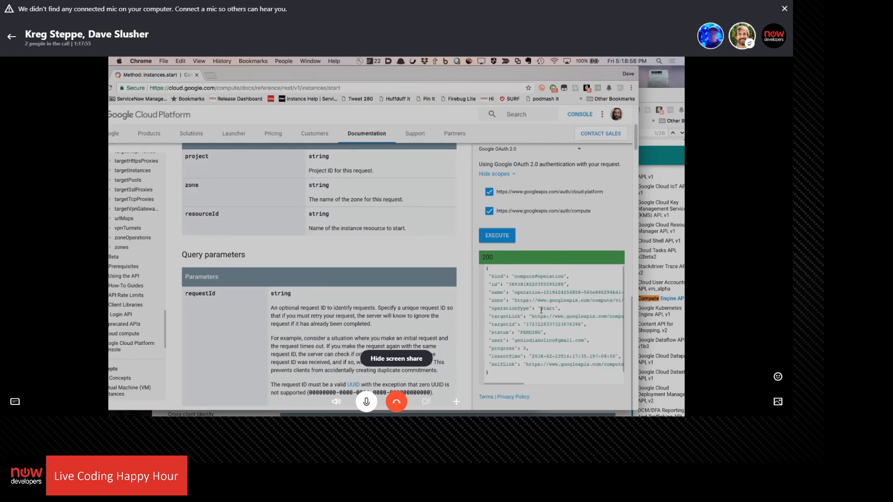
scroll(540, 310, "right", 3)
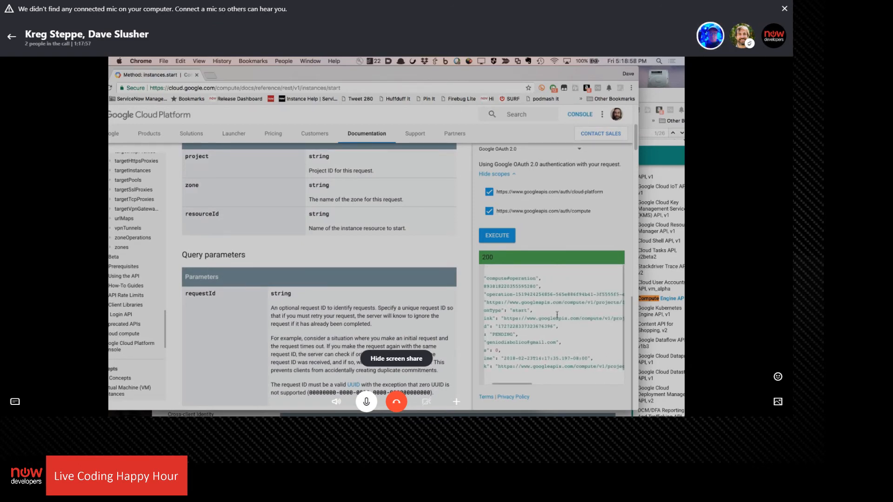
scroll(545, 319, "right", 2)
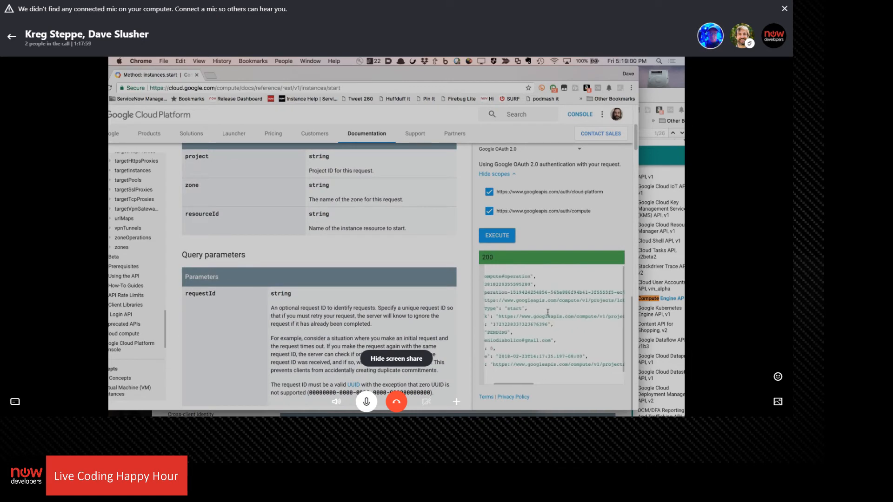
left_click_drag(558, 302, 515, 303)
key("super+c")
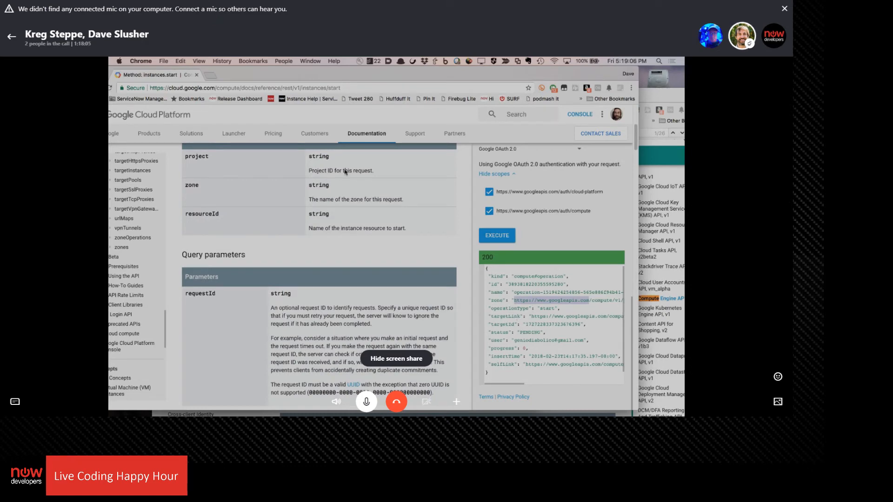
left_click(670, 97)
left_click(306, 62)
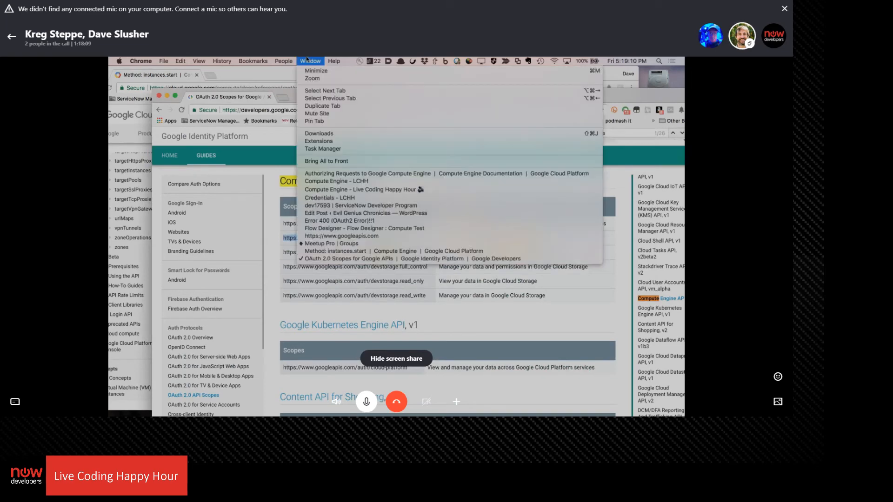
left_click(354, 228)
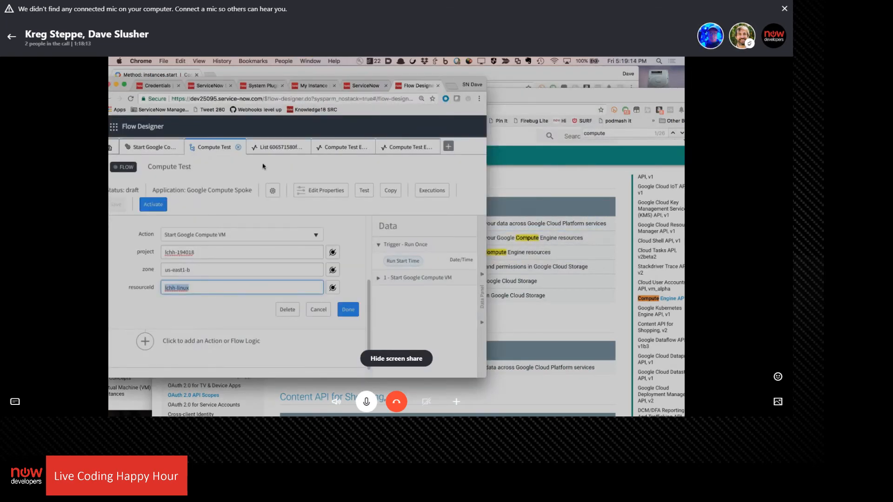
left_click(167, 148)
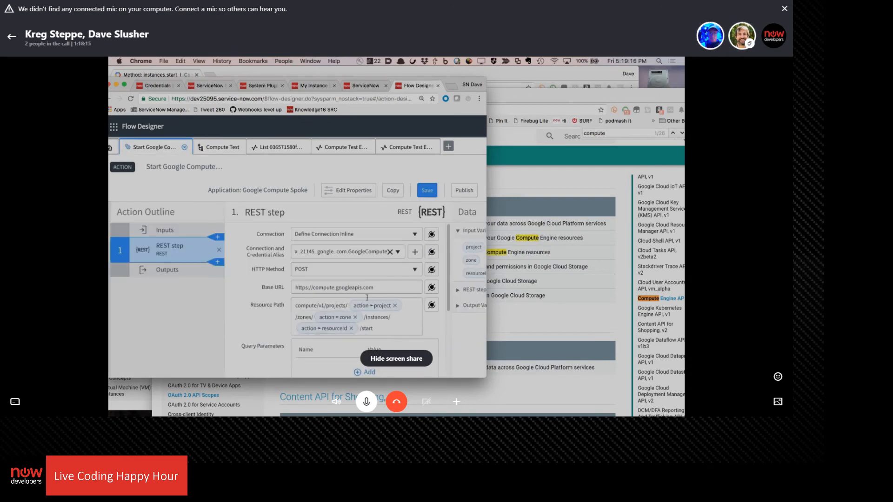
left_click_drag(381, 291, 303, 261)
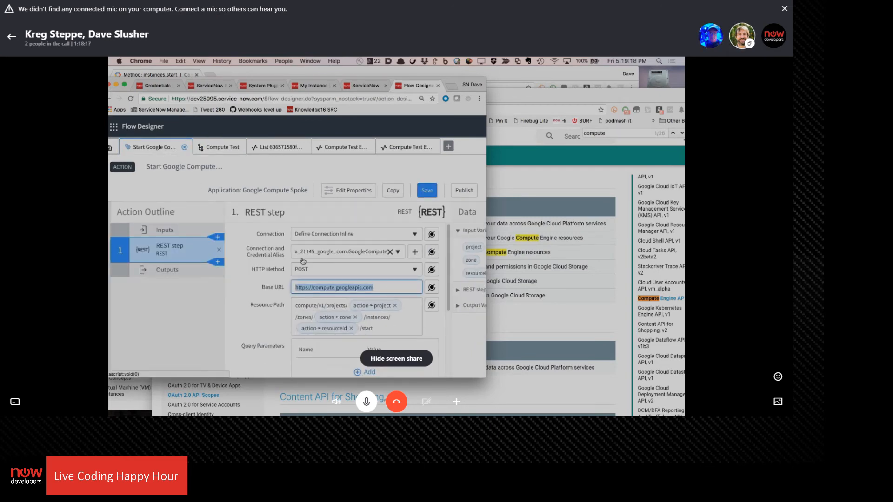
key("super+v")
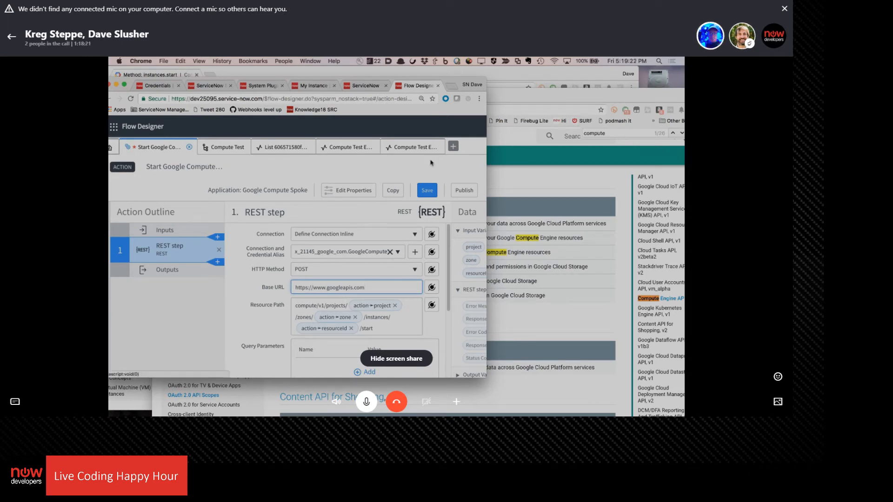
left_click(427, 190)
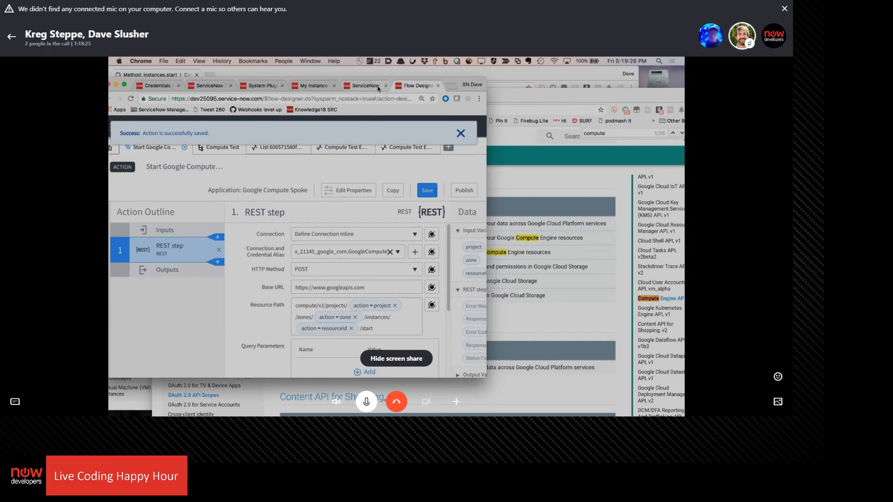
Close the page-not-found ServiceNow page, reposition the browser window, and return to Flow Designer
left_click(361, 86)
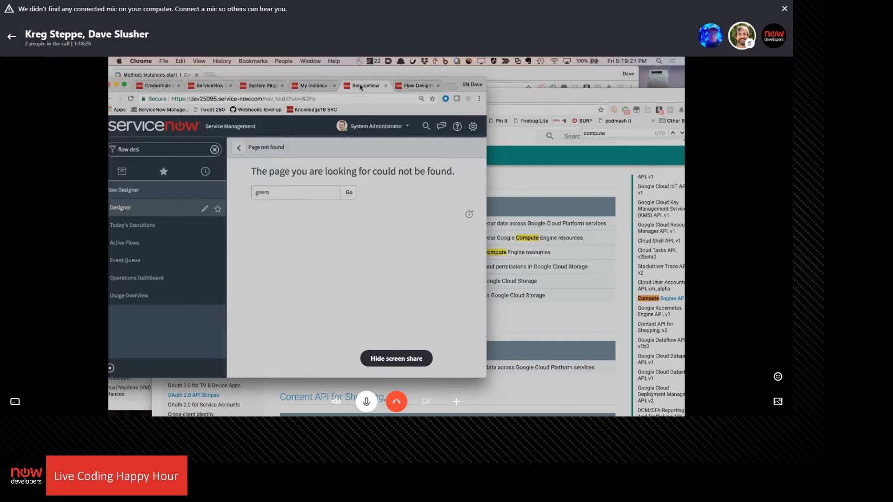
left_click(386, 86)
left_click(350, 86)
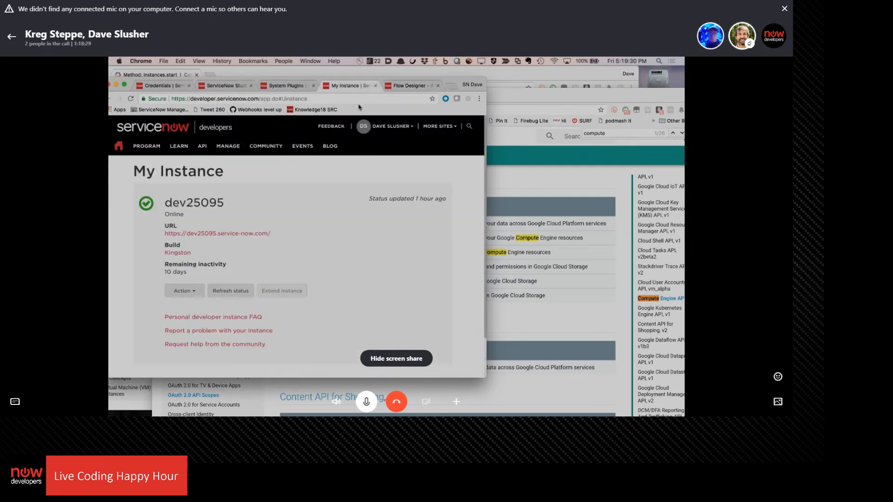
left_click(282, 86)
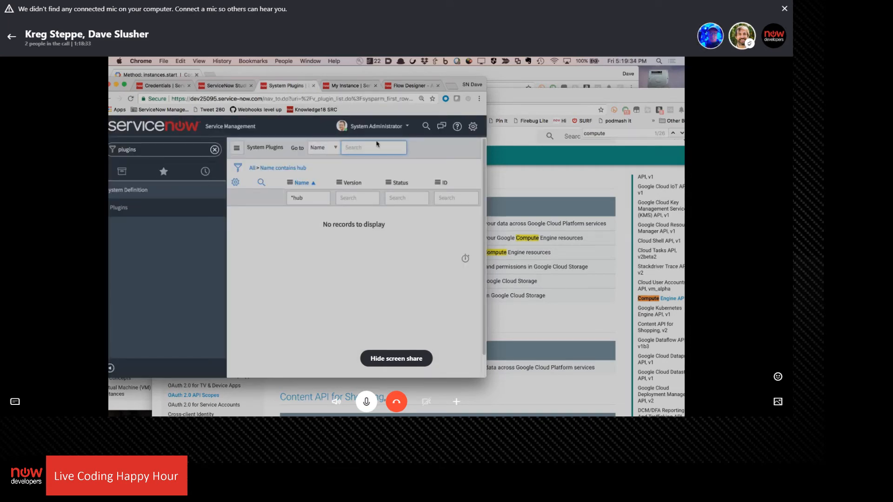
left_click_drag(334, 82, 504, 70)
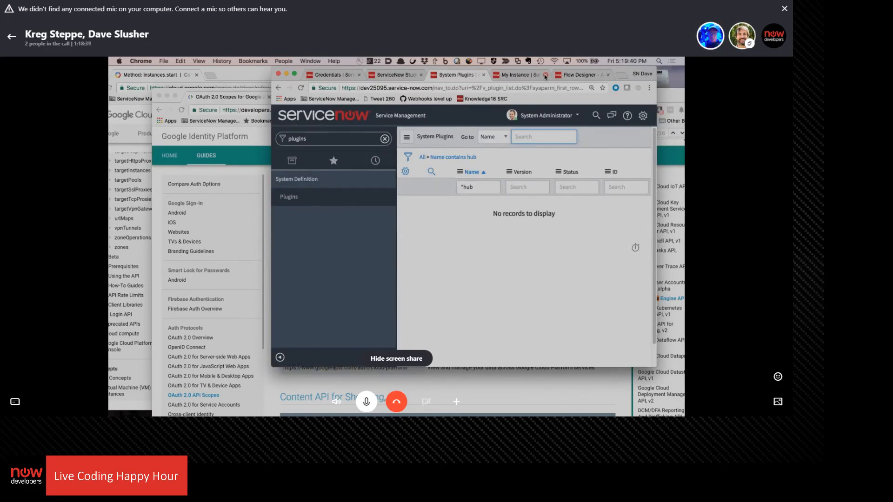
left_click(581, 75)
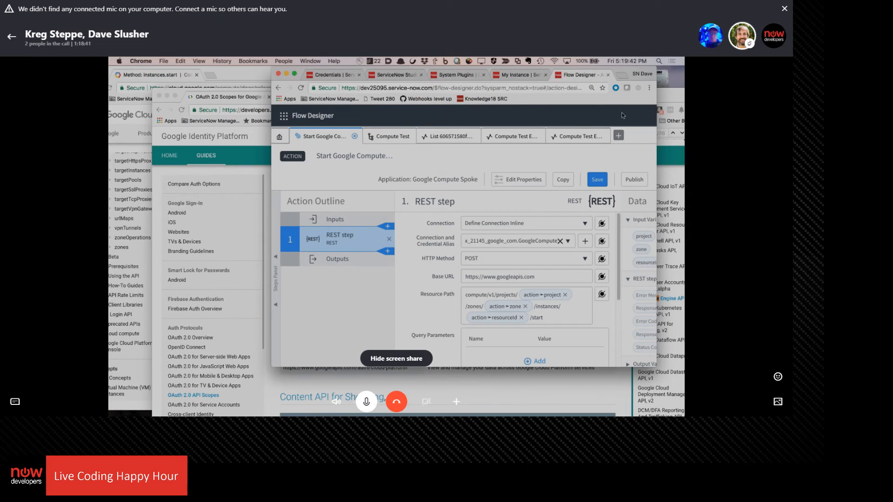
Close the old Compute Test execution details and the record list open in Flow Designer
left_click(513, 139)
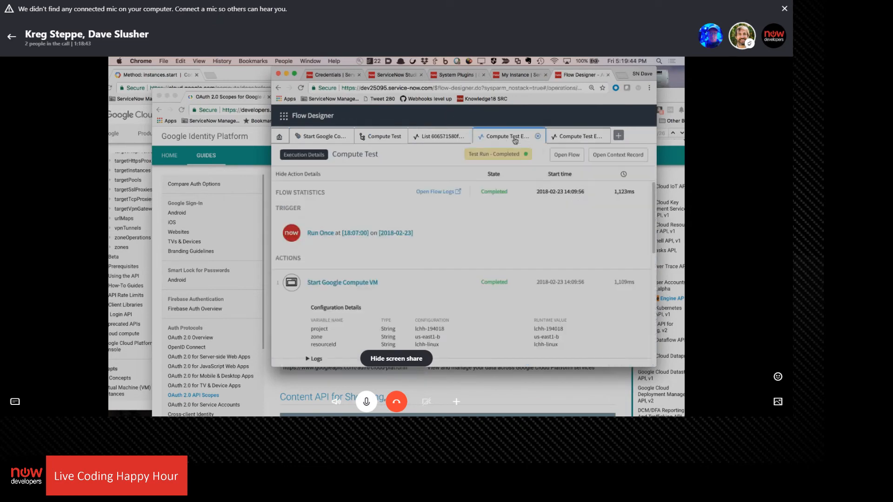
left_click(538, 139)
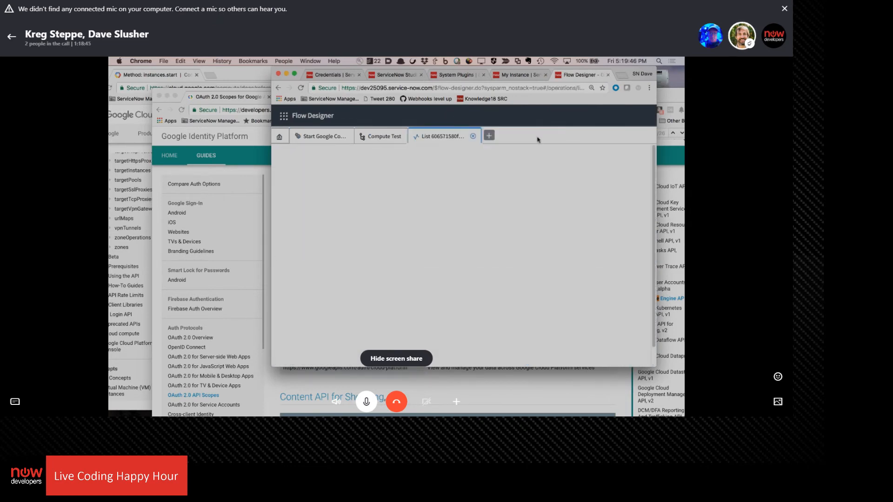
left_click(472, 137)
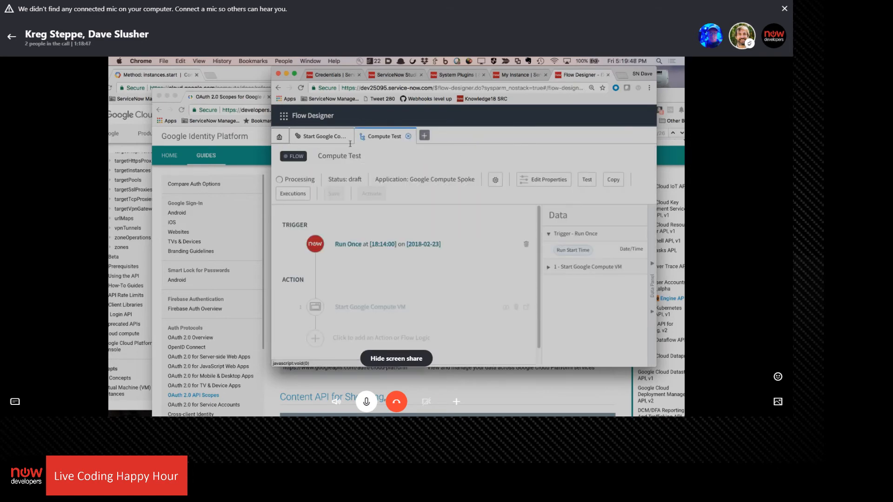
Run a test of the Compute Test flow and open the resulting execution details
left_click(327, 139)
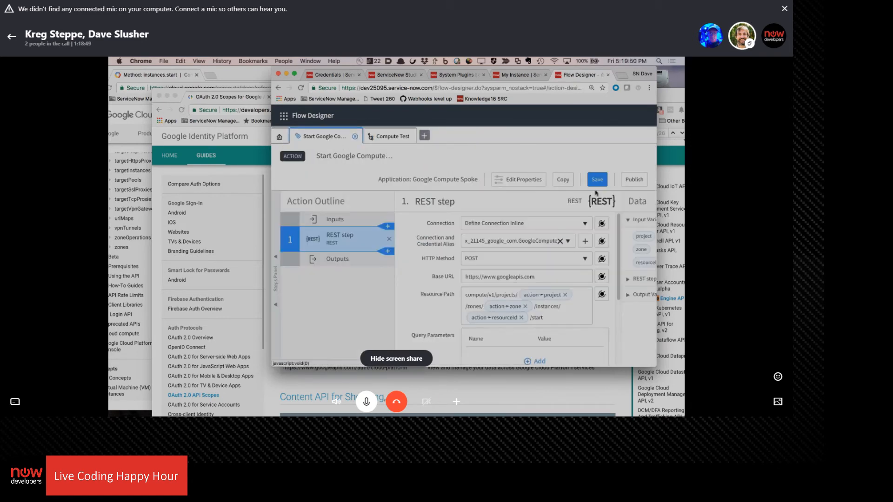
left_click(388, 136)
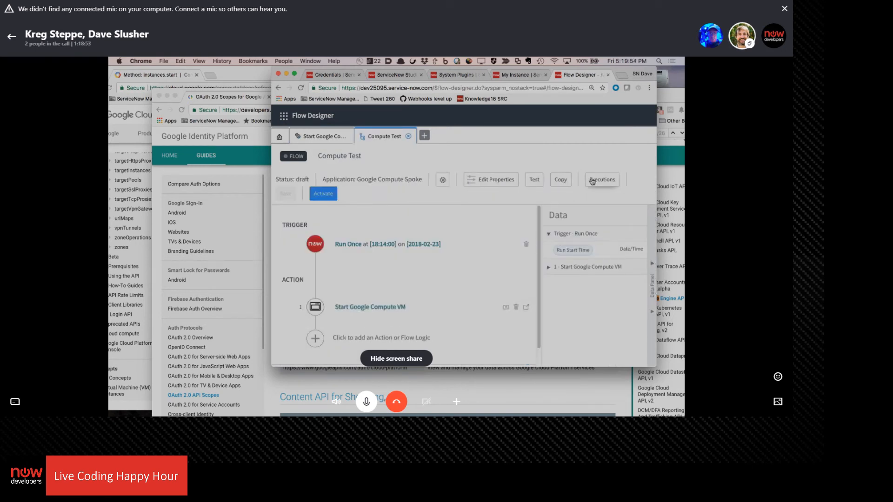
left_click(534, 180)
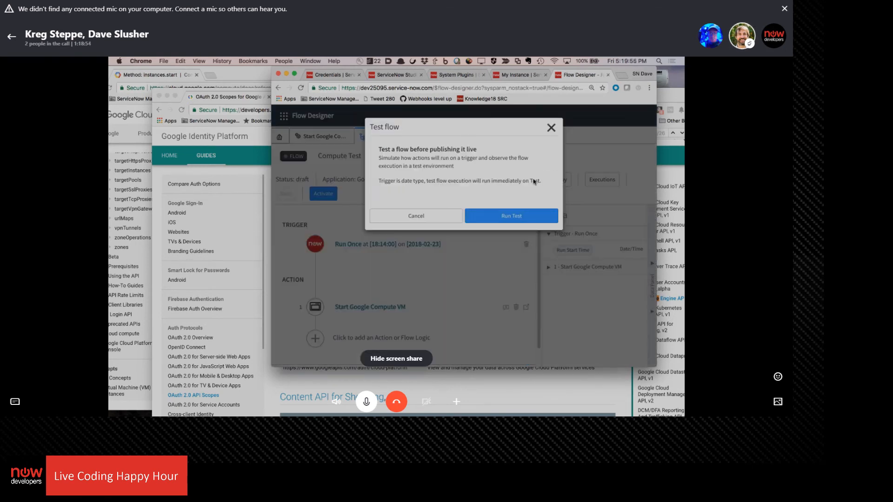
left_click(520, 225)
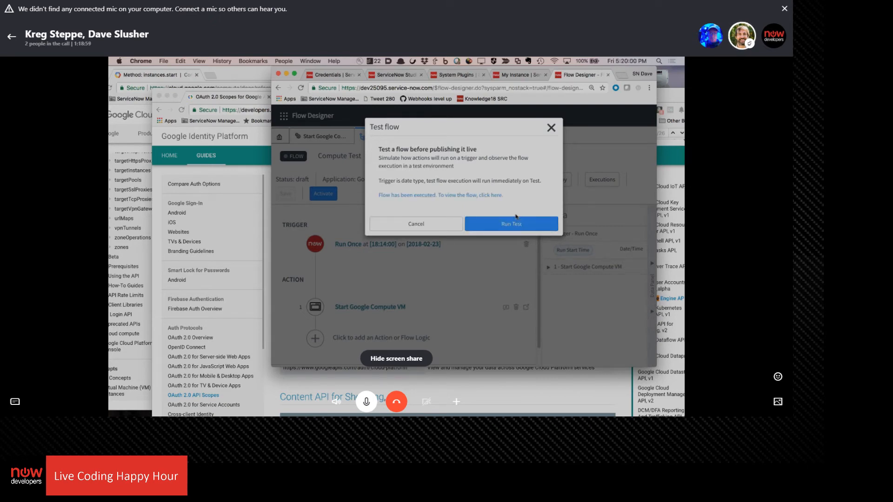
left_click(500, 196)
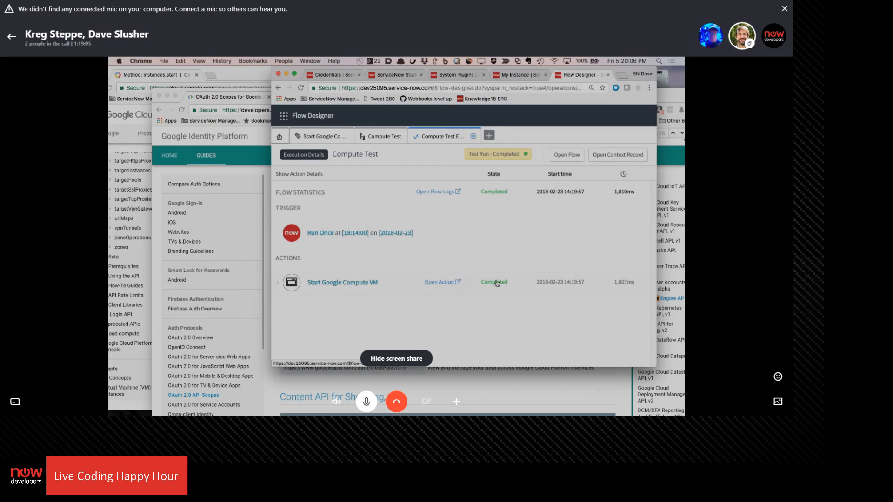
Examine the Start Google Compute VM action's log entry, REST step configuration and step output data in the test execution
left_click(346, 282)
scroll(325, 288, "down", 2)
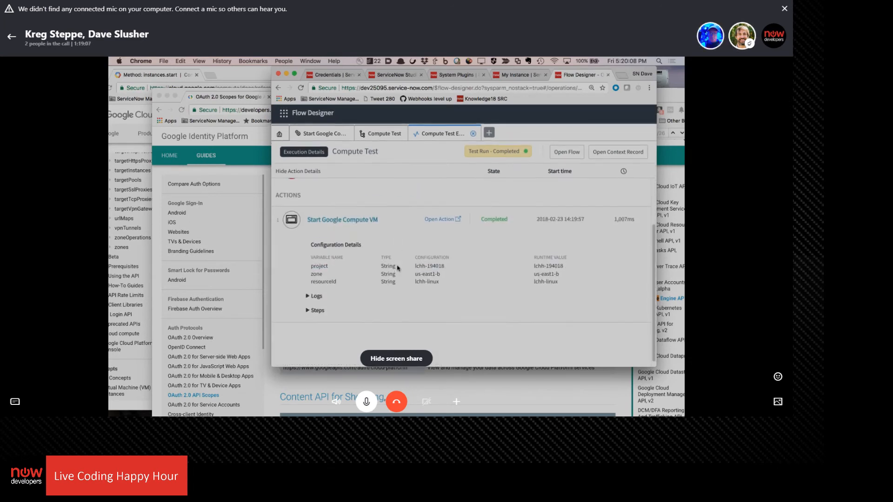
left_click(315, 300)
scroll(325, 297, "down", 1)
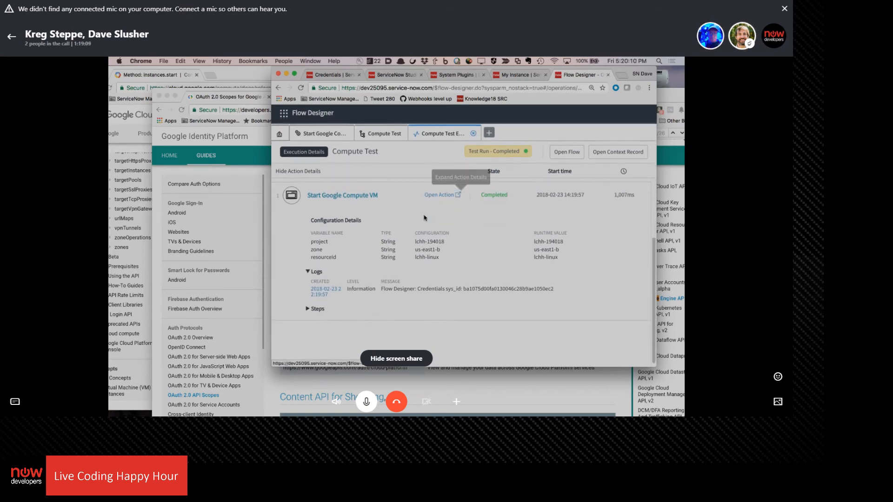
left_click(321, 295)
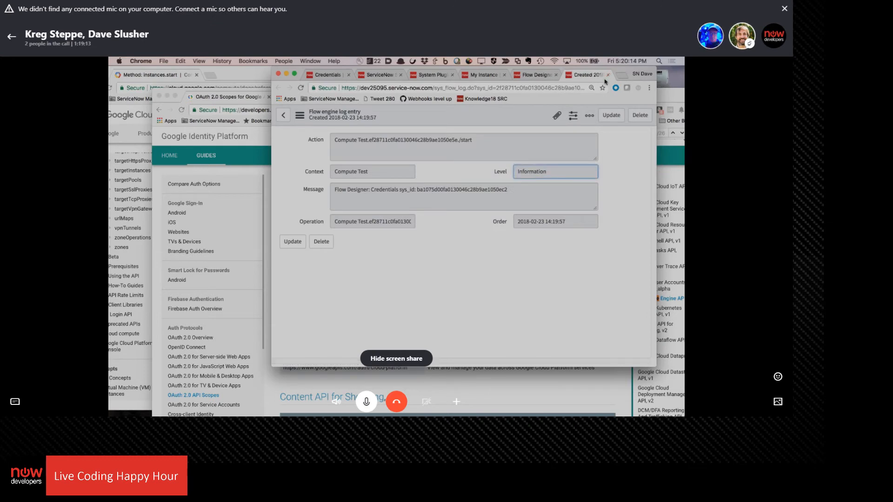
left_click(608, 74)
left_click(320, 312)
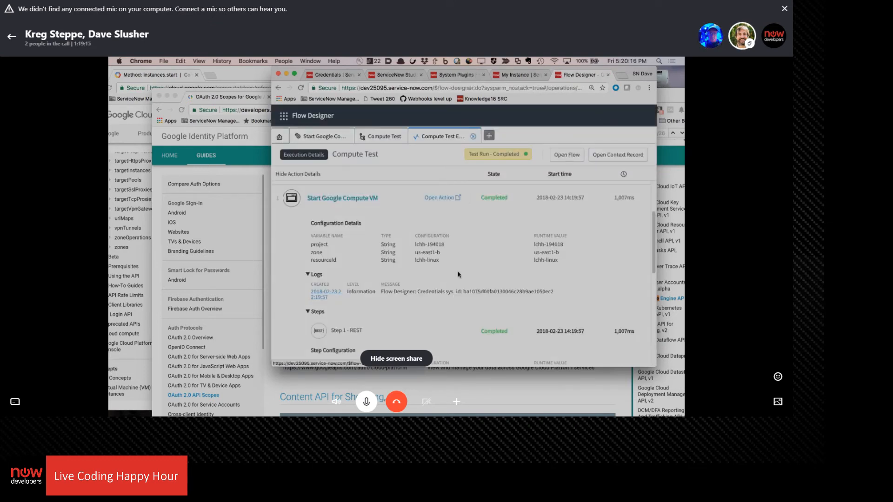
scroll(434, 263, "down", 4)
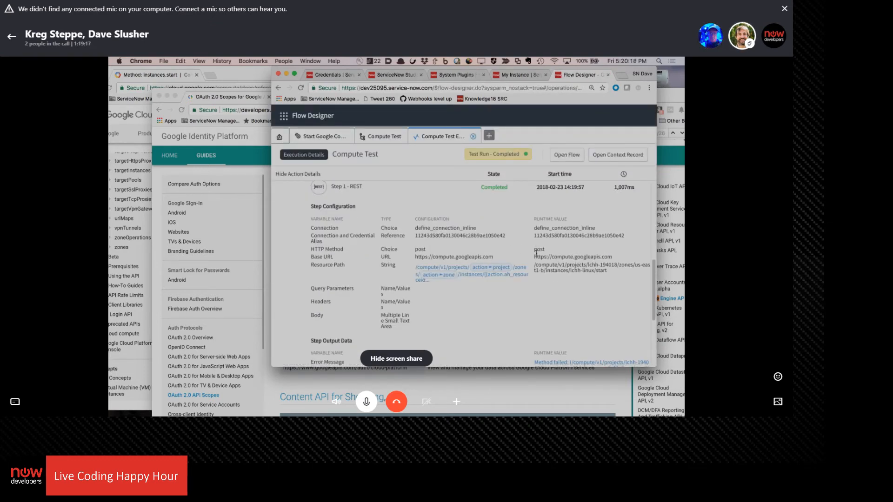
scroll(537, 255, "down", 3)
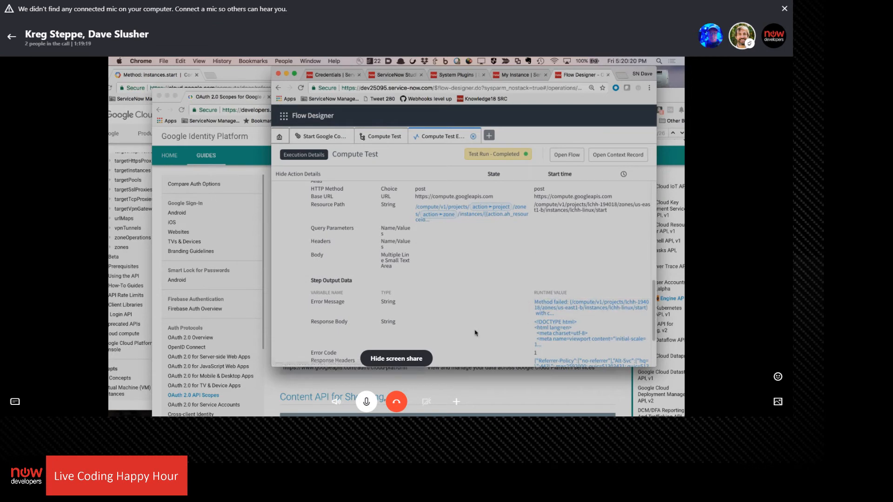
scroll(566, 240, "up", 1)
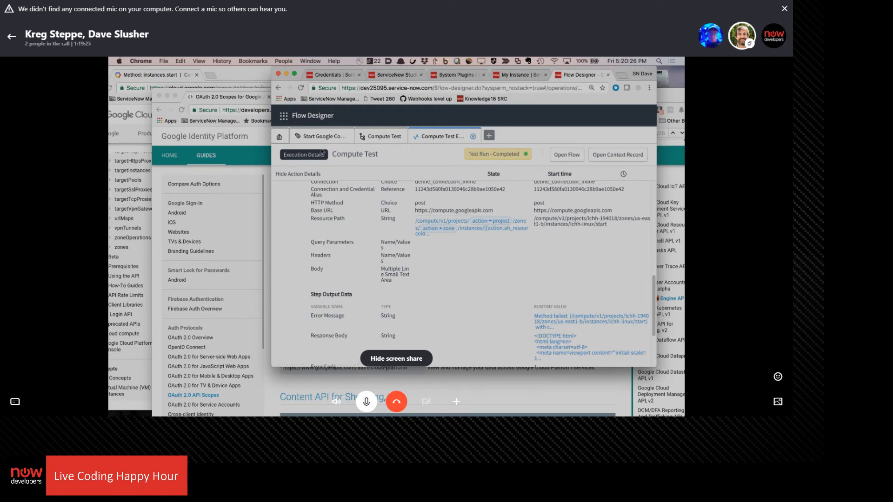
Publish the Start Google Compute action, and close the outdated Compute Test execution details and the leftover Test flow dialog
left_click(324, 136)
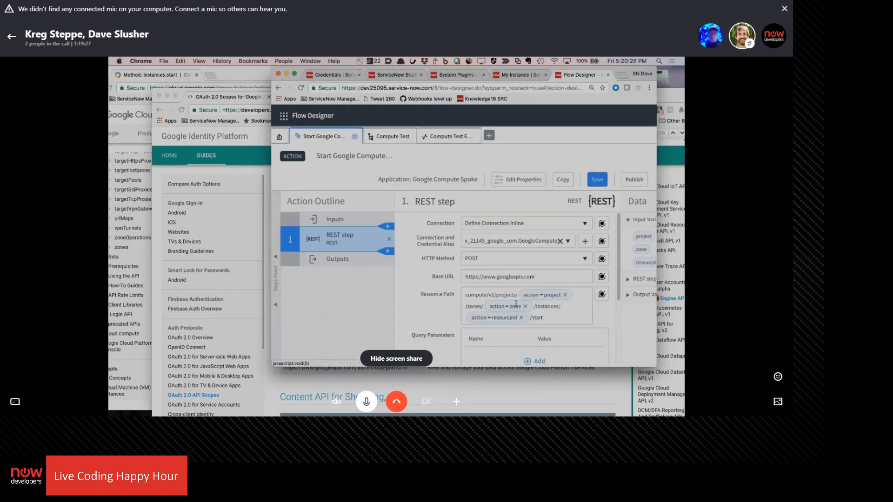
left_click(637, 181)
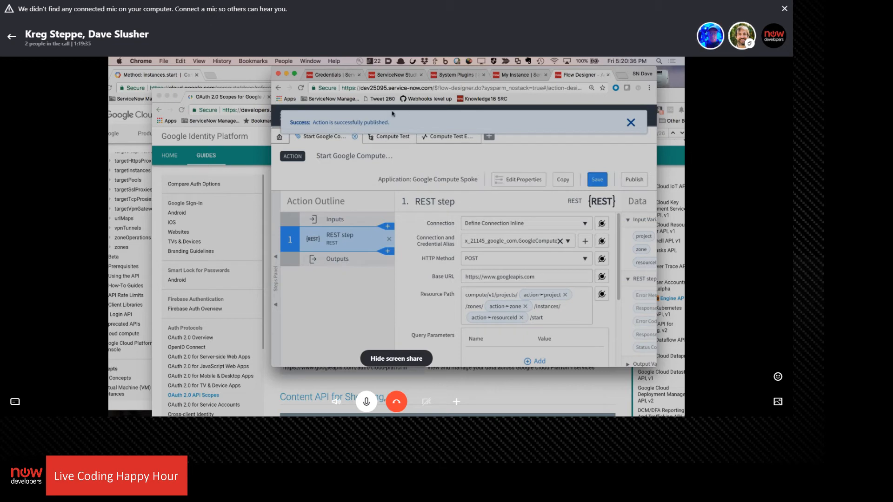
left_click(467, 137)
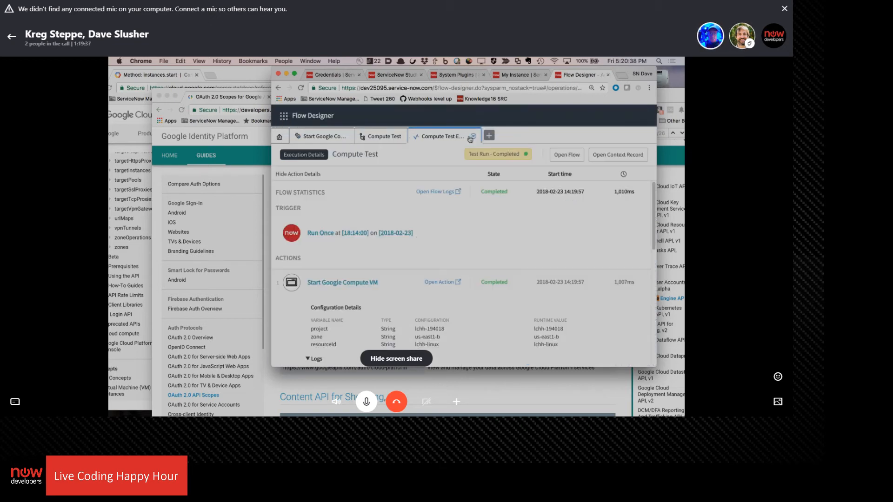
left_click(473, 137)
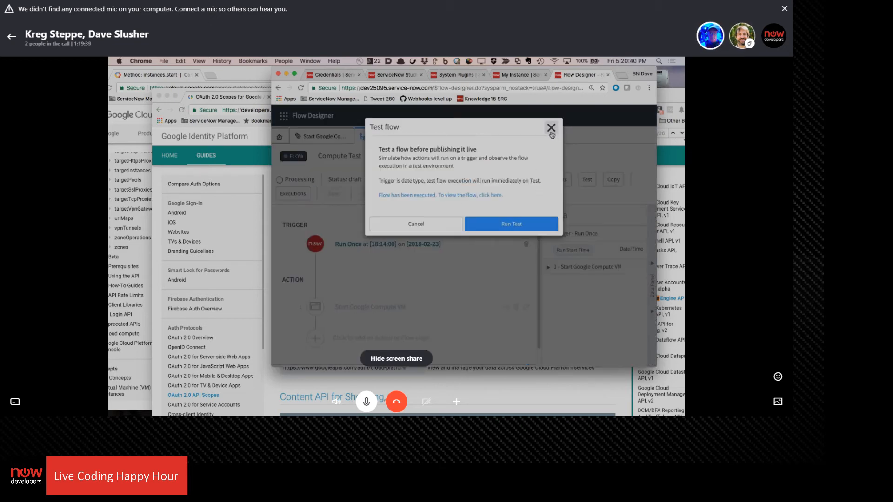
left_click(551, 128)
Rerun the Compute Test flow's test using the published action and open the new execution details
left_click(327, 136)
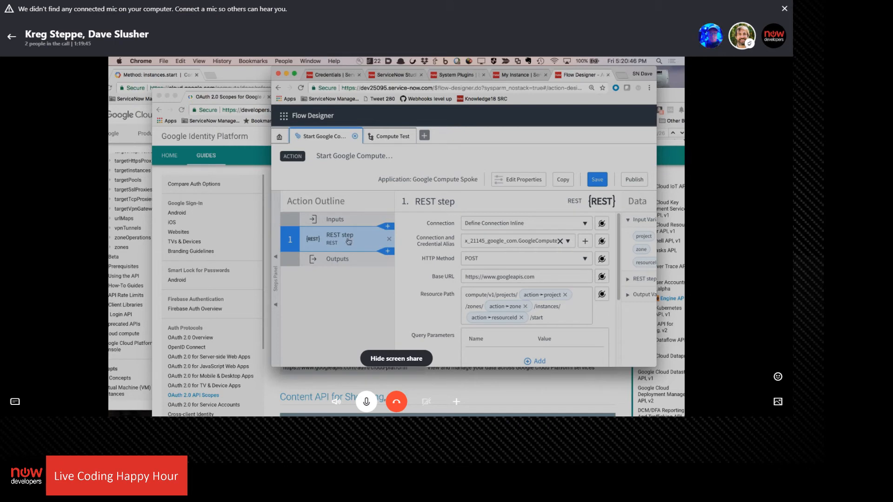
left_click(390, 140)
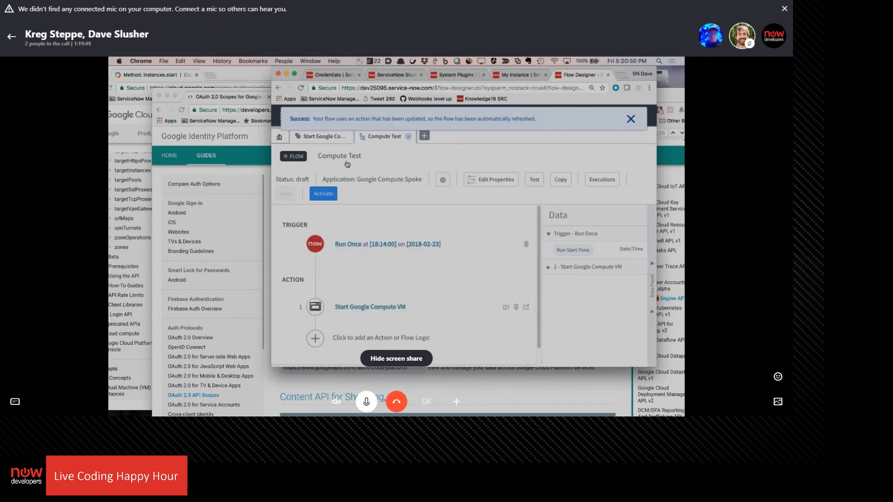
left_click(321, 139)
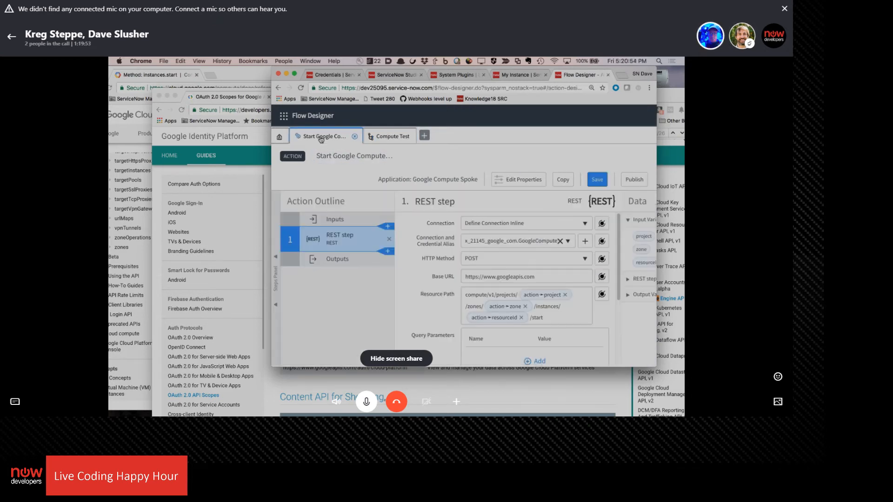
left_click(392, 135)
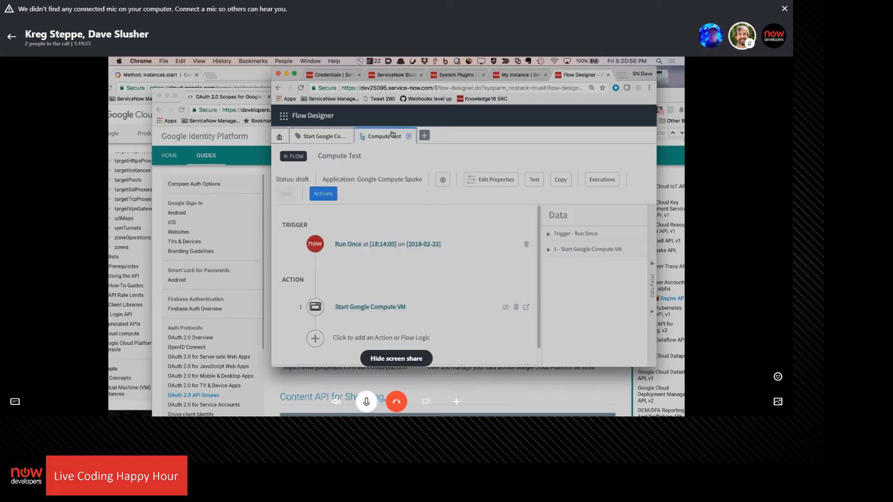
left_click(536, 178)
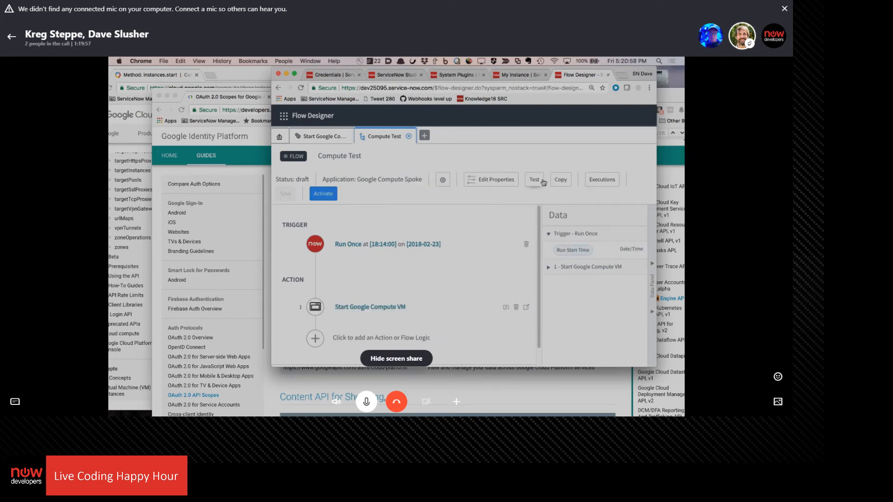
left_click(519, 224)
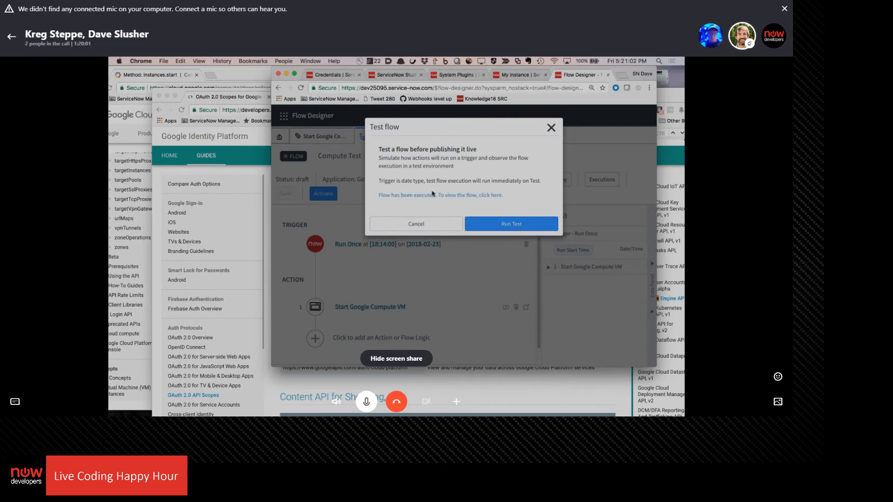
left_click(468, 195)
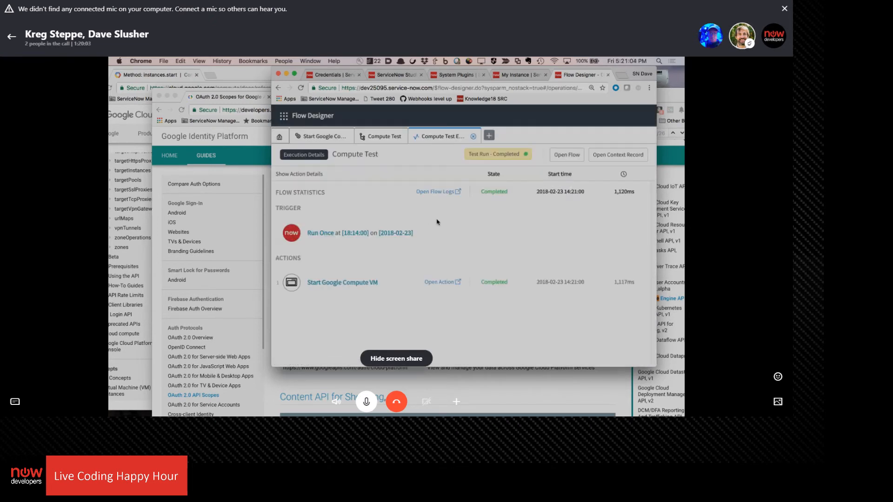
Examine the new execution's REST step, checking its Base URL, resource path, error message, response body and status code
left_click(351, 282)
left_click(318, 311)
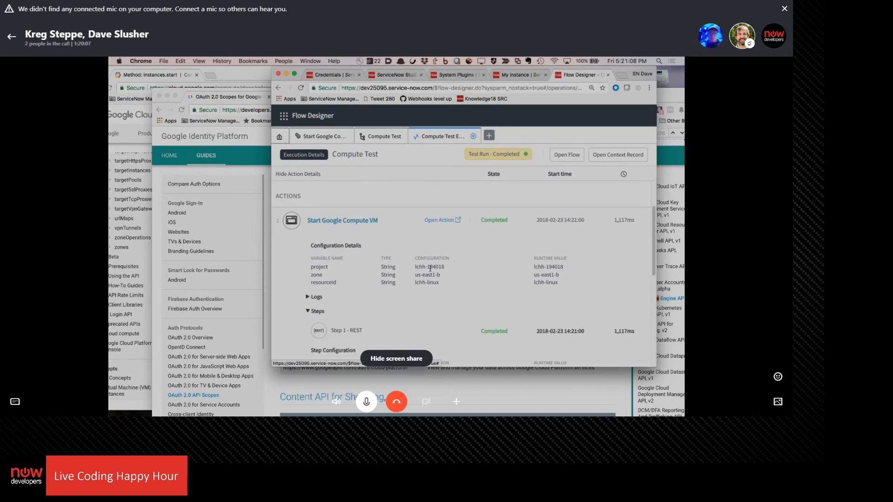
scroll(433, 265, "down", 5)
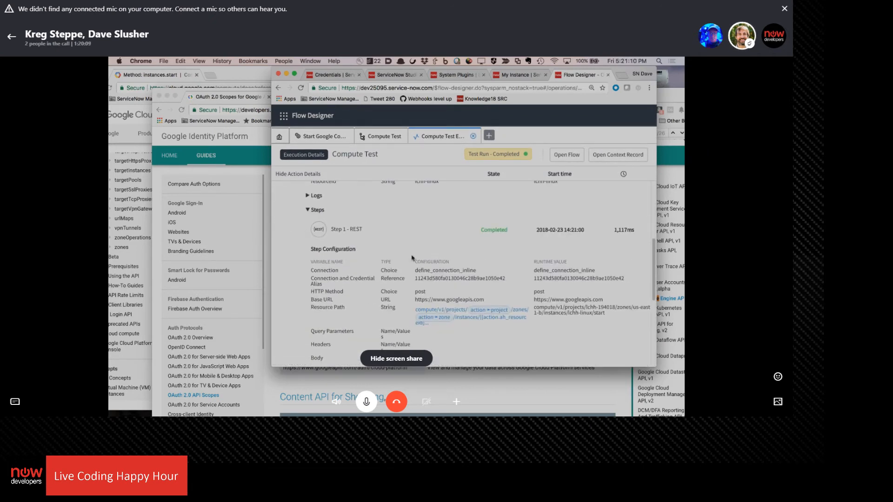
scroll(398, 314, "down", 3)
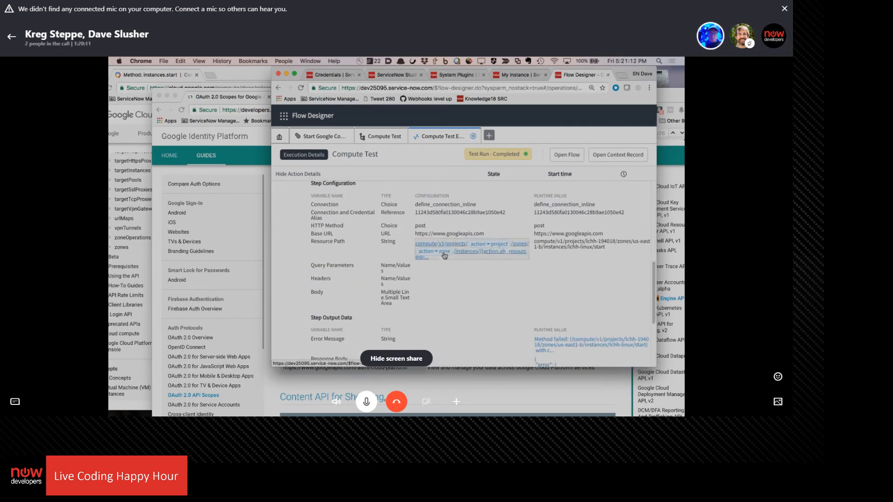
scroll(444, 256, "down", 2)
scroll(445, 257, "down", 2)
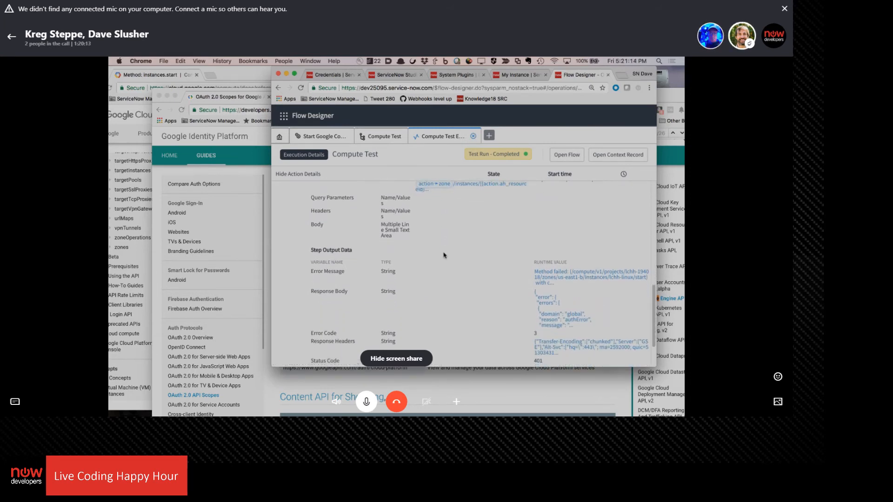
Widen the Flow Designer window and compare the REST step's configuration with its output data in the execution details
scroll(440, 236, "down", 2)
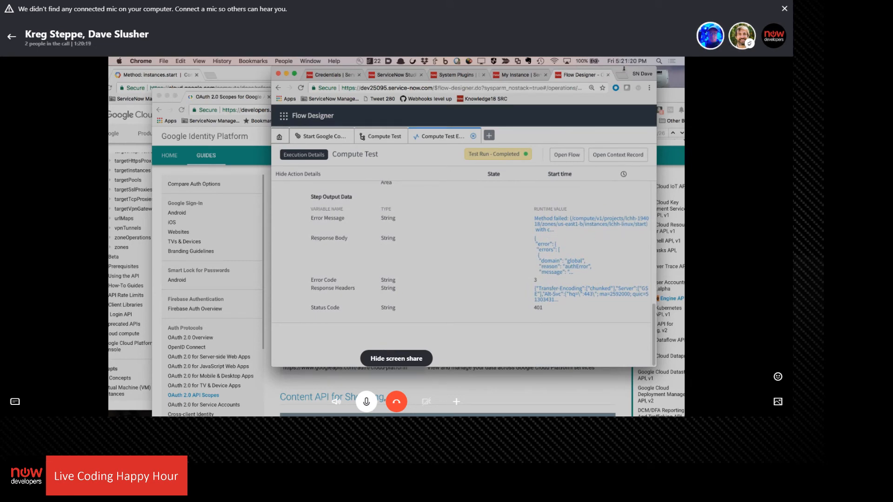
left_click_drag(623, 70, 531, 78)
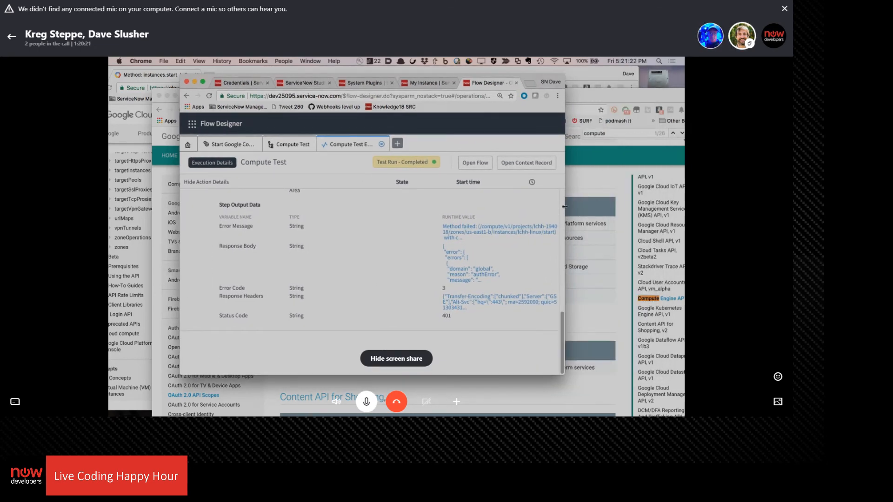
left_click_drag(564, 207, 625, 207)
scroll(488, 275, "up", 5)
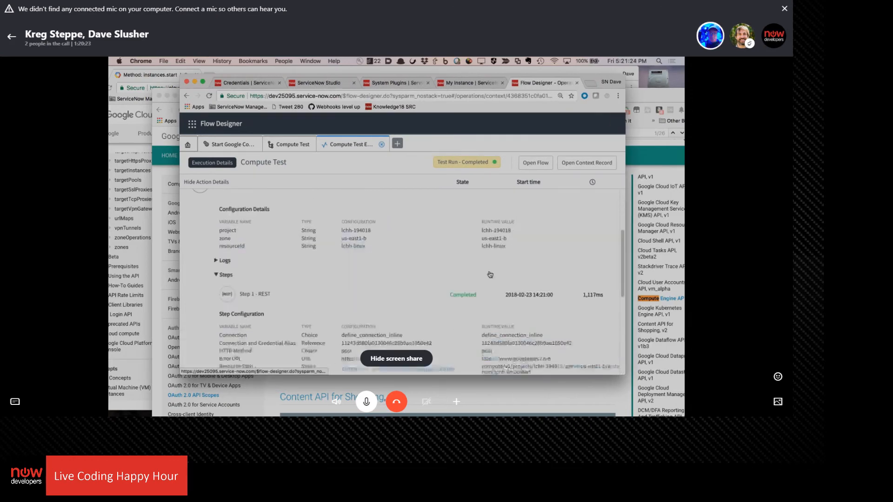
scroll(522, 229, "down", 5)
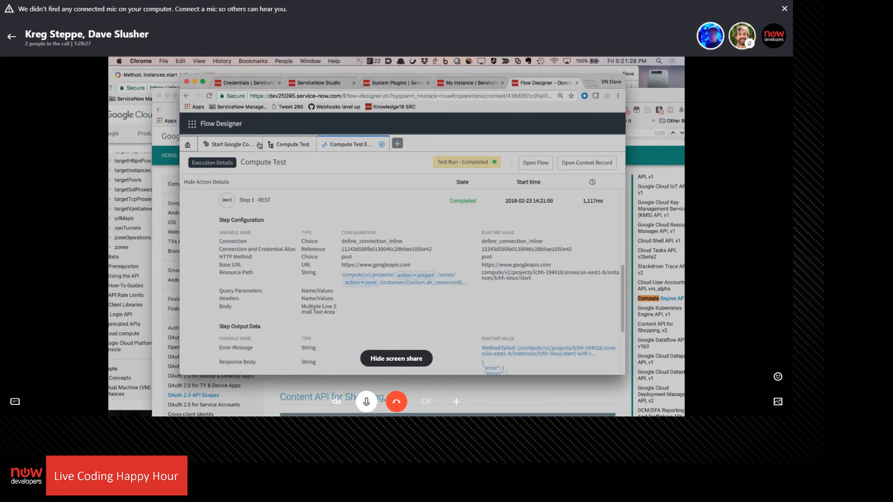
Add a leading slash before compute/v1/projects/ in the Start Google Compute action's Resource Path and save the action
left_click(231, 152)
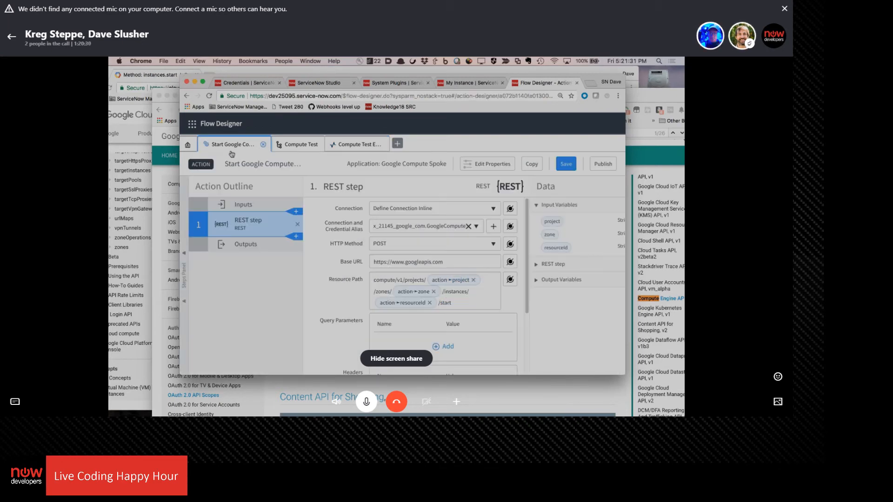
left_click(372, 279)
type("/")
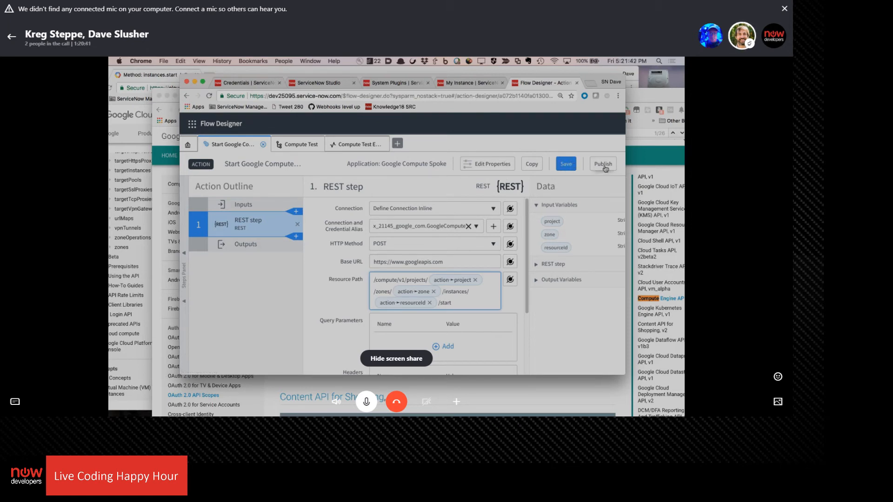
left_click(571, 166)
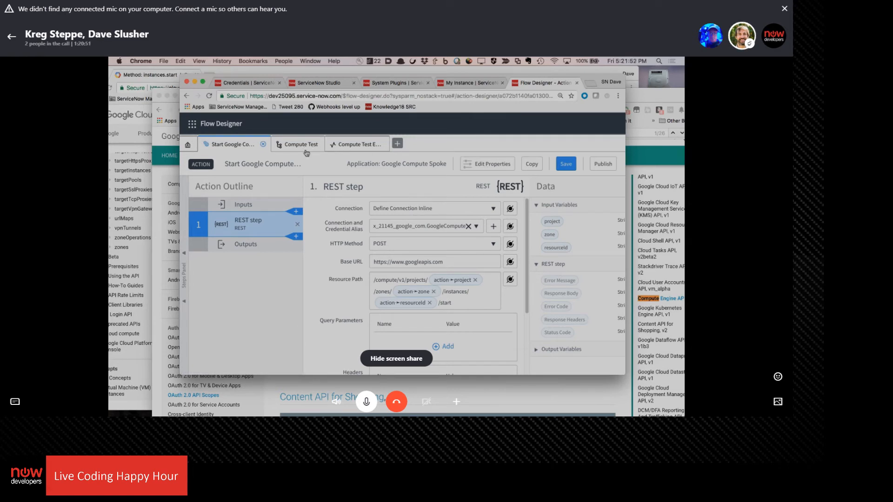
Rerun the Compute Test flow's test with the corrected resource path and open its execution details
left_click(290, 144)
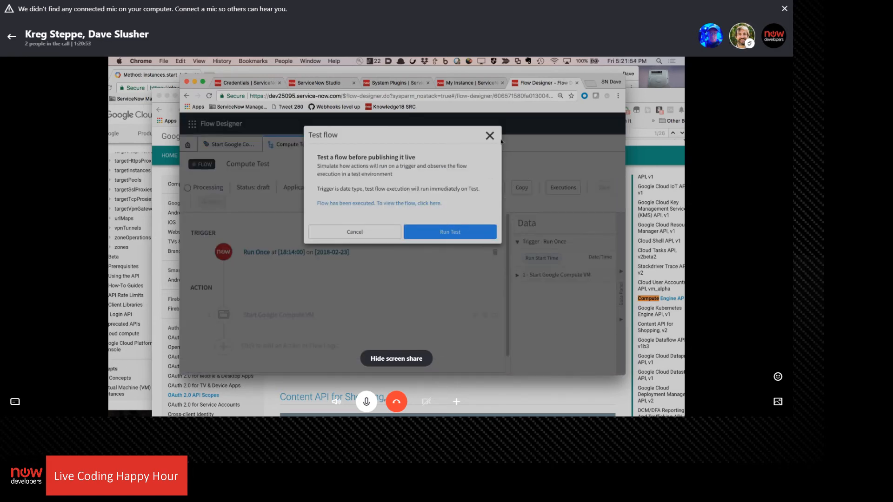
left_click(470, 233)
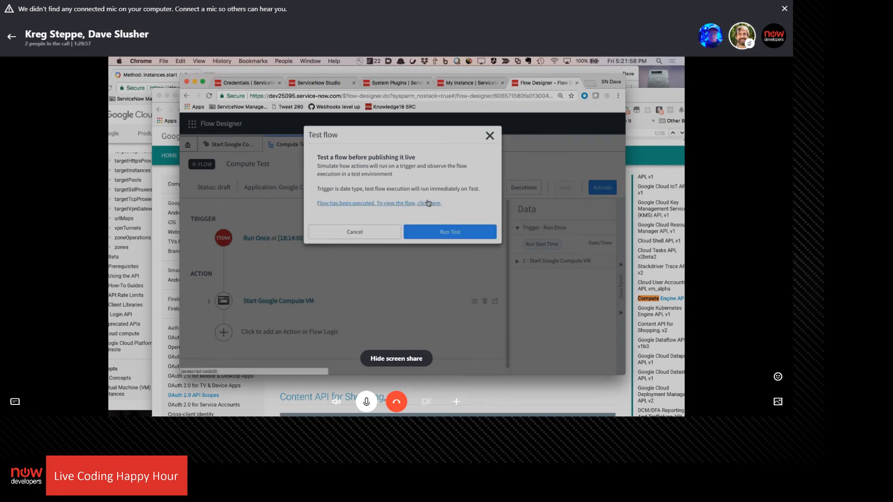
left_click(428, 207)
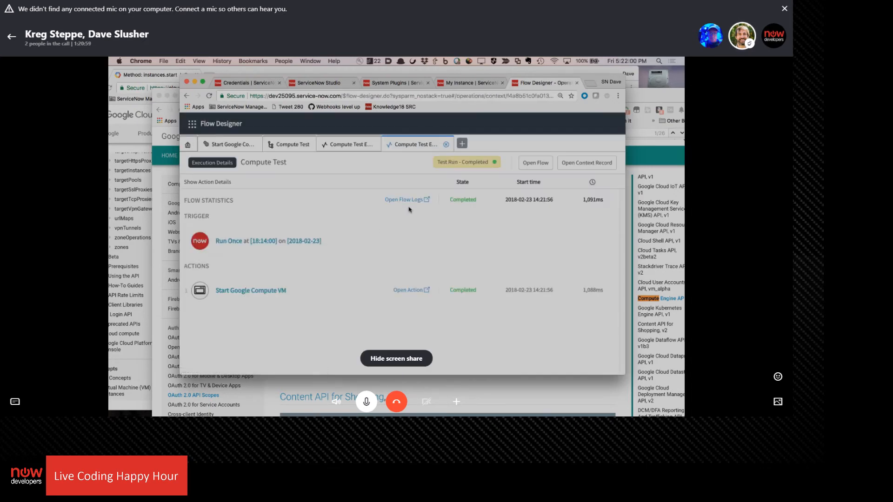
Expand the Start Google Compute VM action's steps in this execution and check the REST resource path and output data
left_click(477, 293)
scroll(458, 280, "down", 3)
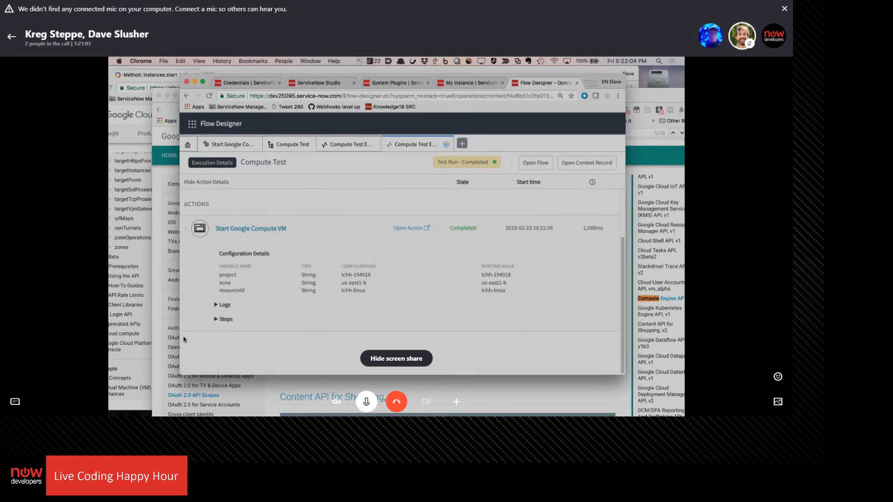
left_click(219, 319)
scroll(391, 265, "down", 5)
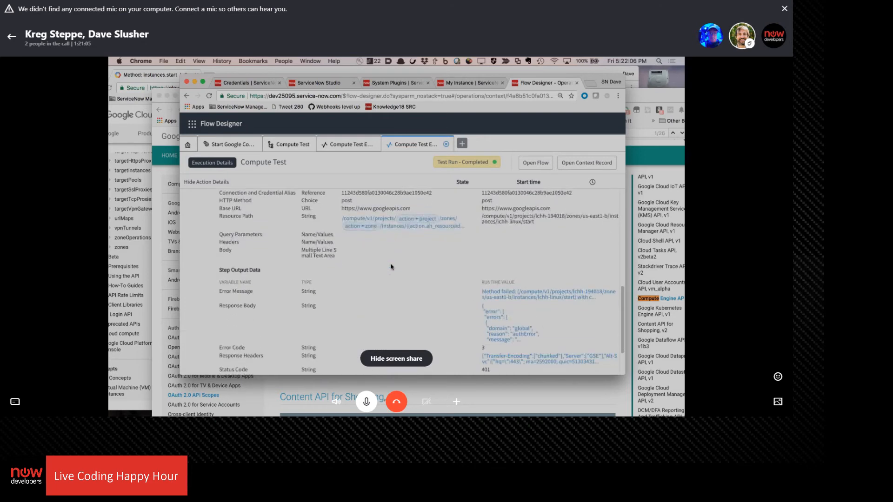
scroll(380, 246, "down", 2)
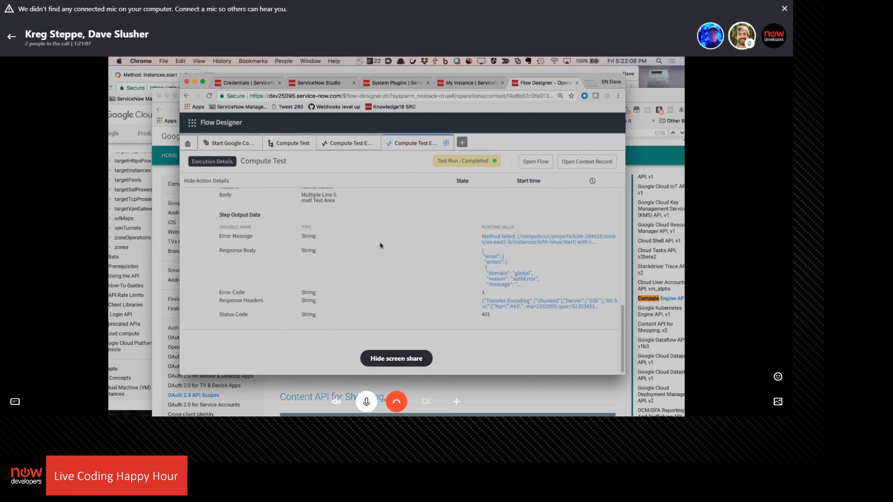
Request a new OAuth token for the Google Compute for LCHH credential, authorizing with the second listed Google account
left_click(249, 83)
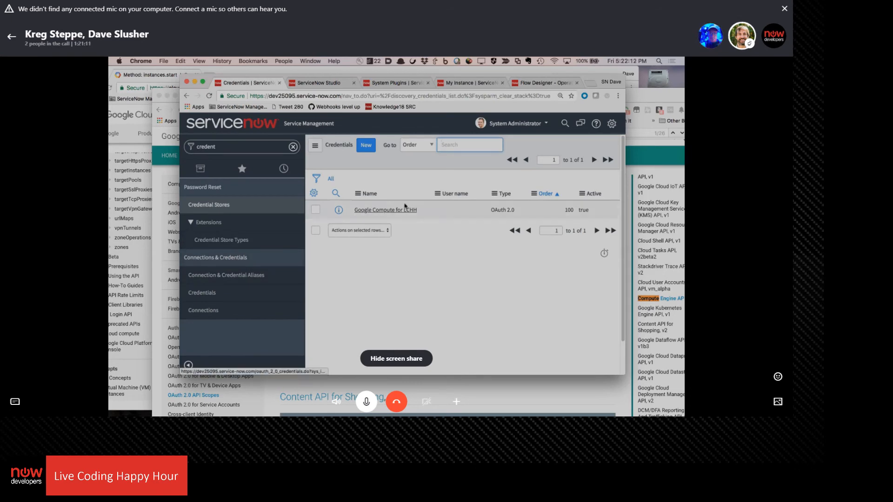
left_click(384, 212)
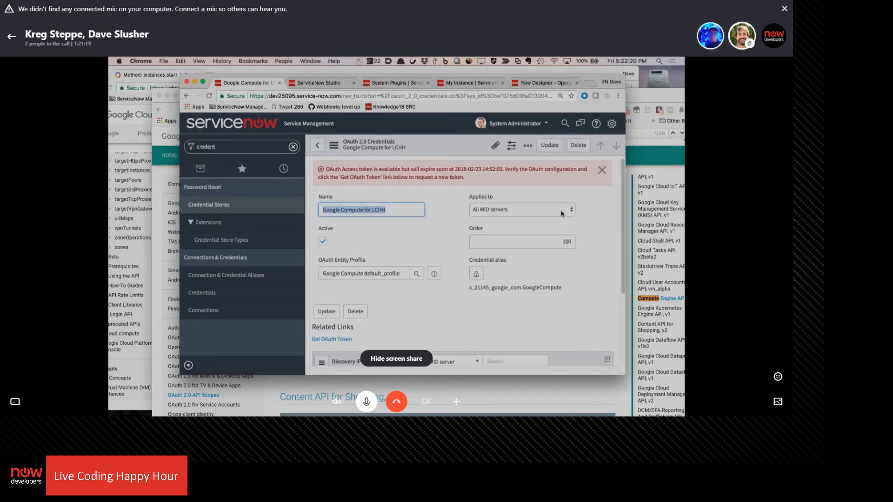
left_click(345, 340)
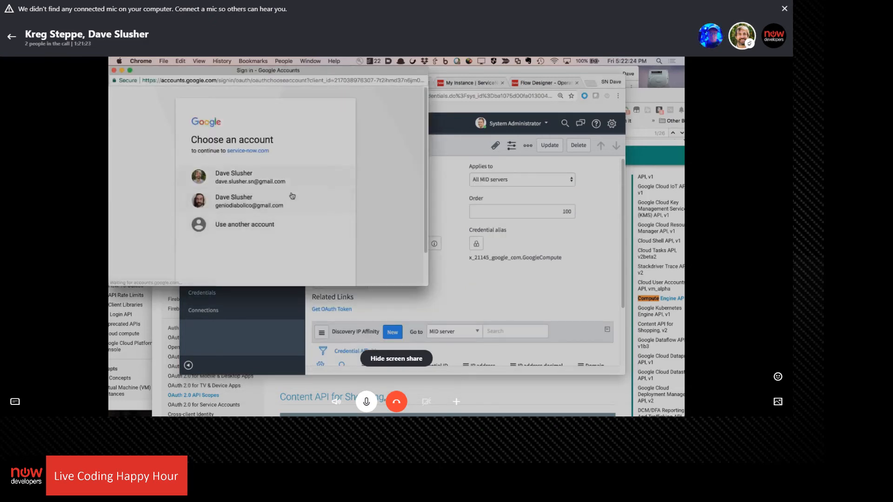
left_click(231, 209)
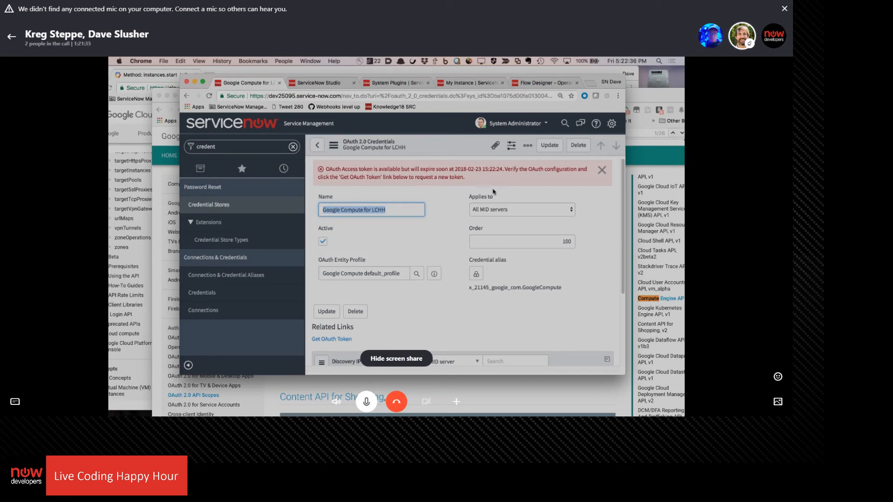
Return to Flow Designer and close both old Compute Test execution tabs and the leftover Test flow dialog
left_click(548, 83)
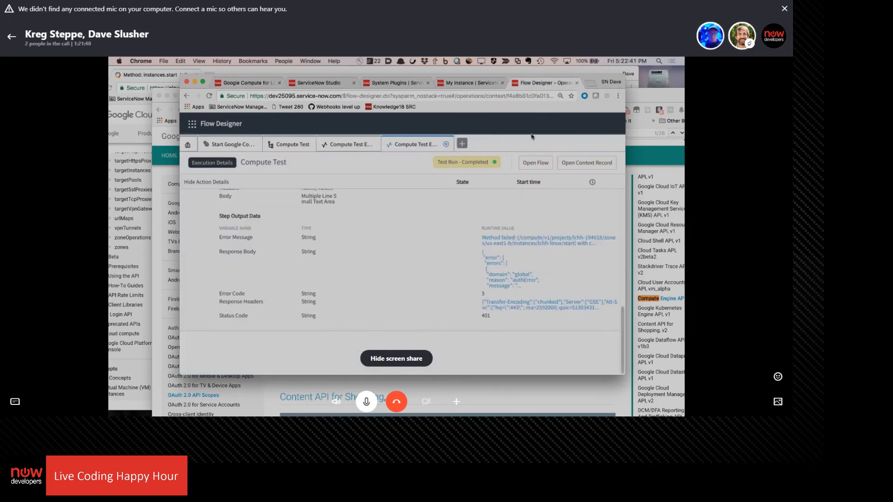
left_click(445, 145)
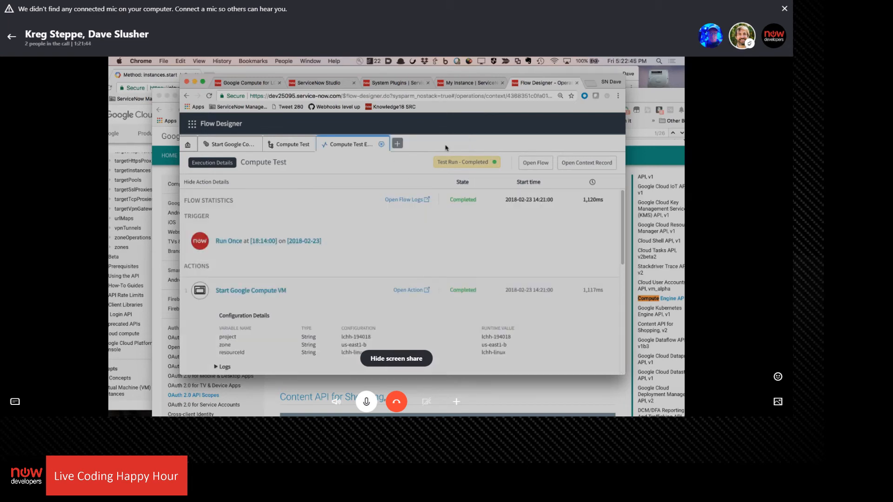
left_click(383, 145)
left_click(490, 136)
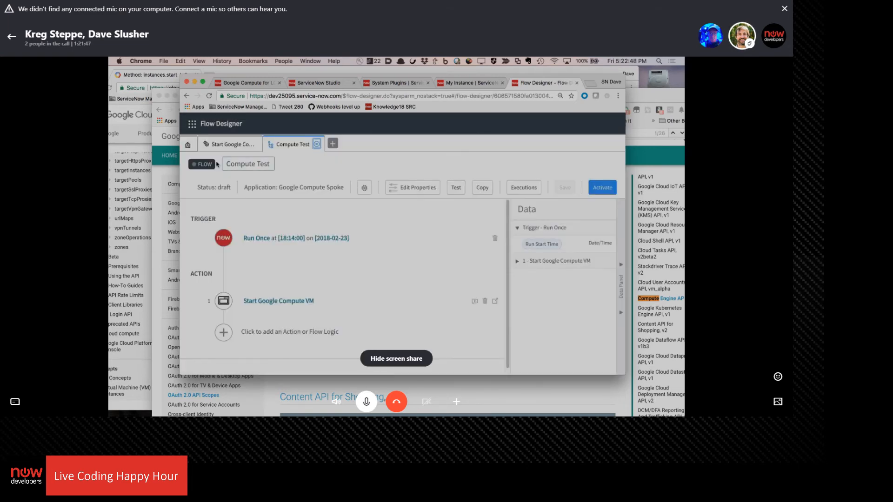
Display the Start Google Compute VM action's inputs in the Compute Test flow, rerun the test, and open its execution details
left_click(233, 145)
left_click(298, 145)
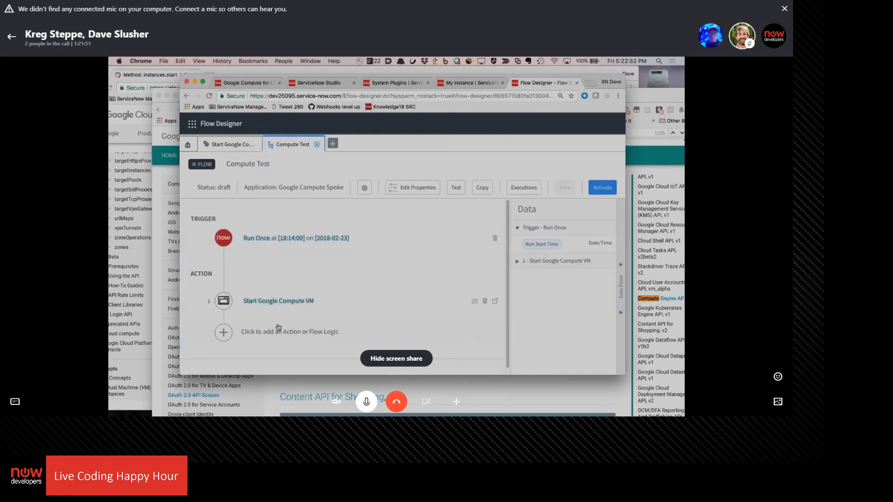
left_click(270, 301)
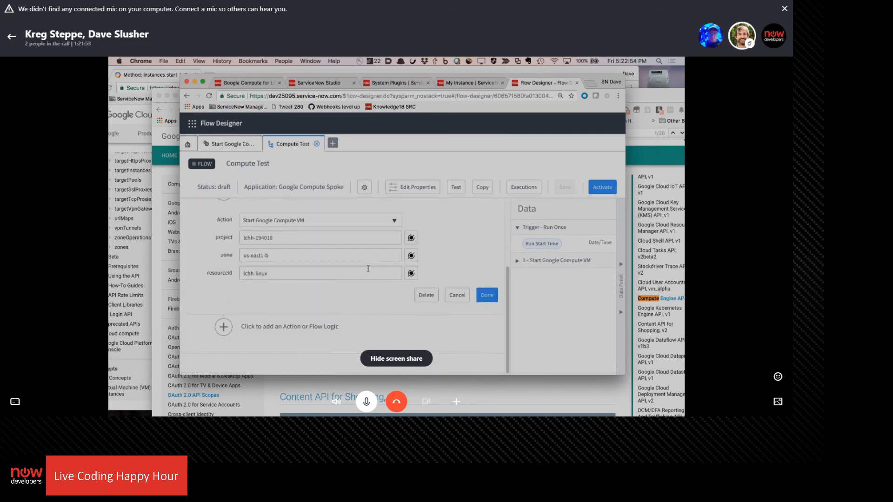
left_click(456, 188)
left_click(456, 230)
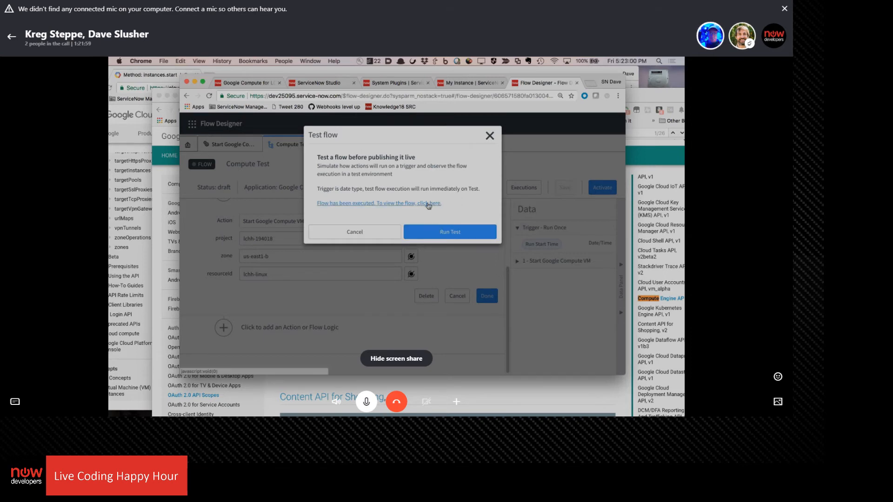
left_click(426, 203)
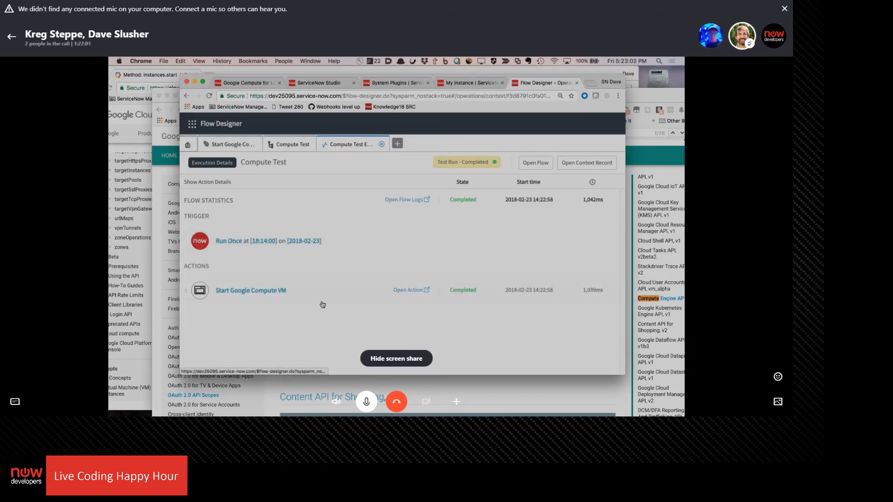
Examine the latest execution's REST step configuration and output data, including the full response body
left_click(275, 294)
scroll(391, 233, "down", 3)
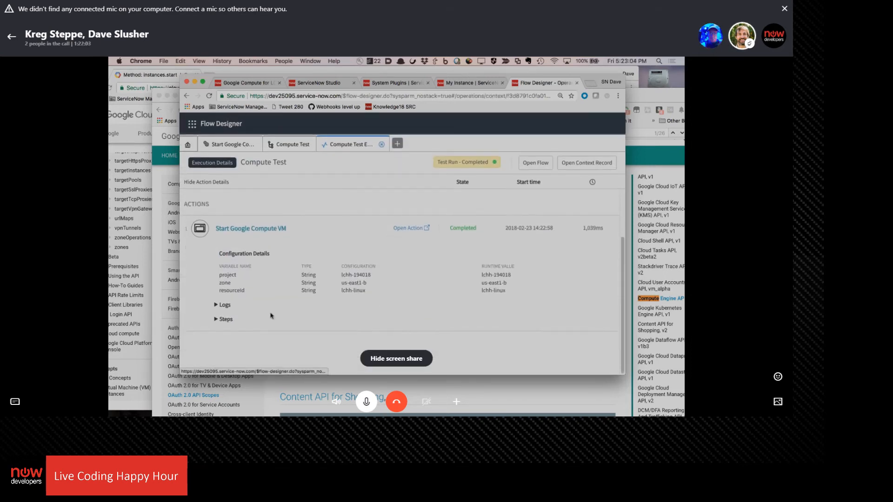
left_click(221, 320)
scroll(368, 259, "down", 3)
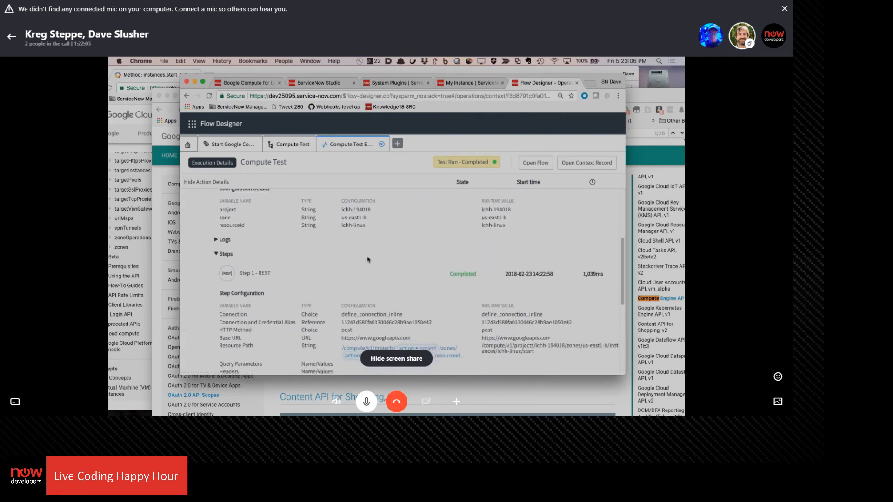
scroll(367, 260, "down", 3)
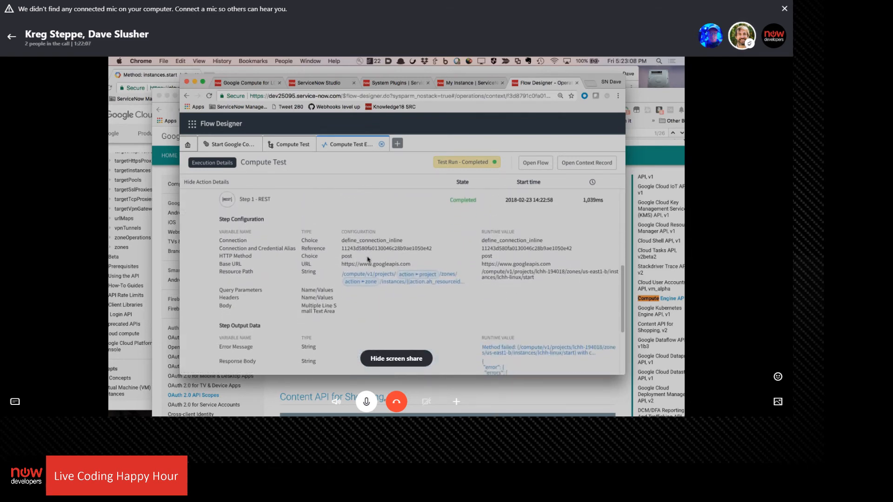
scroll(367, 259, "down", 2)
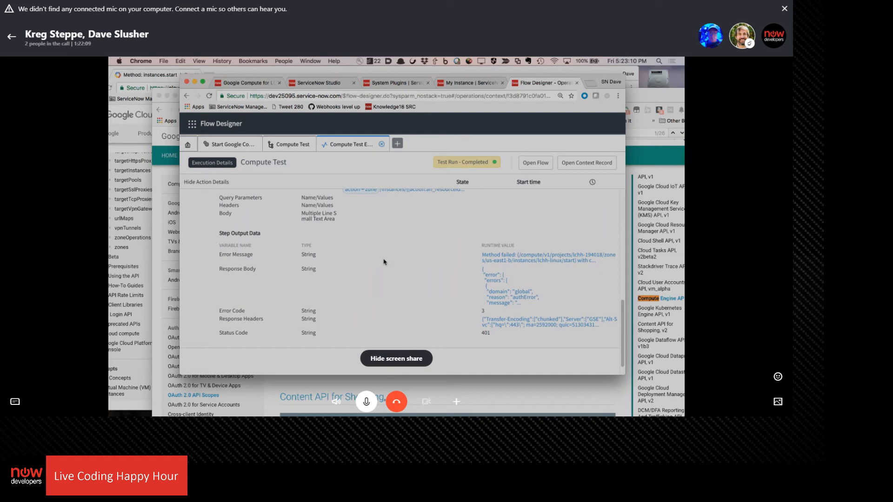
left_click(513, 302)
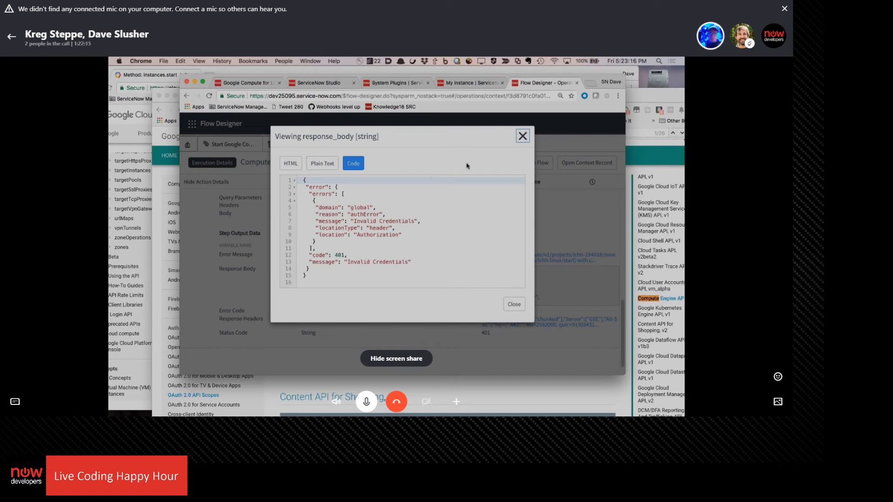
left_click(523, 137)
scroll(365, 281, "up", 3)
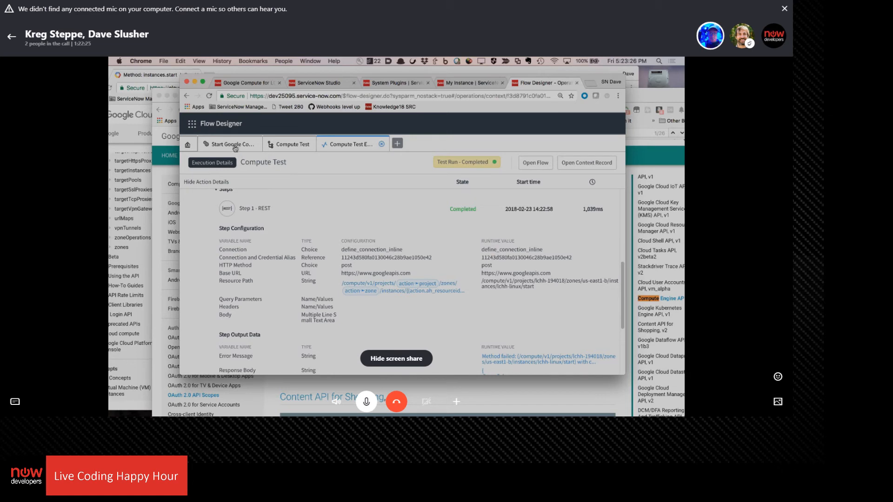
Review the Google Compute for LCHH credential, and open the System OAuth Application Registry list using the navigator filter "oau"
left_click(250, 85)
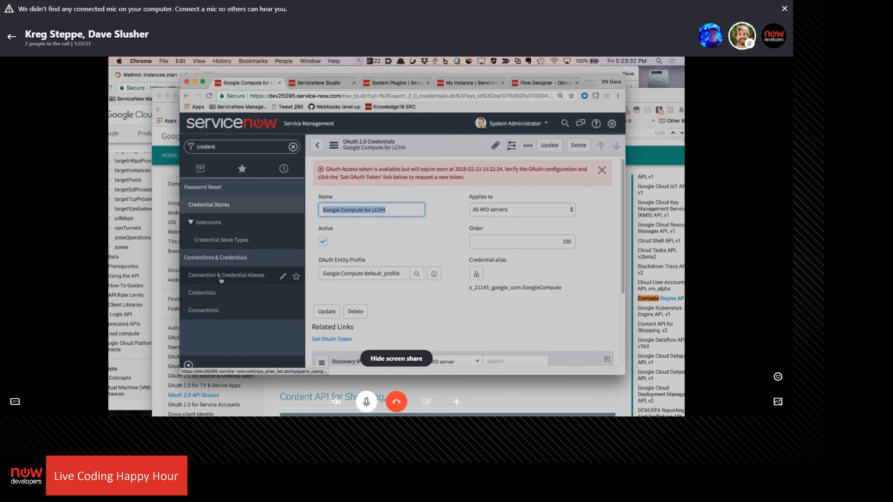
scroll(421, 237, "down", 3)
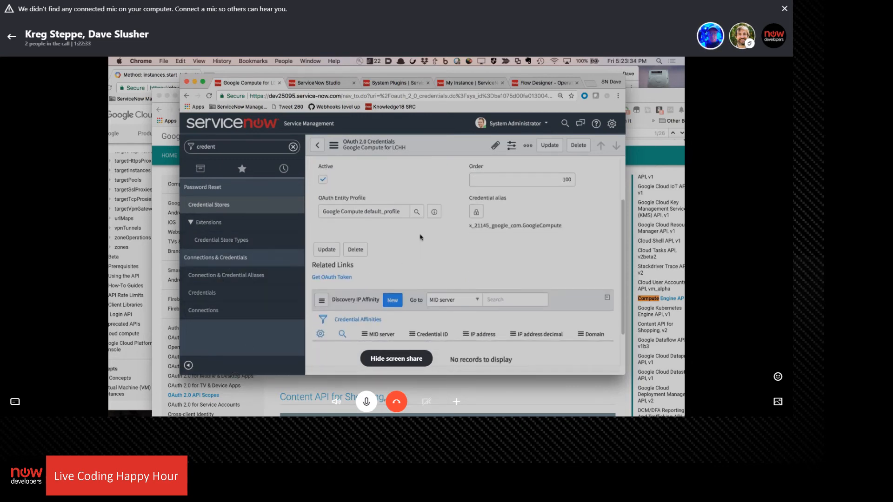
scroll(421, 237, "up", 3)
left_click(242, 148)
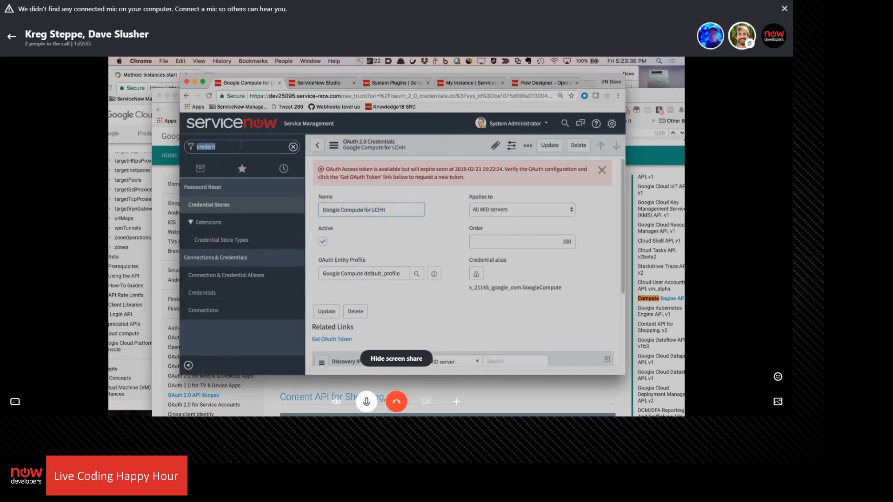
type("oau")
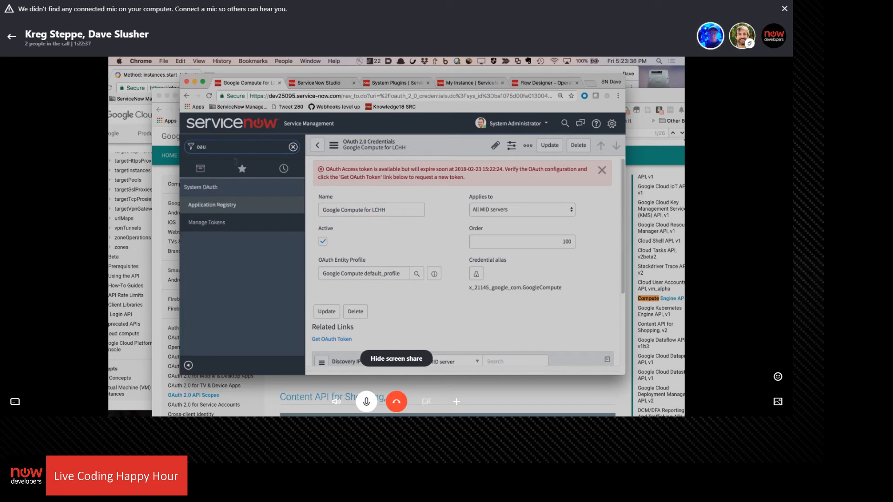
left_click(222, 205)
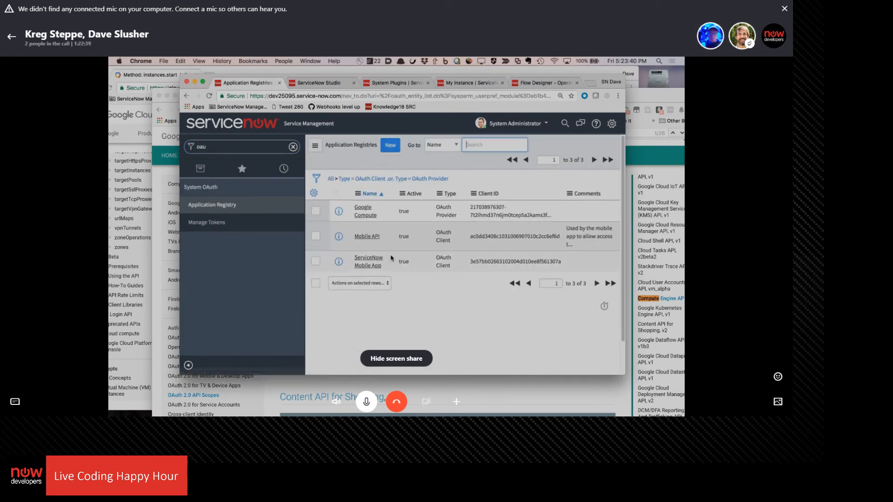
Open the Google Compute registry's default_profile and inspect its Google Compute OAuth scope record
left_click(367, 219)
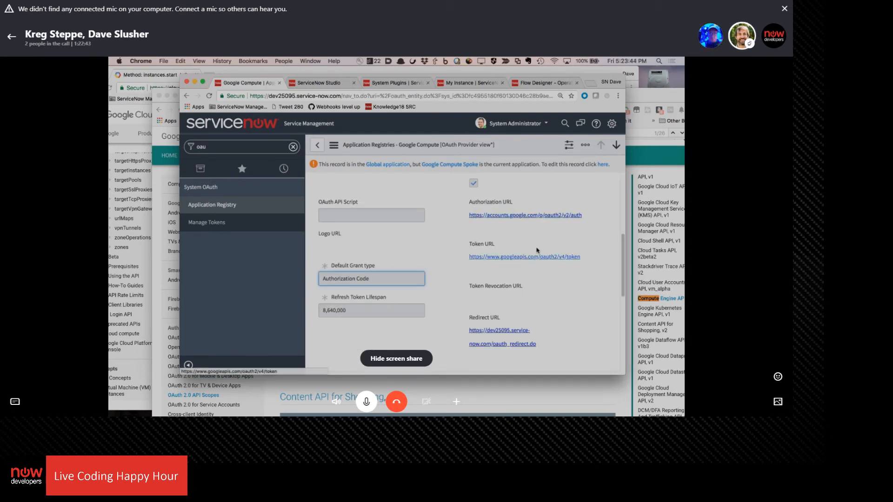
scroll(530, 240, "down", 2)
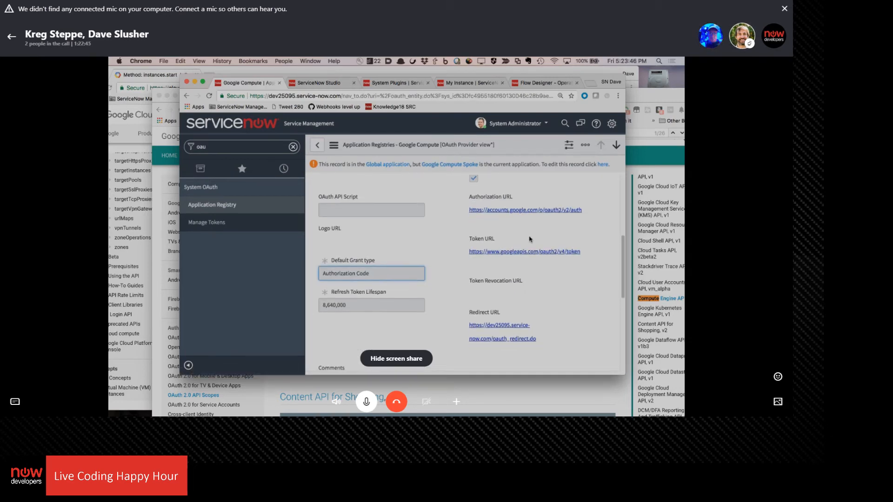
scroll(421, 218, "down", 8)
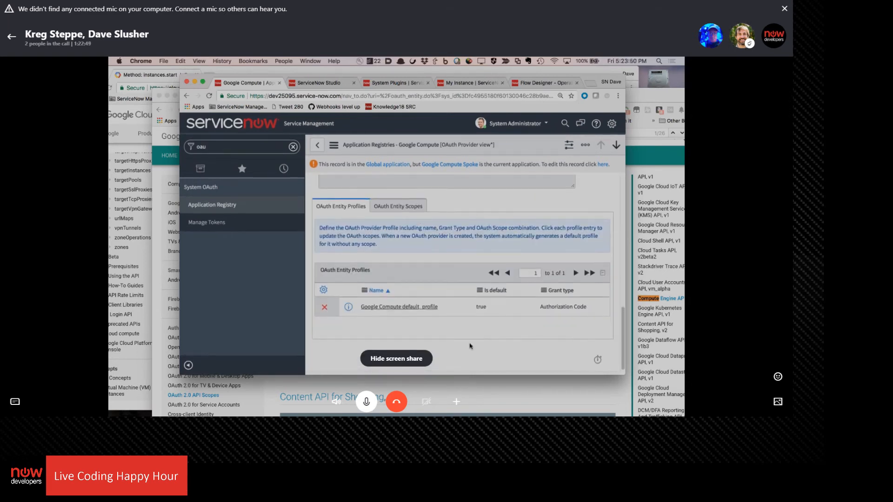
left_click(401, 307)
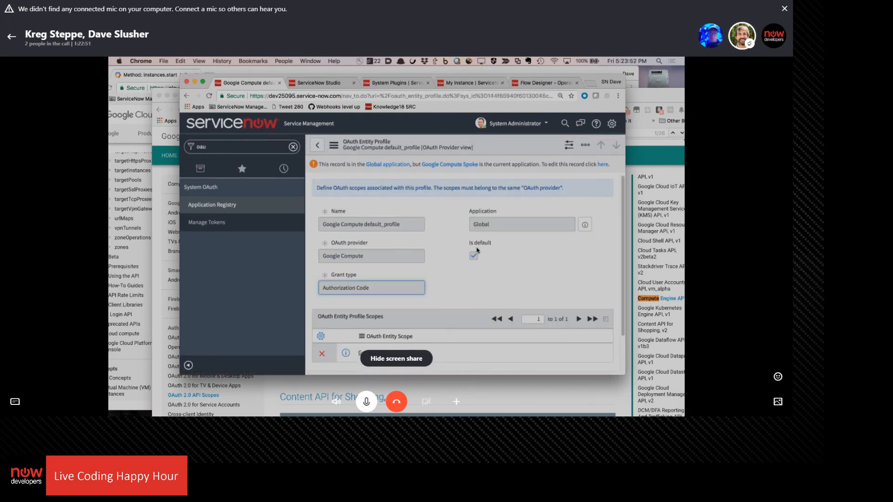
scroll(400, 279, "down", 2)
left_click(391, 313)
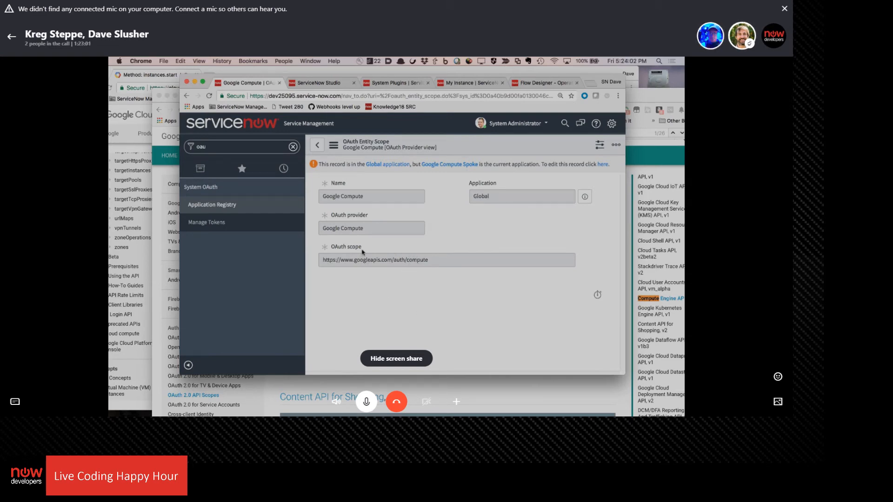
Check the Scopes field of the Google Compute token under Manage Tokens, and consult Google's Compute Engine API v1 scope list
left_click(207, 223)
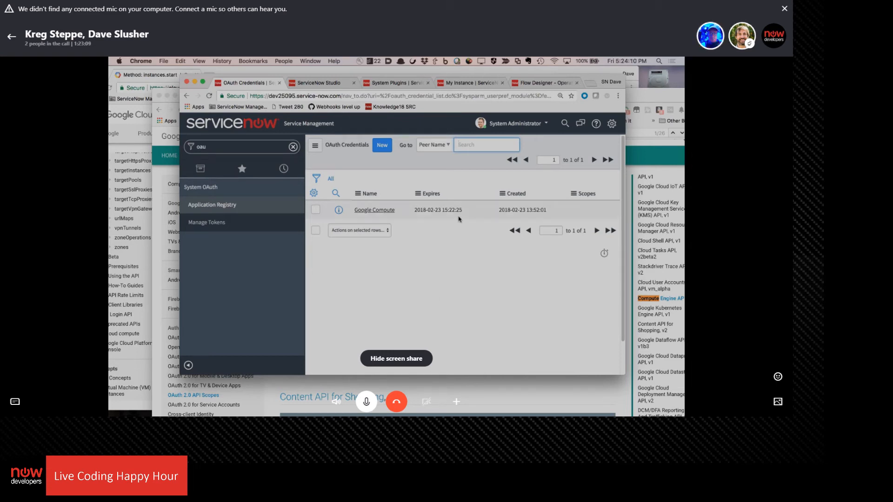
left_click(370, 210)
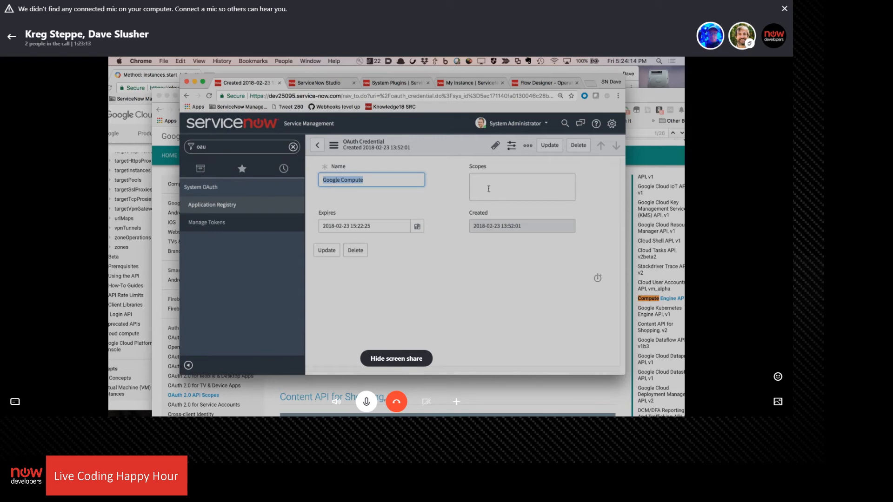
left_click(489, 189)
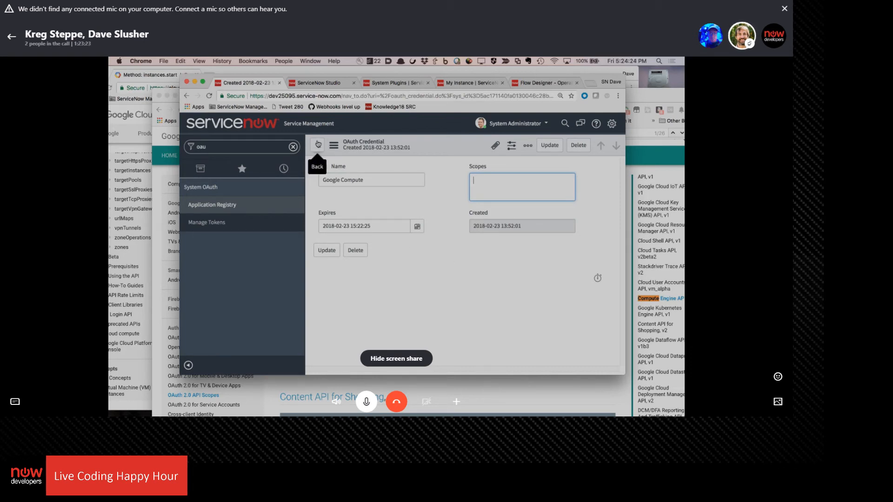
left_click(413, 391)
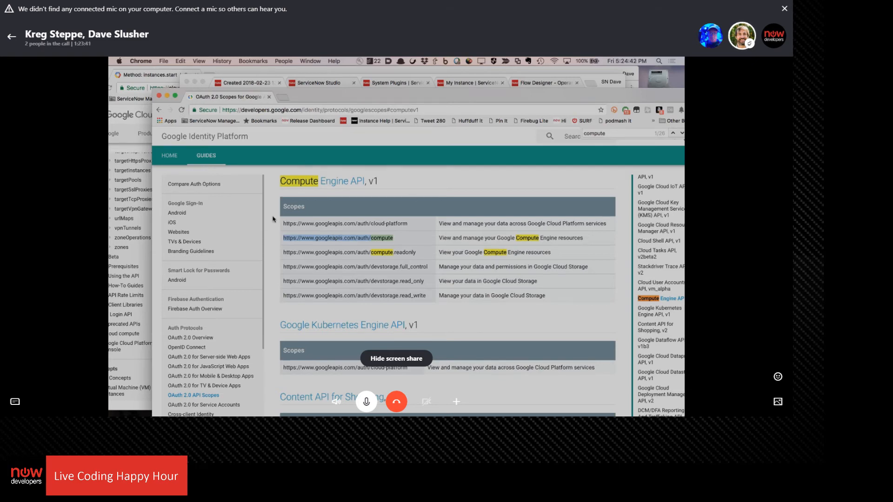
Switch to Flow Designer and recheck the REST step configuration and output data in the Compute Test execution details
left_click(539, 81)
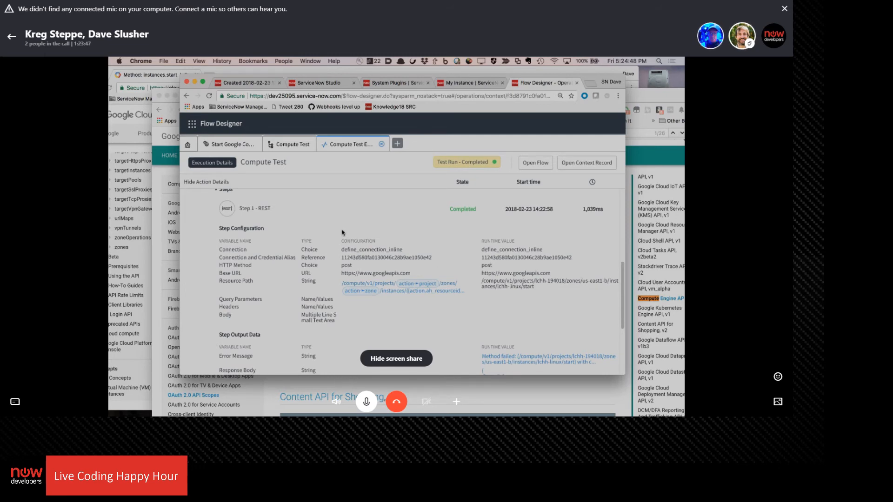
scroll(367, 251, "down", 2)
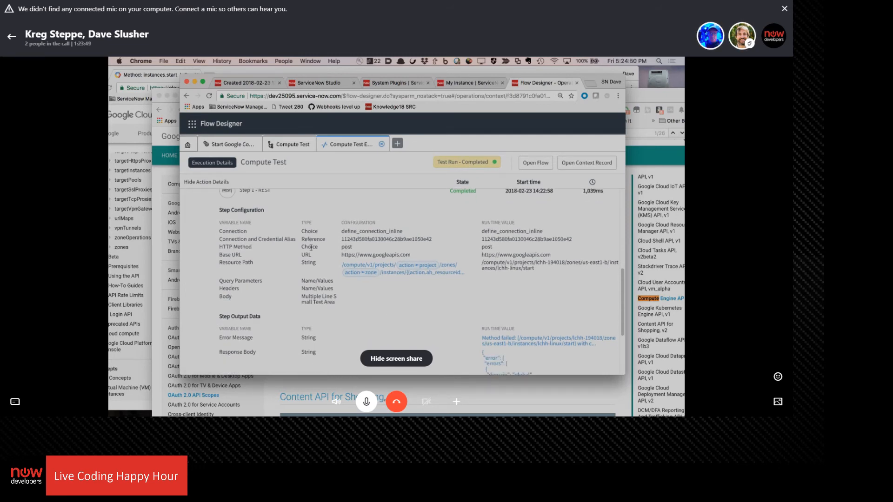
scroll(372, 244, "down", 2)
scroll(361, 221, "up", 3)
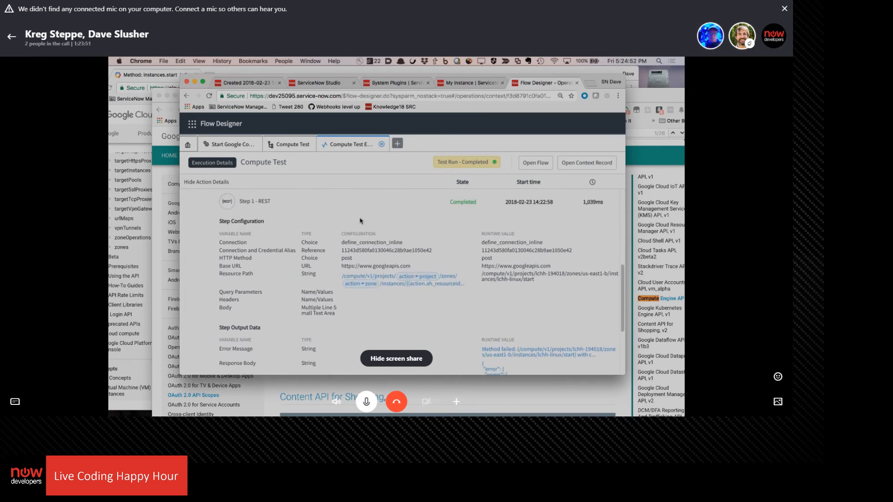
Reopen the Google Compute application registry, recheck the OAuth scope behind its default profile, and return to the profile record
left_click(246, 83)
left_click(221, 207)
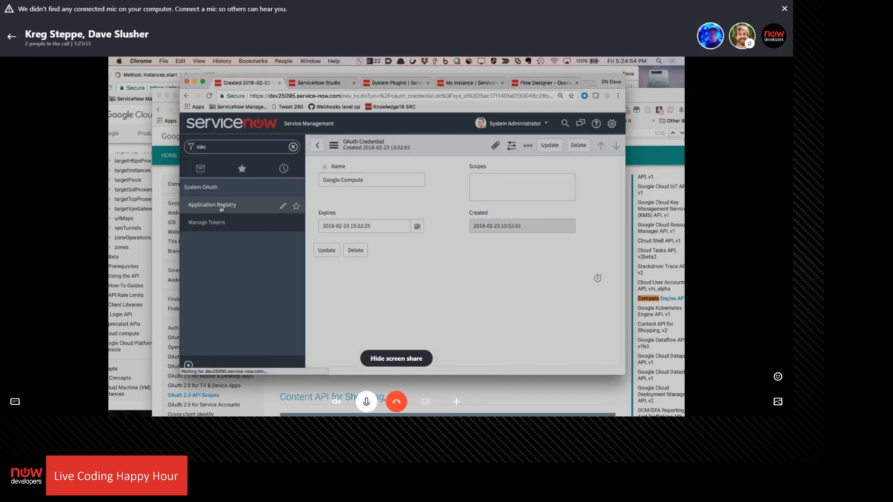
left_click(363, 210)
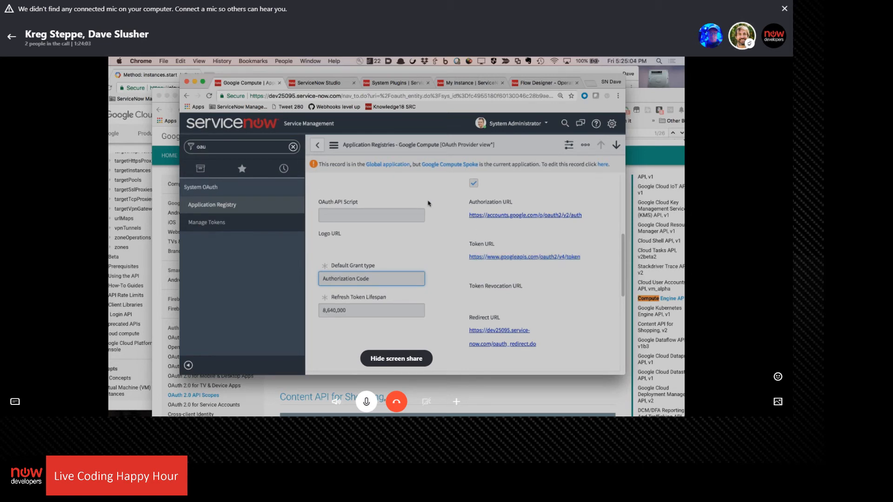
scroll(428, 203, "down", 5)
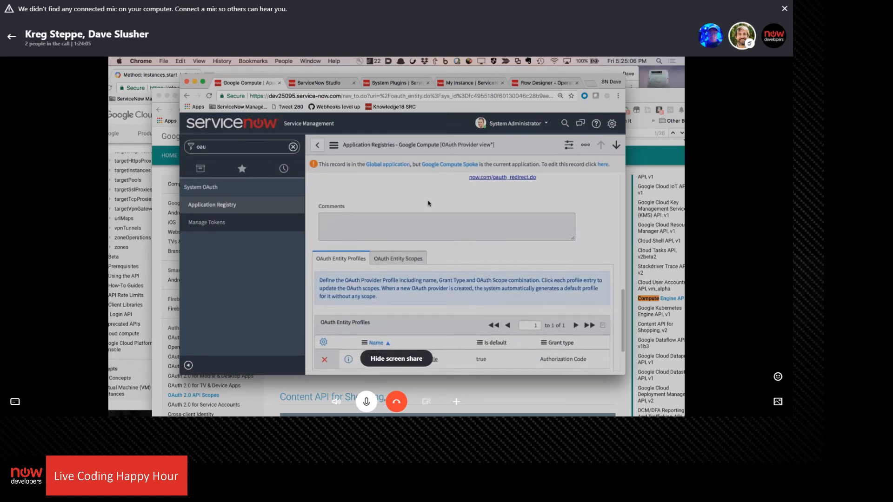
scroll(429, 203, "down", 1)
left_click(399, 341)
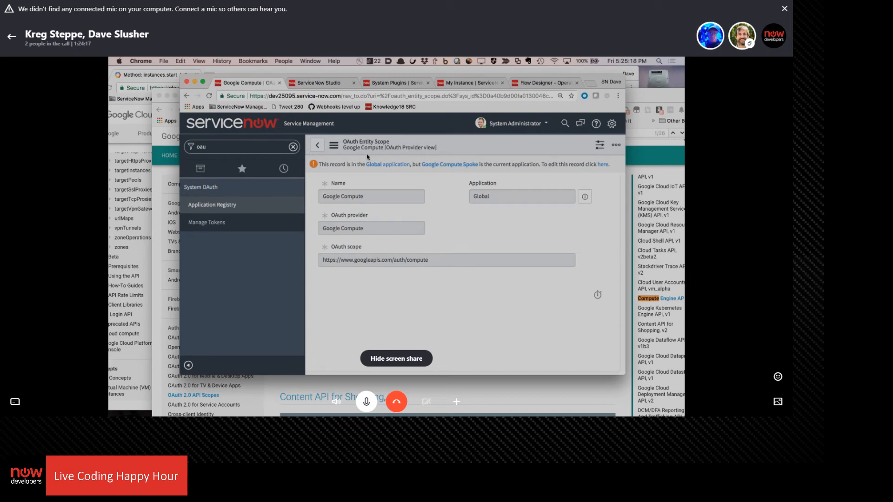
left_click(317, 146)
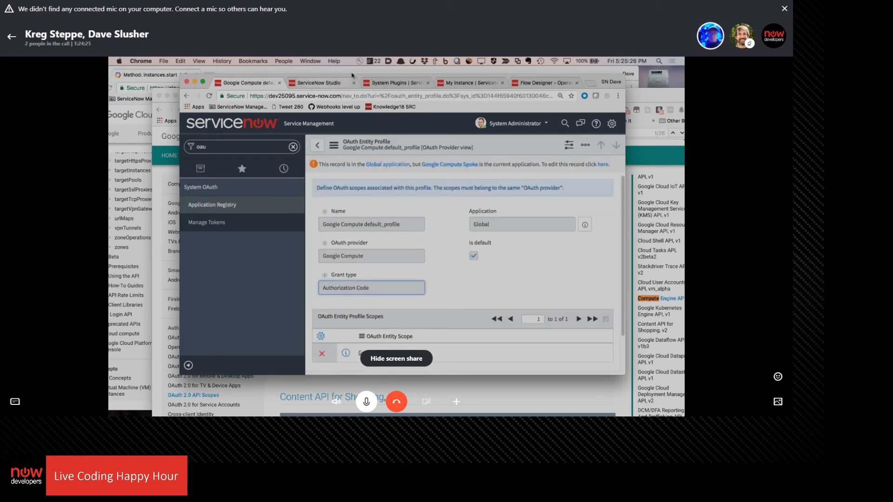
Review the connection setting of the REST step in the Start Google Compute VM action
left_click(540, 82)
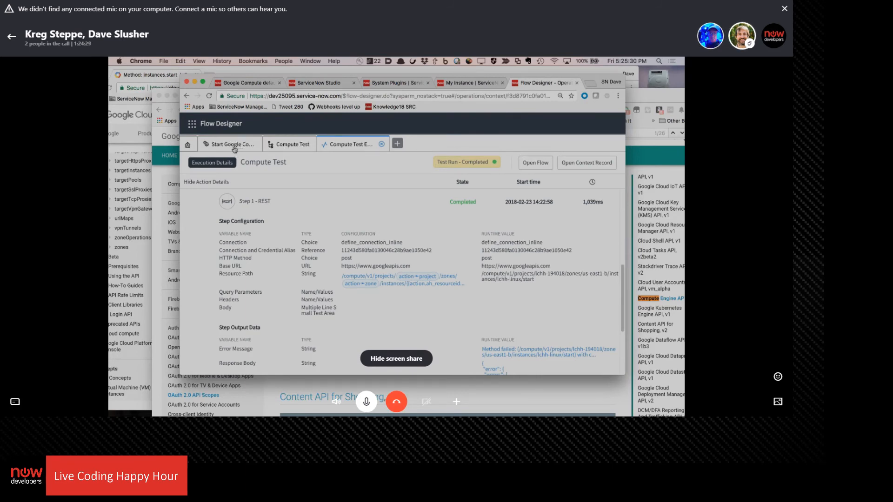
left_click(240, 145)
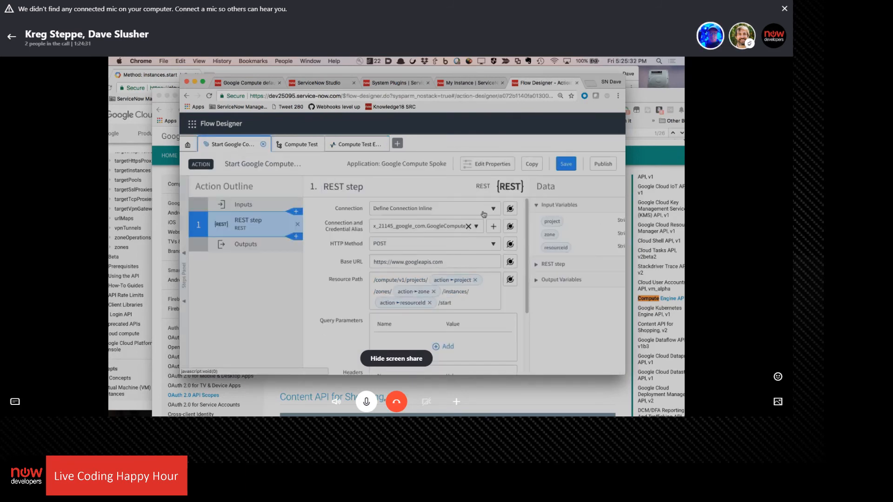
left_click(436, 208)
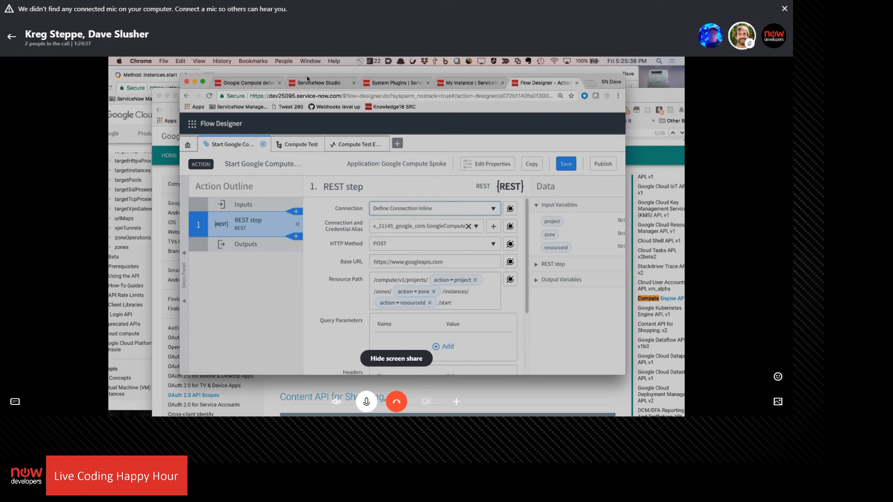
Find Connection & Credential Aliases with the navigator filter "credential al" and open the GoogleCompute alias
left_click(246, 83)
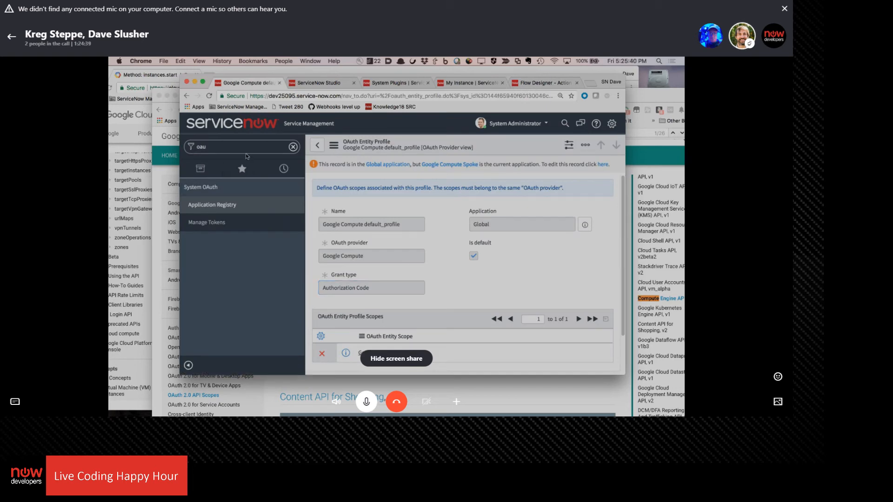
type("crede")
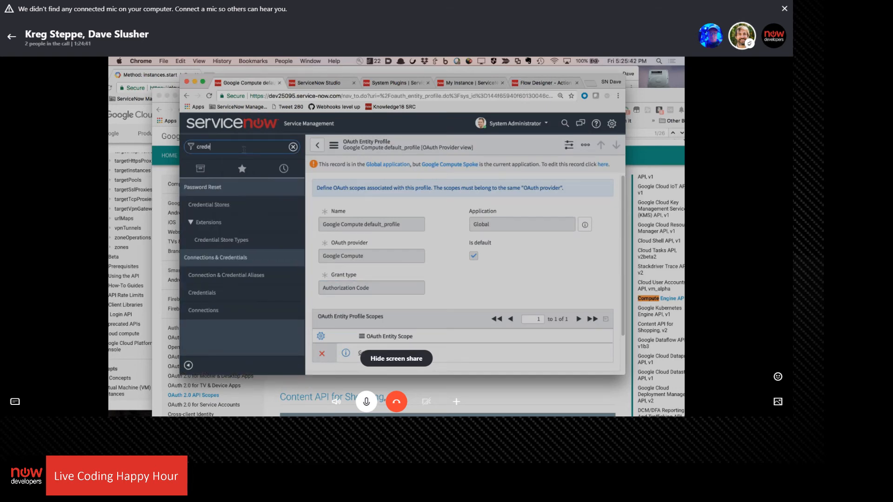
type("ntial al")
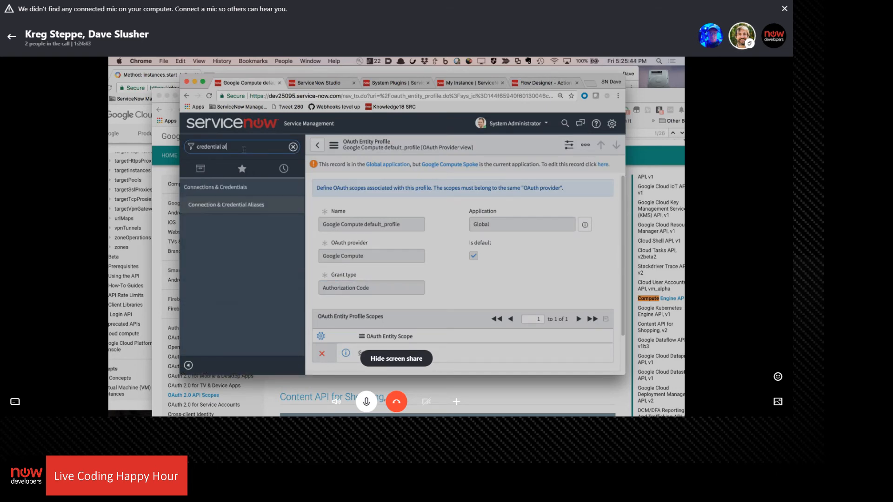
left_click(253, 206)
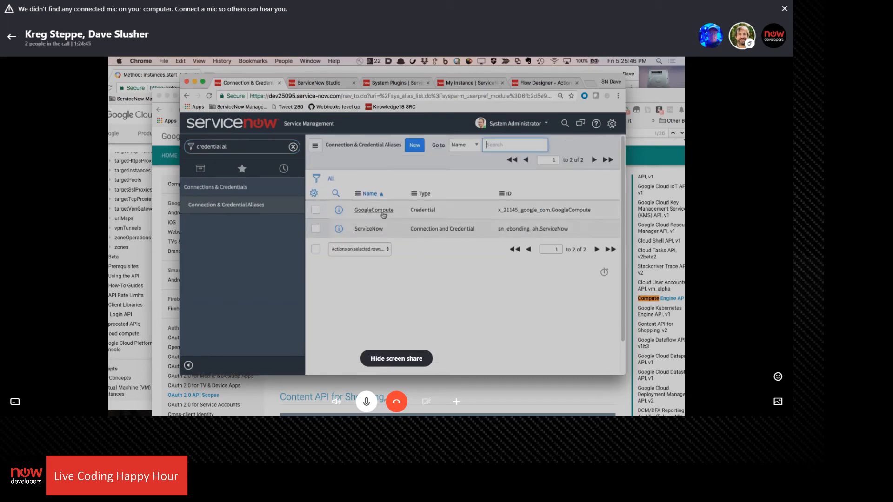
left_click(374, 211)
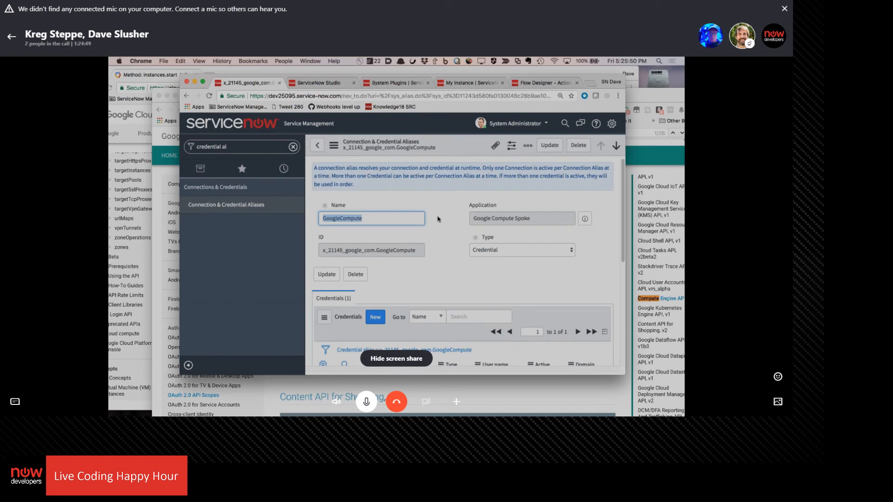
Review the GoogleCompute alias's related credentials and the available Type choices
scroll(438, 219, "down", 3)
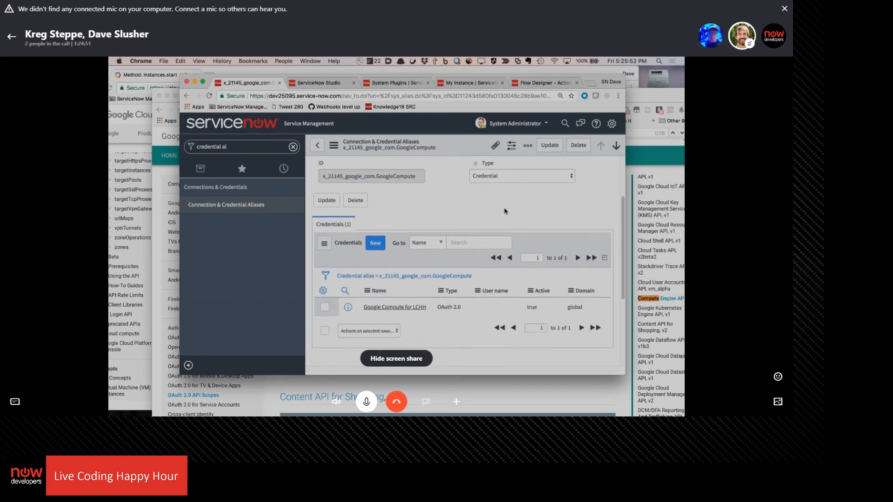
scroll(505, 211, "up", 1)
left_click(529, 206)
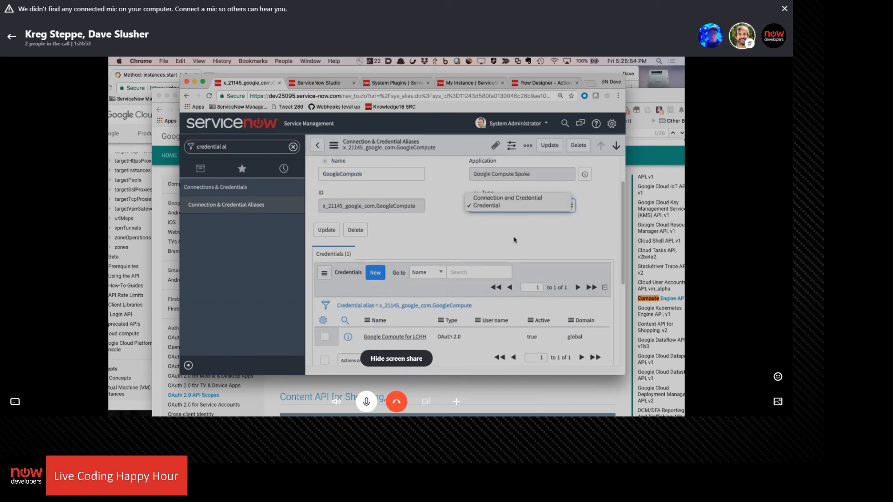
left_click(424, 241)
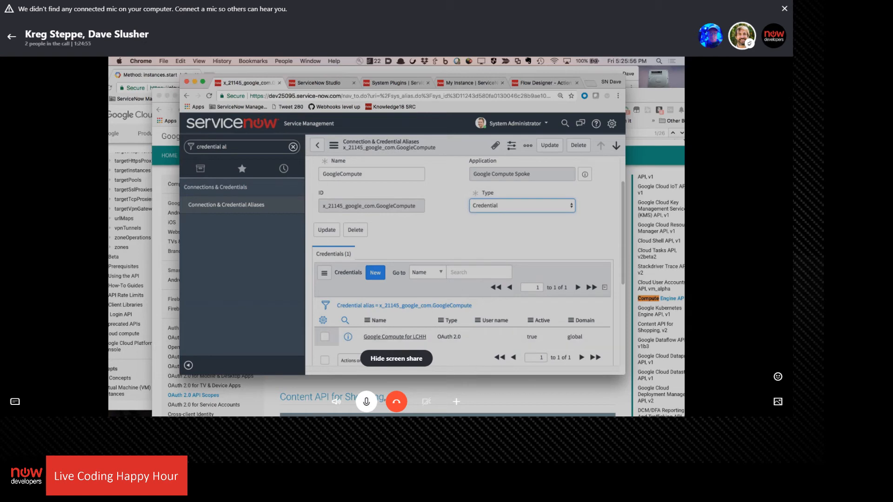
Open the Google Compute for LCHH credential from the alias and review its OAuth entity profile and related settings
left_click(405, 337)
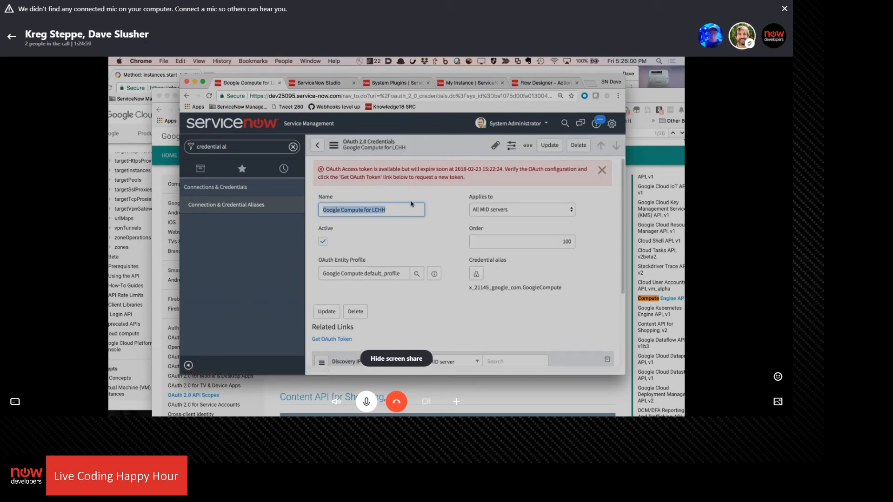
scroll(411, 204, "down", 1)
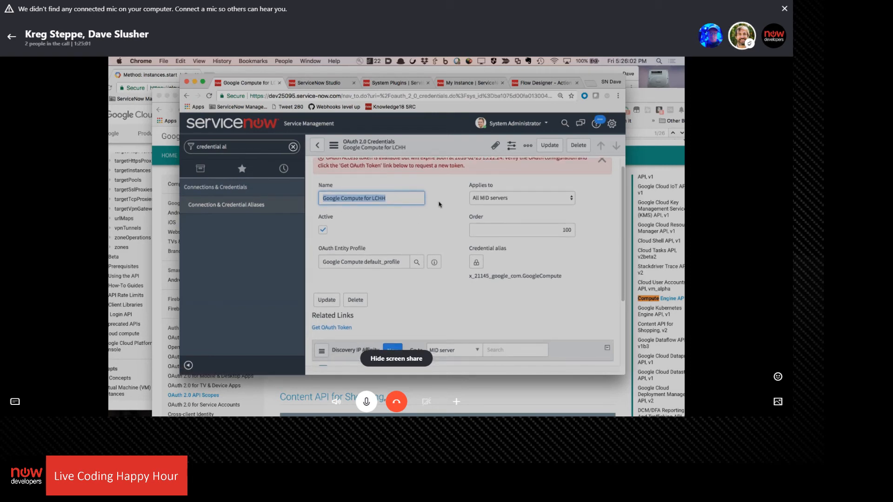
scroll(437, 203, "down", 3)
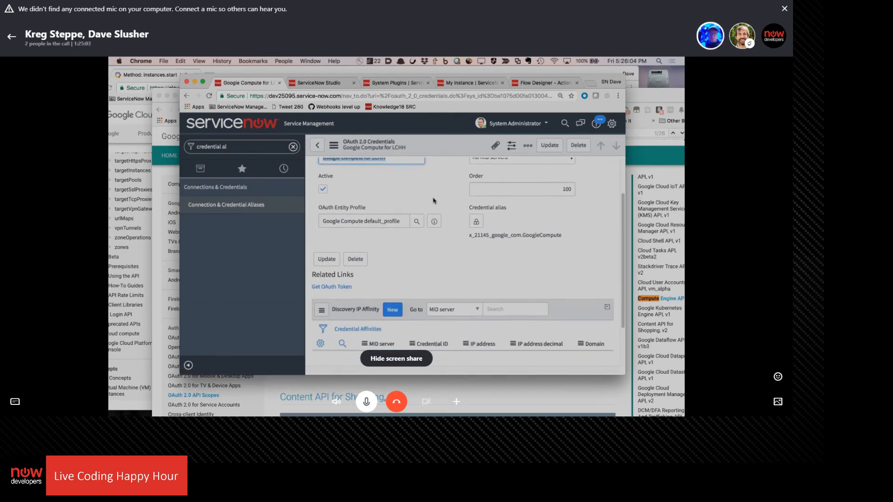
scroll(433, 201, "up", 4)
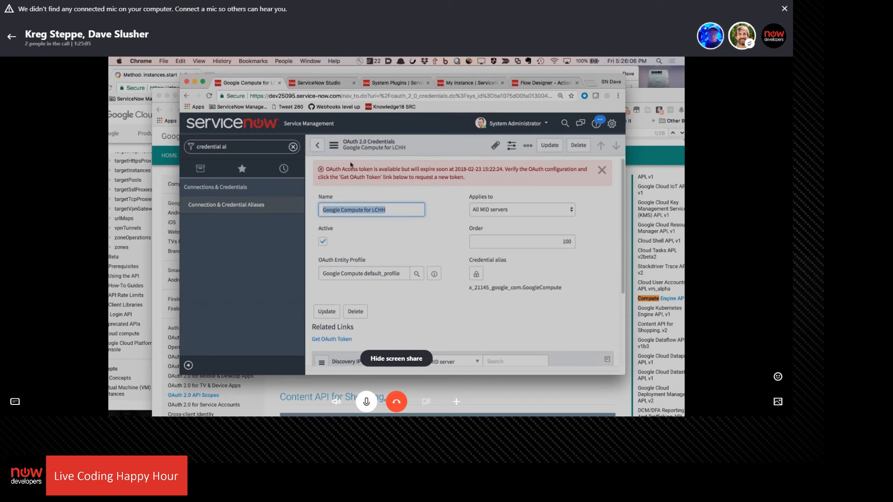
Return to the GoogleCompute alias and set its type to Connection and Credential
left_click(317, 145)
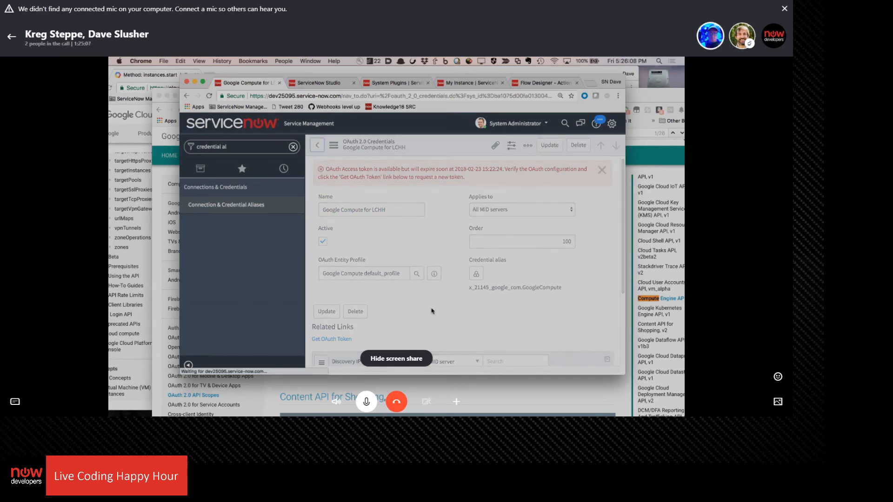
left_click(494, 253)
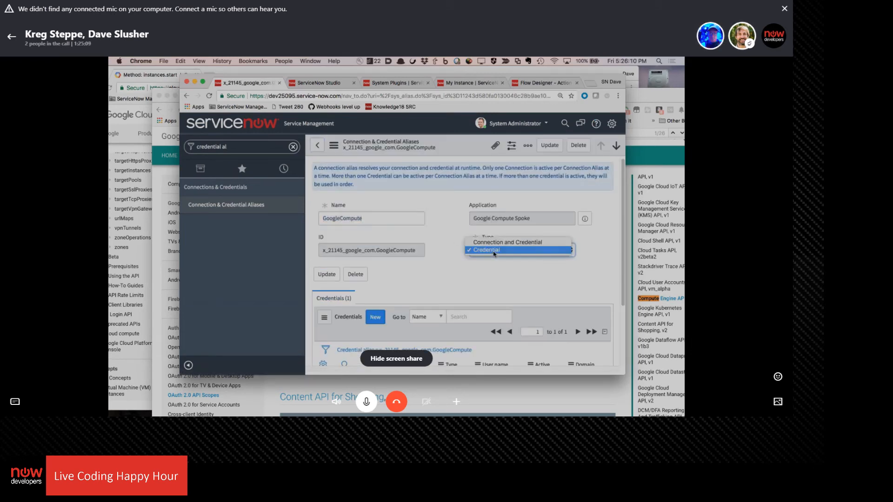
left_click(494, 242)
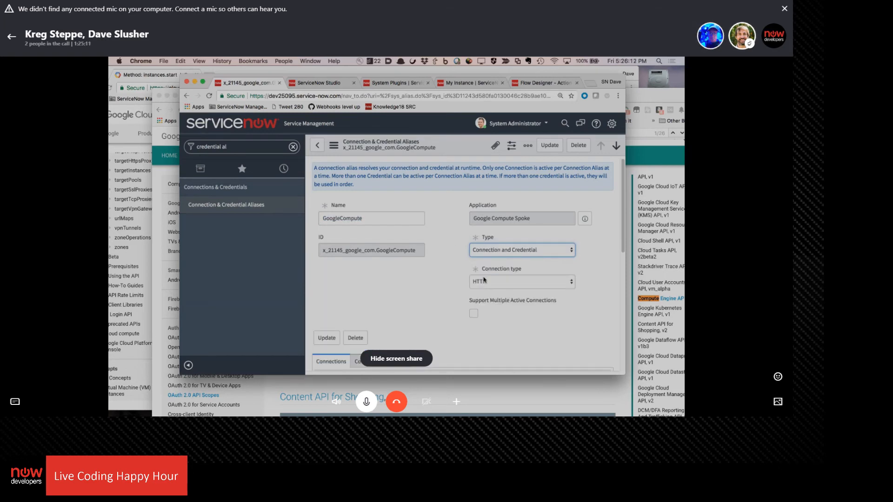
Check the GoogleCompute alias's connection attributes and save the alias with its Connection and Credential type
scroll(417, 251, "down", 2)
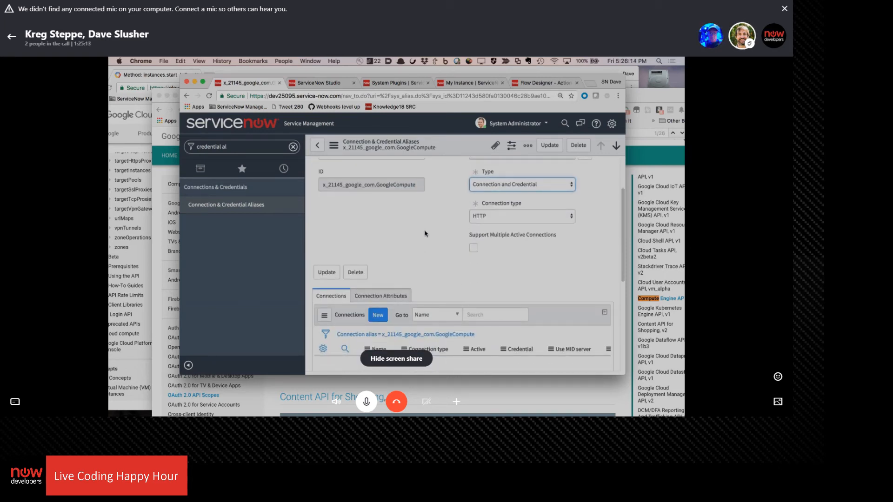
left_click(386, 296)
scroll(402, 200, "down", 4)
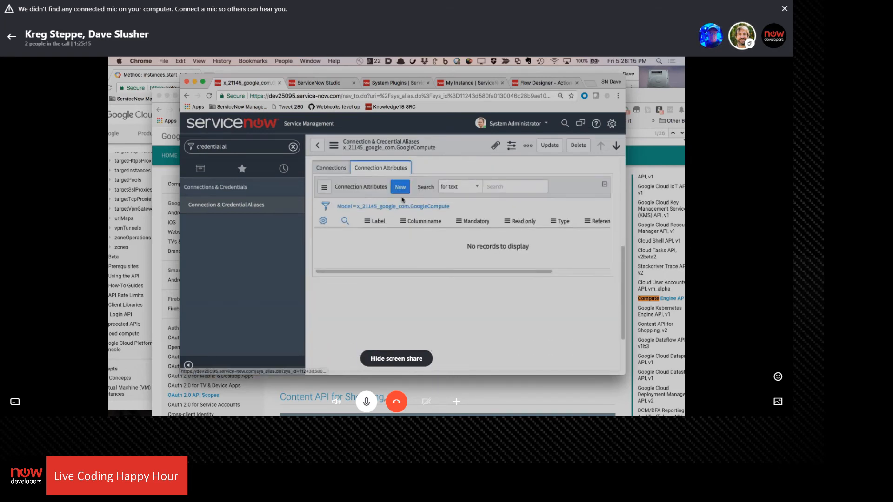
left_click(400, 190)
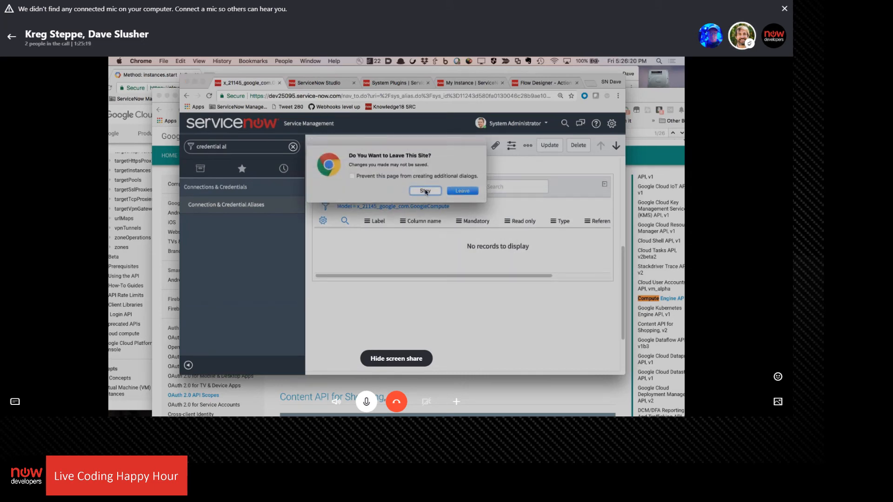
left_click(425, 191)
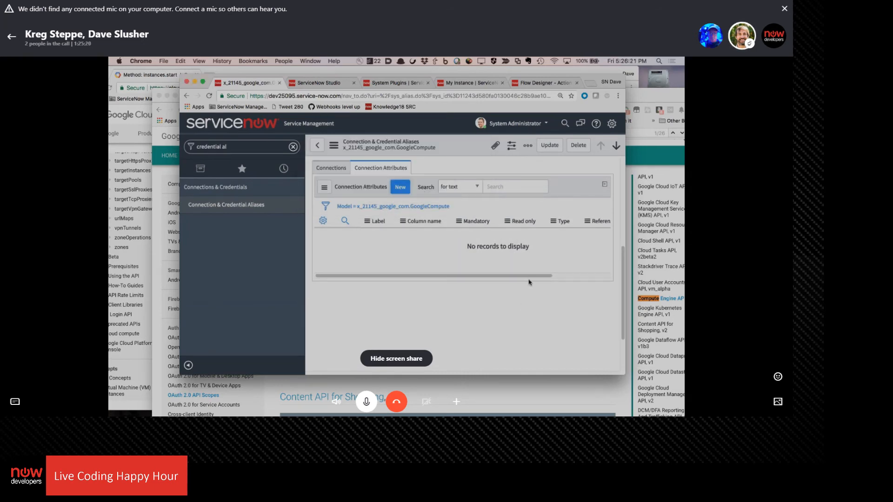
left_click(549, 145)
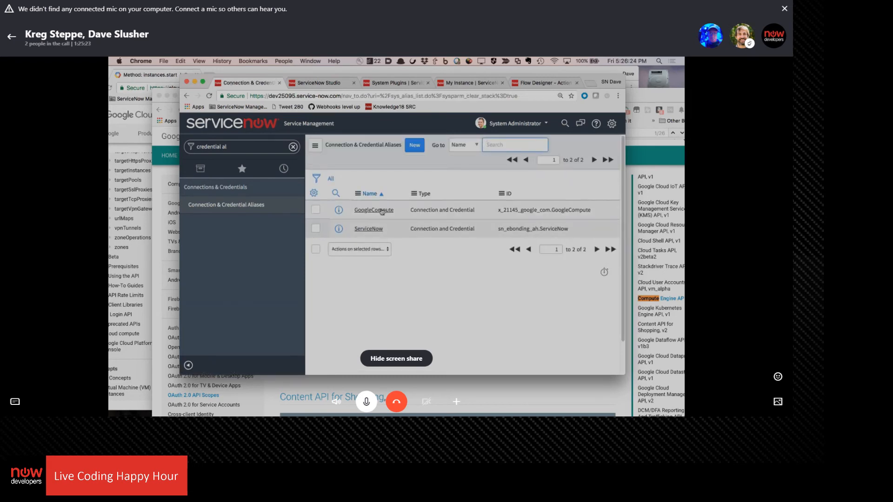
Reopen the GoogleCompute alias, examine the new connection attribute form and its field type choices, and return to the alias without submitting
left_click(381, 210)
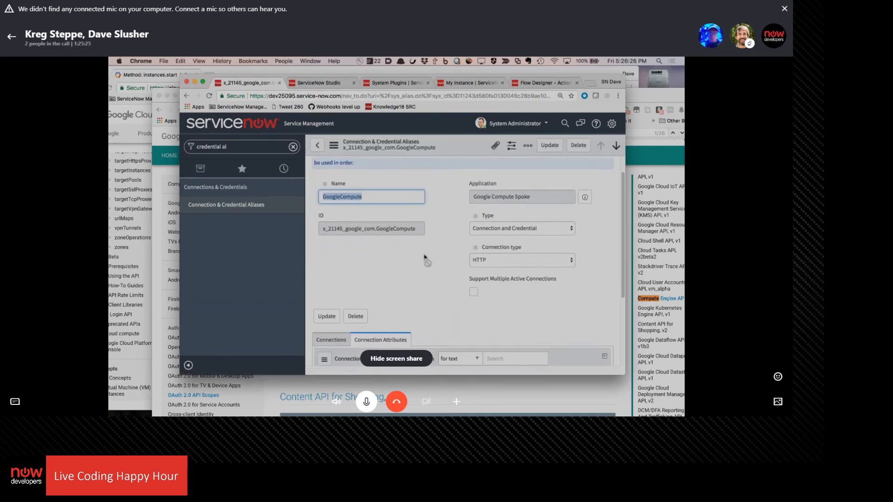
scroll(425, 259, "down", 5)
left_click(398, 251)
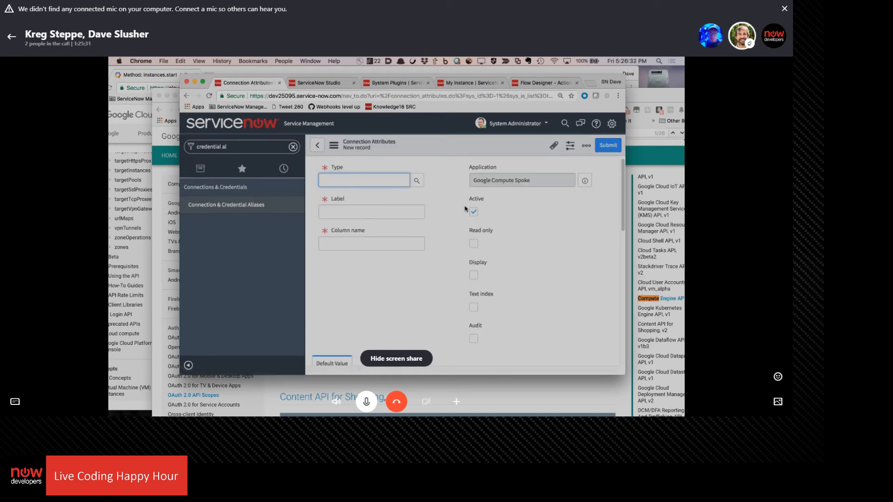
left_click(417, 181)
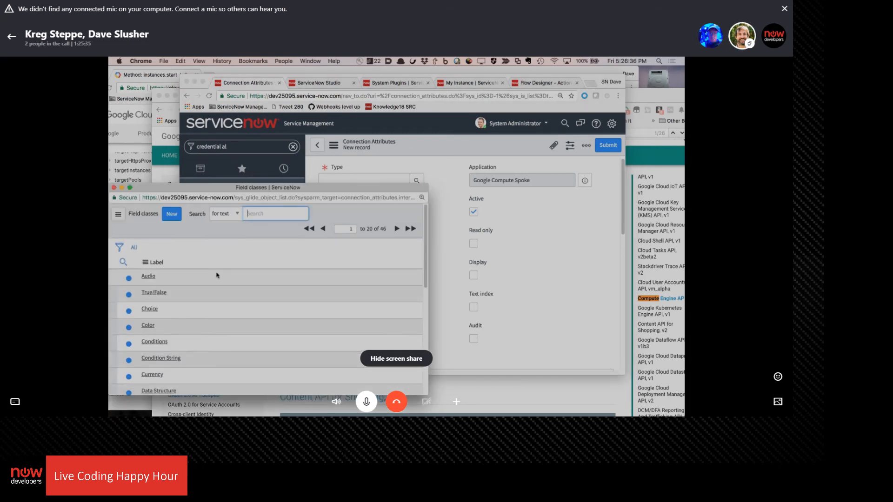
scroll(217, 275, "down", 3)
scroll(217, 275, "up", 3)
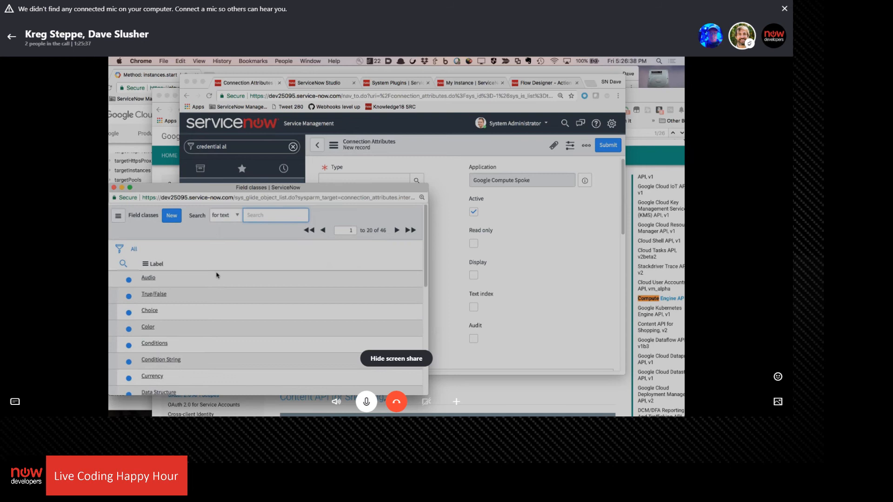
left_click(114, 188)
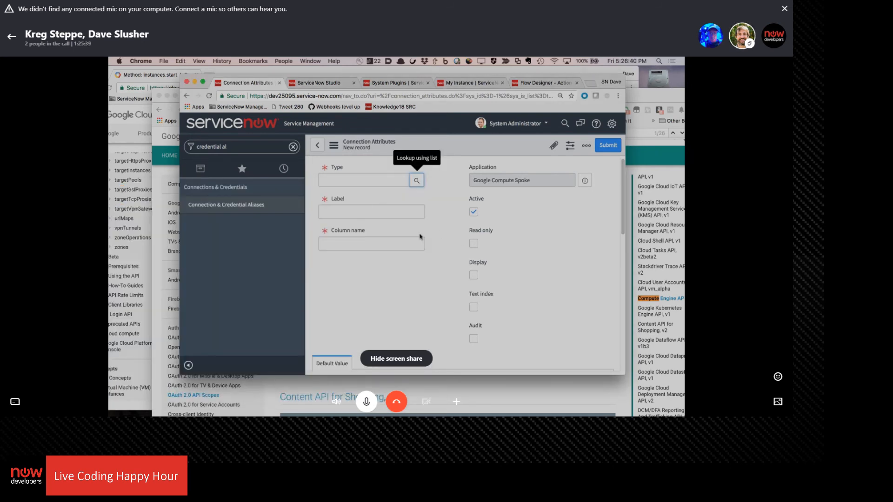
scroll(391, 310, "down", 5)
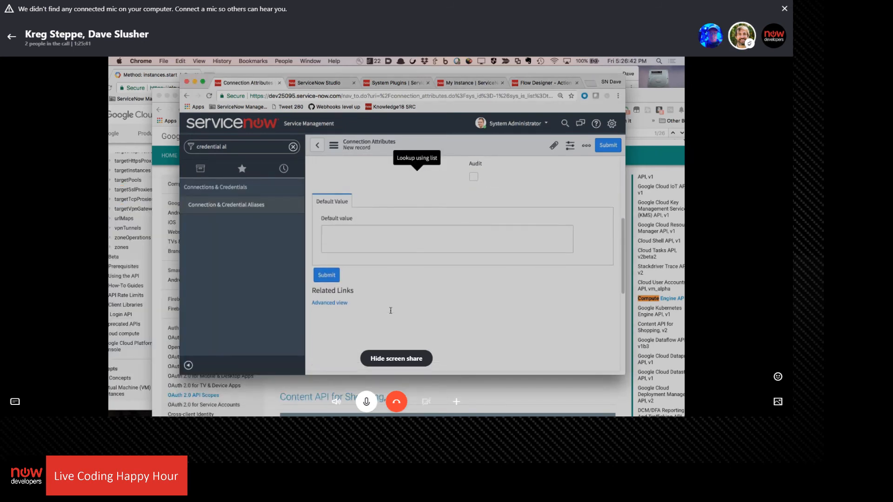
left_click(318, 148)
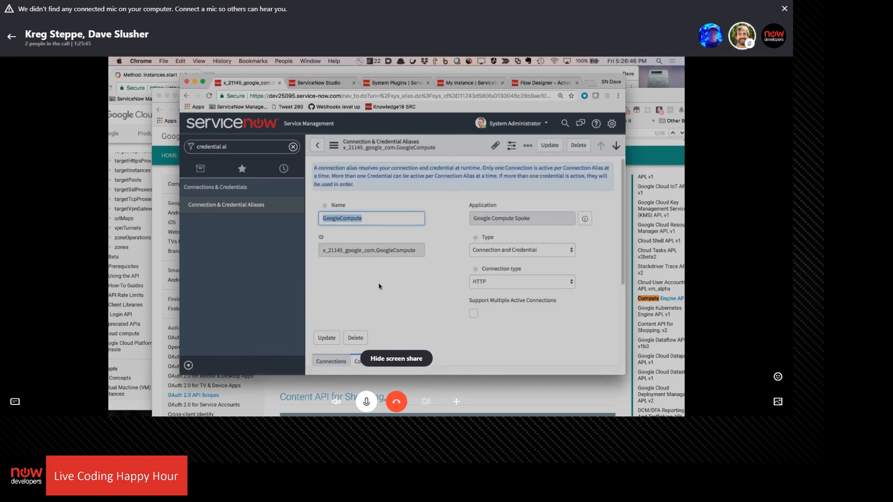
Start a new HTTP(s) connection for the GoogleCompute alias and review the fields it requires
scroll(379, 286, "down", 3)
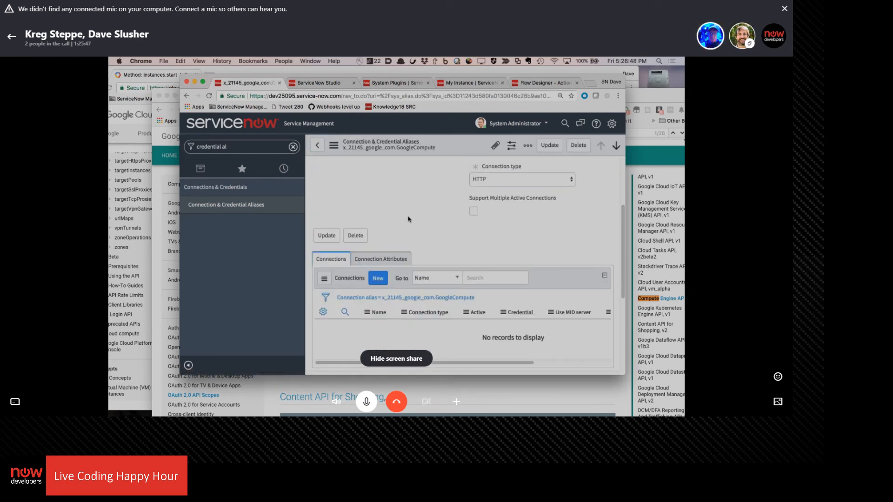
left_click(378, 278)
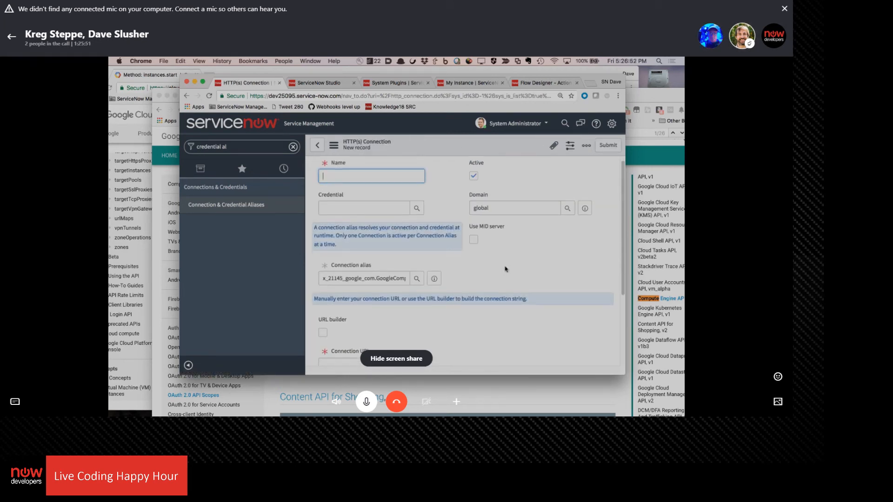
scroll(505, 269, "down", 2)
scroll(505, 270, "up", 2)
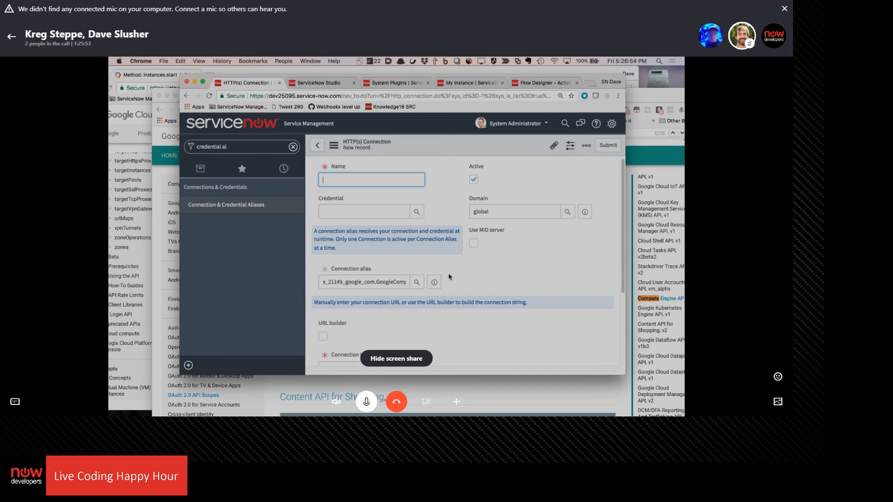
scroll(450, 276, "down", 3)
scroll(449, 276, "up", 2)
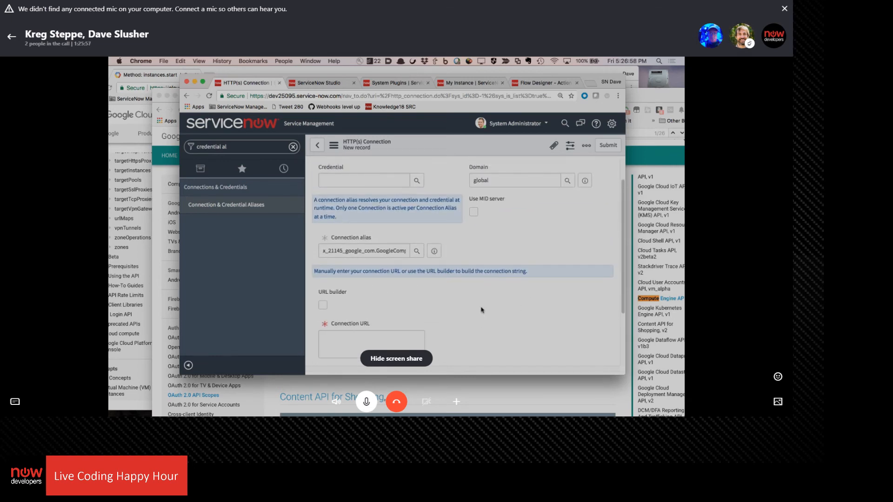
scroll(481, 311, "down", 3)
scroll(481, 310, "up", 3)
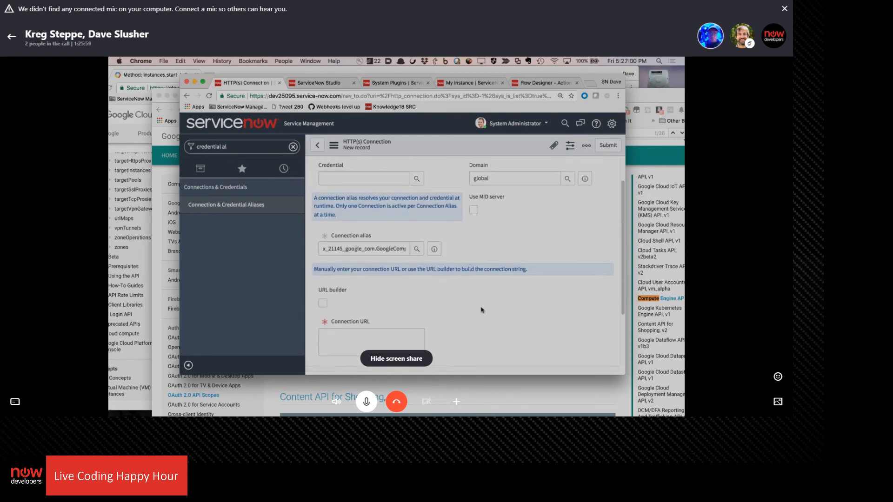
scroll(481, 310, "up", 1)
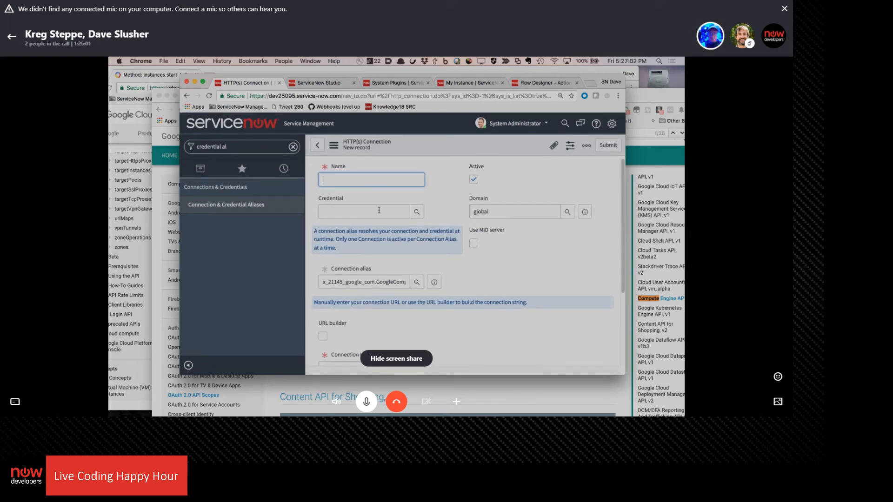
Name the new connection Google API and assign it the Google Compute for LCHH credential
type("Google Com")
key("BackSpace")
key("BackSpace")
key("BackSpace")
type("API")
left_click(416, 214)
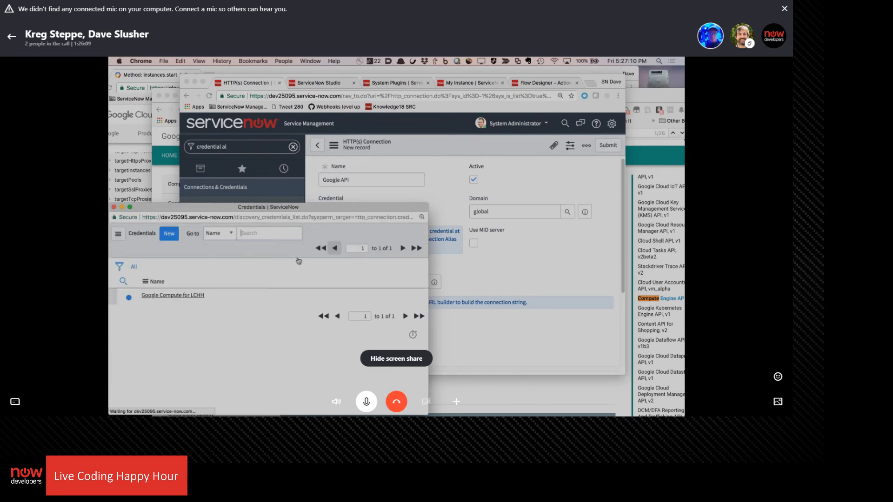
left_click(191, 295)
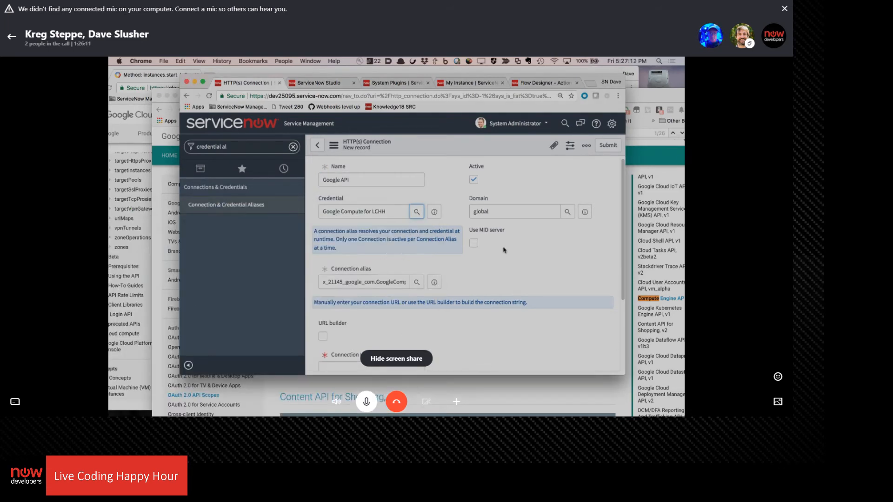
scroll(467, 241, "down", 2)
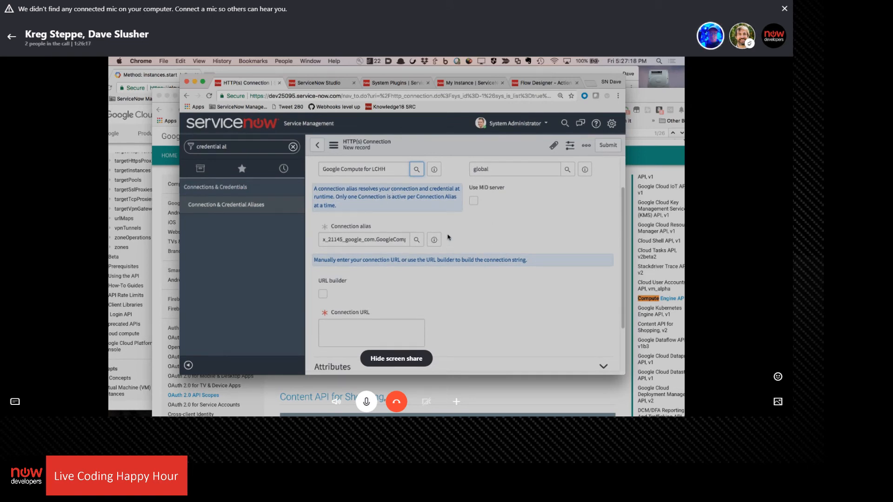
scroll(416, 215, "up", 1)
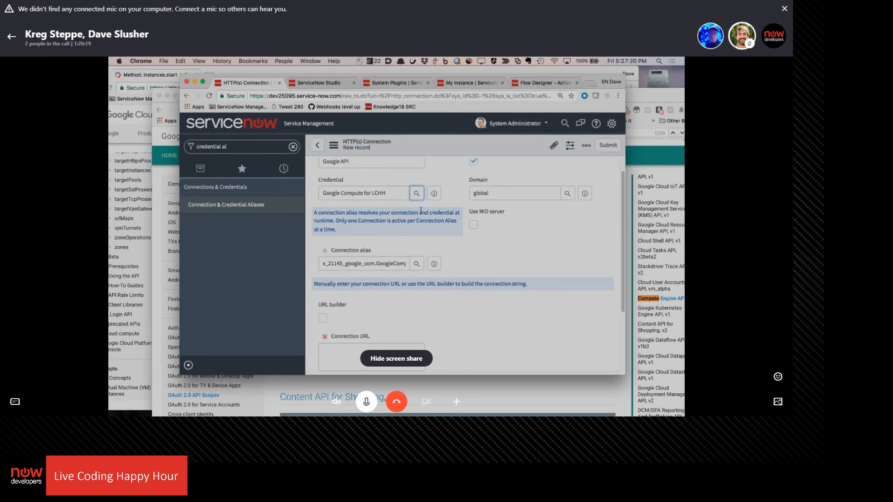
scroll(417, 223, "down", 1)
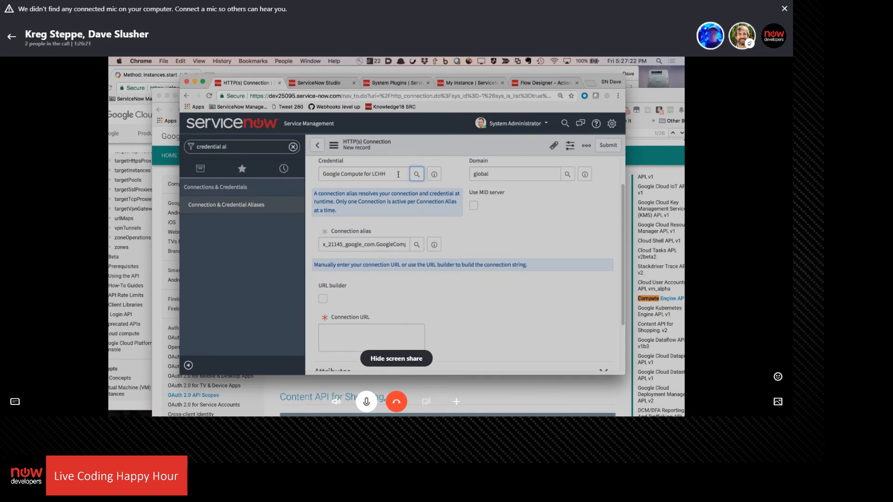
left_click(368, 333)
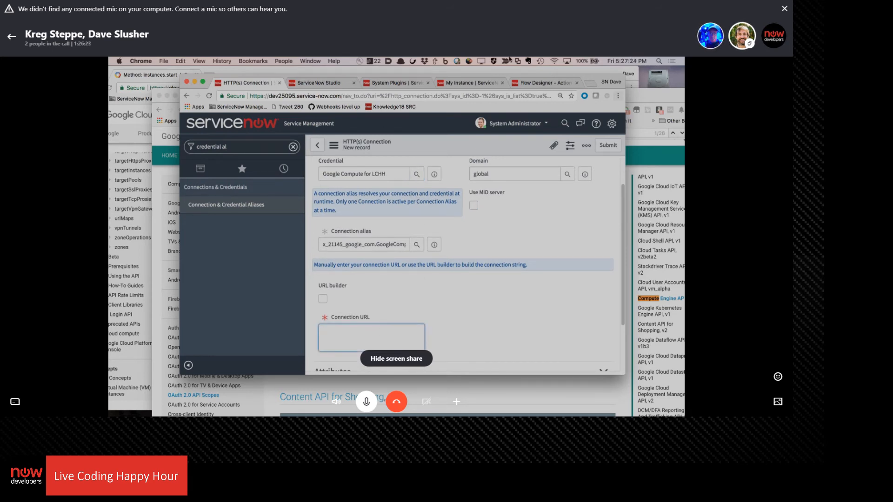
scroll(454, 270, "down", 1)
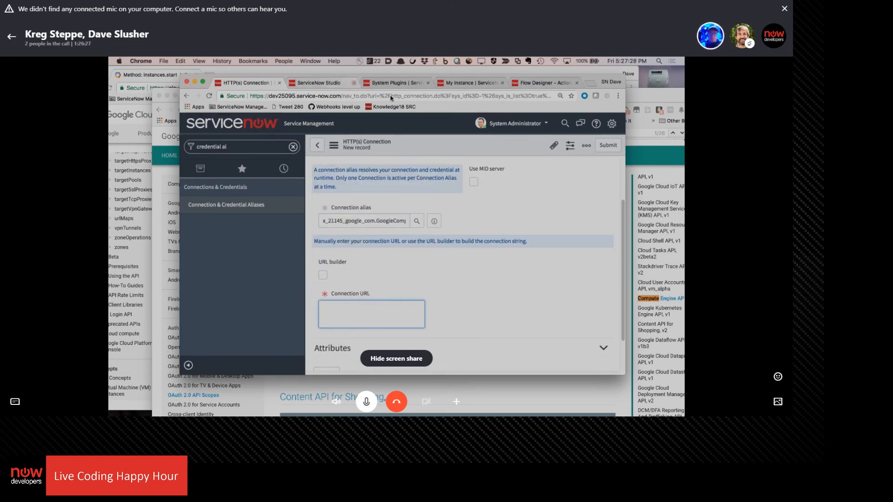
left_click(542, 83)
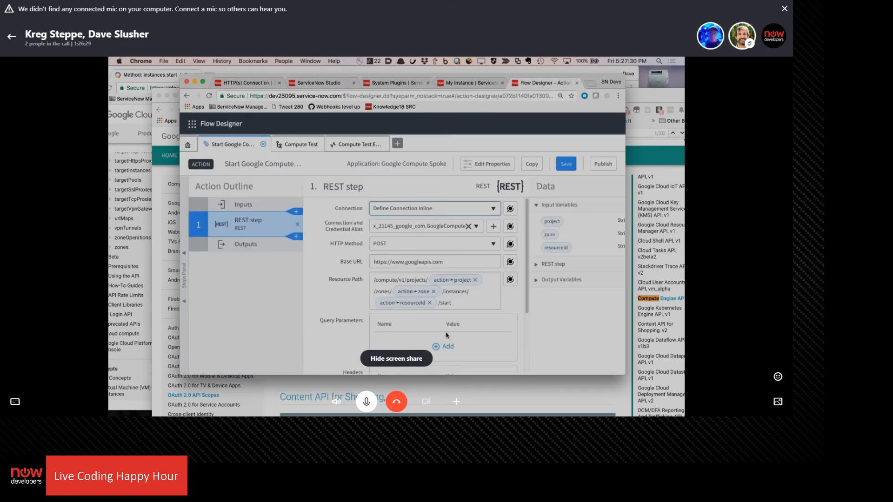
left_click_drag(447, 262, 382, 197)
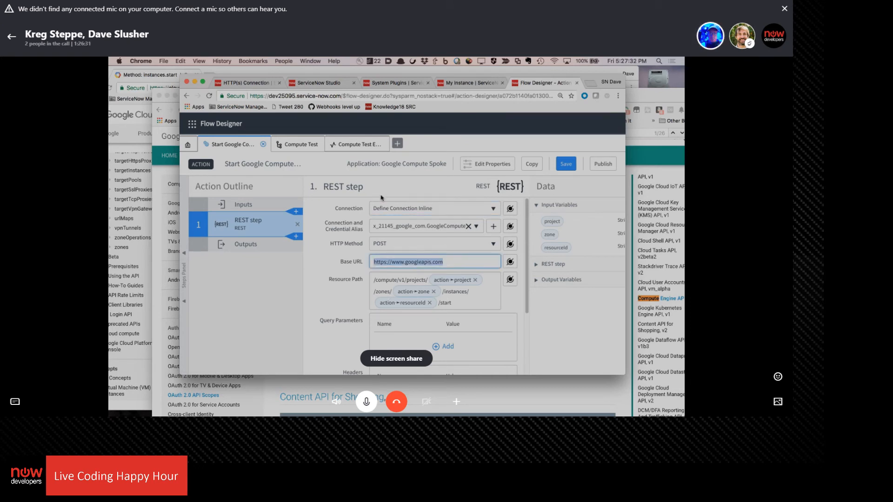
key("super+x")
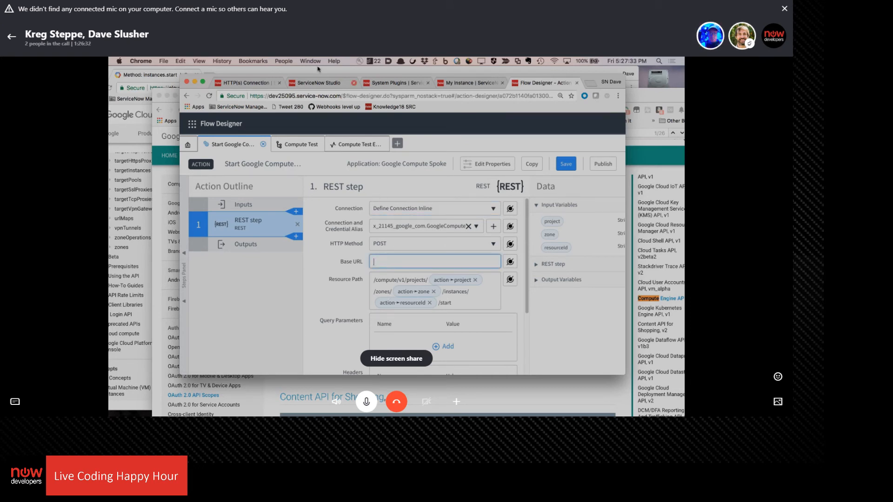
left_click(257, 84)
left_click(379, 312)
key("super+v")
scroll(425, 269, "down", 2)
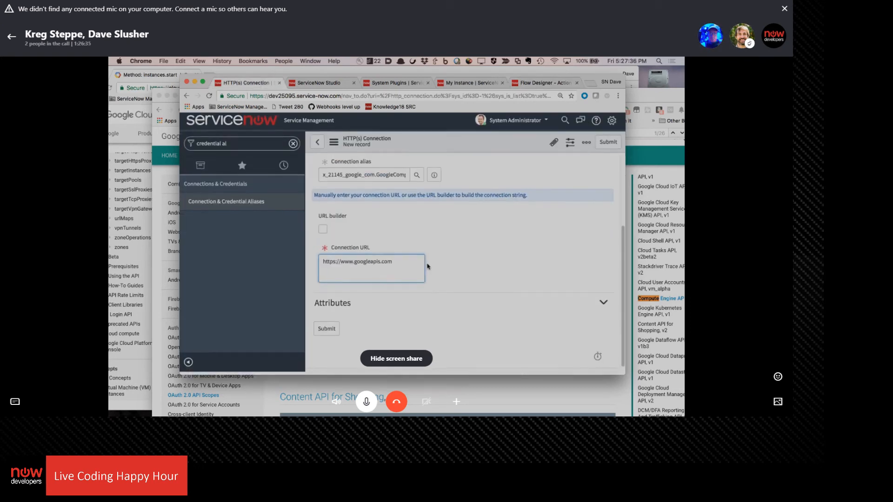
Check the connection's attributes and URL builder options, leave the URL builder off, and submit the Google API connection
left_click(603, 306)
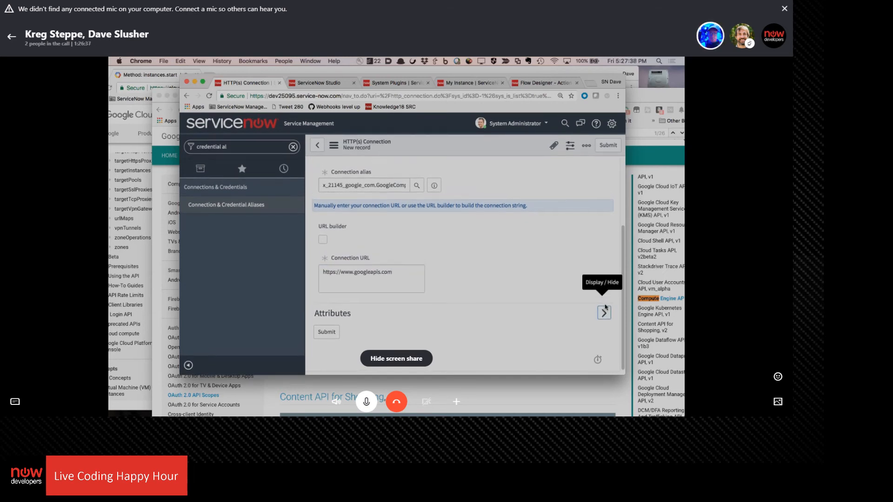
scroll(447, 316, "up", 3)
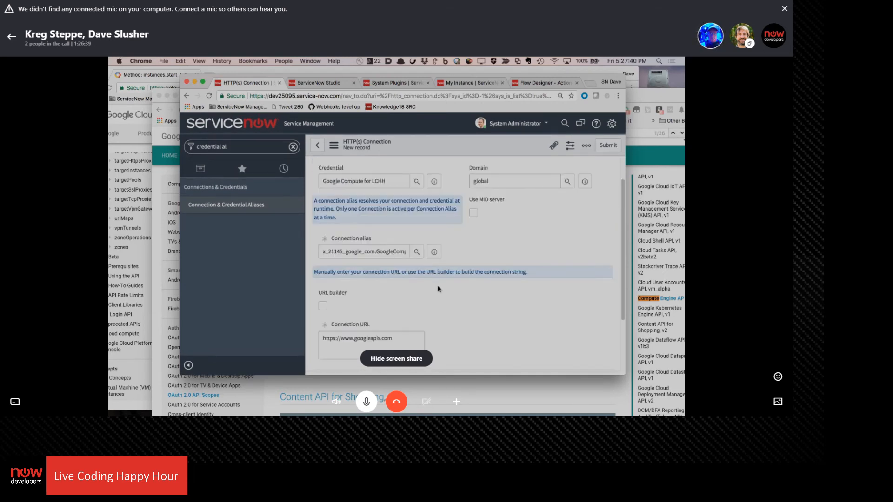
scroll(479, 298, "up", 1)
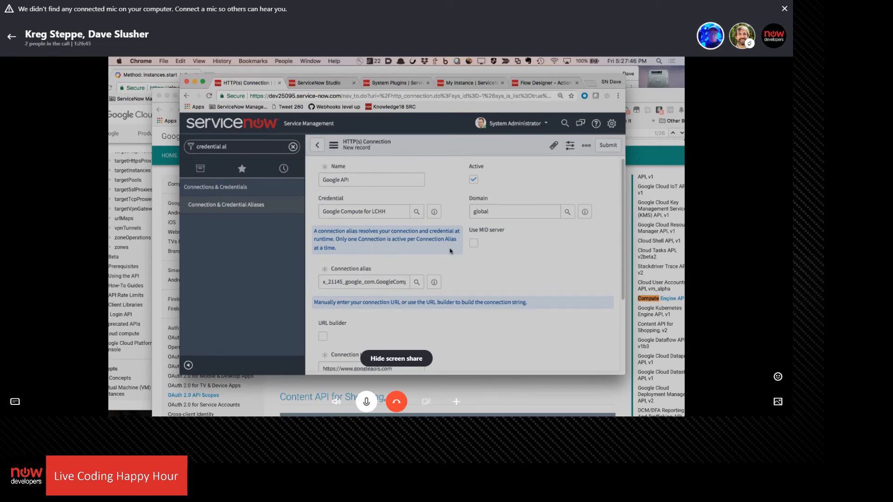
scroll(451, 251, "down", 3)
left_click(323, 260)
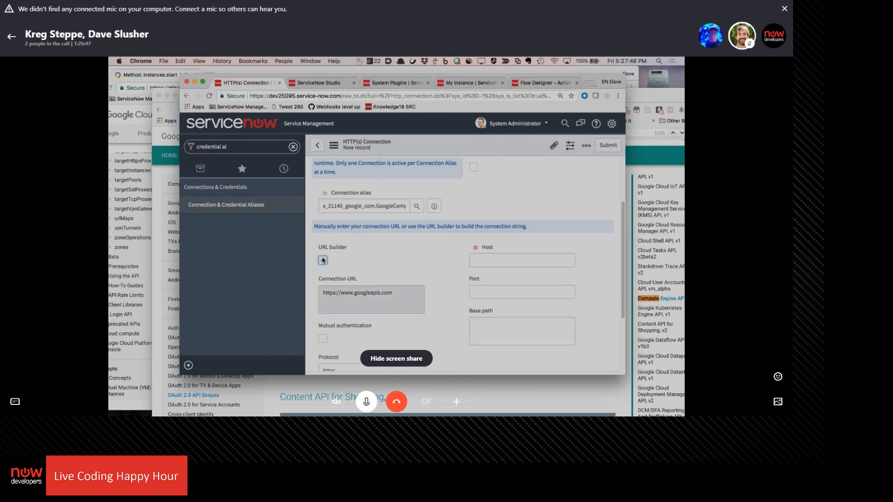
left_click(322, 260)
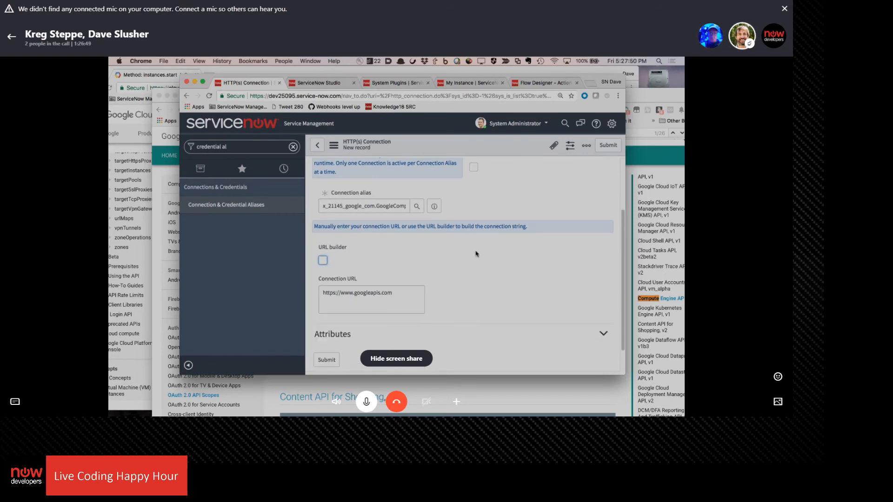
left_click(609, 146)
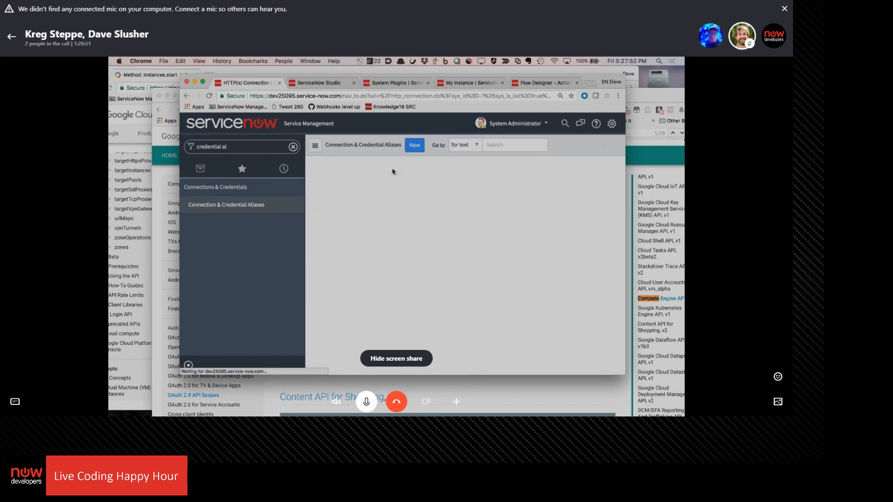
Set the REST step's connection to Use Connection Alias in Flow Designer and select the x_21145_google_com.GoogleCompute alias
left_click(543, 83)
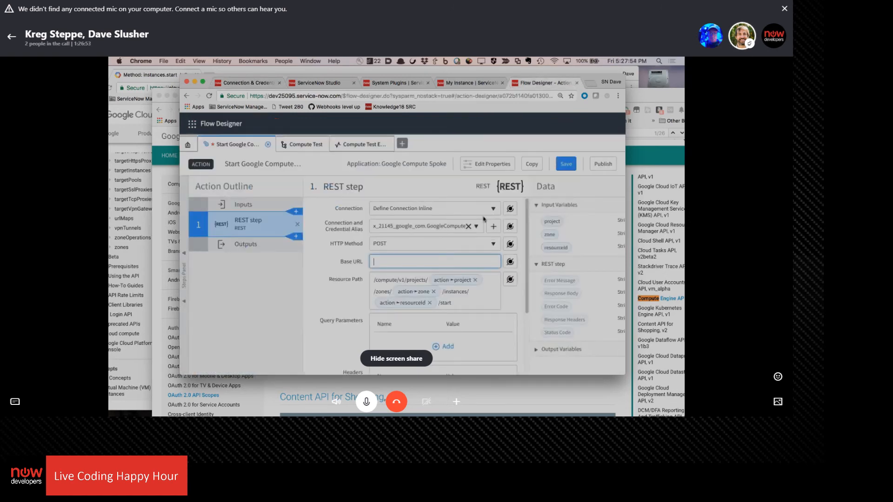
left_click(496, 211)
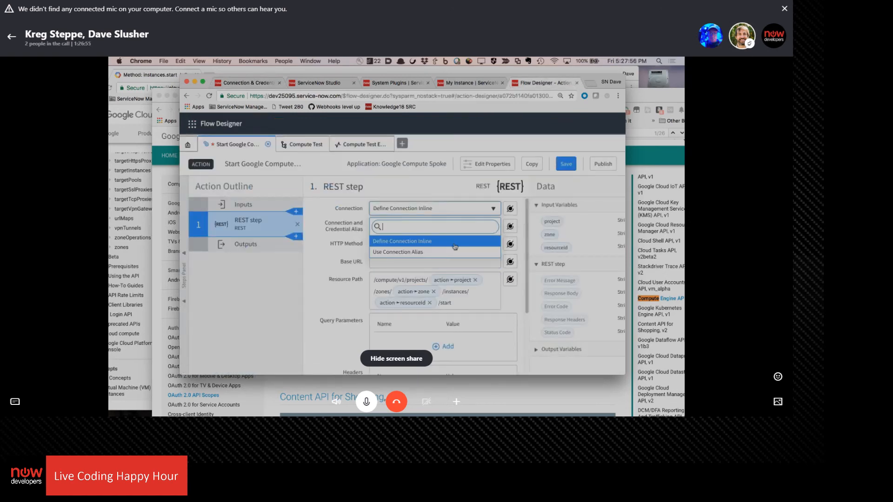
left_click(433, 253)
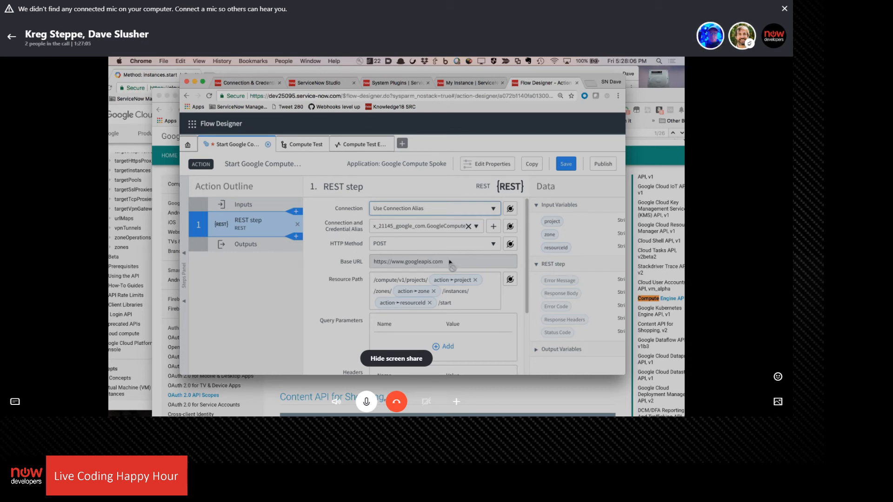
left_click(477, 226)
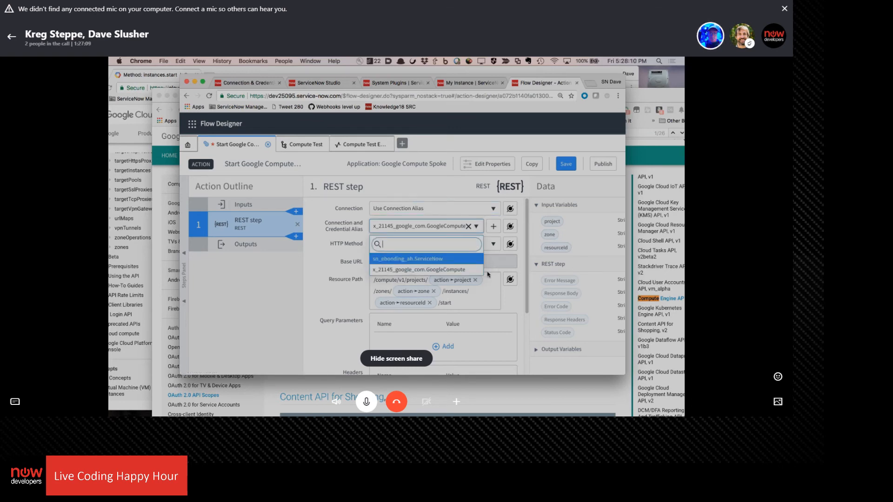
left_click(403, 271)
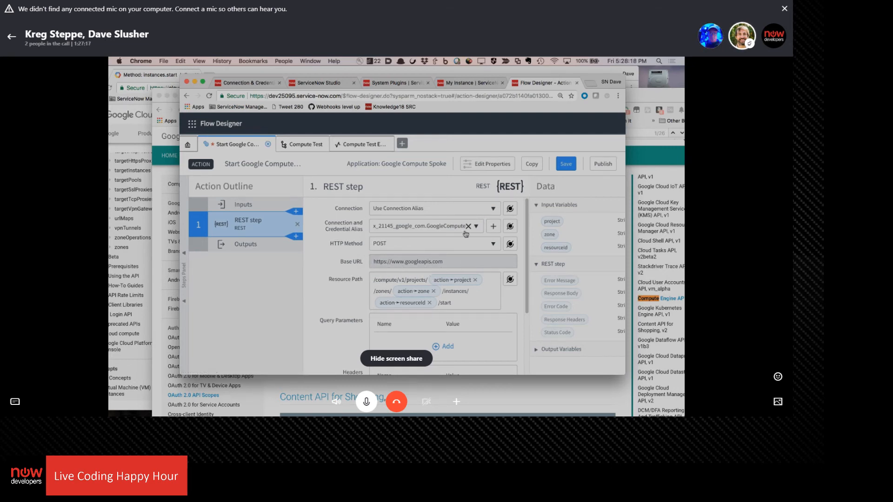
scroll(382, 251, "down", 4)
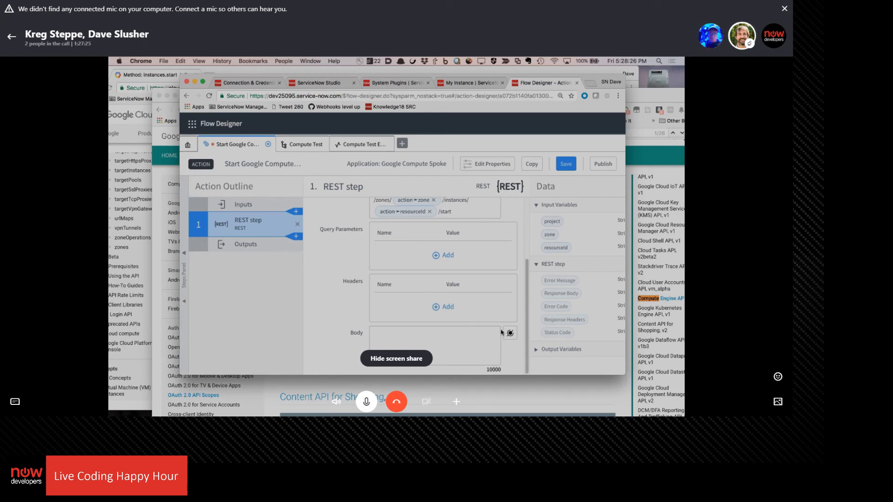
Open Flow Designer on the dev17593 instance and view its actions sorted by update date
left_click(511, 391)
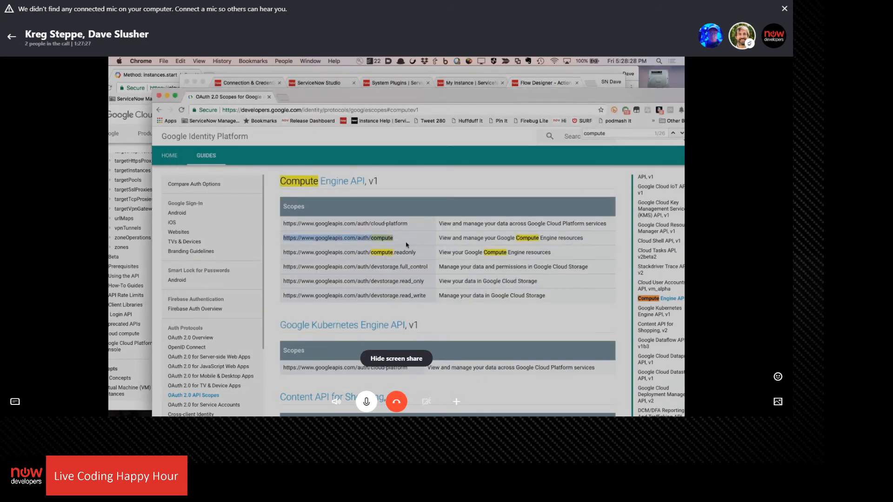
left_click(443, 74)
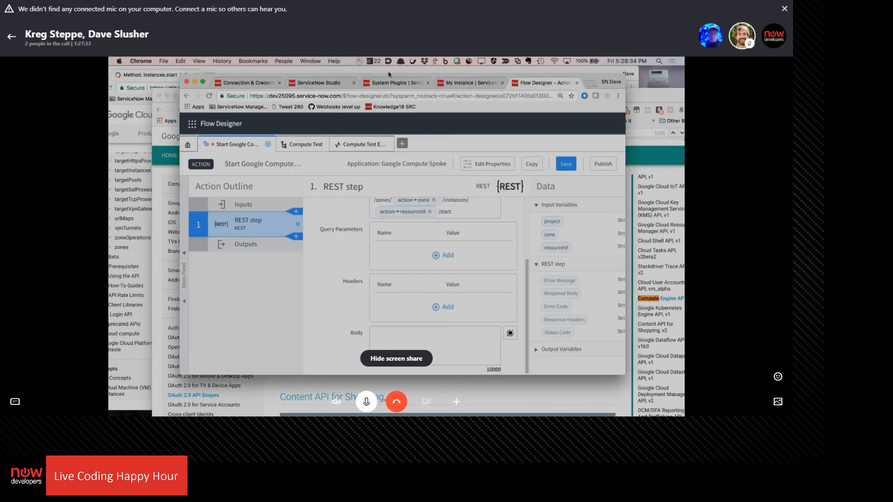
left_click(310, 61)
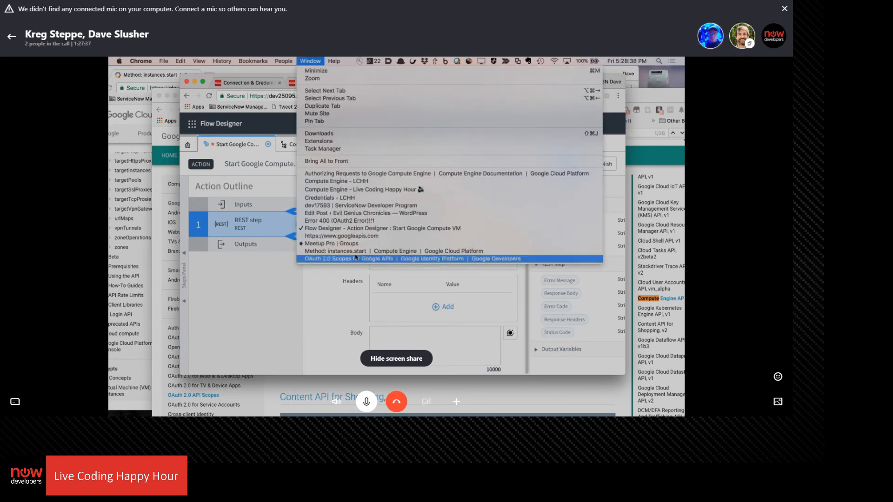
left_click(358, 254)
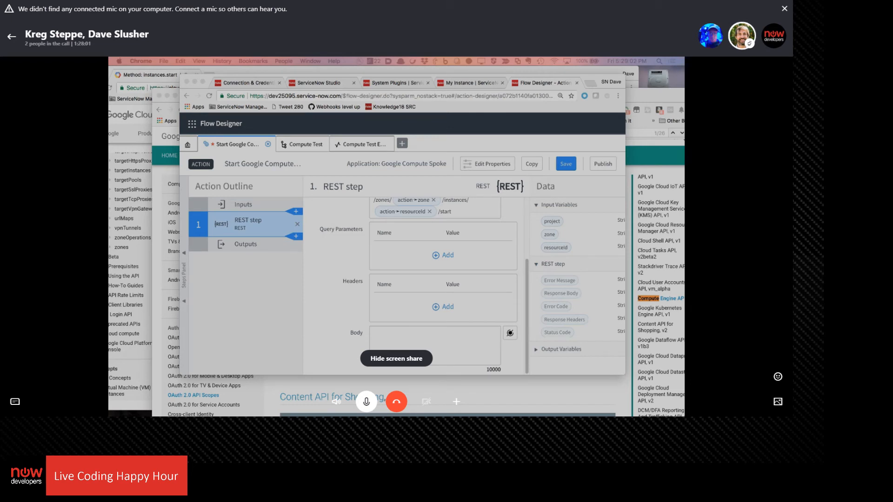
left_click_drag(376, 198, 620, 151)
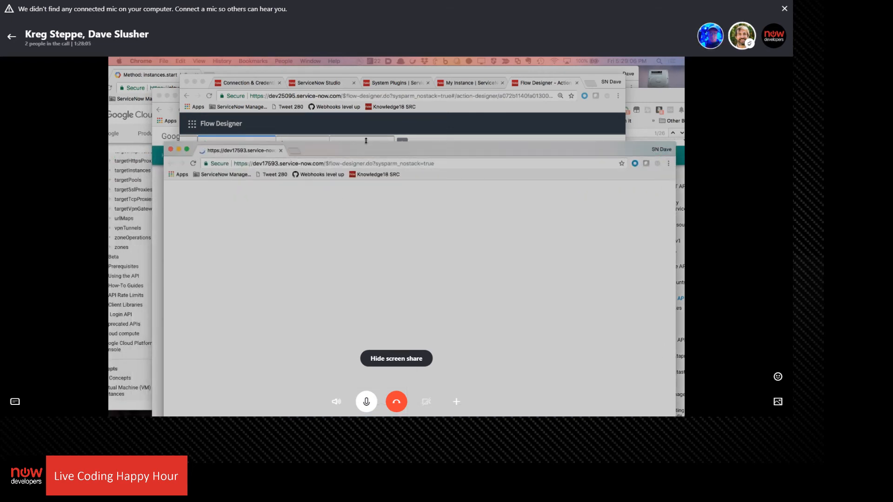
left_click_drag(361, 151, 324, 109)
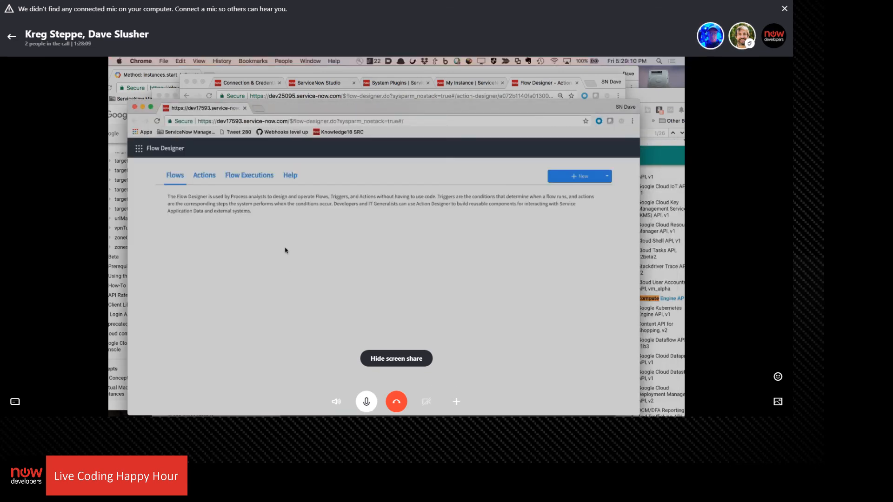
left_click(204, 177)
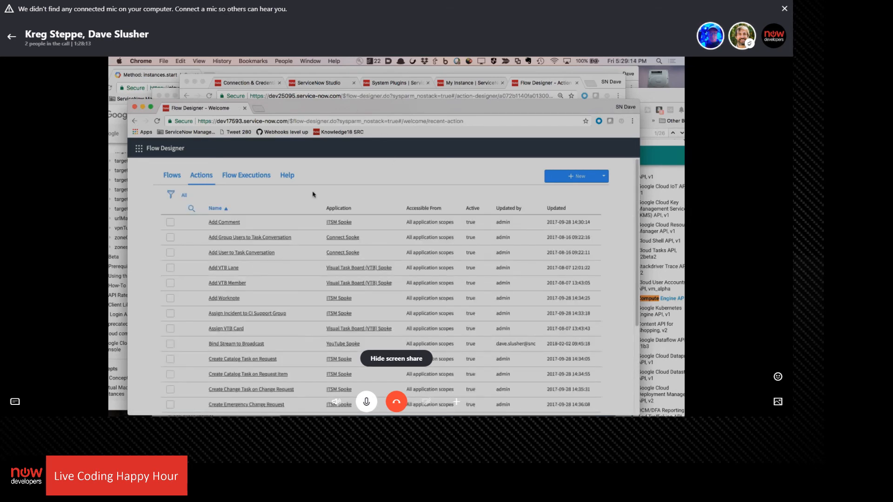
left_click(556, 209)
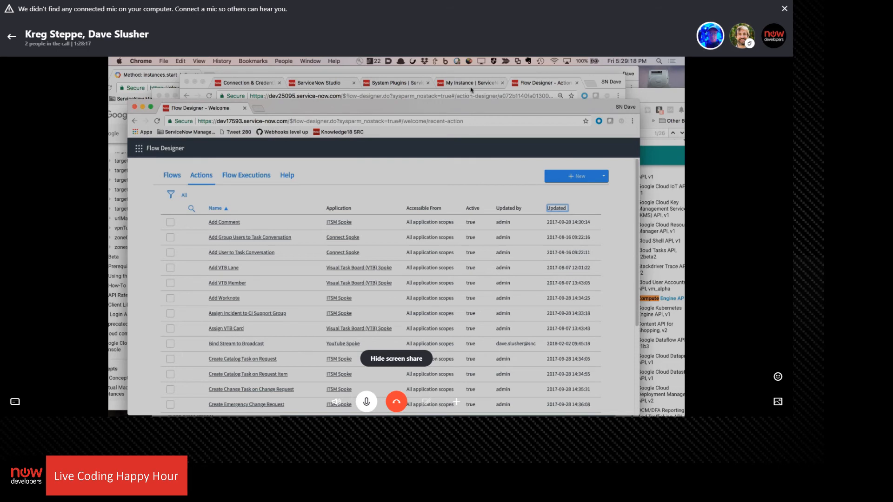
Publish the Start Google Compute VM action on the dev25095 instance and run a test of the Compute Test flow
left_click(524, 81)
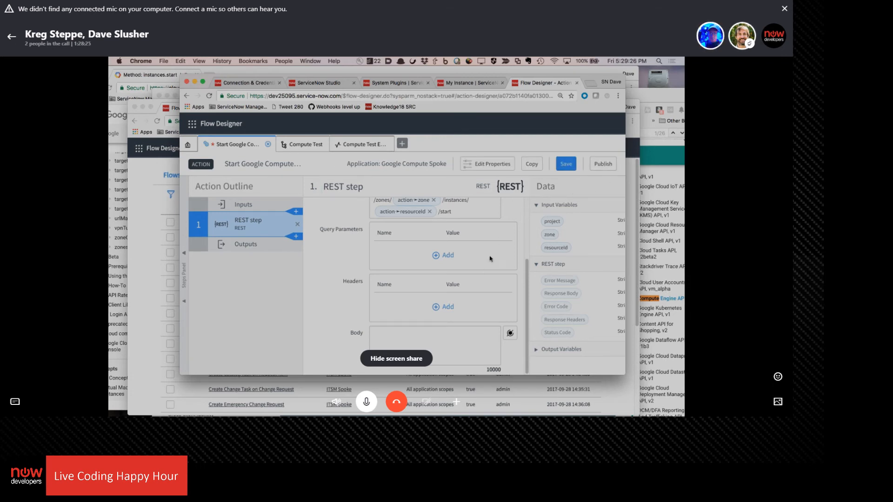
left_click(603, 165)
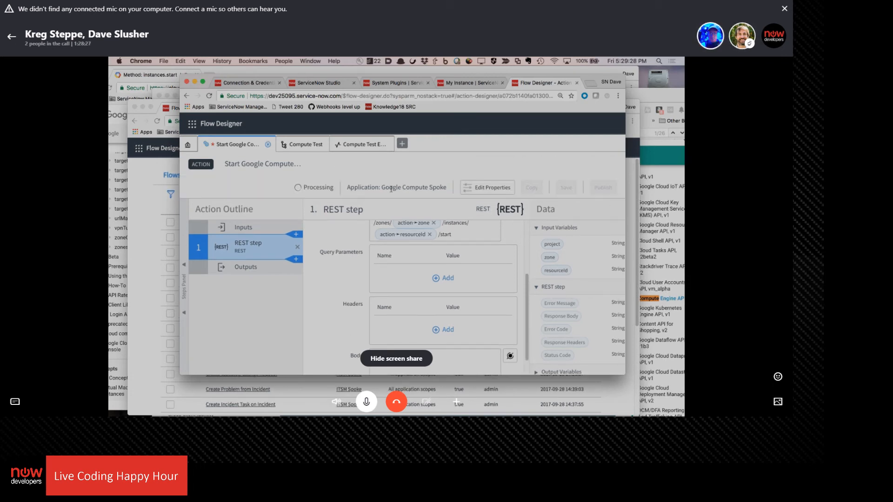
left_click(301, 148)
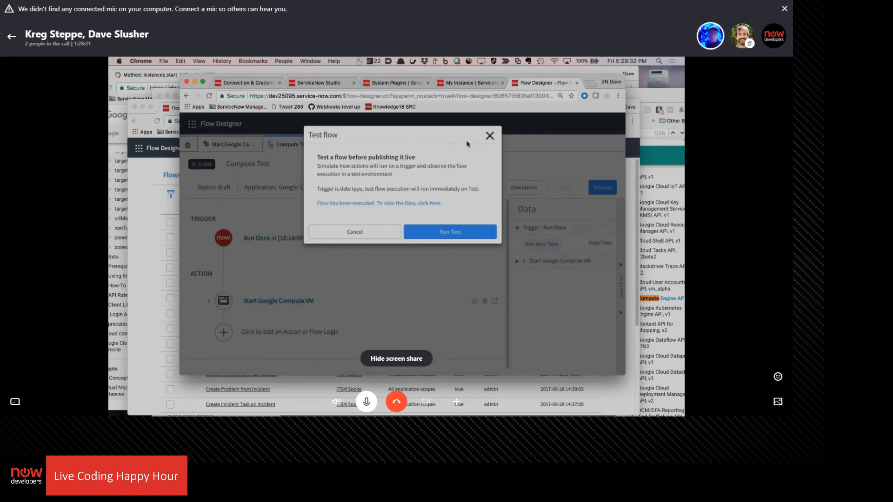
left_click(491, 139)
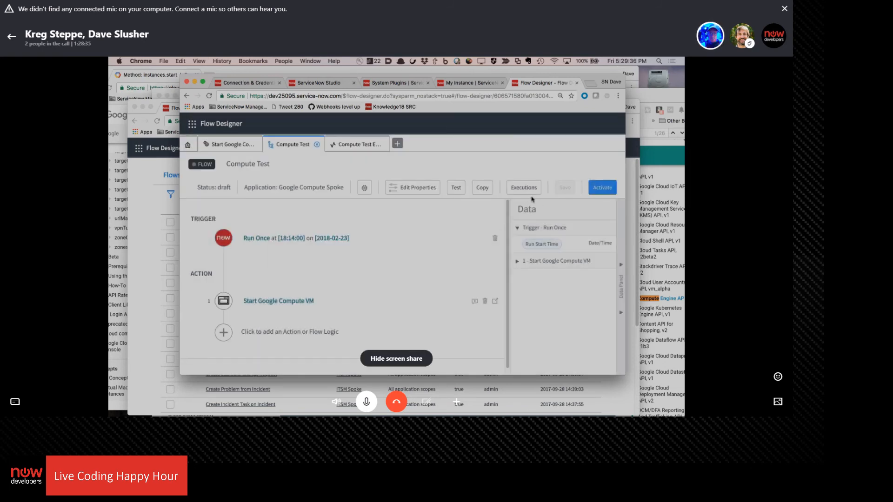
left_click(455, 188)
left_click(462, 225)
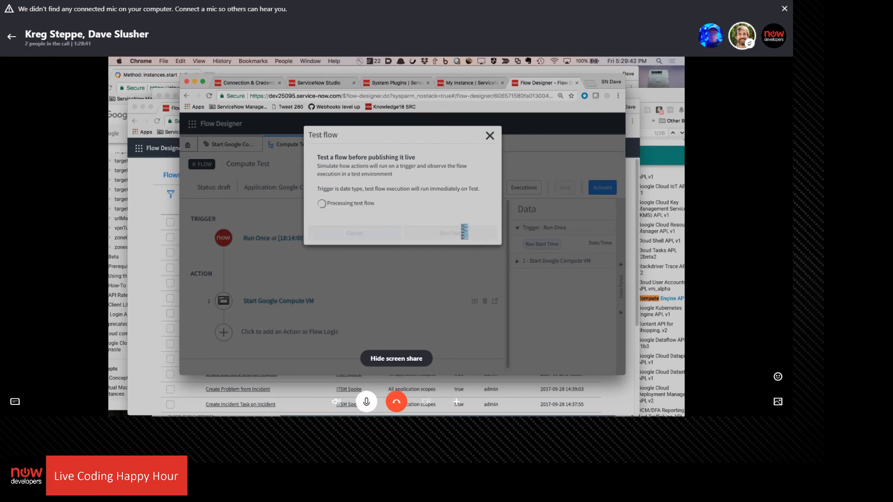
Open the test run's execution details and examine the REST step's configuration and output data under Start Google Compute VM
left_click(432, 203)
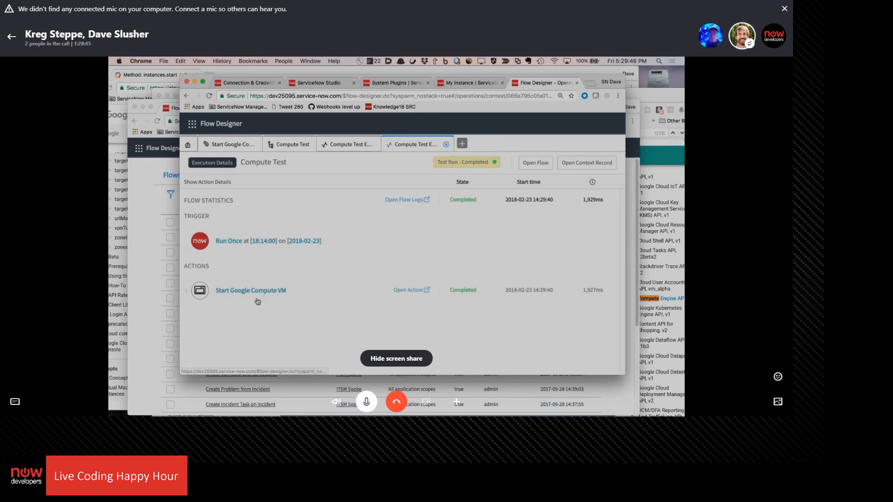
left_click(258, 292)
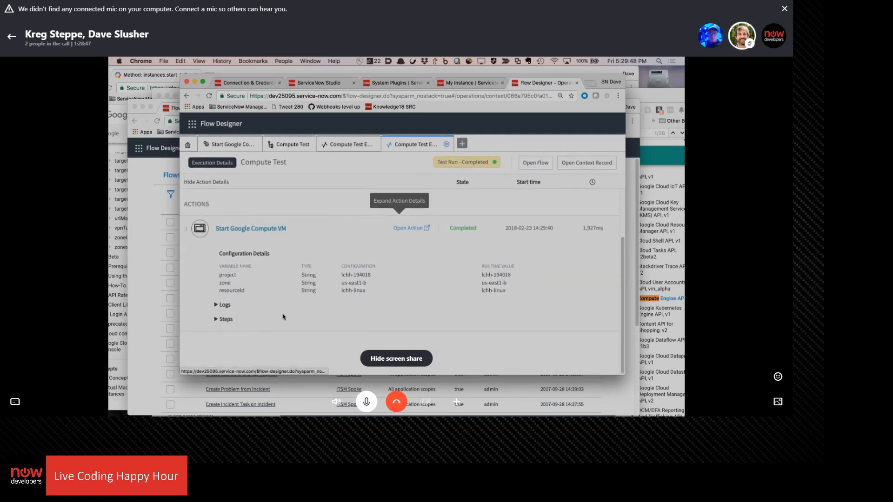
left_click(226, 319)
scroll(374, 284, "down", 4)
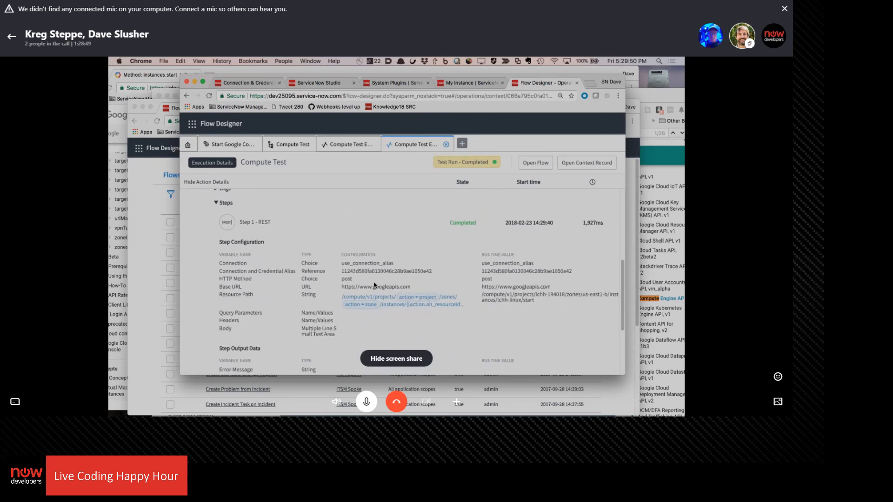
scroll(392, 252, "down", 5)
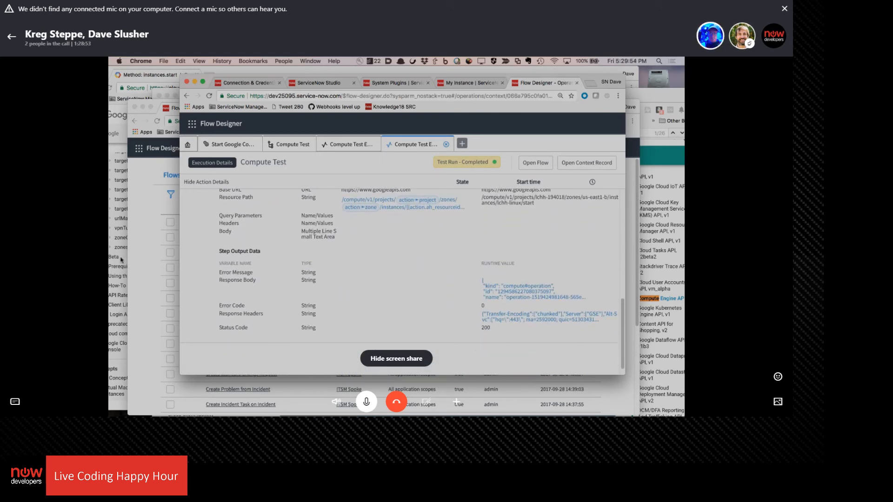
Switch to the Google Cloud console's VM instances list and refresh it to check the state of lchh-linux
left_click(138, 263)
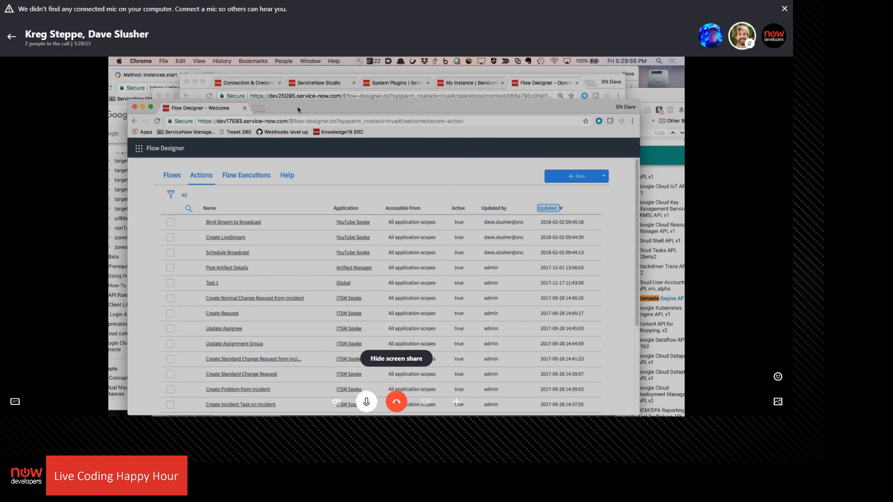
left_click_drag(299, 110, 308, 163)
left_click(247, 82)
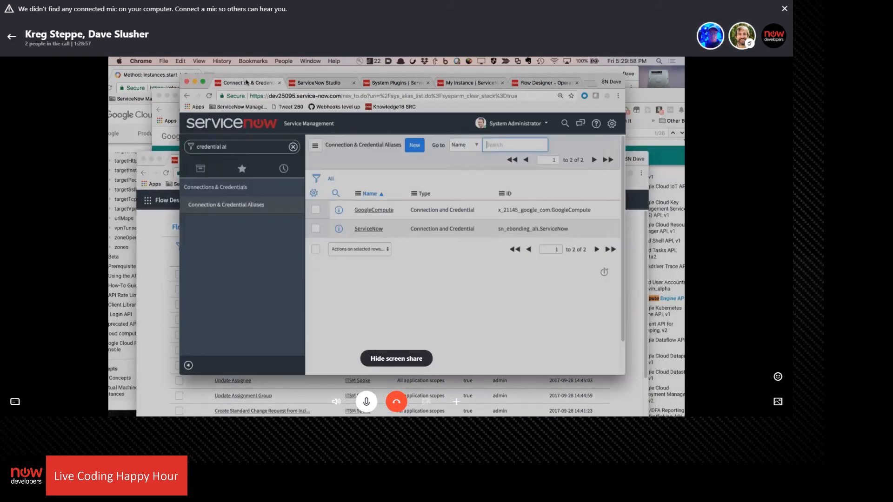
left_click(157, 143)
left_click(131, 258)
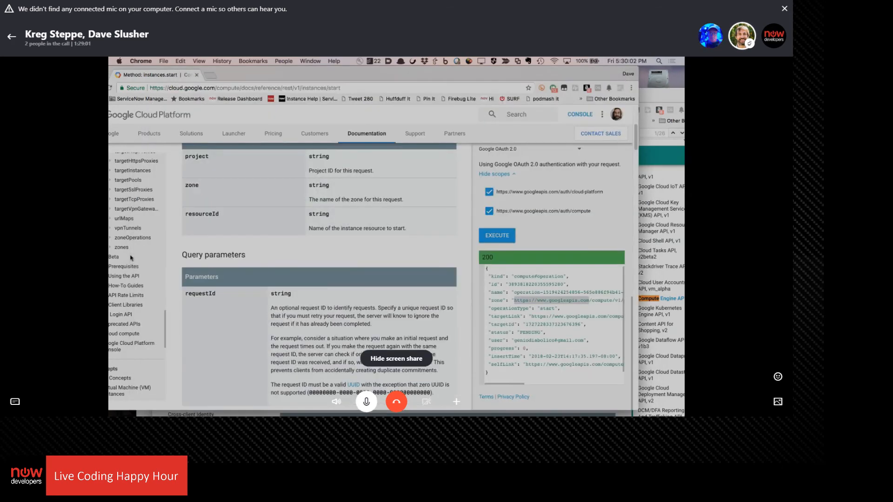
double_click(339, 74)
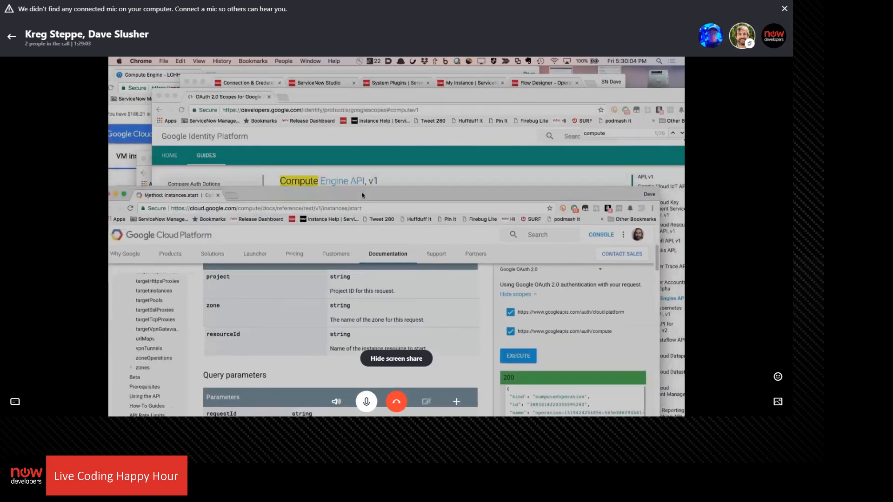
left_click(160, 73)
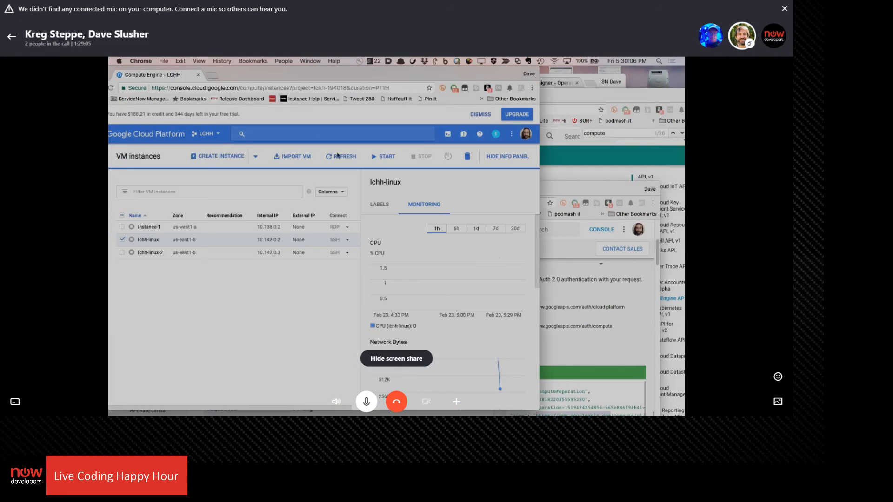
left_click(338, 157)
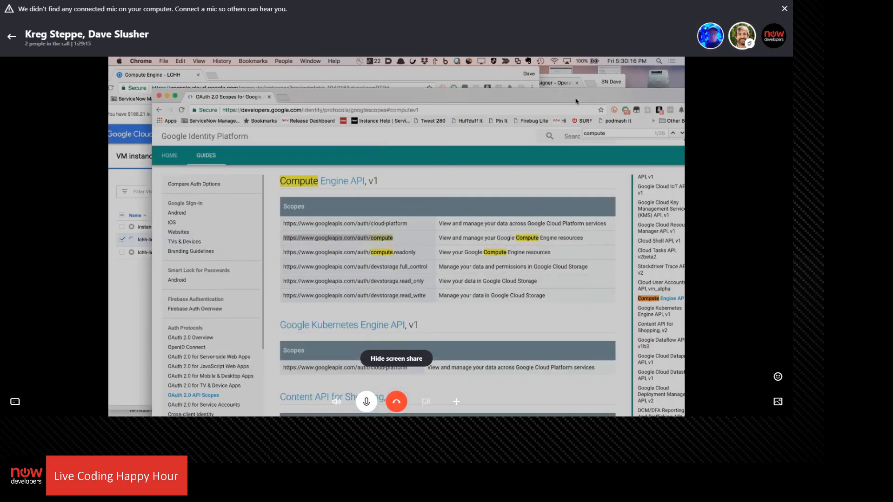
Return to the Start Google Compute VM action in Flow Designer and review its REST step's connection settings
left_click(576, 101)
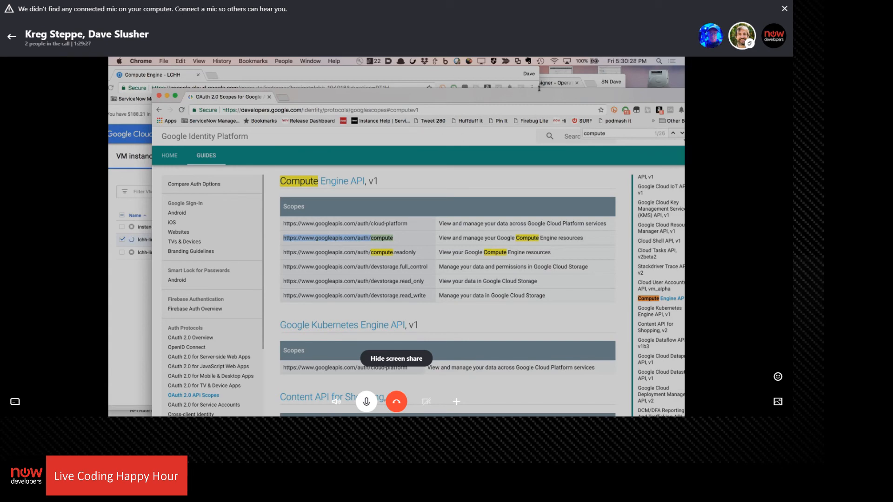
left_click(585, 78)
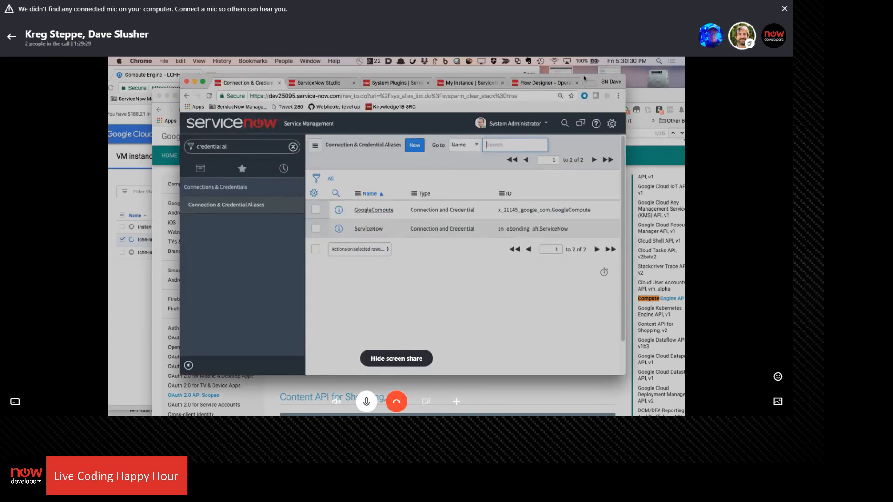
left_click(540, 84)
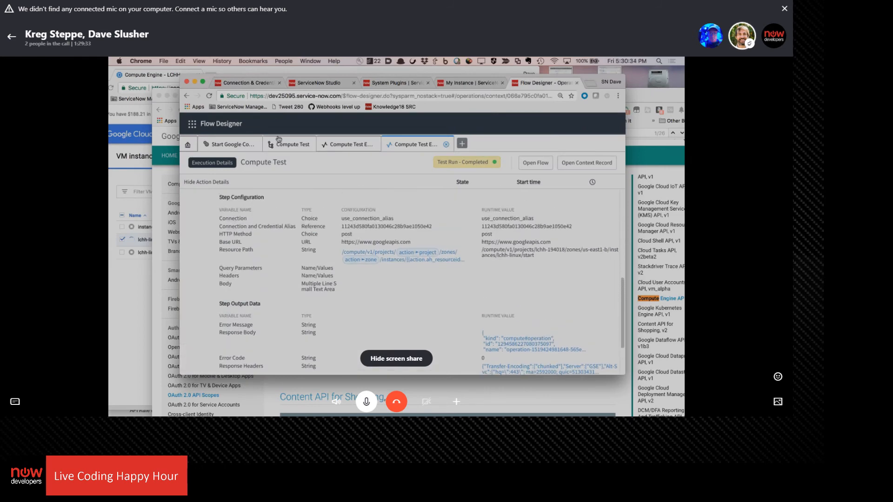
left_click(235, 142)
left_click(307, 145)
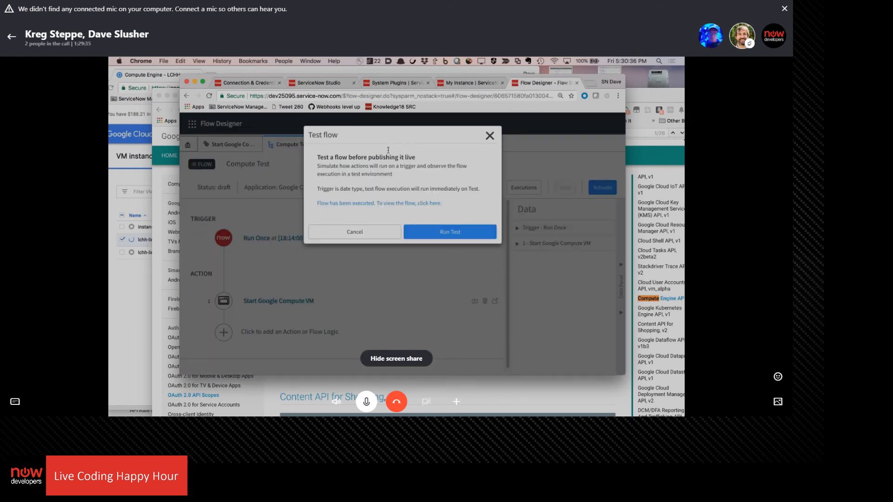
left_click(490, 136)
left_click(228, 145)
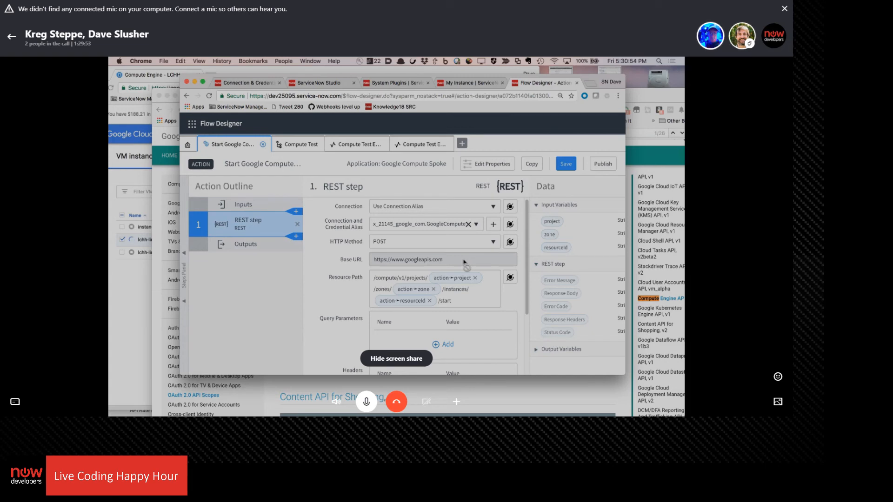
Try Define Connection Inline as the REST step's connection and view the available credential aliases
left_click(448, 210)
left_click(437, 239)
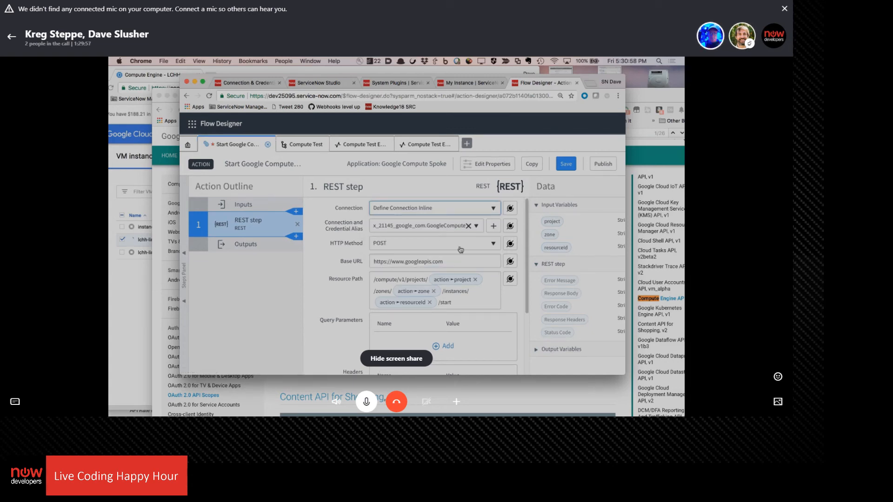
left_click(479, 225)
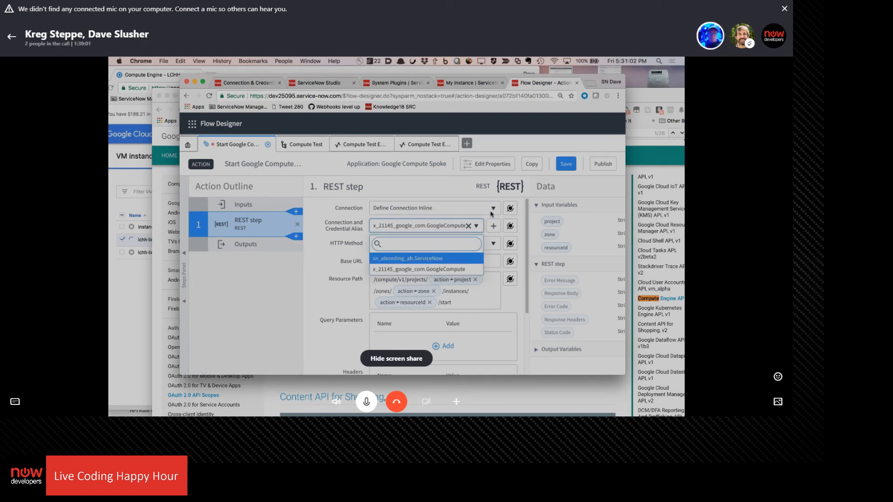
Set the REST step's connection back to Use Connection Alias and save the action
left_click(492, 210)
left_click(492, 210)
left_click(437, 254)
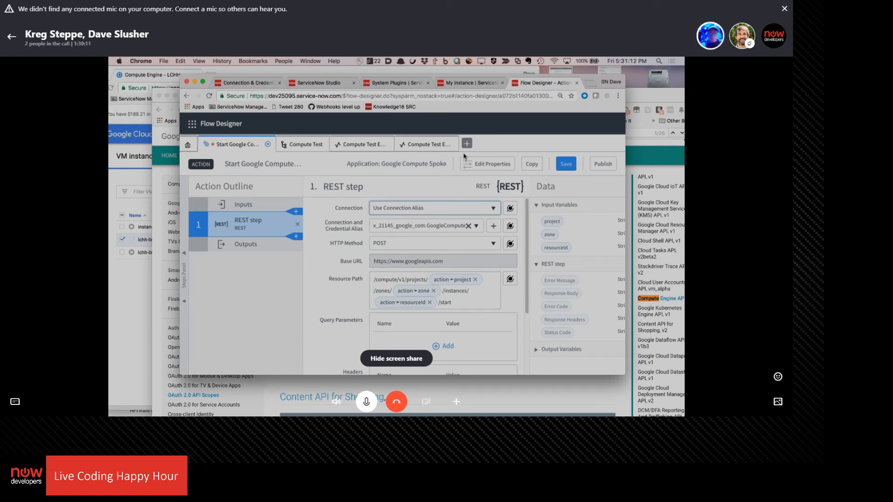
left_click(565, 164)
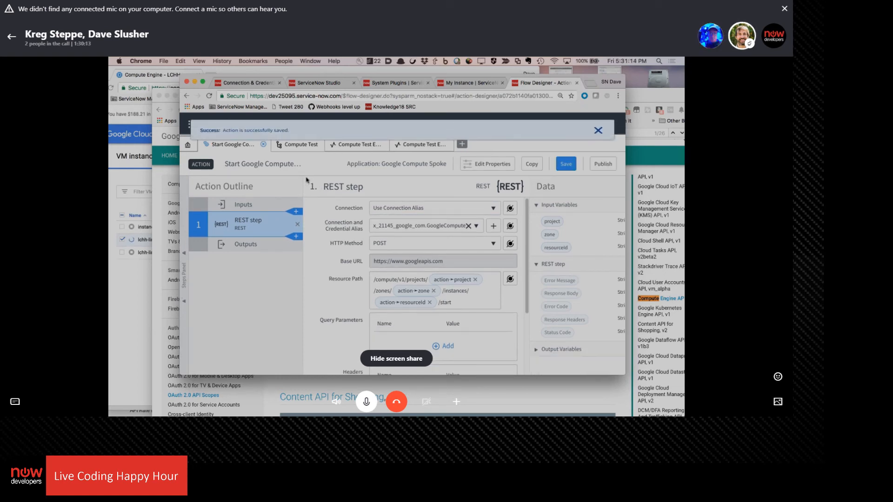
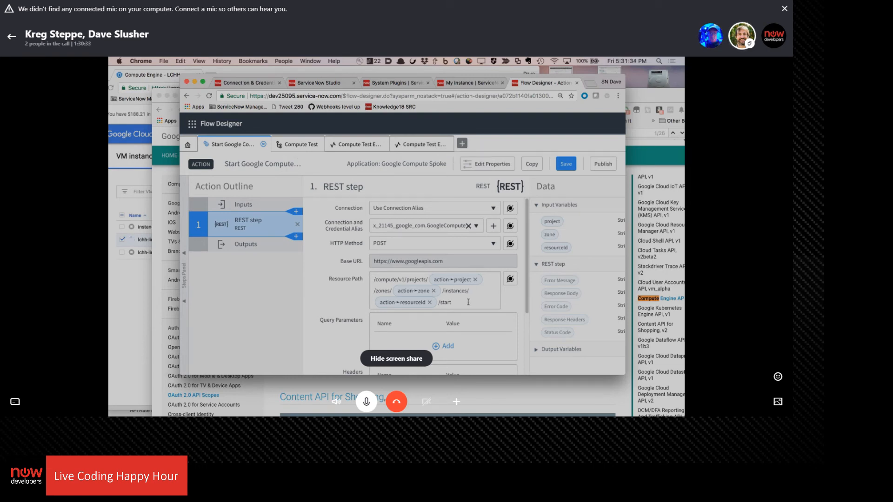
Copy the REST step's full resource path and create a new Google Compute Spoke action named Stop Google Compute
left_click_drag(468, 302, 360, 272)
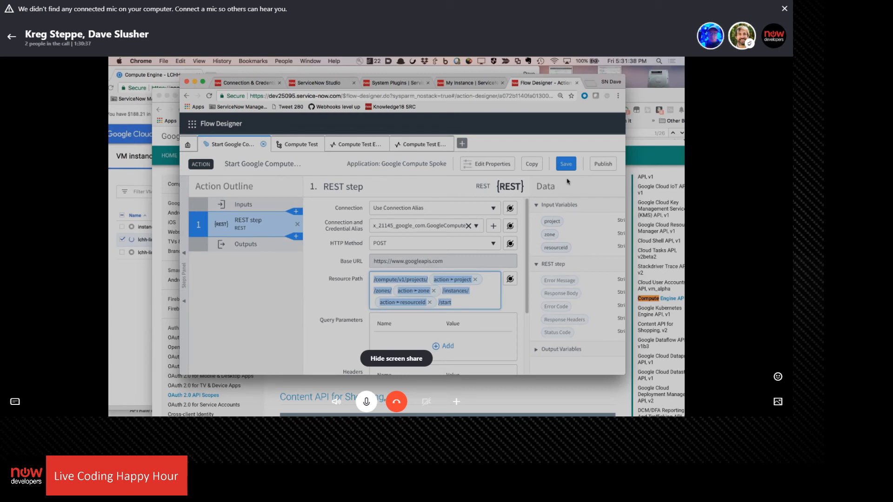
left_click(462, 143)
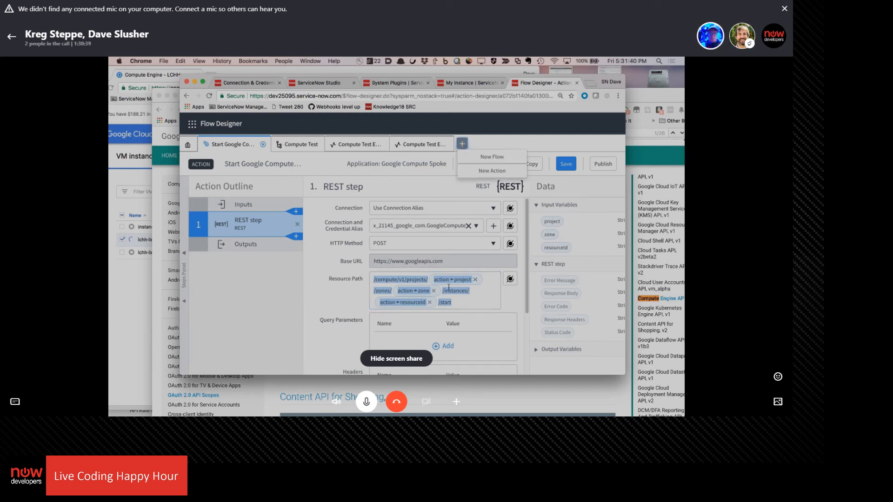
left_click(483, 172)
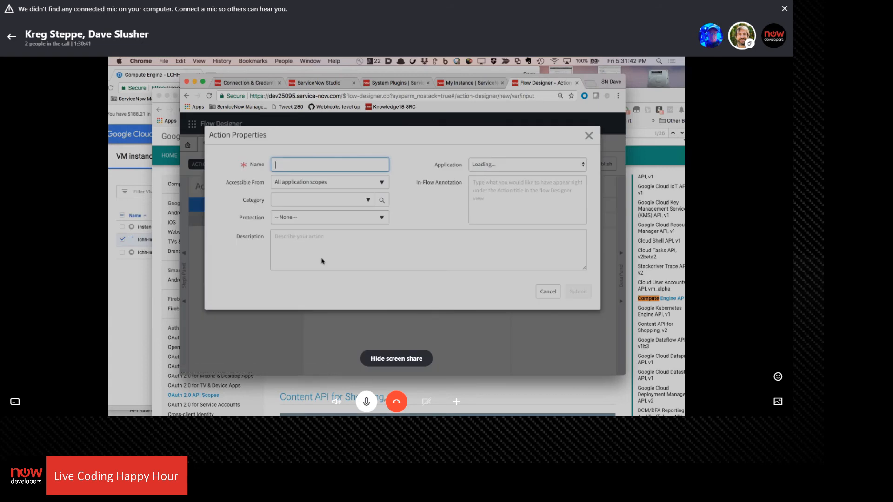
type("s")
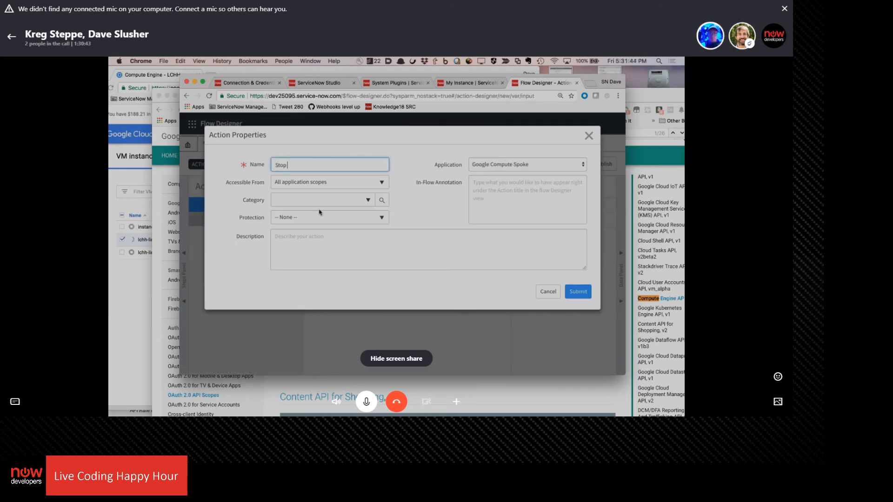
type("top Google Compute")
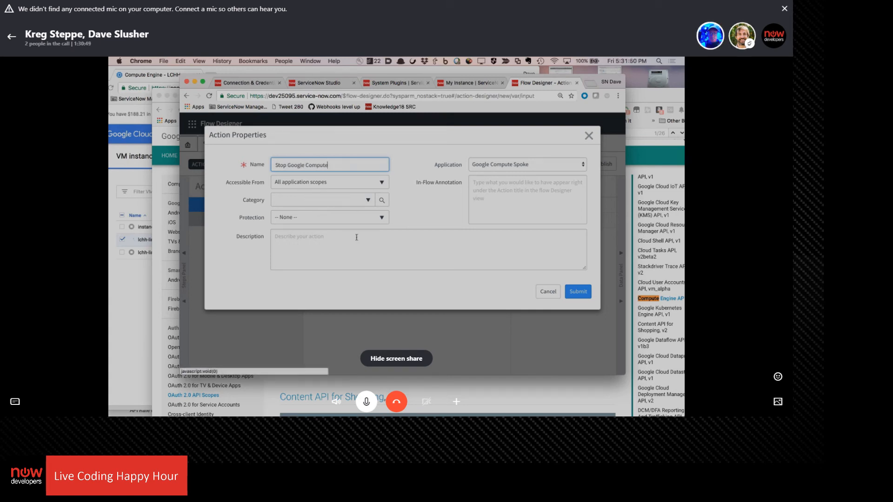
left_click(580, 294)
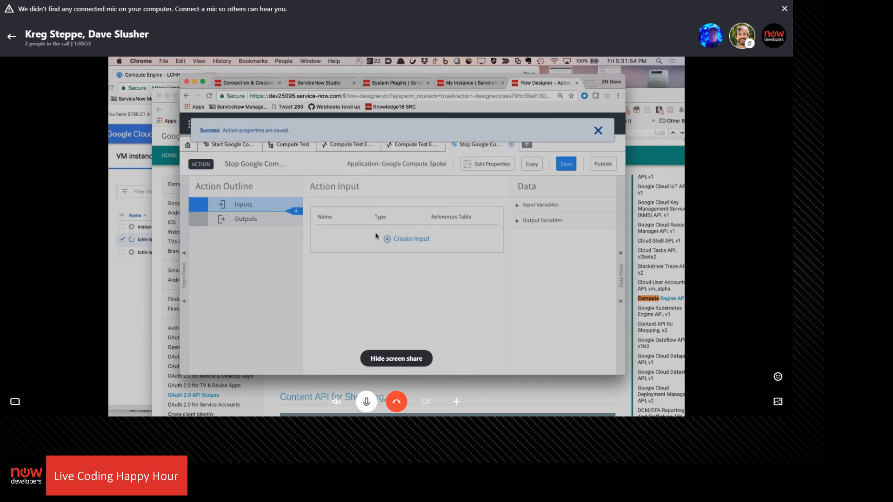
Add three String inputs named project, zone and resourceId to the Stop Google Compute action
left_click(406, 239)
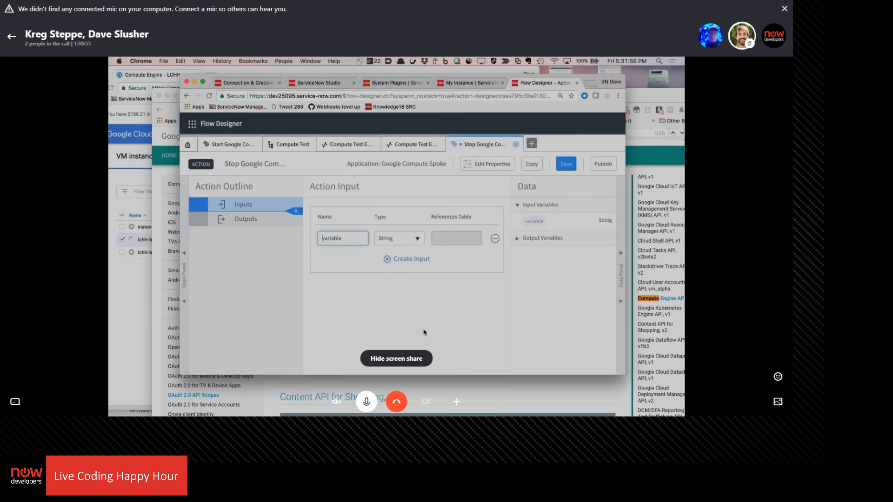
left_click(400, 259)
left_click(403, 276)
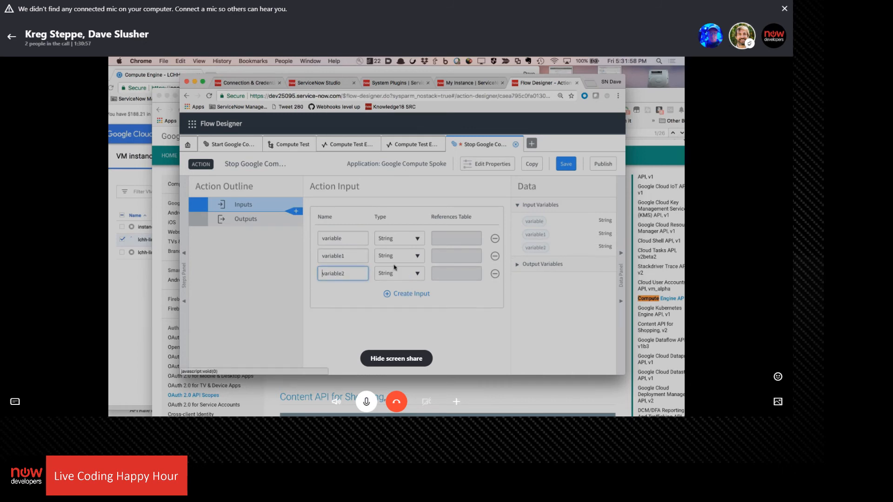
left_click(346, 238)
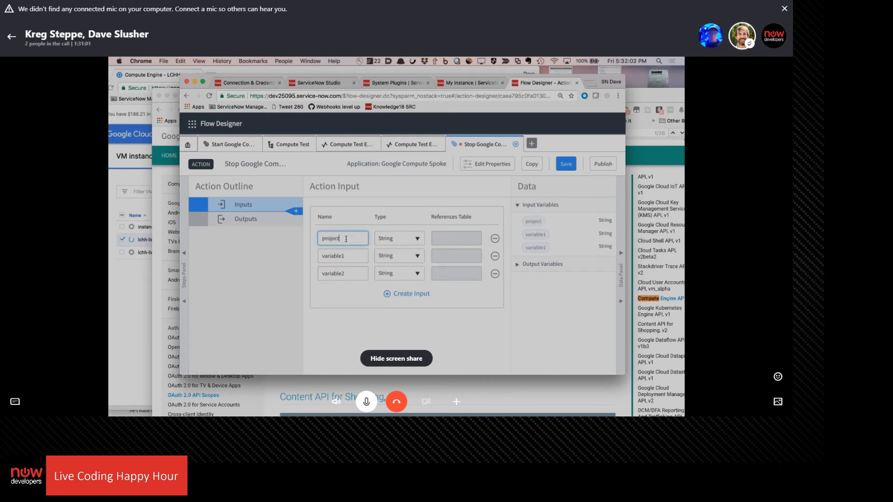
key("Tab")
key("Tab")
key("Tab")
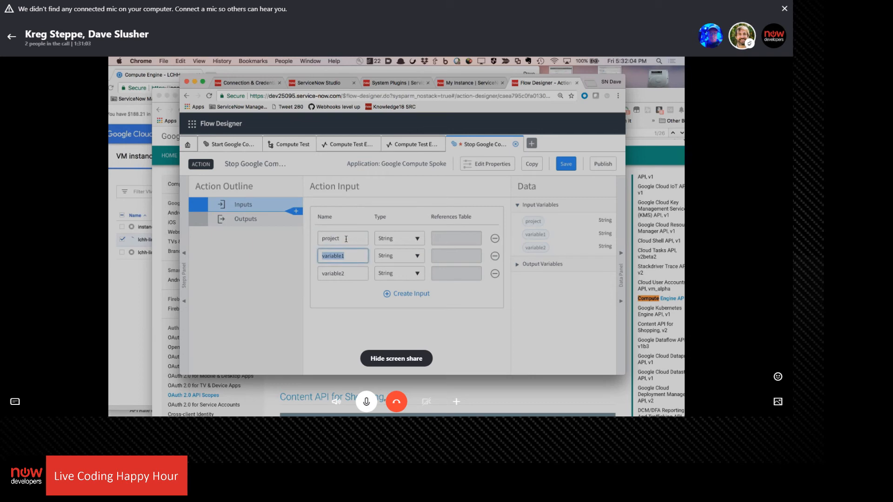
type("zone")
key("Tab")
key("Tab")
key("Tab")
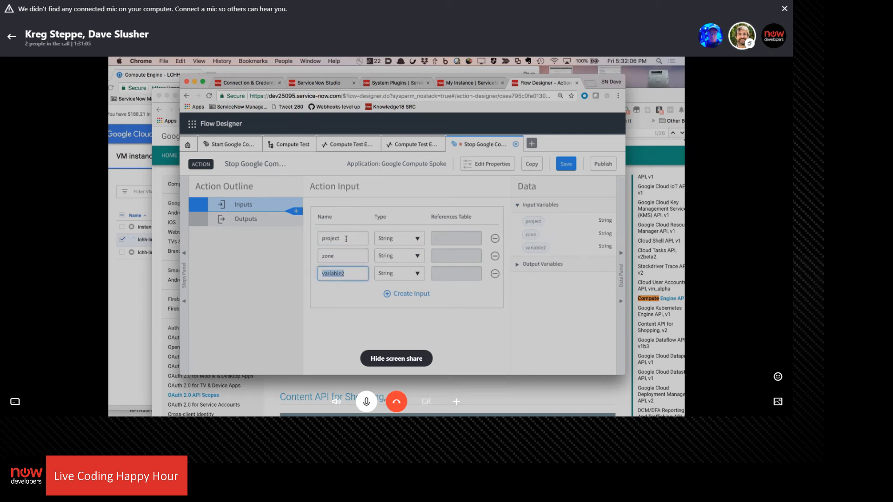
type("re")
type("sourc")
type("re")
type("d")
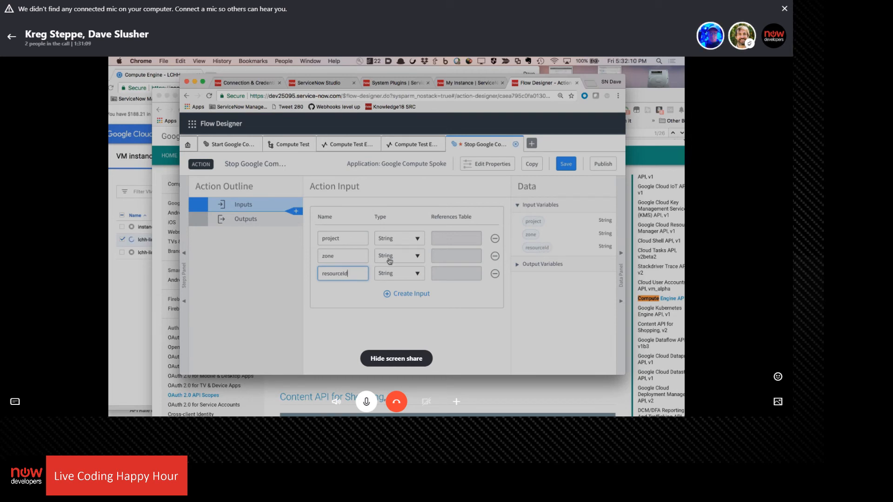
Add a REST step that uses a connection alias, choosing x_21145_google_com.GoogleCompute as its connection and credential alias
left_click(297, 211)
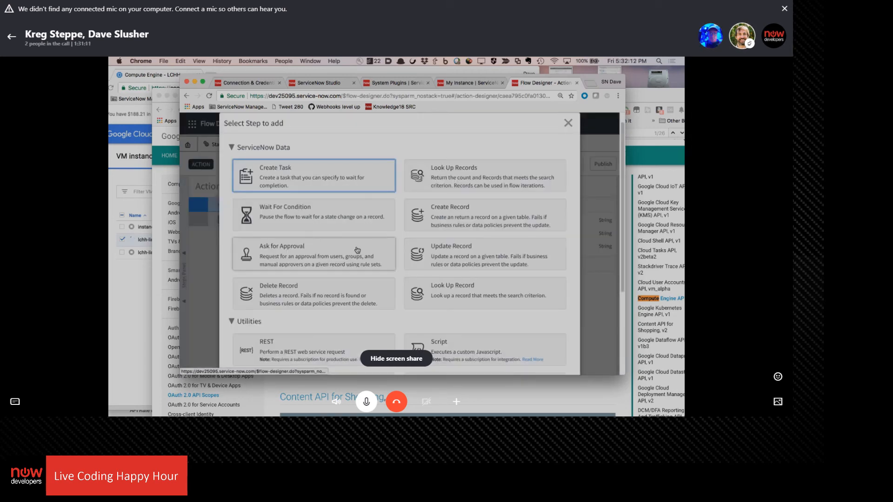
scroll(301, 273, "down", 2)
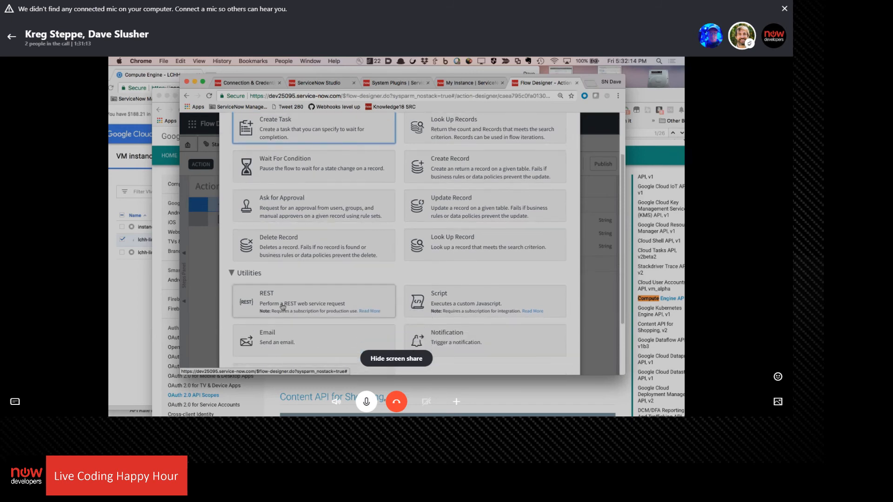
left_click(285, 307)
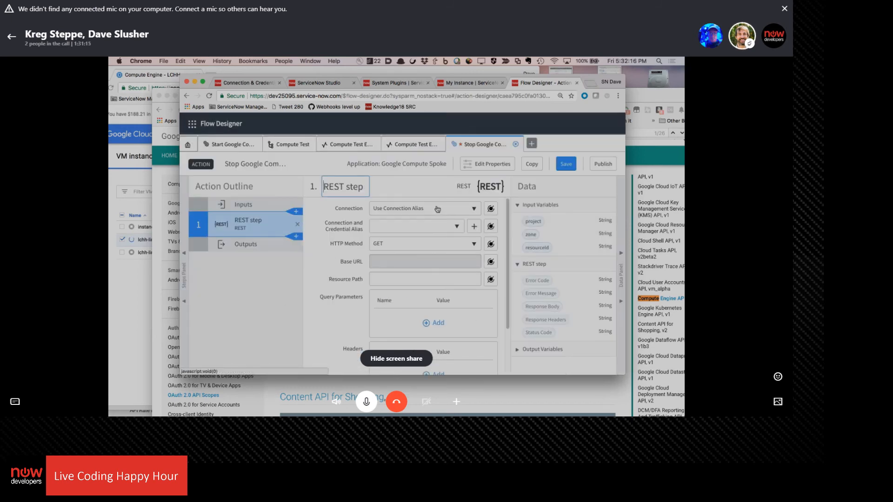
left_click(437, 209)
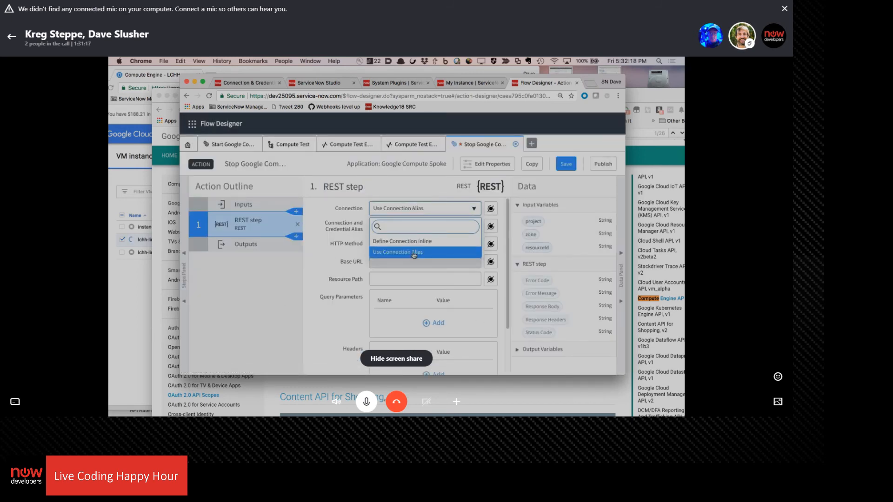
left_click(413, 254)
left_click(458, 228)
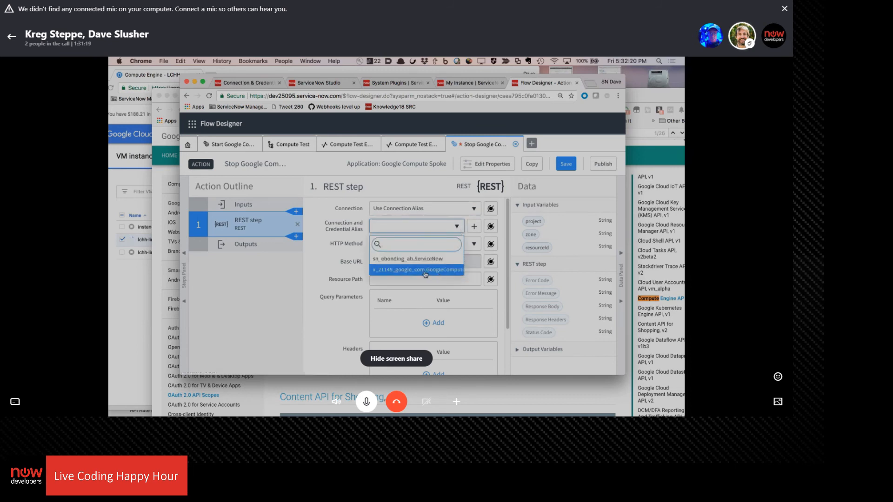
left_click(424, 270)
Set the REST step's HTTP method to POST and paste the copied resource path, changing its ending to /stop
left_click(418, 243)
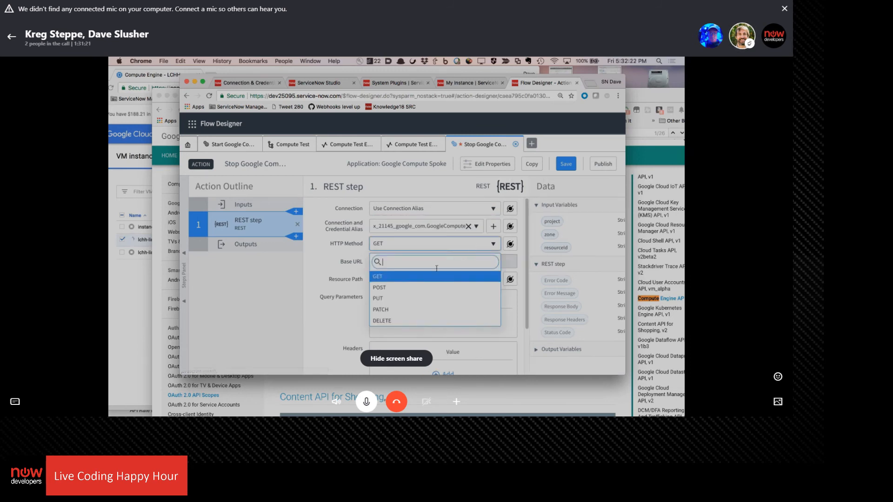
left_click(417, 288)
left_click(407, 283)
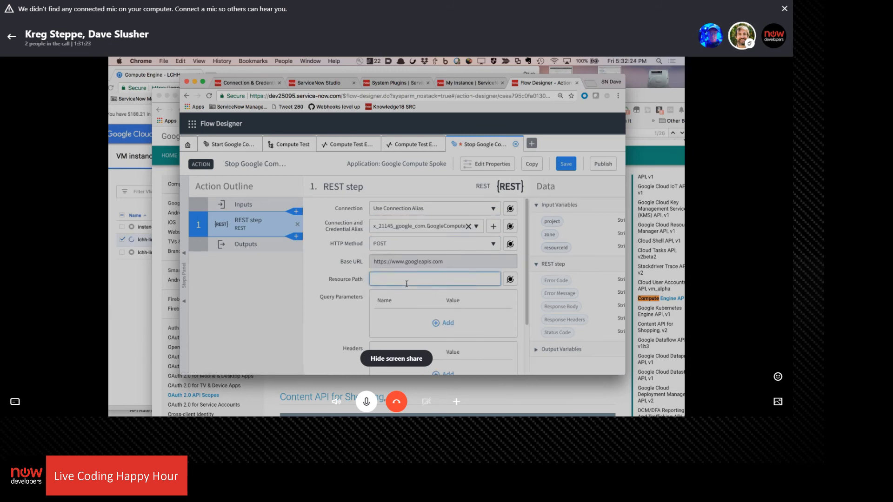
type("/compute/v1/projects/{{action.project}}/zones/{{action.zone}}/instances/{{action.resourceId}}/start")
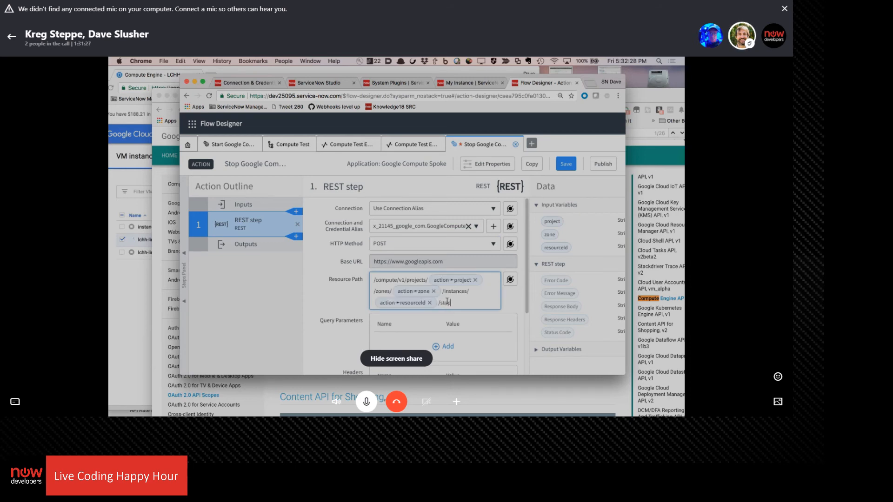
Switch to the Google Compute Engine API reference and check the HTTP request of the instances.stop method
left_click(157, 301)
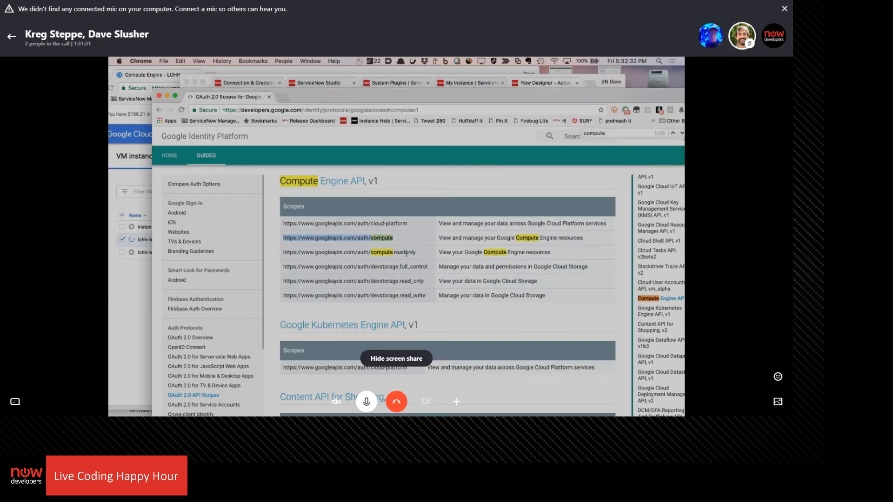
scroll(404, 251, "down", 1)
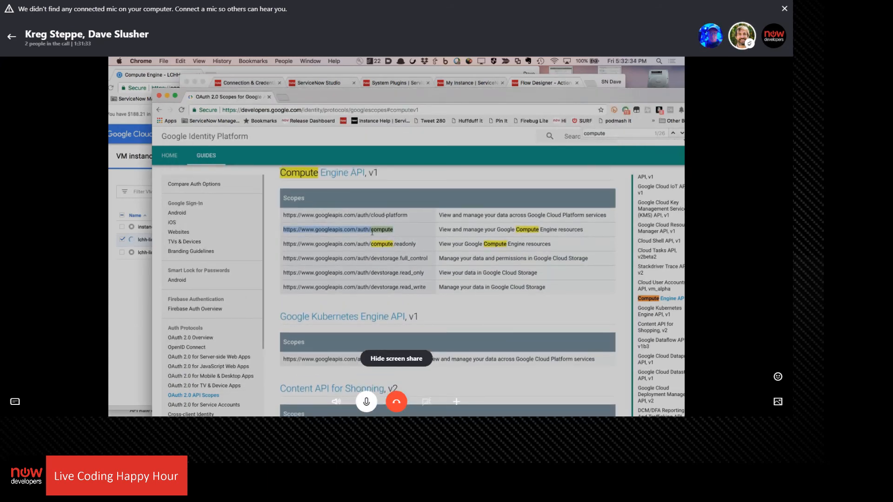
left_click(309, 60)
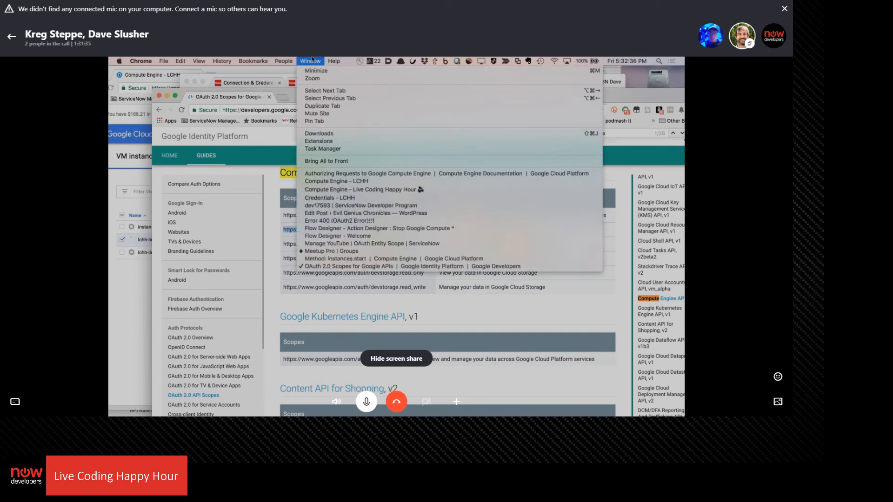
left_click(135, 403)
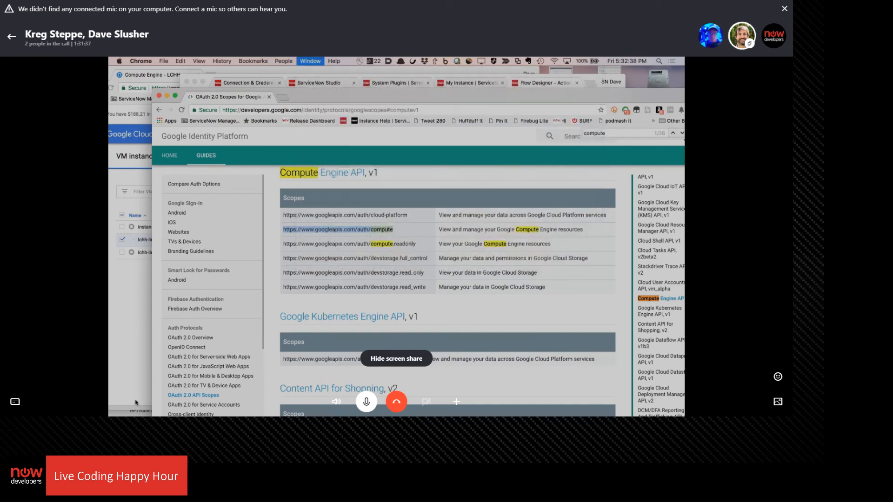
left_click_drag(349, 100, 414, 78)
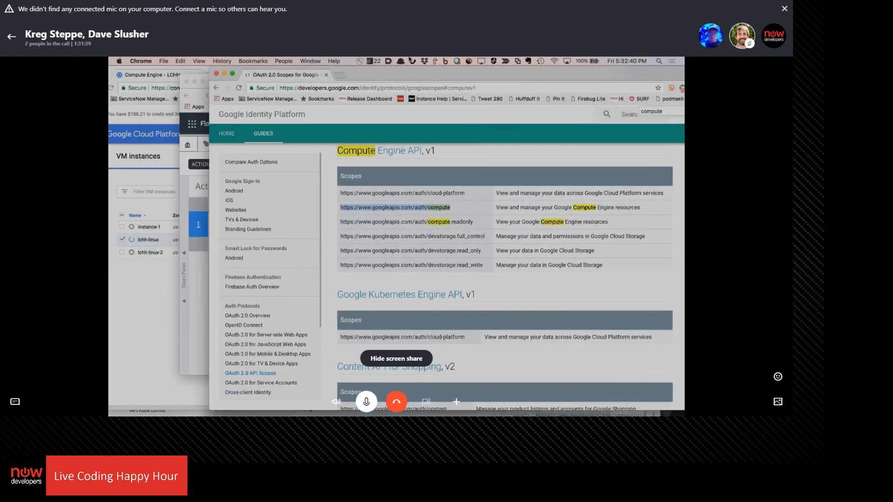
left_click(148, 413)
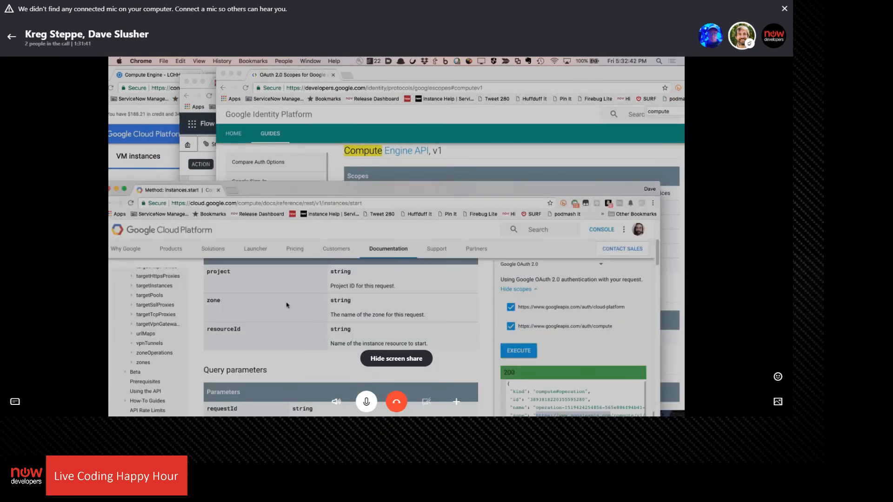
scroll(287, 305, "up", 2)
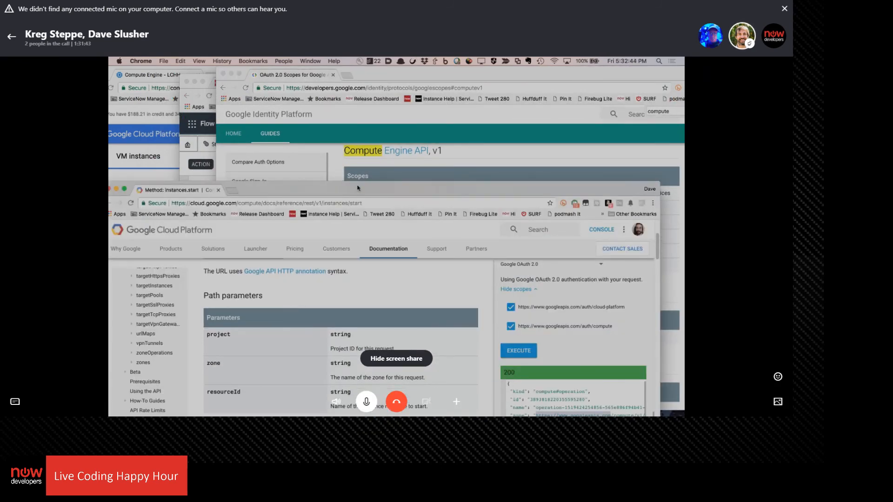
left_click_drag(357, 188, 395, 72)
scroll(216, 193, "up", 10)
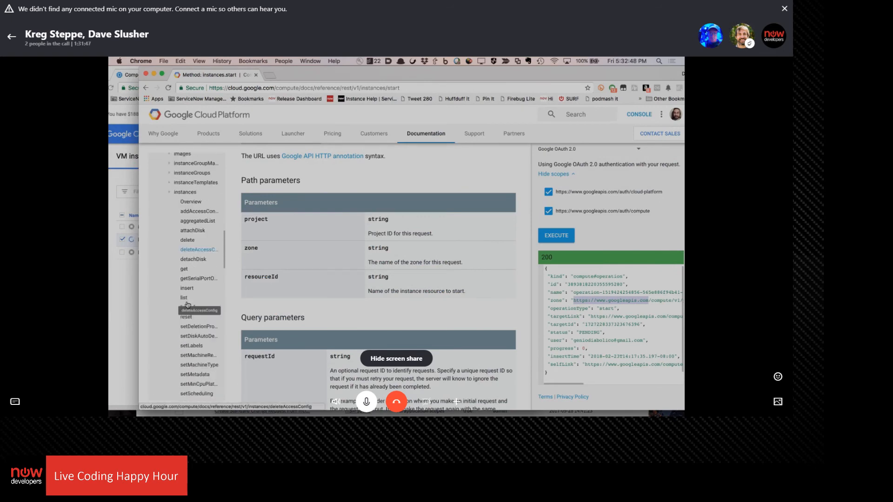
scroll(195, 317, "down", 3)
left_click(187, 395)
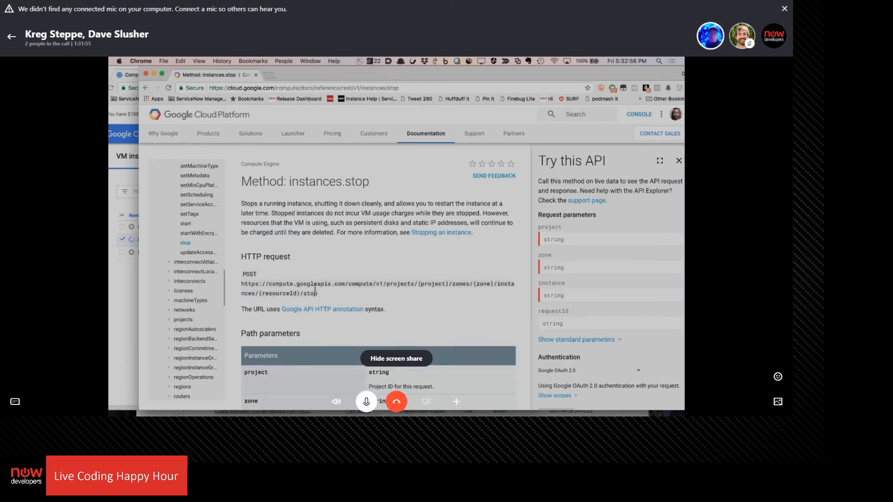
mouse_move(351, 413)
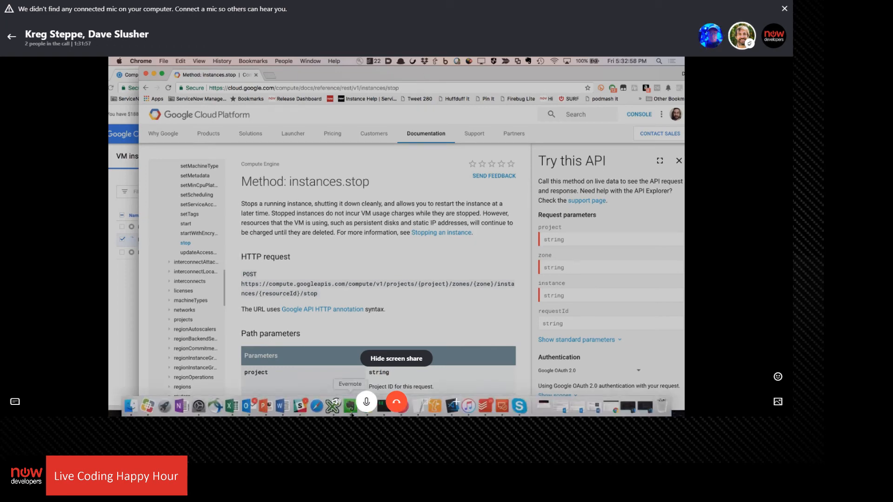
Return to the Stop Google Compute action in Flow Designer, check the rest of the REST step and save the action
left_click_drag(342, 75, 342, 198)
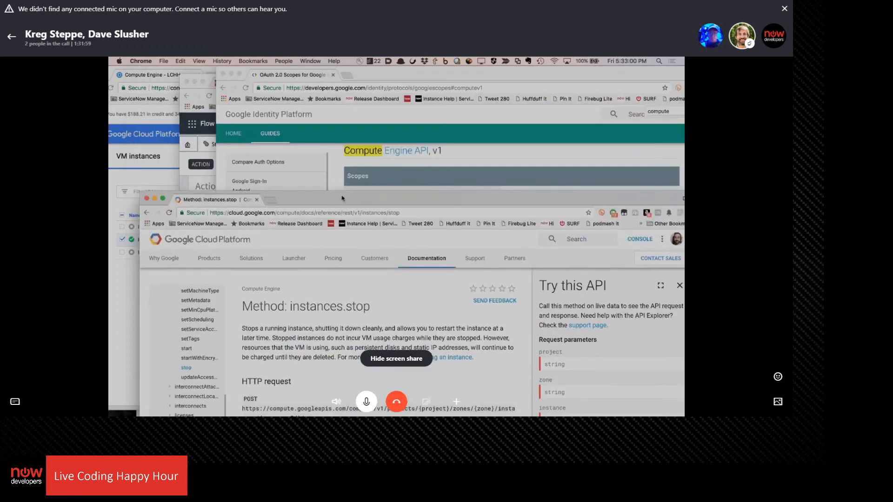
left_click(189, 173)
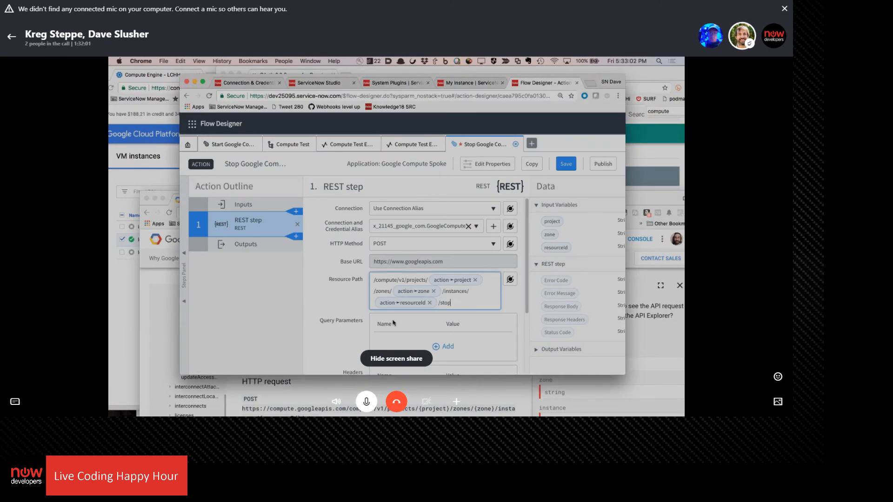
scroll(408, 251, "down", 3)
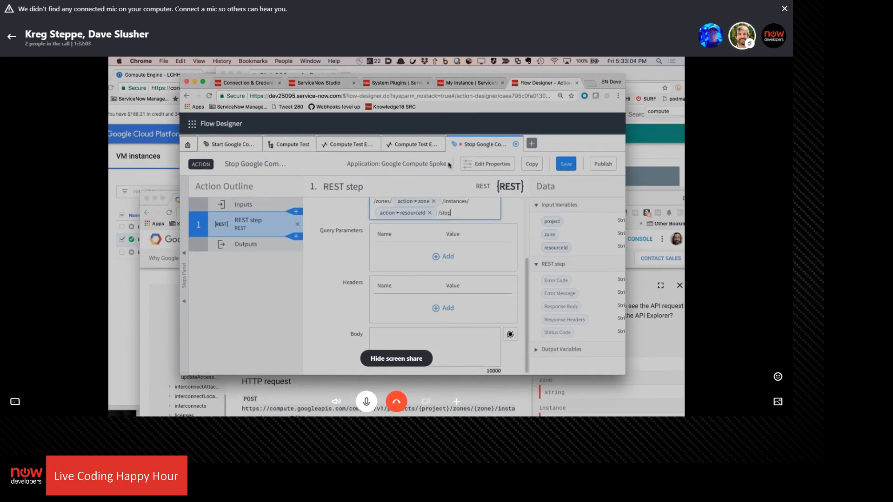
left_click(563, 165)
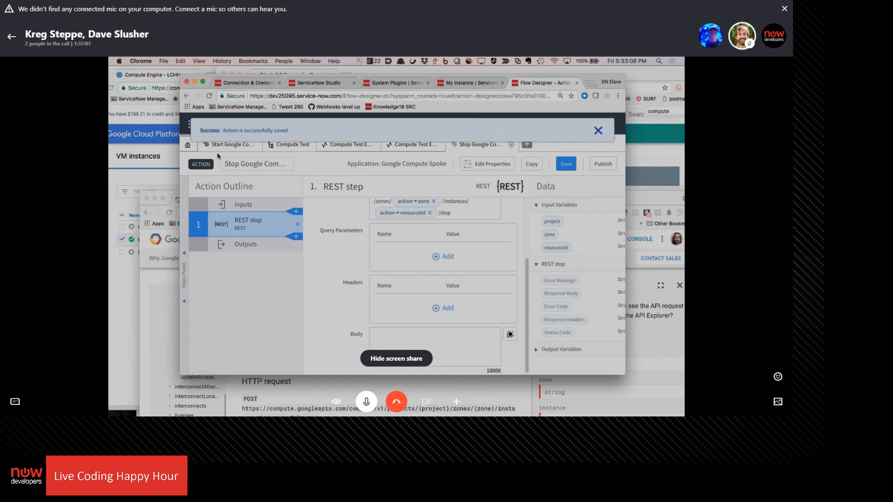
Open the Compute Test flow, check the actions available to add, and enable Show draft actions
left_click(296, 148)
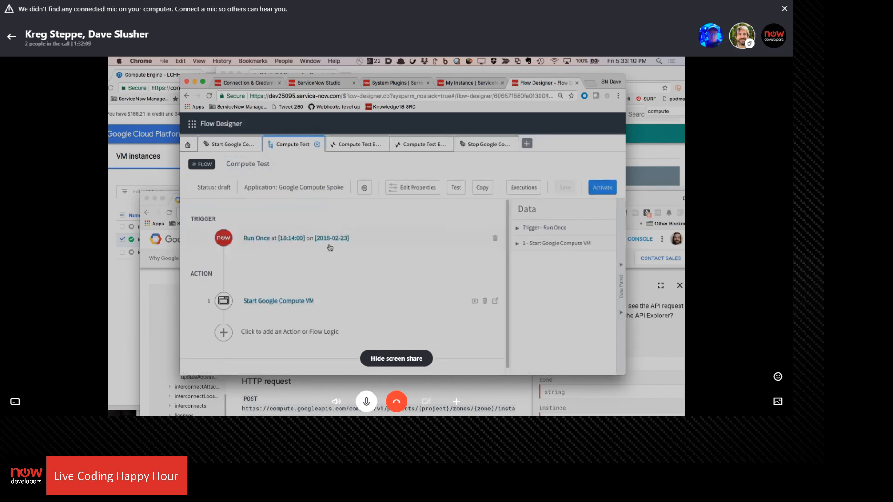
left_click(224, 336)
left_click(266, 333)
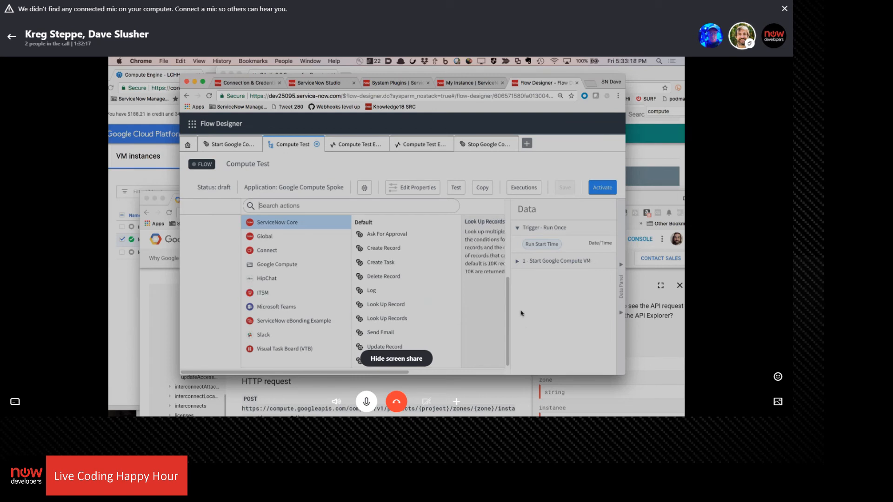
scroll(473, 301, "right", 3)
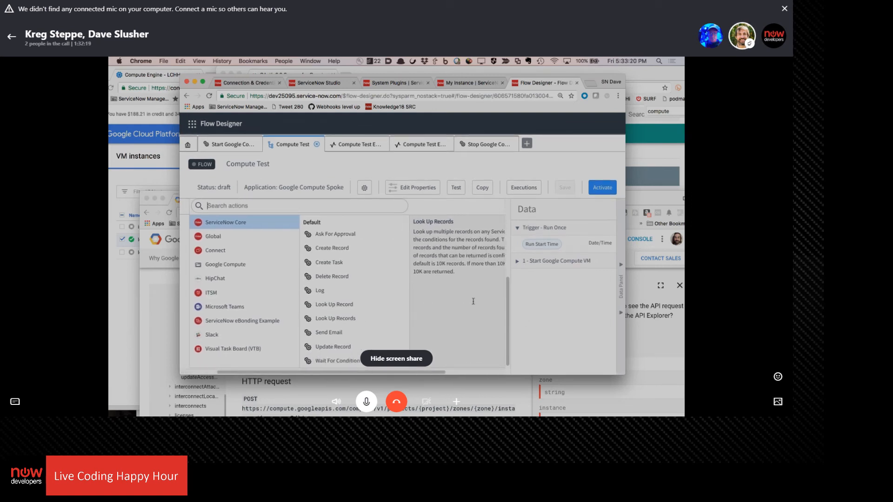
scroll(465, 289, "left", 3)
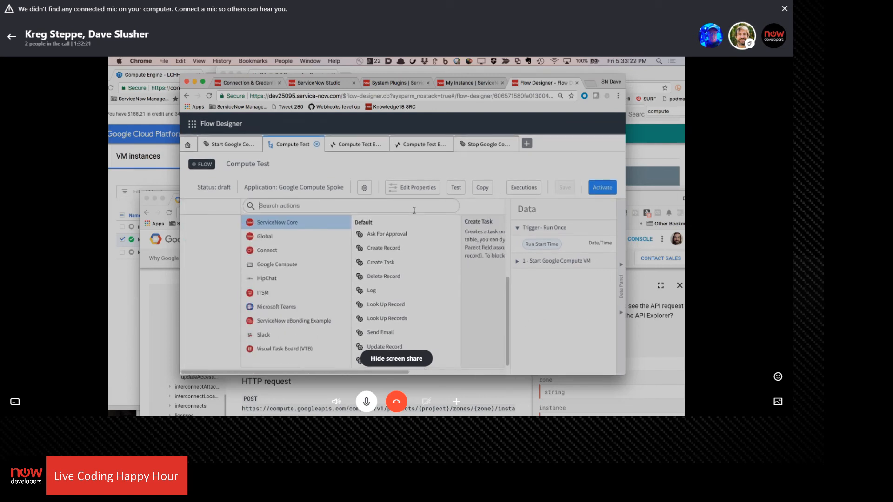
left_click(364, 190)
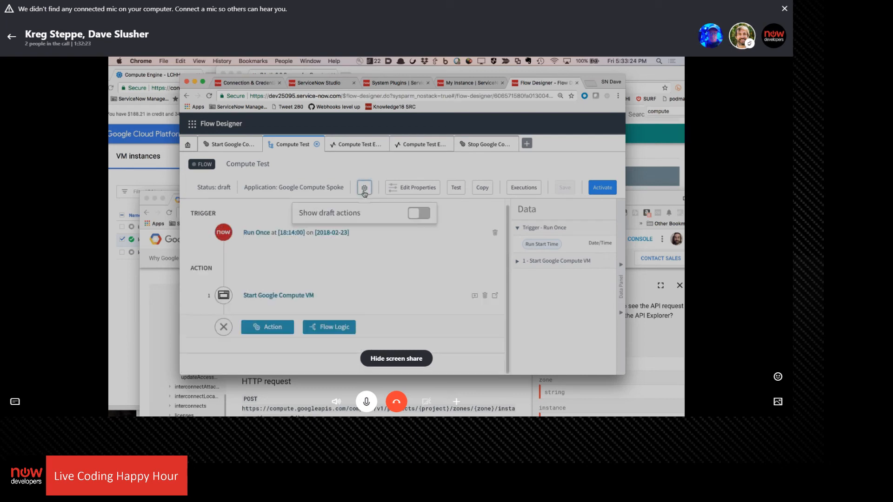
left_click(421, 214)
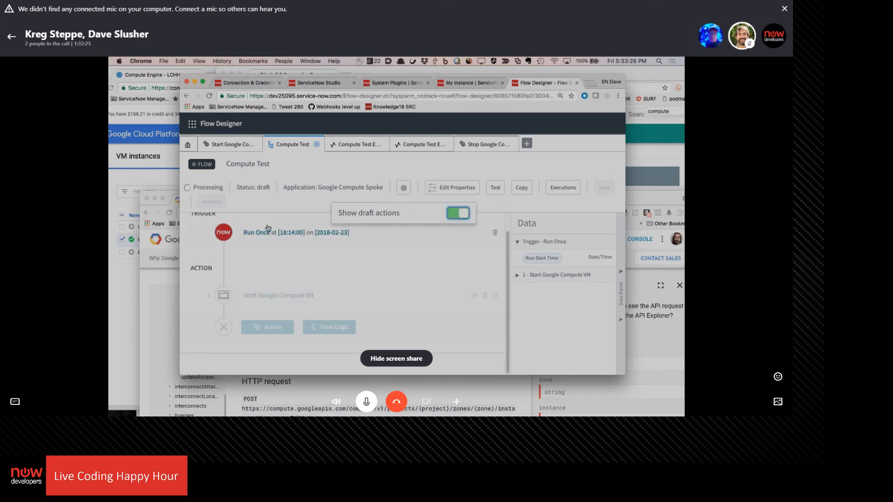
Add the draft Stop Google Compute action from the Google Compute spoke after the start action
left_click(273, 327)
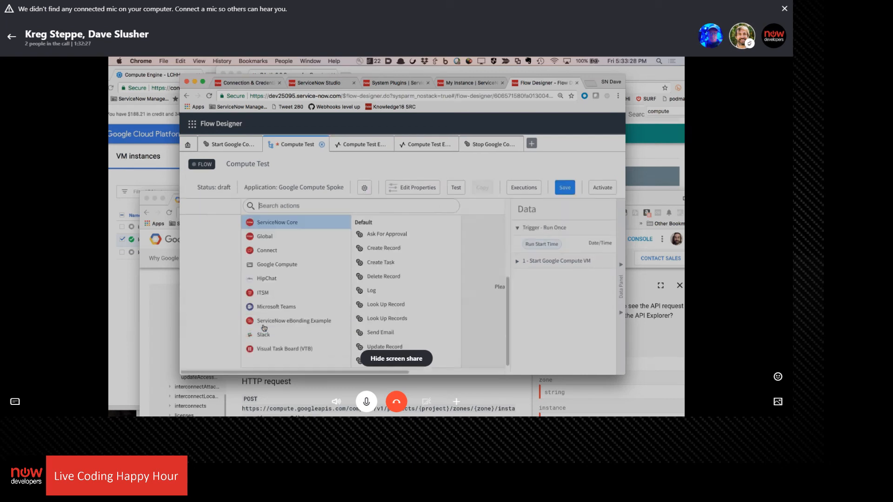
left_click(303, 264)
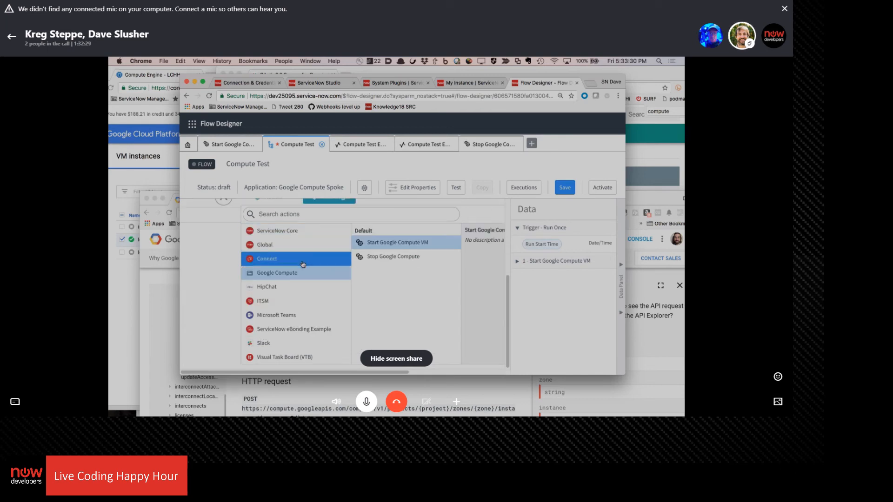
left_click(409, 256)
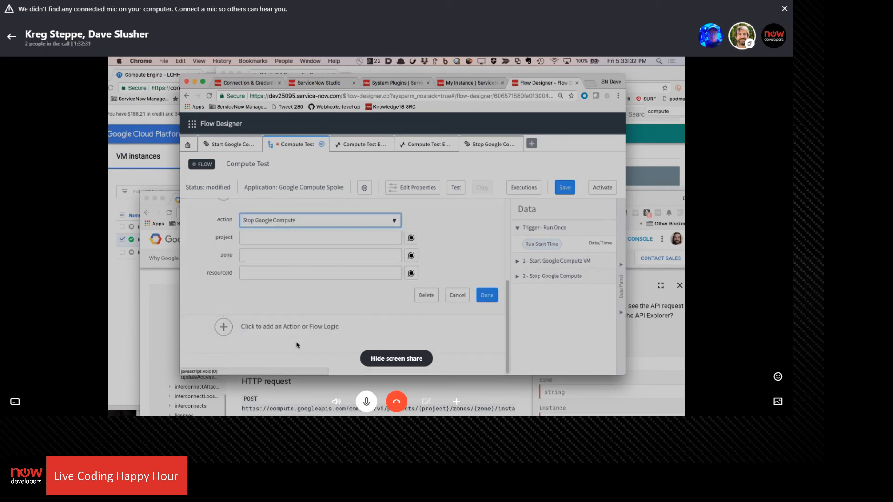
Check the data pills offered for the project input, and delete the Stop Google Compute action from the flow
left_click(411, 238)
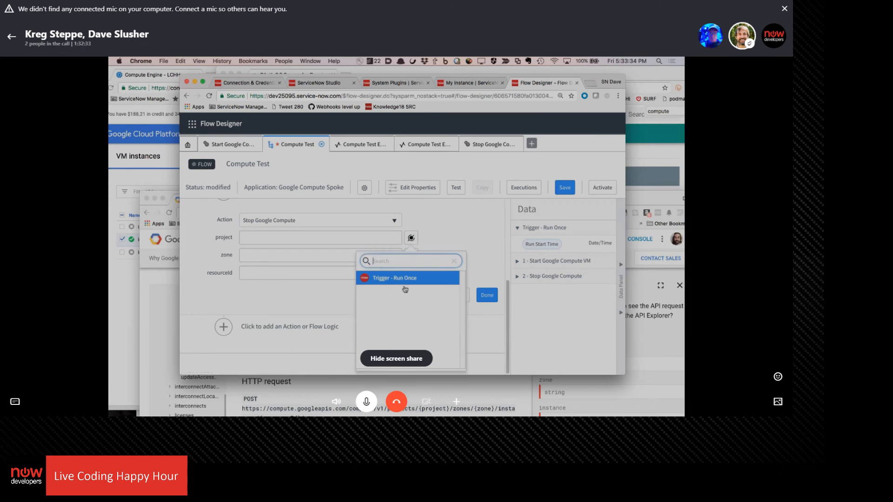
left_click(395, 281)
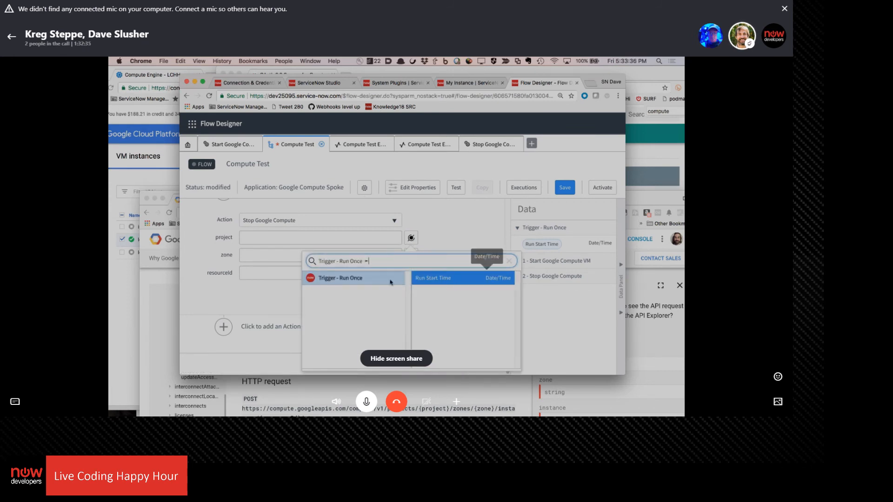
left_click(509, 262)
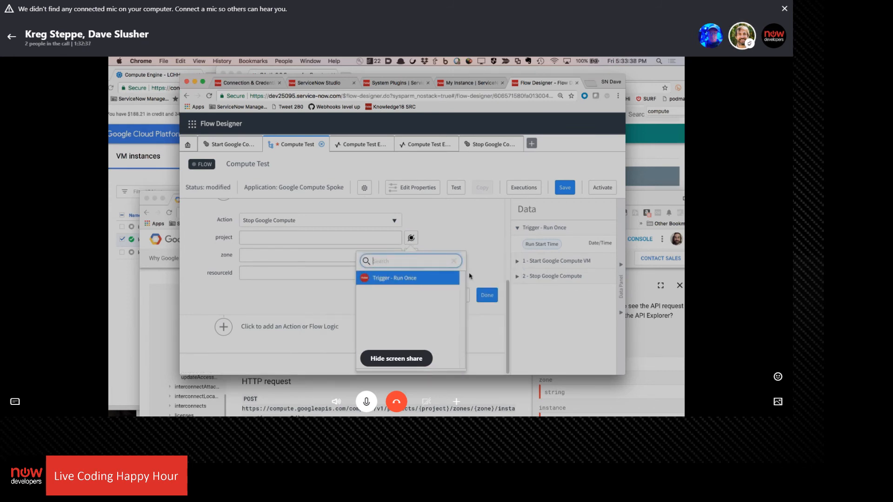
left_click(411, 238)
left_click(411, 237)
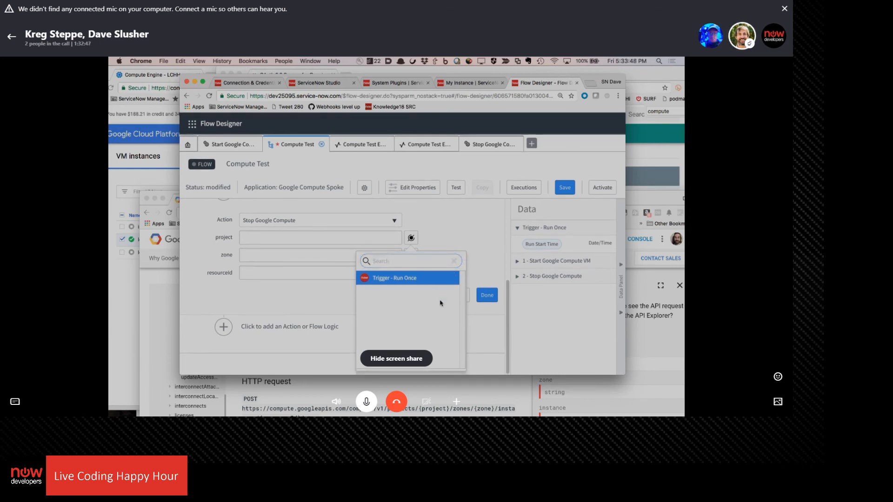
left_click(487, 282)
scroll(442, 287, "up", 3)
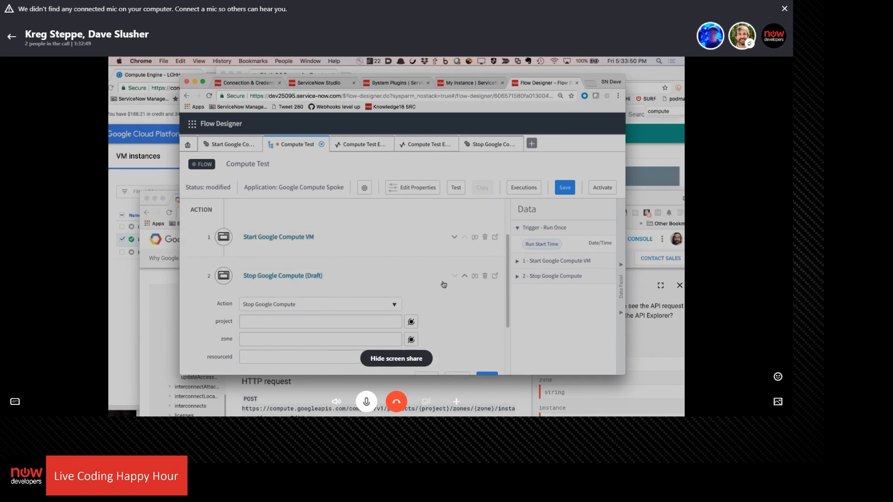
scroll(443, 284, "down", 2)
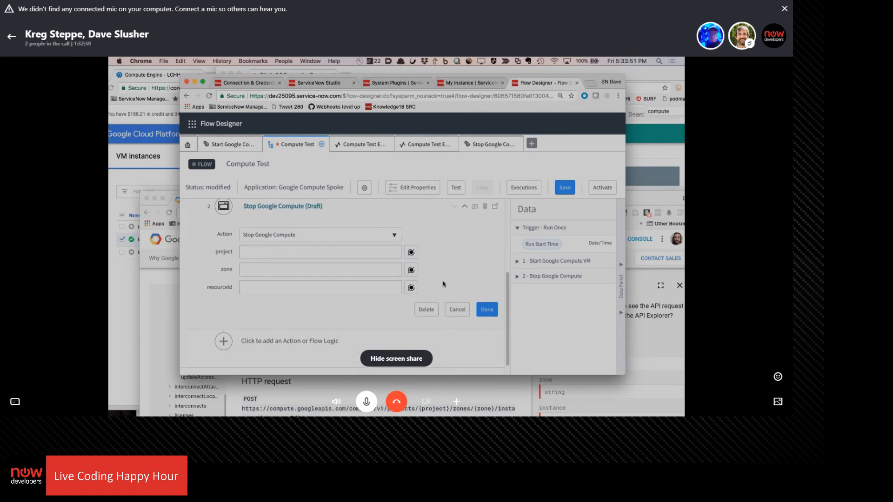
left_click(425, 317)
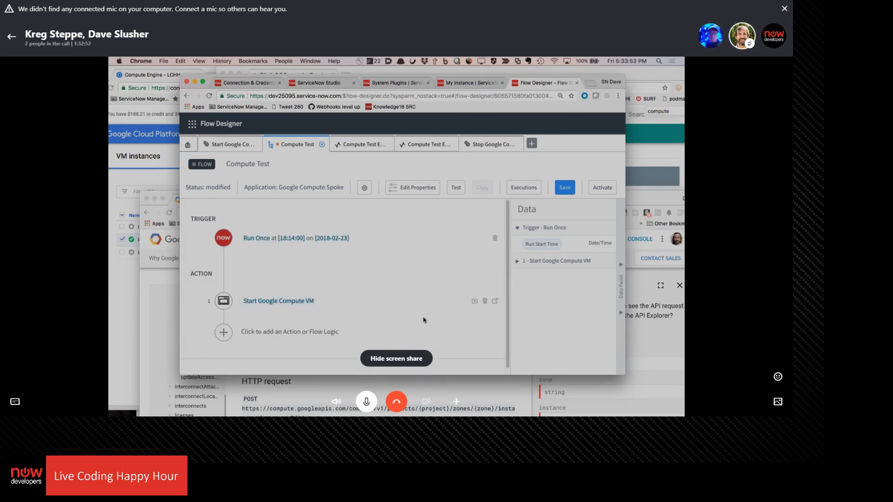
Add the Google Compute spoke's Stop Google Compute action again as the flow's second action
left_click(223, 333)
left_click(274, 332)
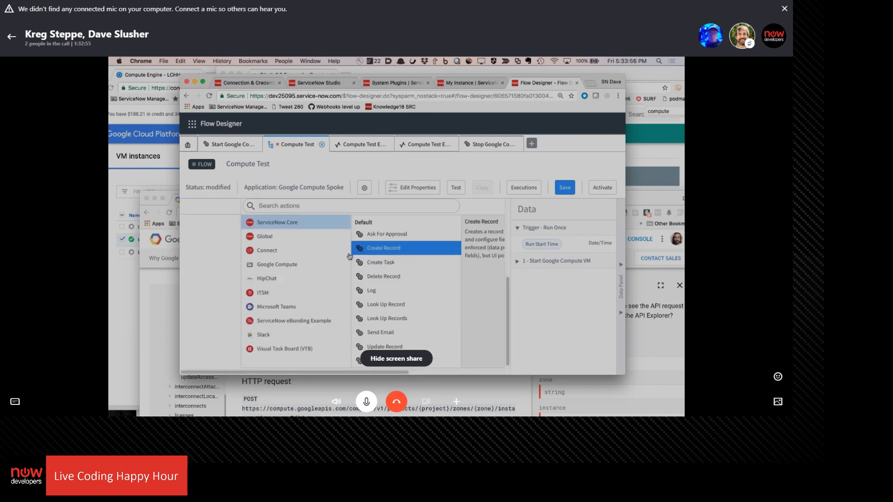
left_click(298, 269)
left_click(374, 262)
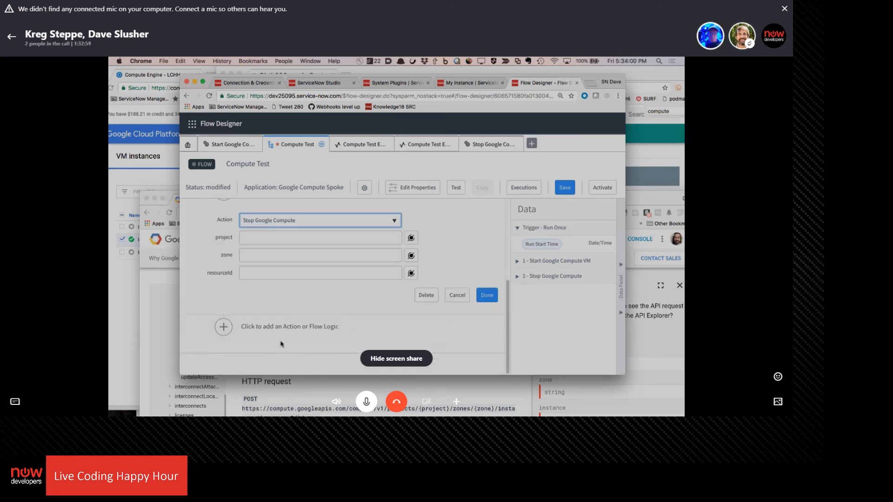
Search the data pills for the Stop Google Compute action's project input for "inp" and close the picker
left_click(411, 238)
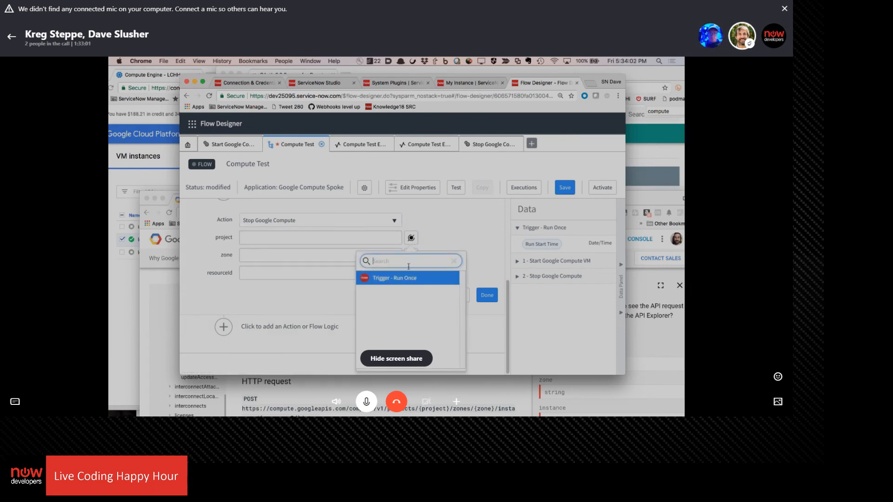
type("inp")
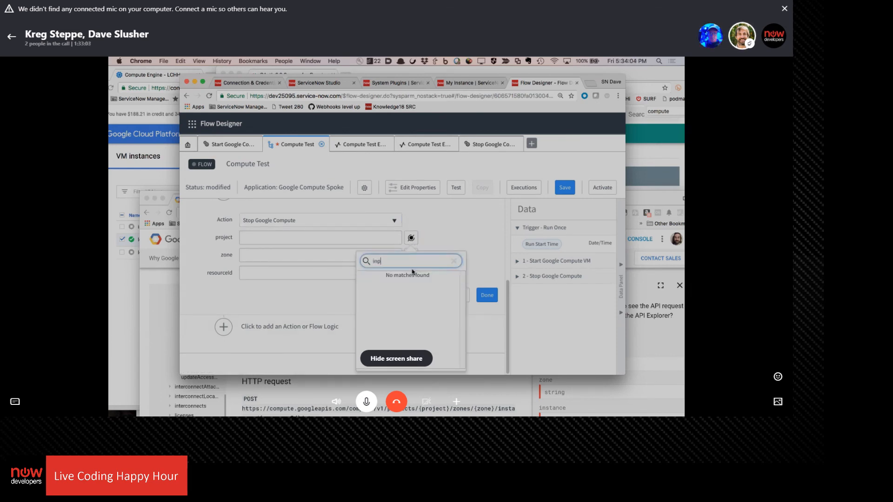
key("BackSpace")
key("BackSpace")
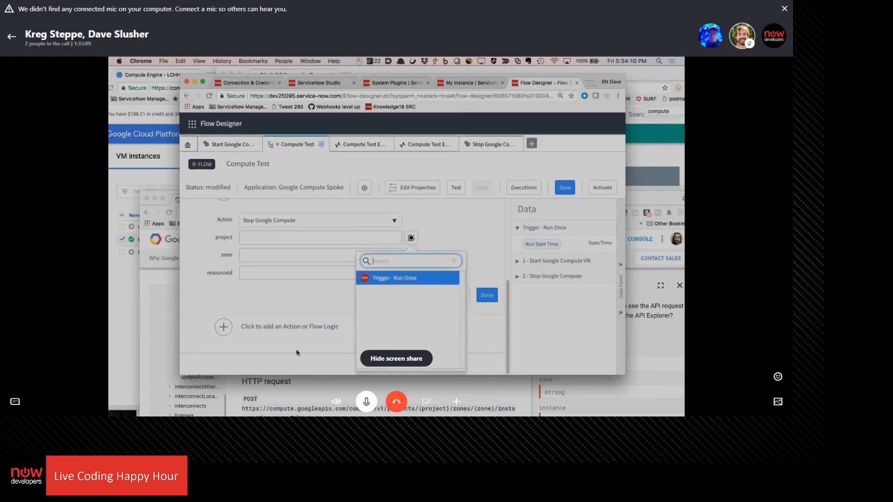
left_click(507, 249)
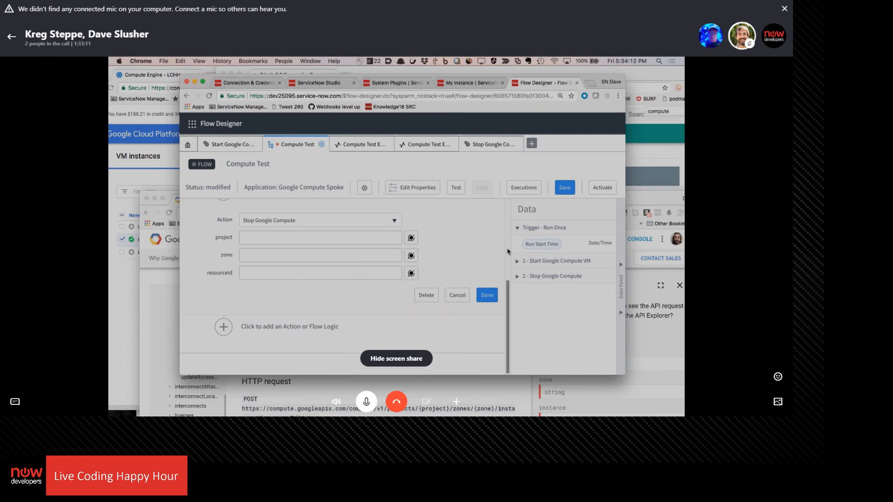
Try placing Start Google Compute VM after Stop Google Compute, and restore the original order
scroll(355, 366, "up", 4)
scroll(355, 368, "down", 2)
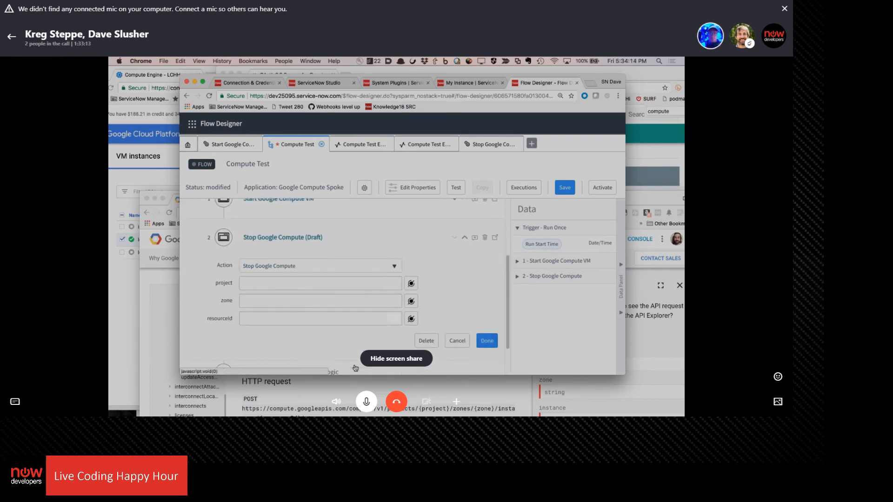
scroll(354, 358, "up", 2)
scroll(353, 356, "up", 1)
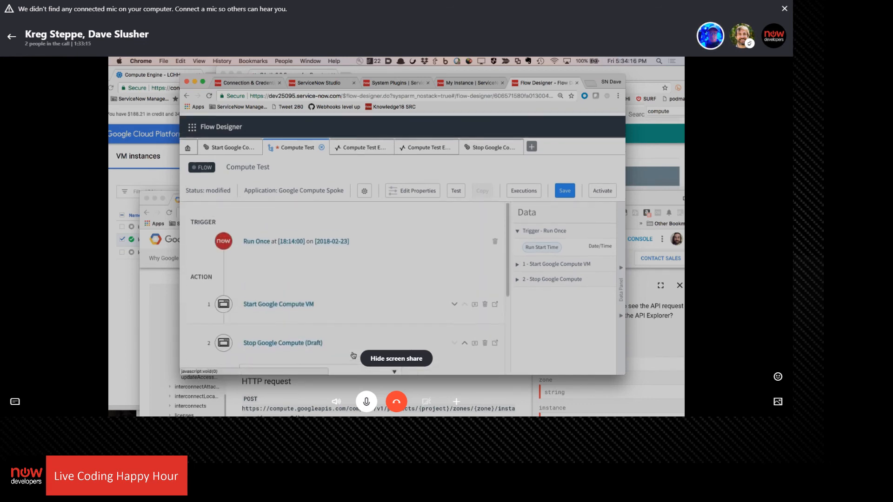
left_click(454, 303)
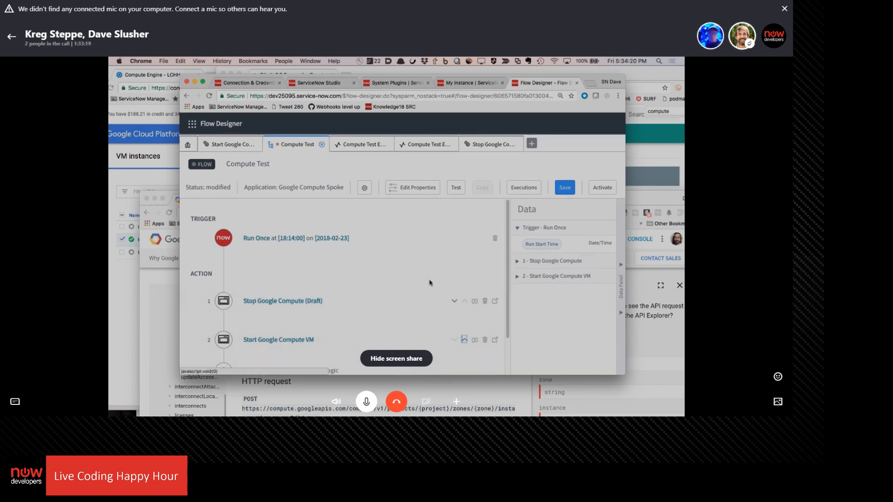
scroll(438, 253, "down", 2)
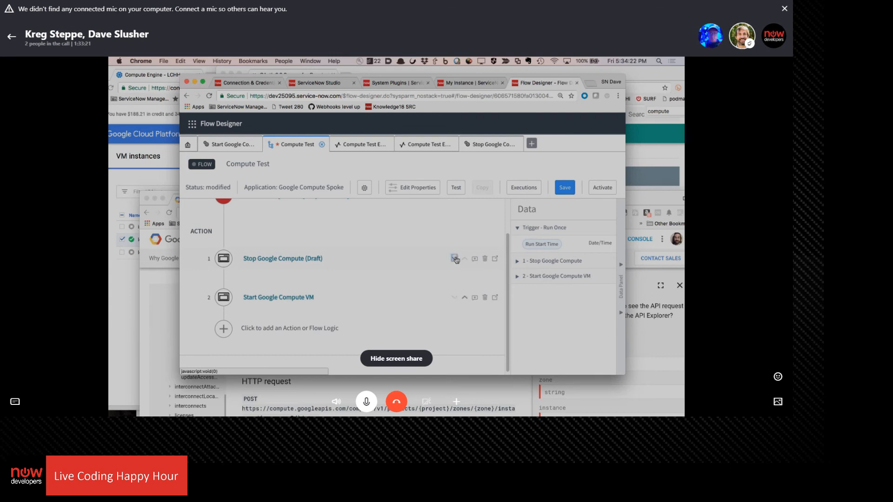
left_click(454, 258)
Review the project, zone and resourceId inputs of Start Google Compute VM and open the Stop Google Compute action
left_click(298, 258)
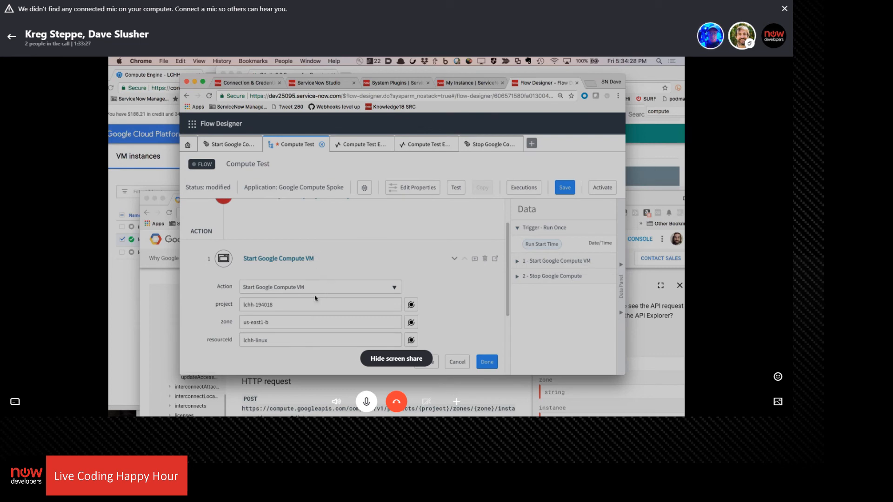
scroll(312, 289, "down", 2)
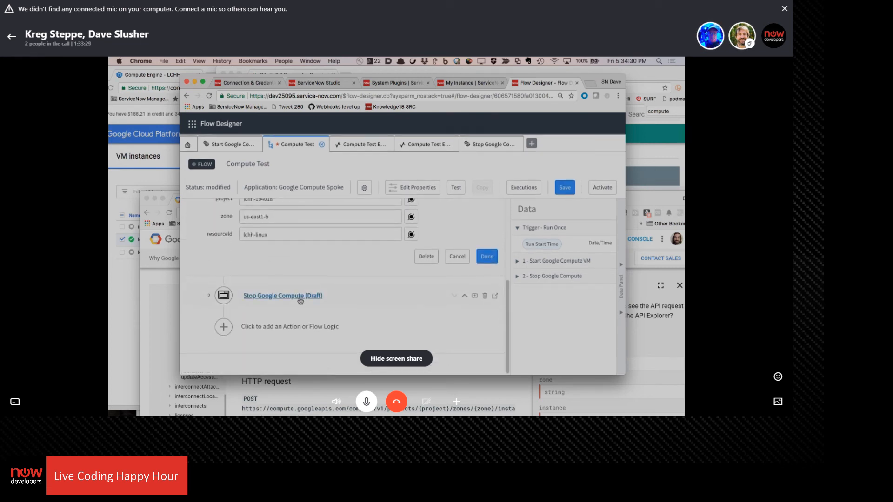
left_click(300, 297)
Move Start Google Compute VM below Stop Google Compute and show the inputs of the stop action
scroll(299, 288, "up", 2)
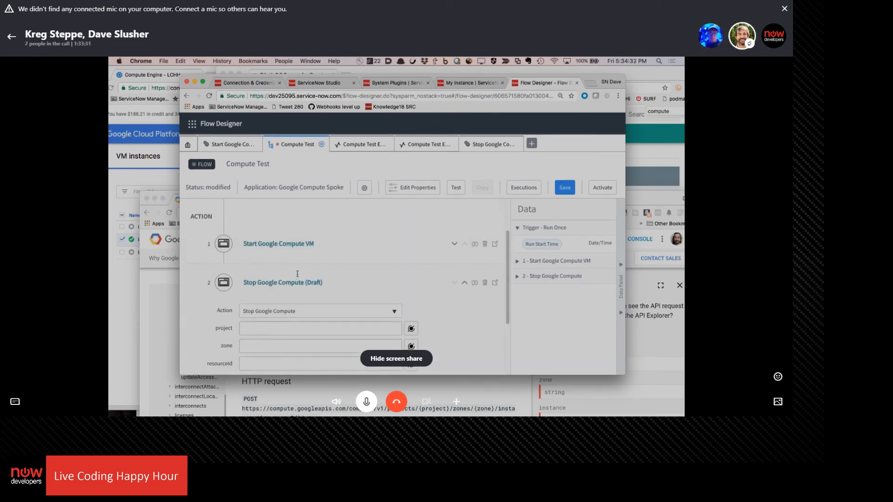
left_click(454, 233)
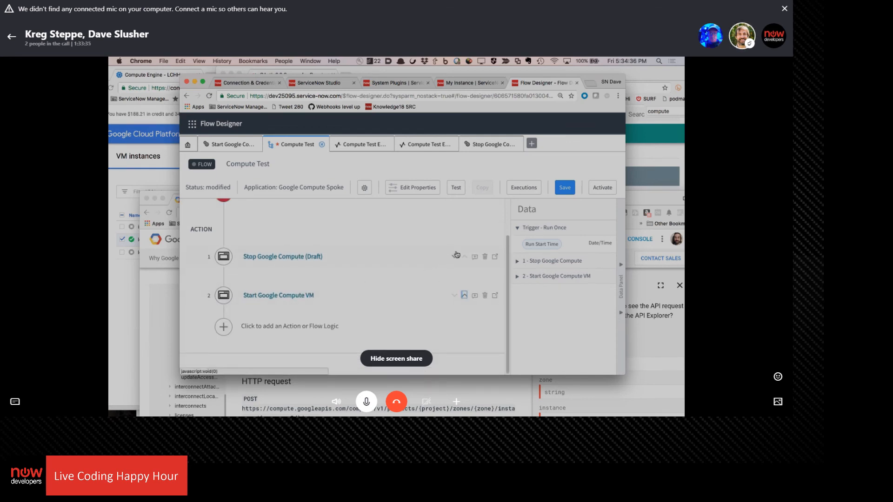
left_click(456, 255)
scroll(338, 307, "up", 1)
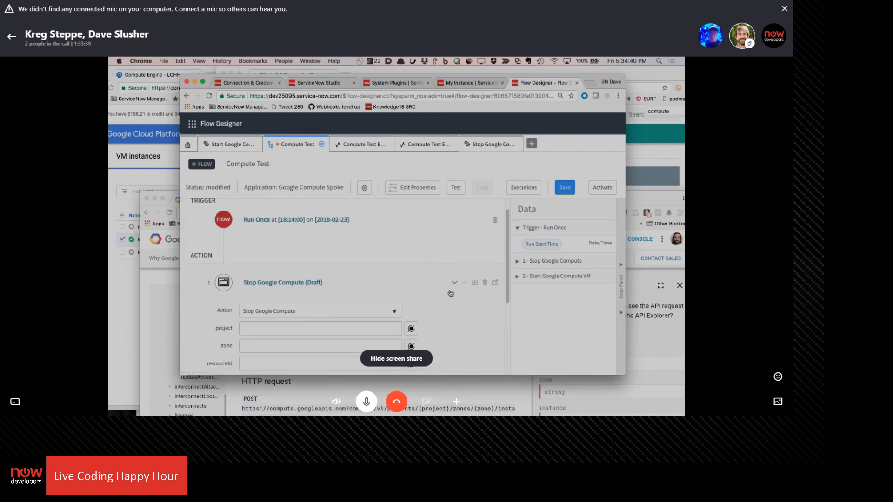
scroll(438, 341, "down", 2)
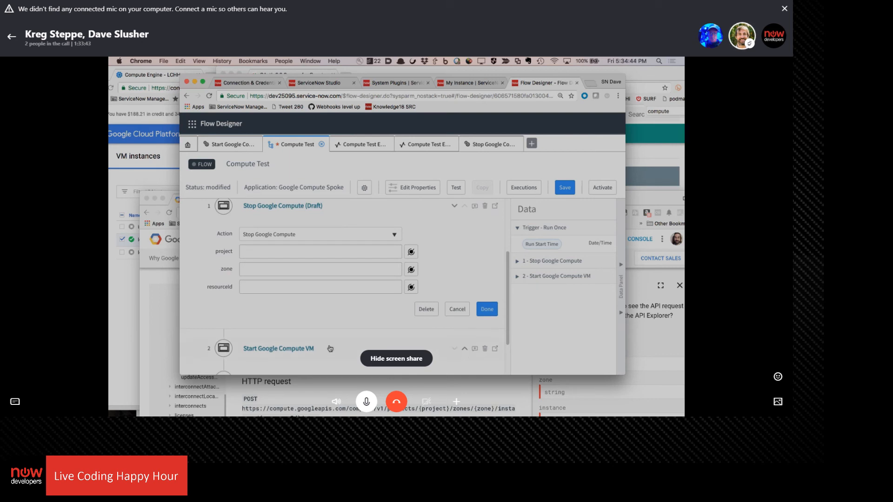
Copy the project value lchh-194018 from Start Google Compute VM into the project input of Stop Google Compute
left_click(300, 348)
triple_click(297, 291)
key("ctrl+c")
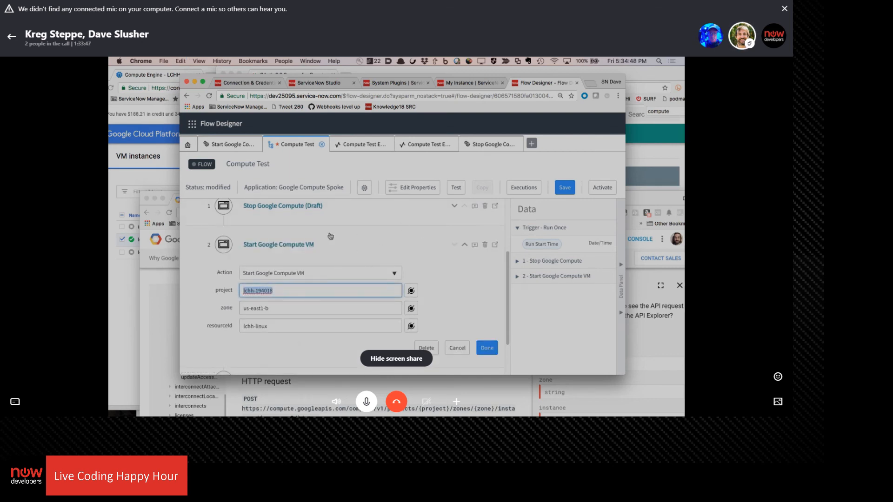
left_click(297, 208)
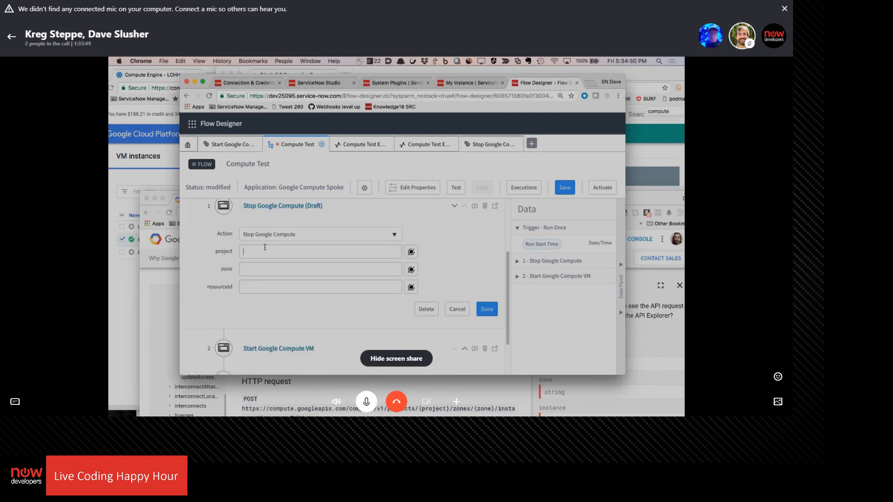
key("ctrl+v")
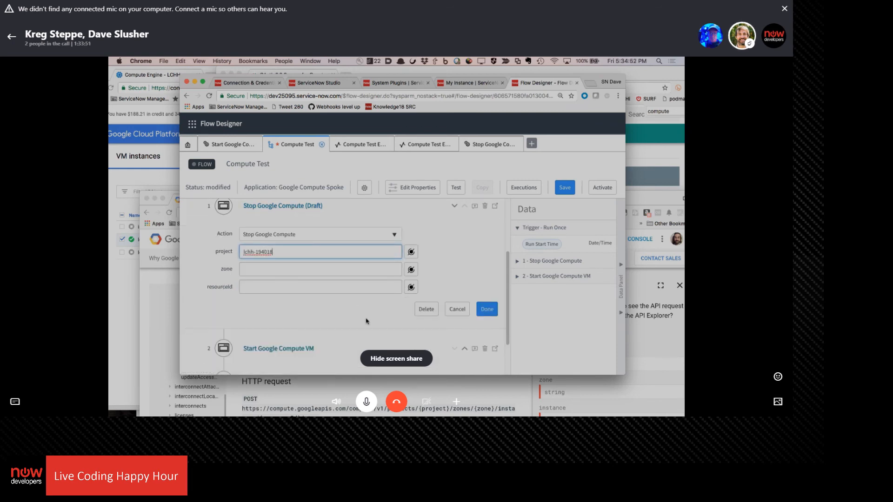
Copy the zone value us-east1-b from Start Google Compute VM into the zone input of Stop Google Compute
scroll(366, 320, "down", 2)
left_click(276, 294)
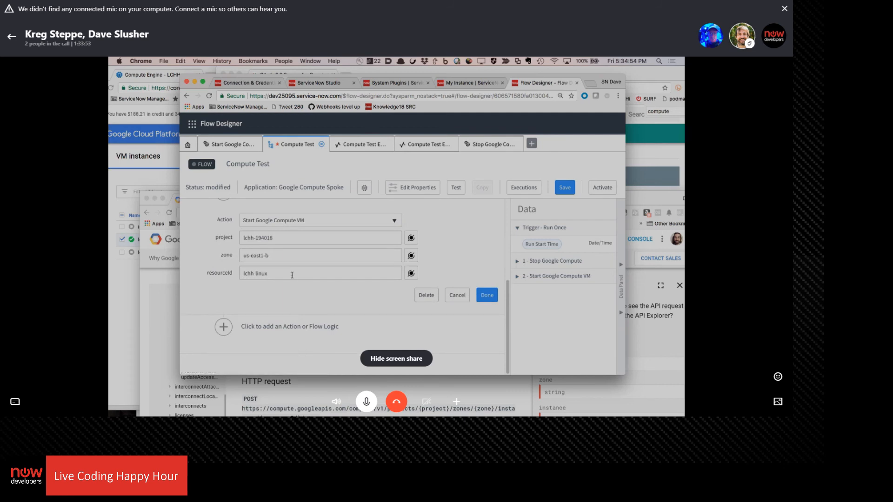
key("ctrl+a")
key("ctrl+c")
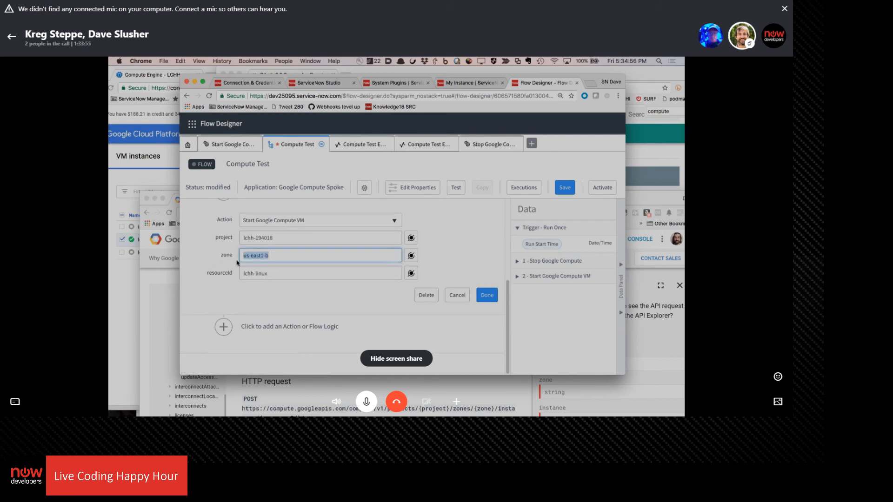
scroll(237, 263, "up", 4)
left_click(279, 219)
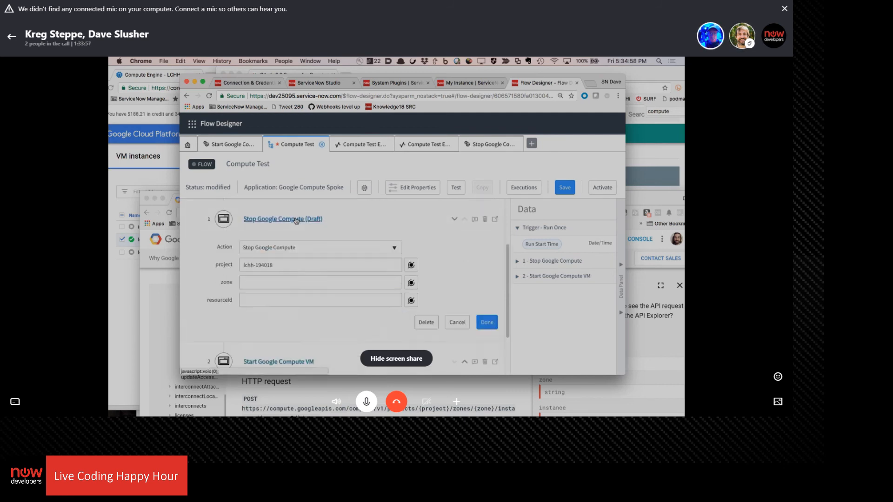
left_click(276, 284)
key("ctrl+v")
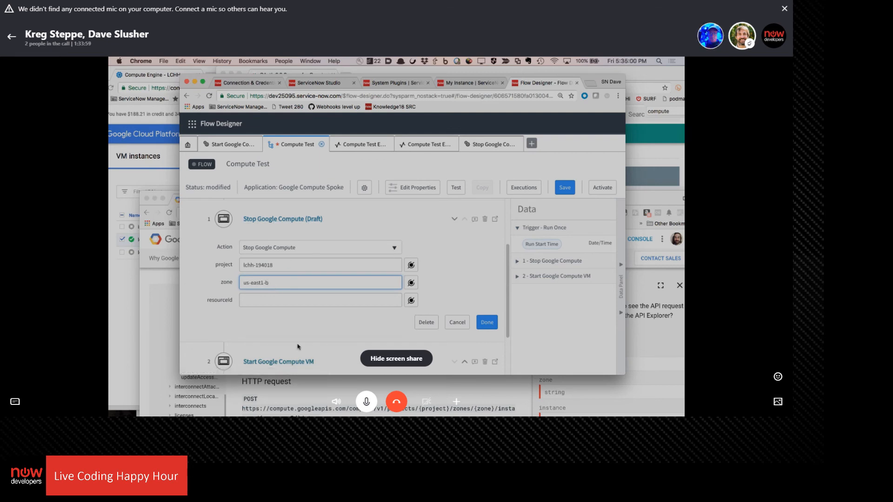
Copy the resourceId lchh-linux from Start Google Compute VM into the resourceId input of Stop Google Compute and finish editing the action
left_click(310, 362)
triple_click(284, 301)
key("super+c")
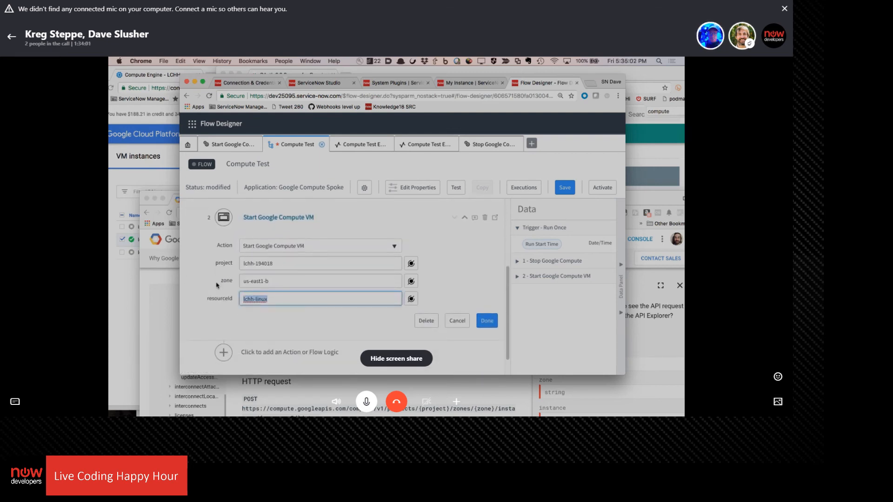
scroll(269, 250, "up", 2)
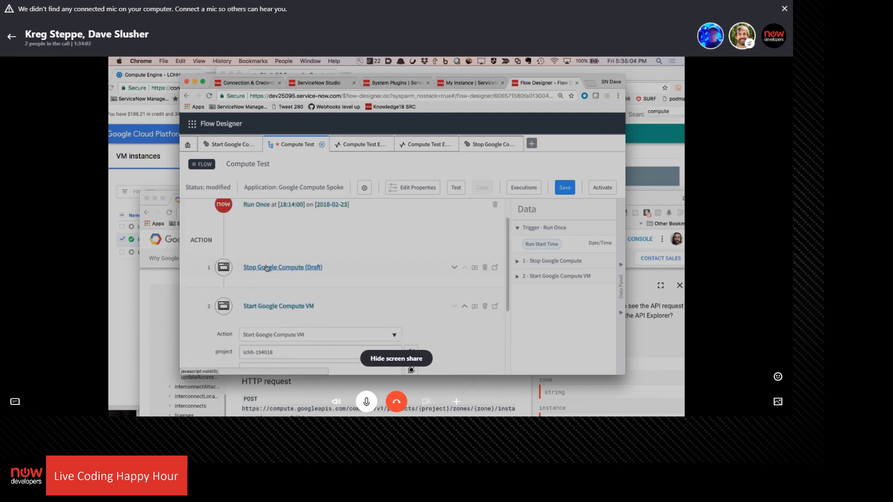
left_click(269, 267)
left_click(269, 352)
key("super+v")
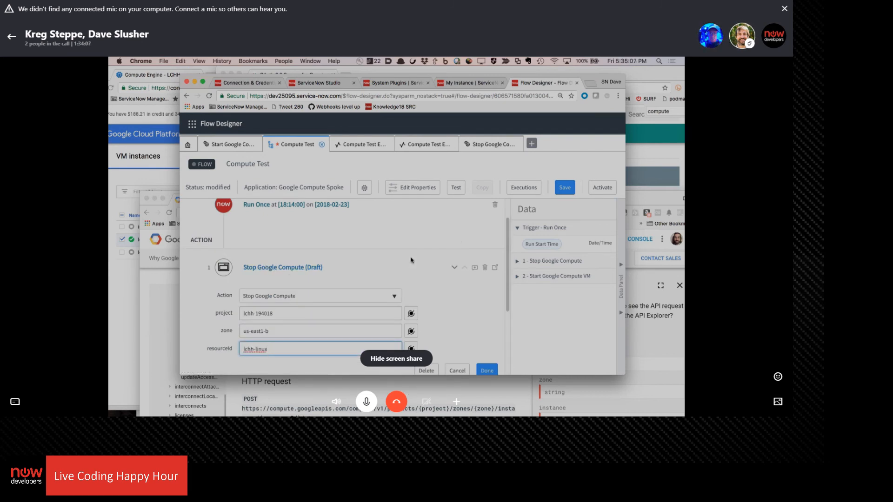
scroll(447, 297, "down", 2)
left_click(487, 328)
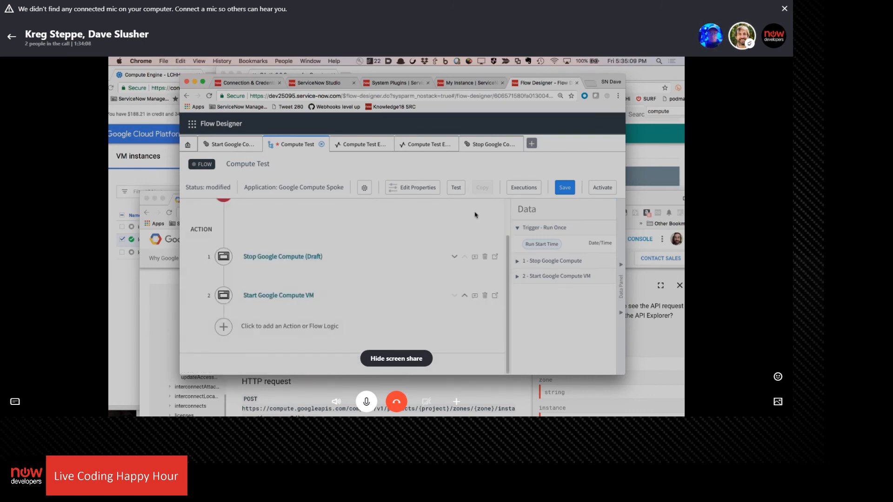
Move Start Google Compute VM above Stop Google Compute in the flow's action order
left_click(464, 296)
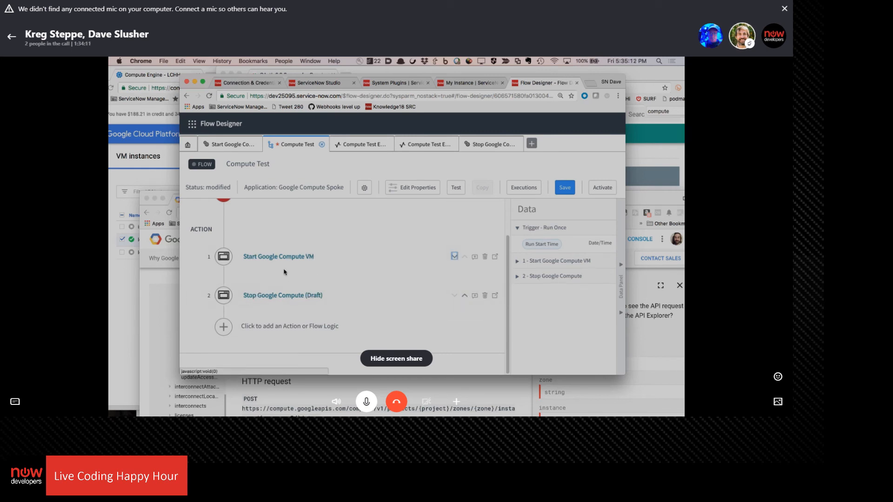
scroll(299, 251, "up", 1)
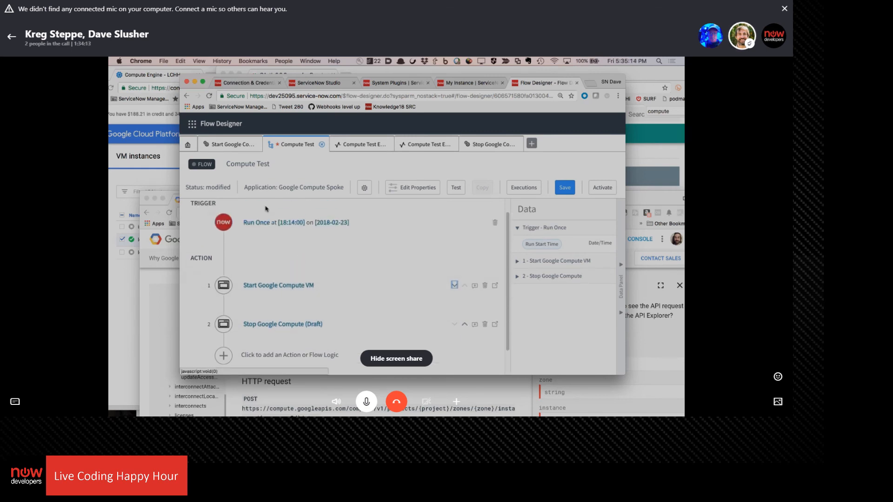
left_click(121, 310)
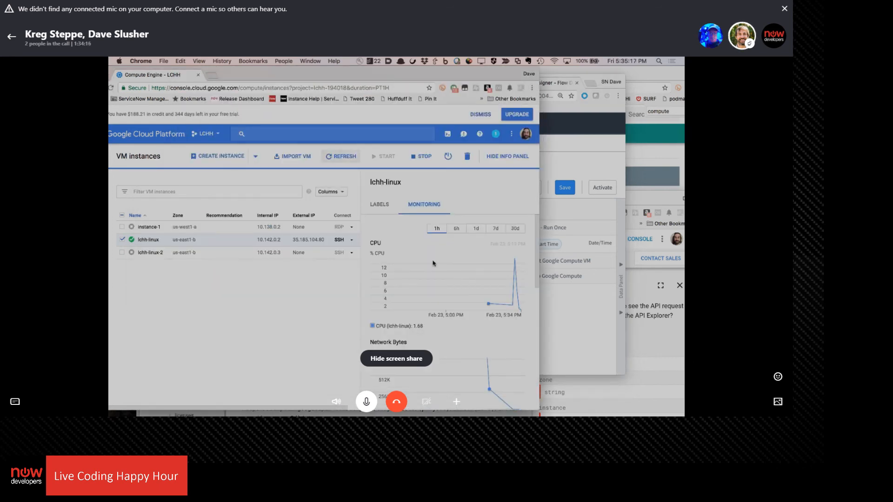
left_click(425, 156)
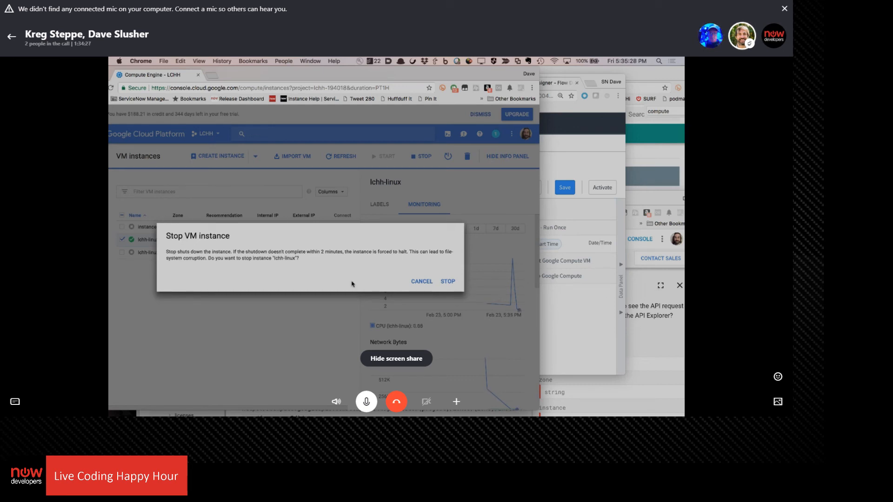
left_click(421, 281)
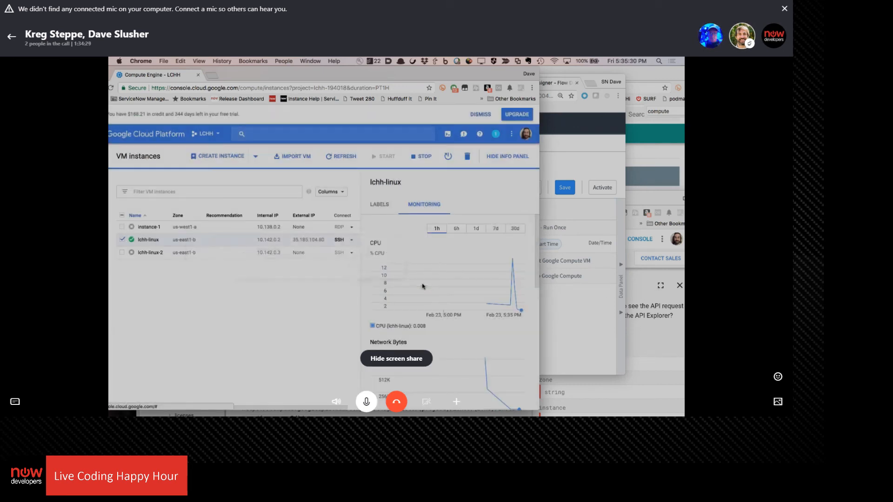
left_click(592, 366)
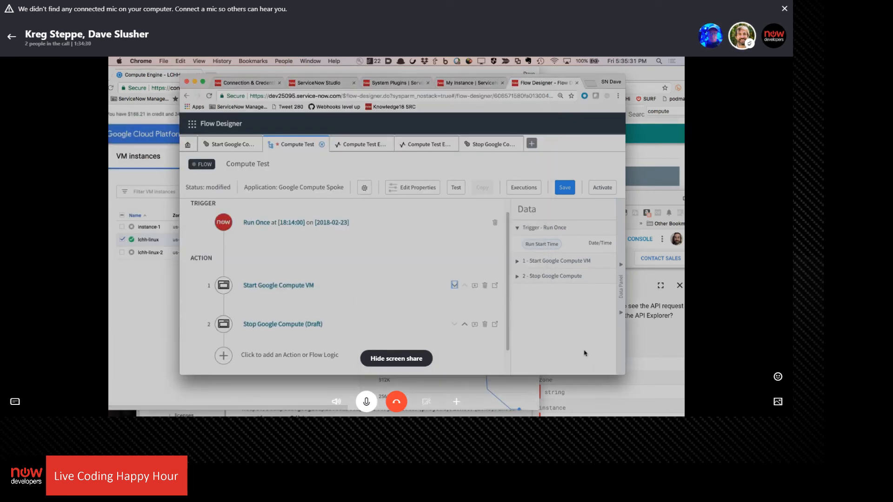
Run a test of the Compute Test flow and open the execution details of that run
left_click(455, 189)
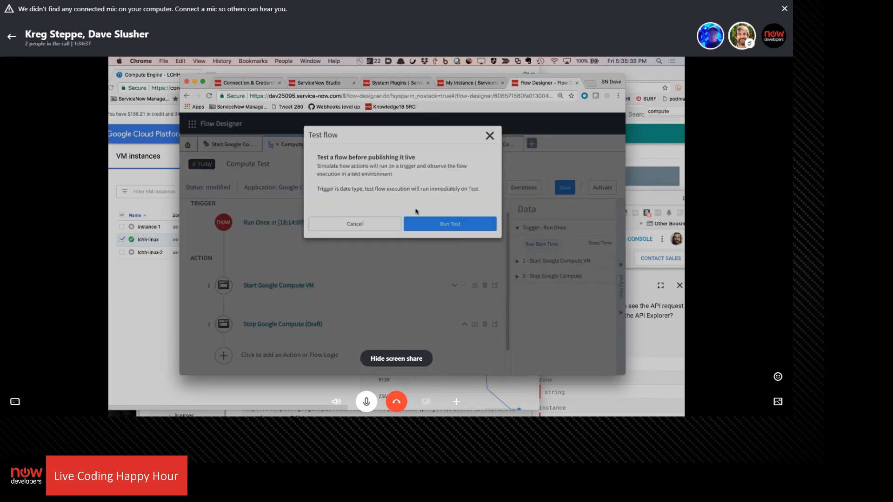
left_click(447, 226)
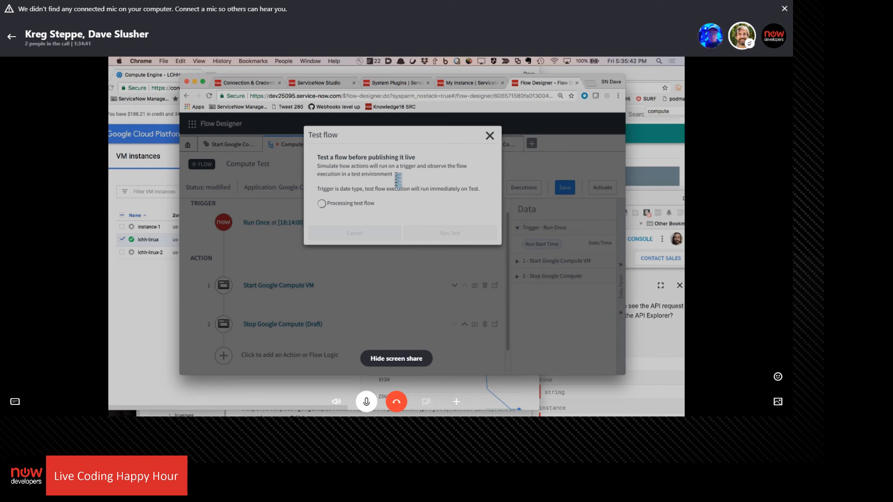
left_click(421, 203)
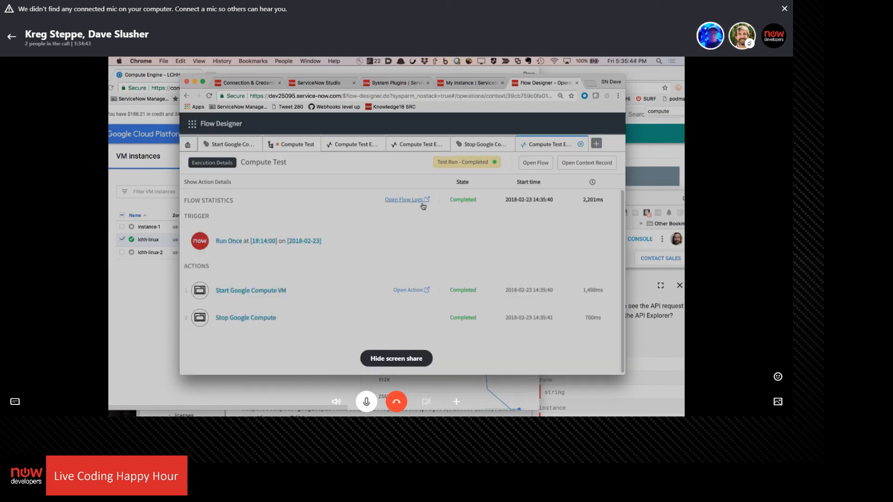
Inspect the executed Start Google Compute VM action's REST step, including its configuration, output data and full response body
left_click(464, 290)
scroll(421, 253, "down", 2)
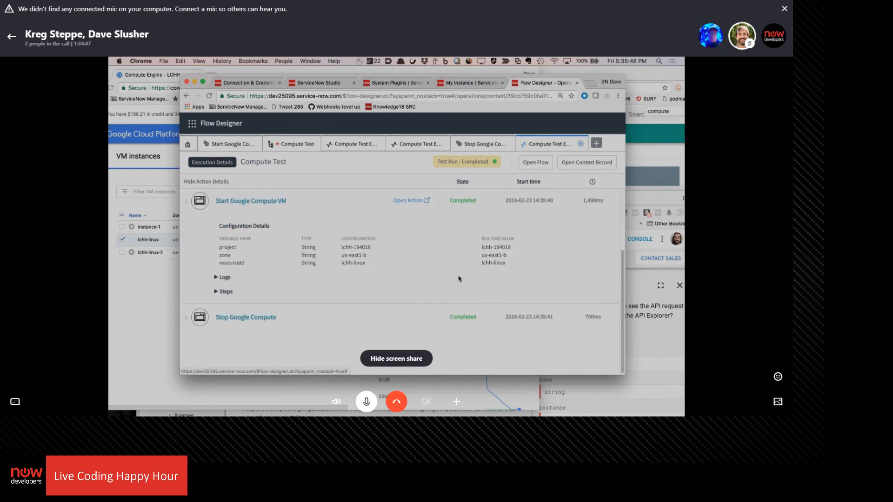
left_click(216, 292)
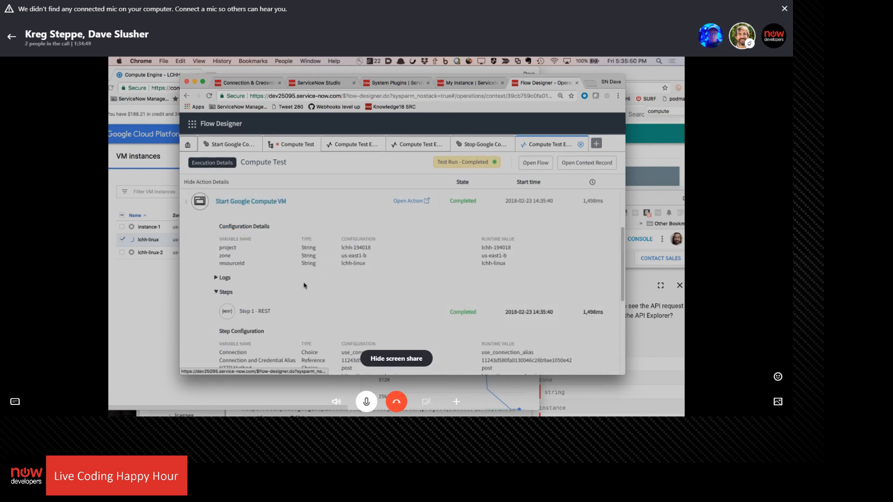
scroll(346, 261, "down", 1)
scroll(345, 260, "down", 2)
scroll(433, 265, "down", 2)
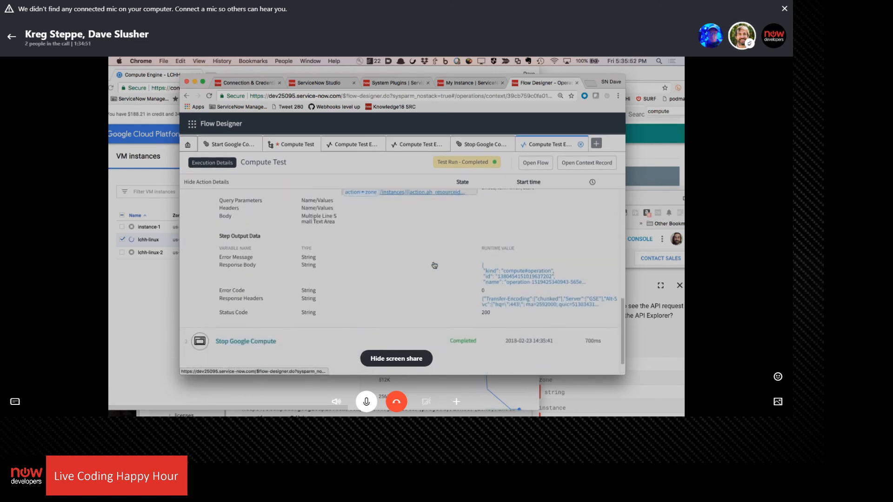
scroll(451, 275, "up", 2)
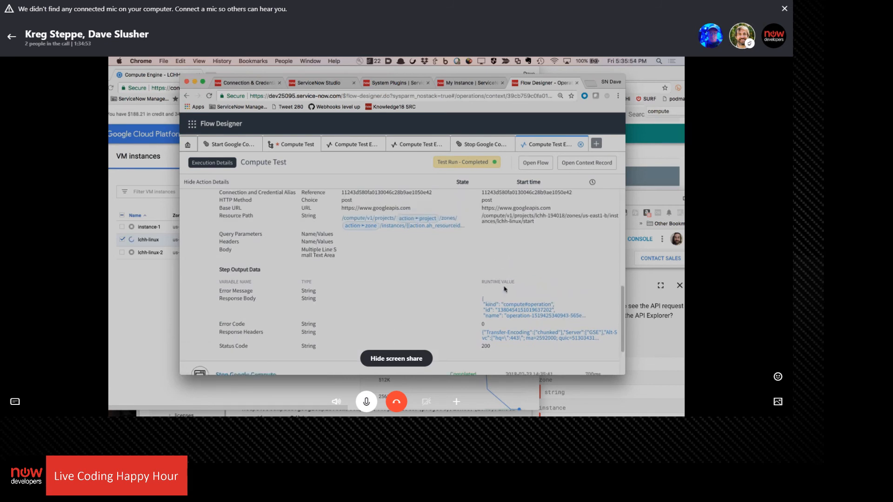
left_click(506, 316)
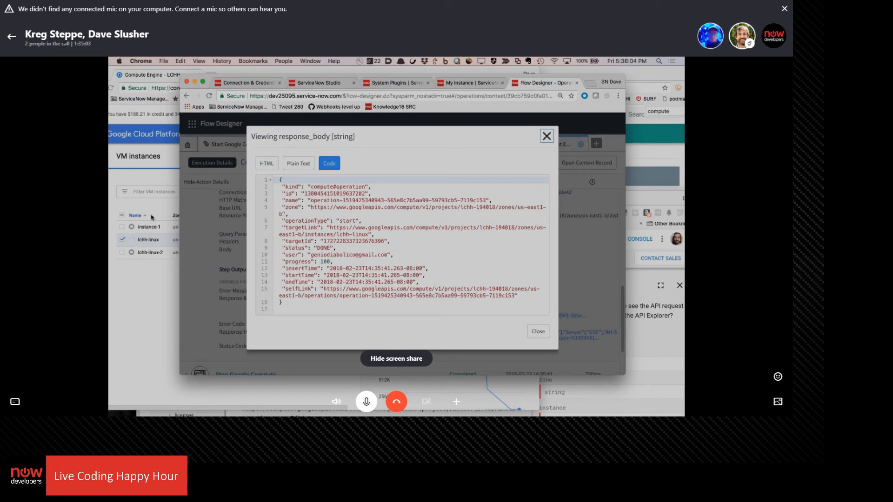
left_click(538, 332)
Expand the executed Stop Google Compute action and examine its REST step configuration and output data
scroll(279, 316, "down", 3)
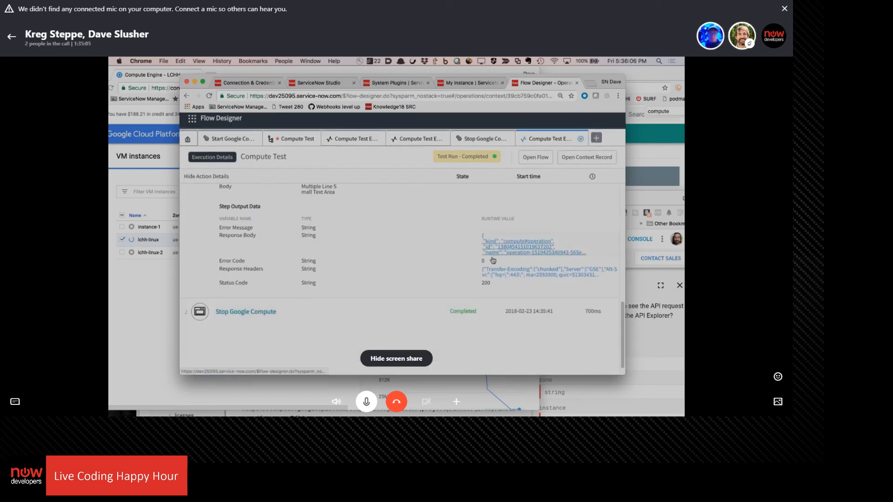
scroll(304, 261, "down", 3)
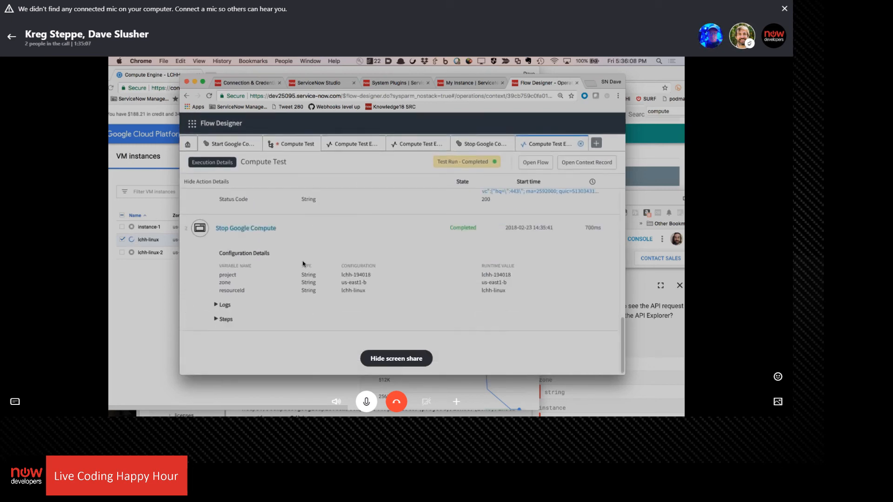
left_click(225, 321)
scroll(365, 281, "down", 5)
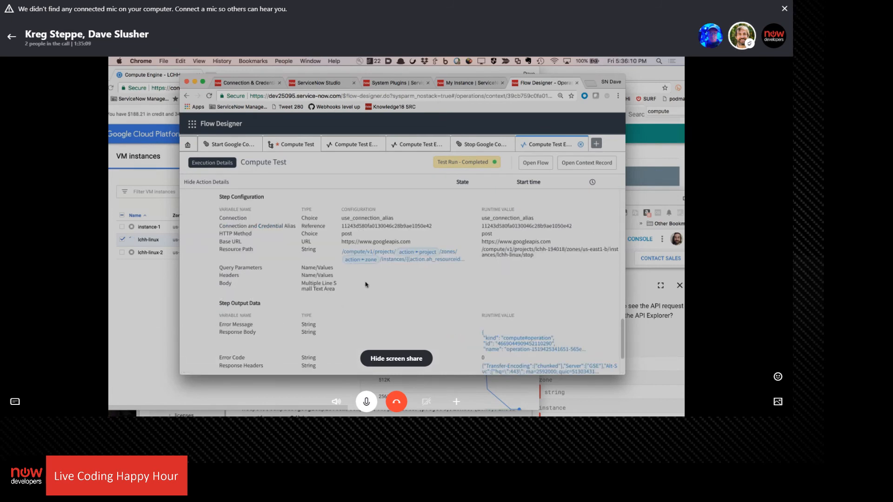
scroll(466, 268, "down", 2)
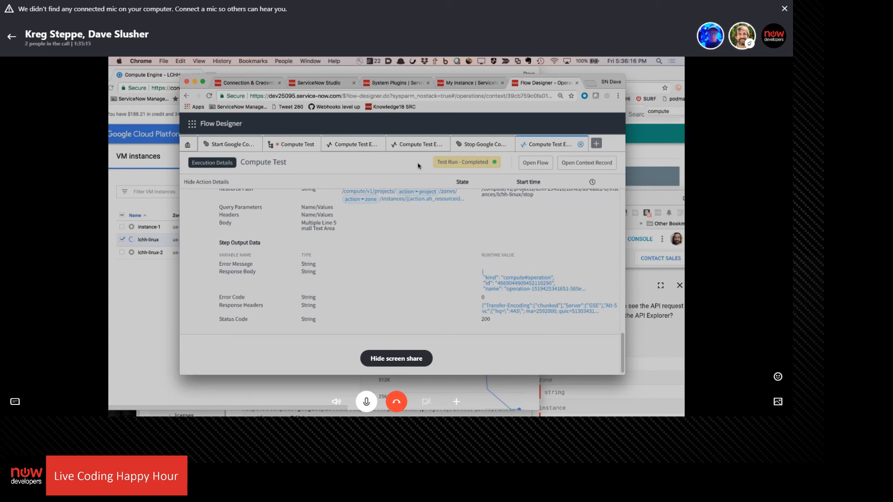
Switch to the Google Cloud Platform VM instances list and check the status of lchh-linux
left_click(141, 301)
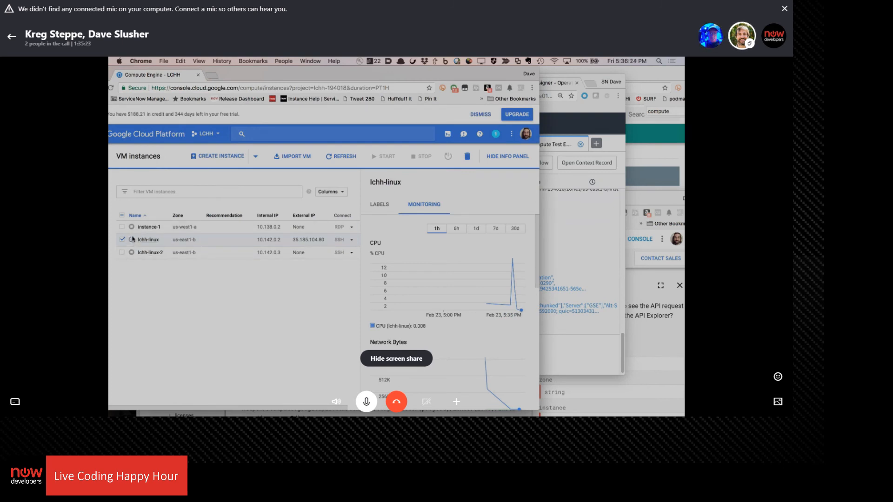
mouse_move(133, 239)
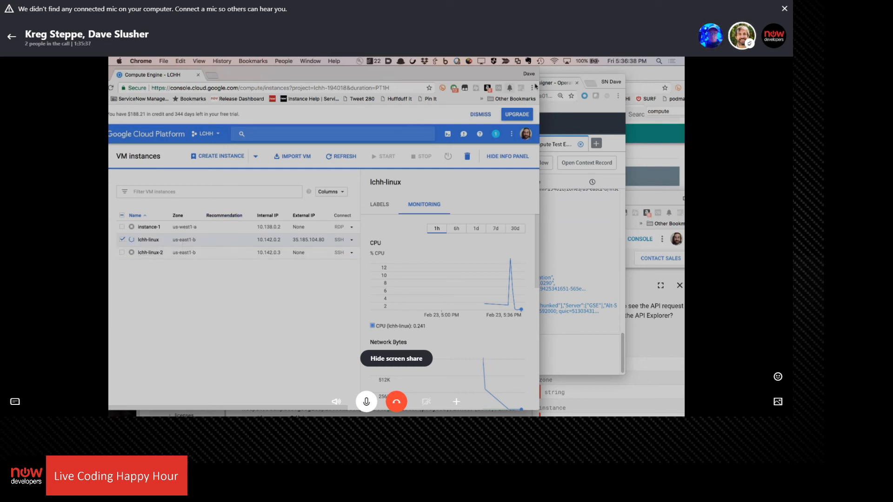
Return to the Compute Test flow in Flow Designer, reload it without its unsaved changes, and dismiss the flow test dialog
left_click(589, 80)
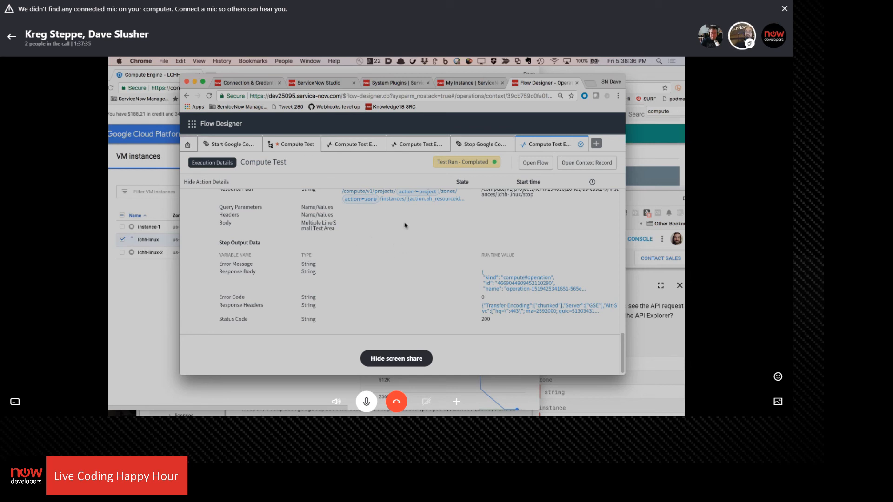
left_click(293, 145)
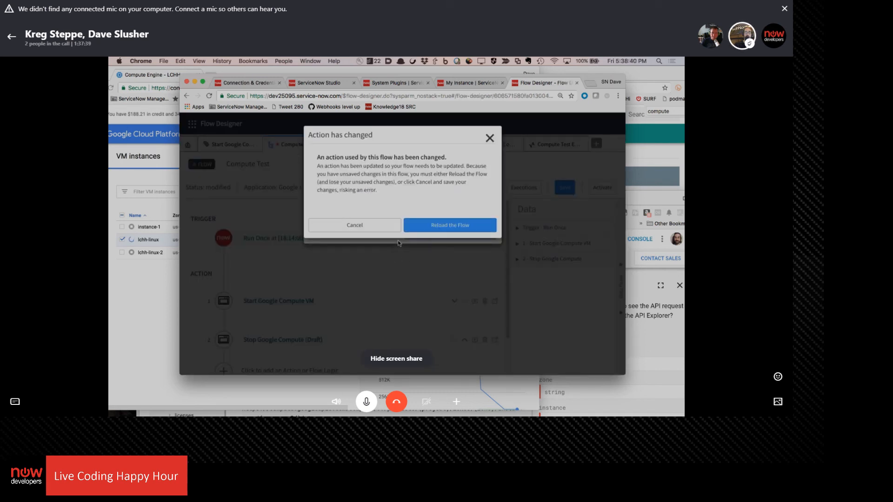
left_click(452, 226)
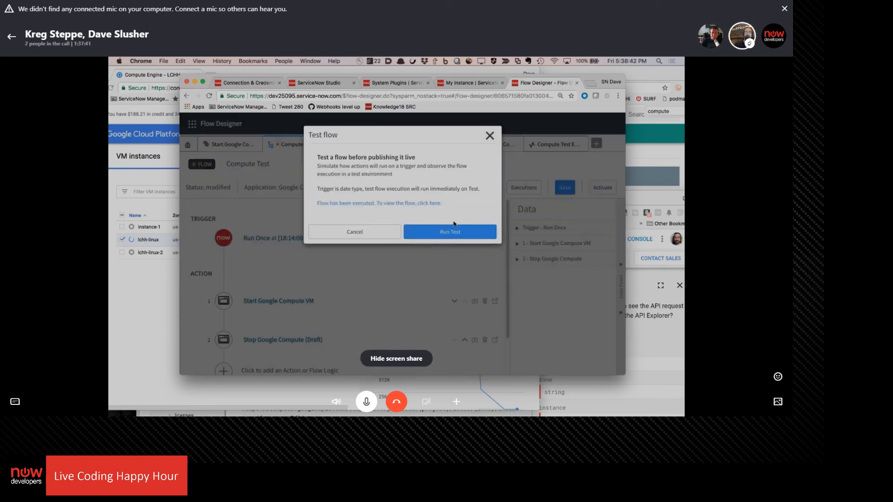
left_click(490, 136)
Look at the earlier Compute Test execution details, and open the Start Google Compute action with its REST step
left_click(366, 147)
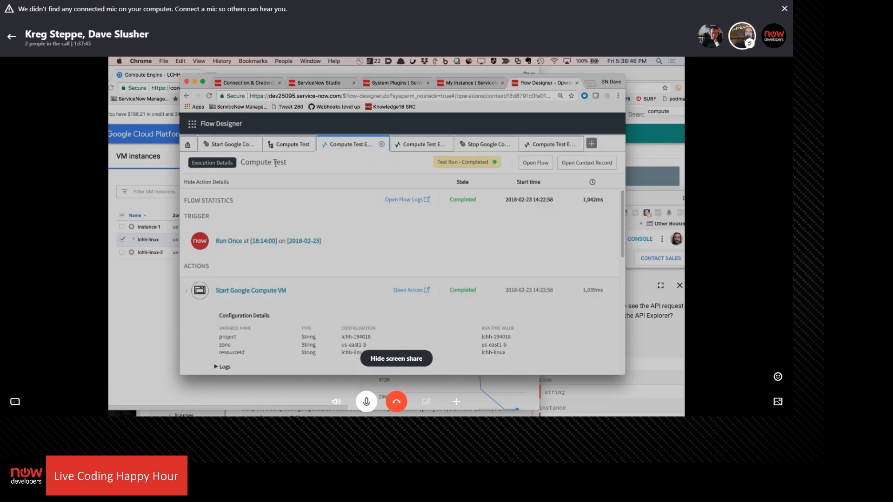
left_click(233, 145)
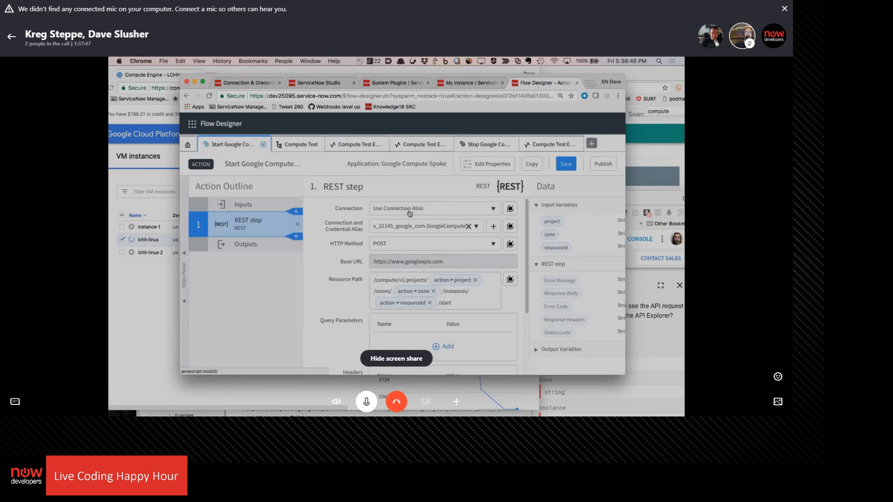